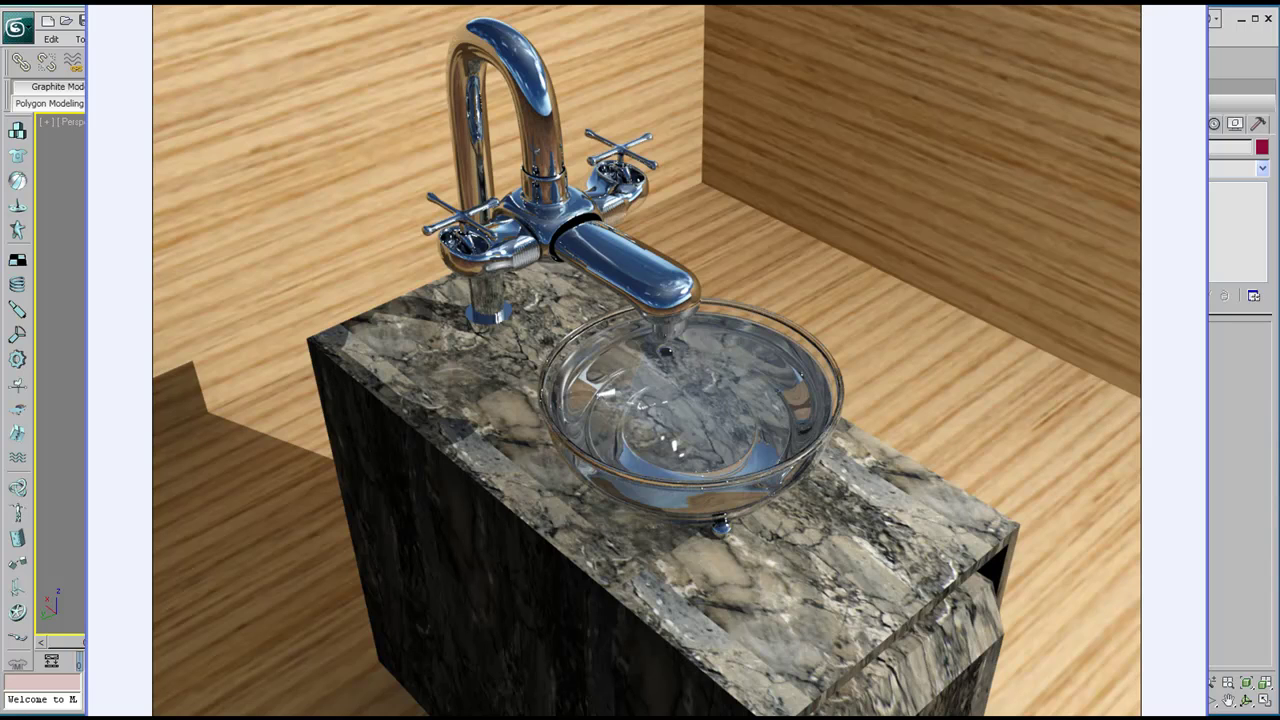
Close the reference render and examine the finished tap, basin, glass and countertop model from several angles
{"action": "key", "text": "Escape"}
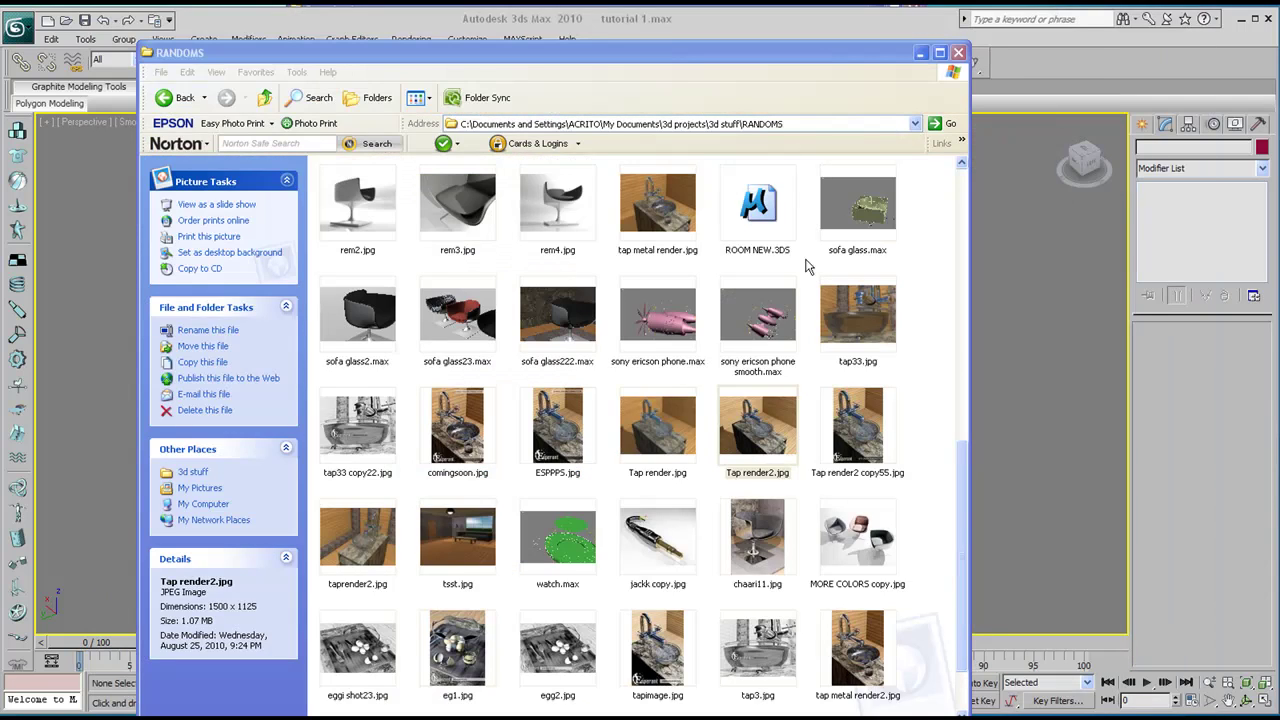
{"action": "left_click", "coordinate": [1155, 353]}
{"action": "left_click_drag", "start_coordinate": [644, 374], "coordinate": [514, 423]}
{"action": "left_click_drag", "start_coordinate": [609, 423], "coordinate": [700, 394]}
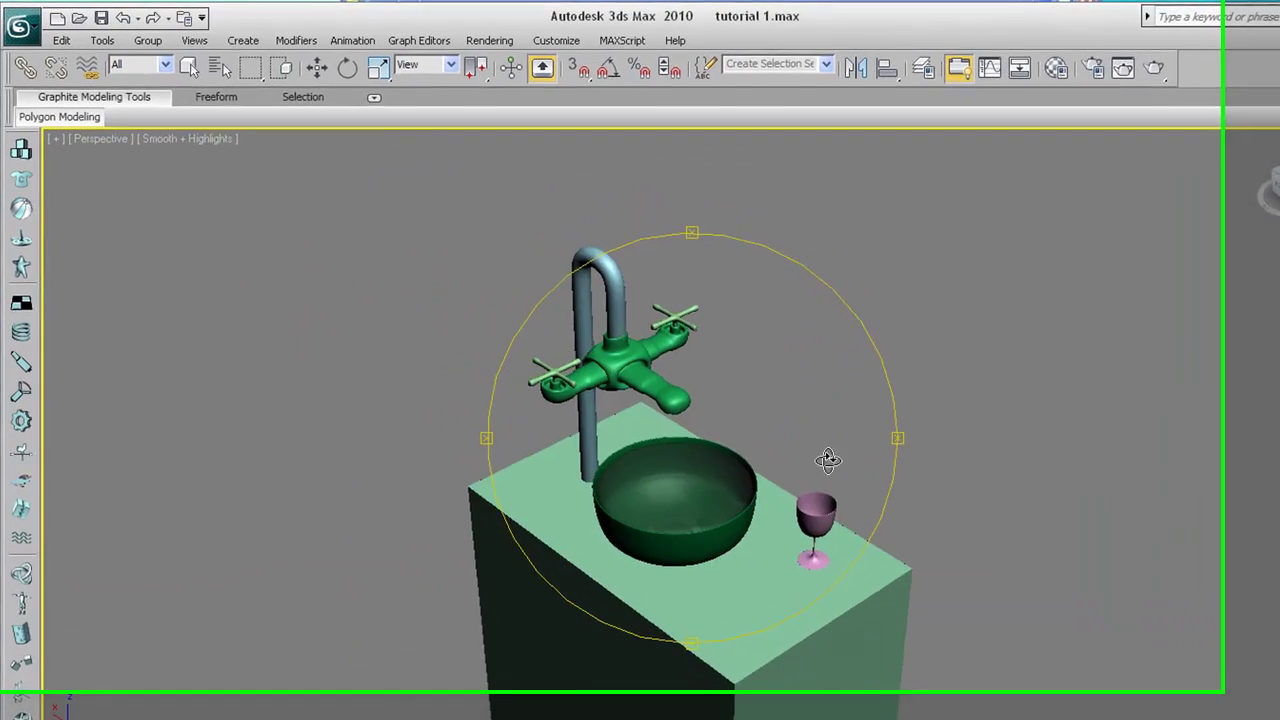
{"action": "scroll", "coordinate": [828, 460], "scroll_direction": "up", "scroll_amount": 5}
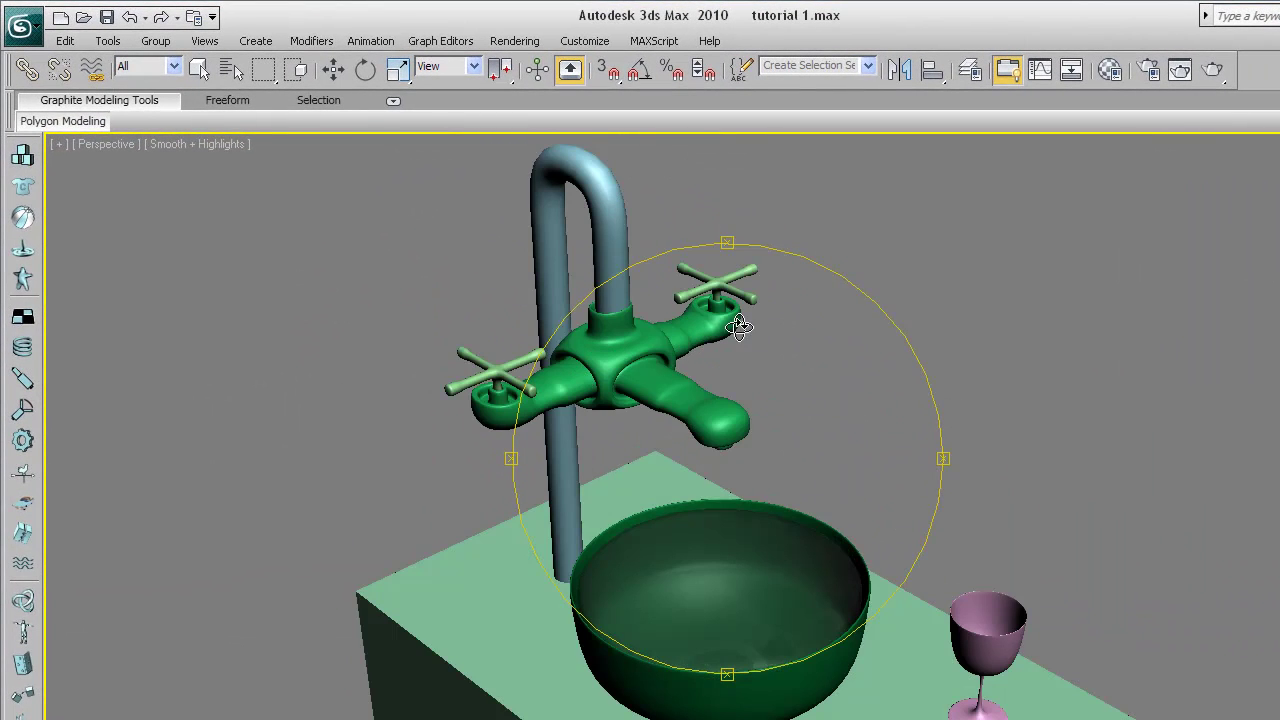
{"action": "left_click_drag", "start_coordinate": [738, 326], "coordinate": [722, 401]}
{"action": "left_click_drag", "start_coordinate": [783, 428], "coordinate": [860, 460]}
{"action": "middle_click_drag", "start_coordinate": [600, 490], "coordinate": [469, 489]}
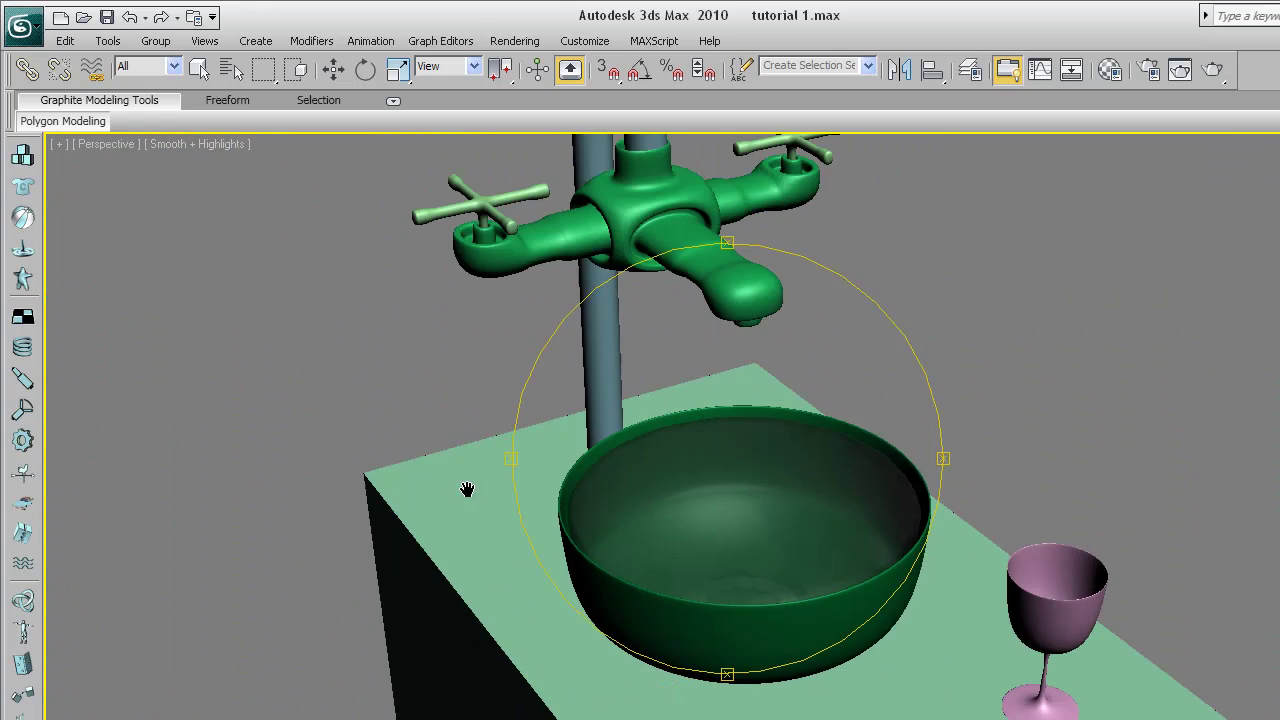
{"action": "scroll", "coordinate": [583, 454], "scroll_direction": "down", "scroll_amount": 3}
{"action": "middle_click_drag", "start_coordinate": [742, 420], "coordinate": [610, 422]}
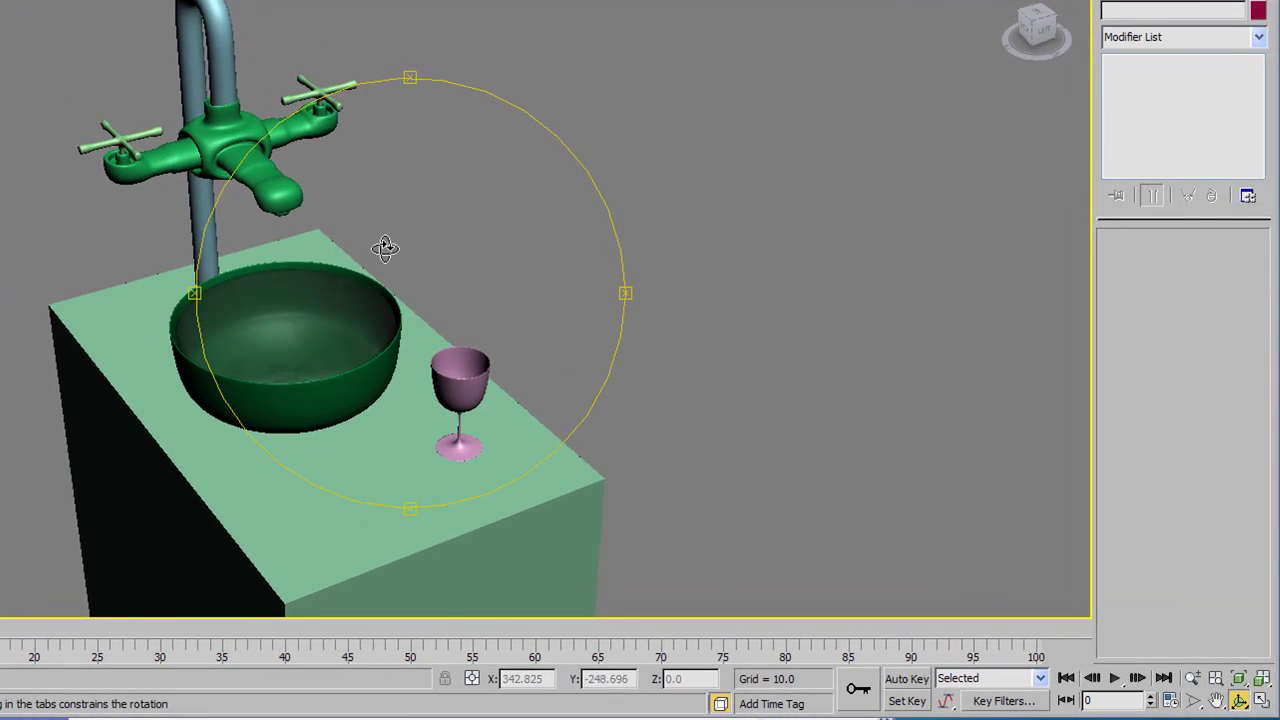
{"action": "middle_click_drag", "start_coordinate": [702, 415], "coordinate": [429, 332]}
{"action": "left_click_drag", "start_coordinate": [217, 226], "coordinate": [223, 121]}
{"action": "left_click_drag", "start_coordinate": [260, 200], "coordinate": [257, 163]}
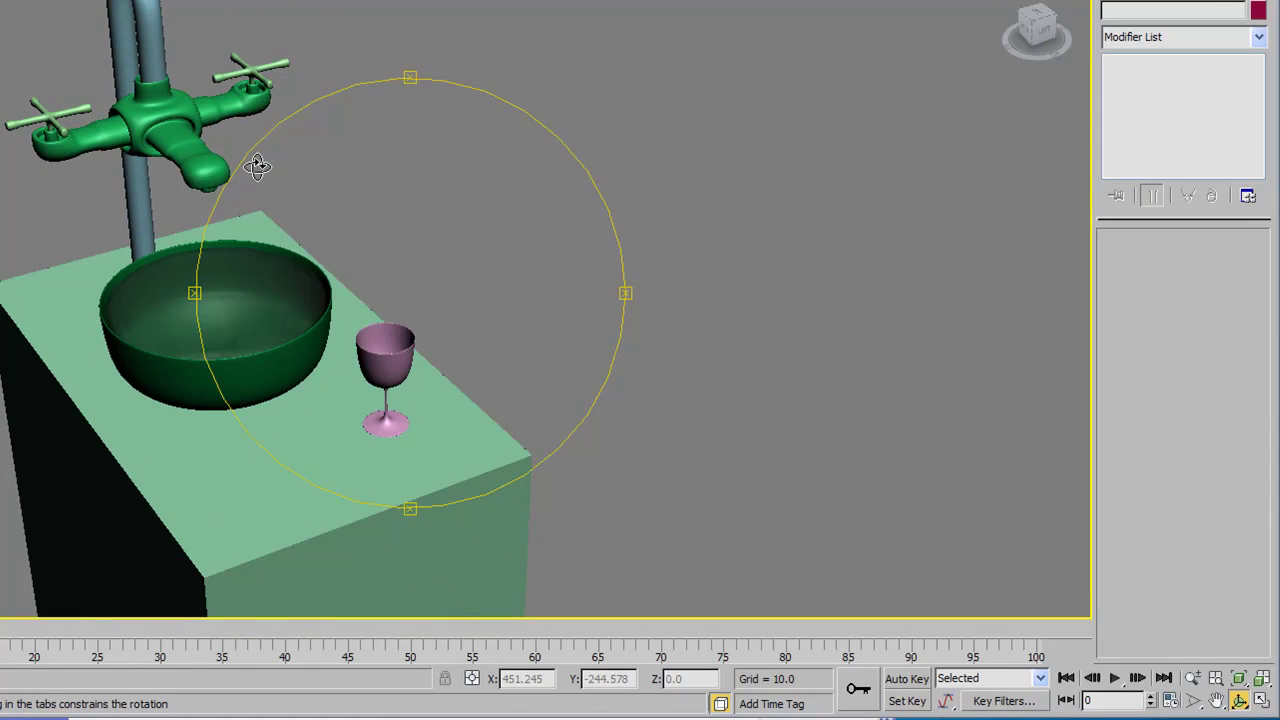
{"action": "scroll", "coordinate": [250, 166], "scroll_direction": "down", "scroll_amount": 3}
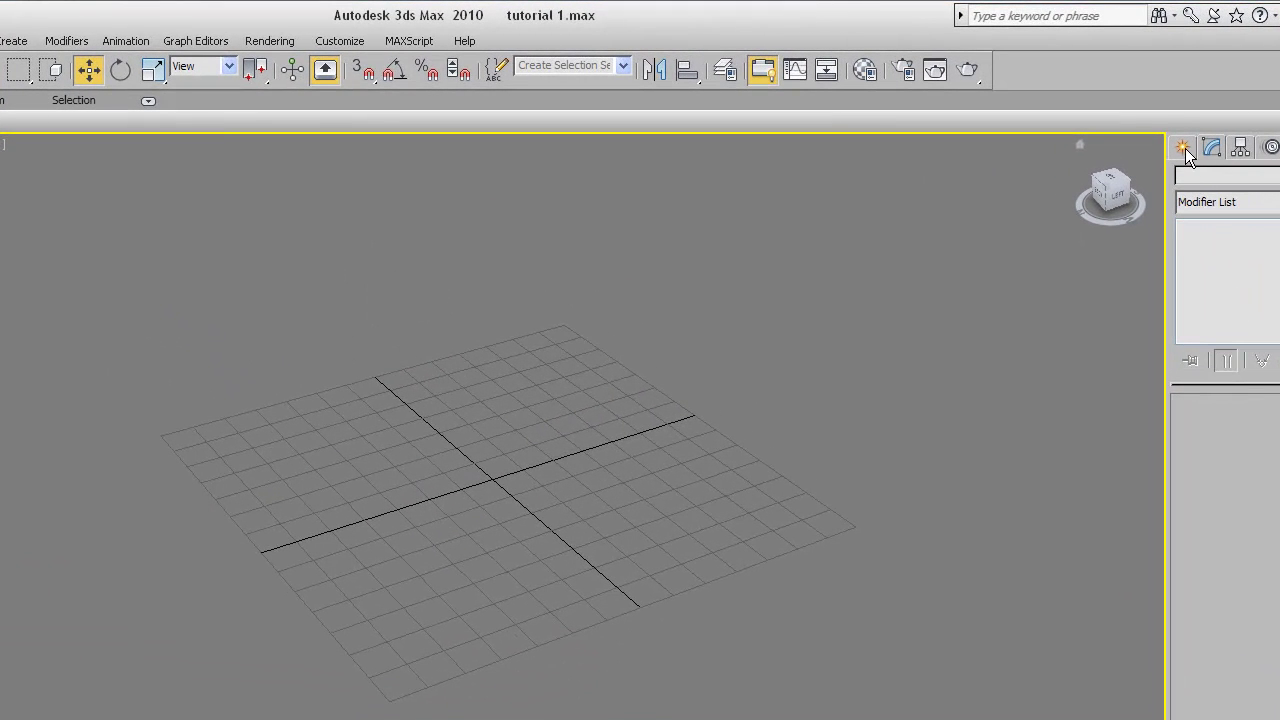
Create a standard primitive box about 20 × 20 × 14 units around the origin in the Top viewport
{"action": "left_click", "coordinate": [1185, 148]}
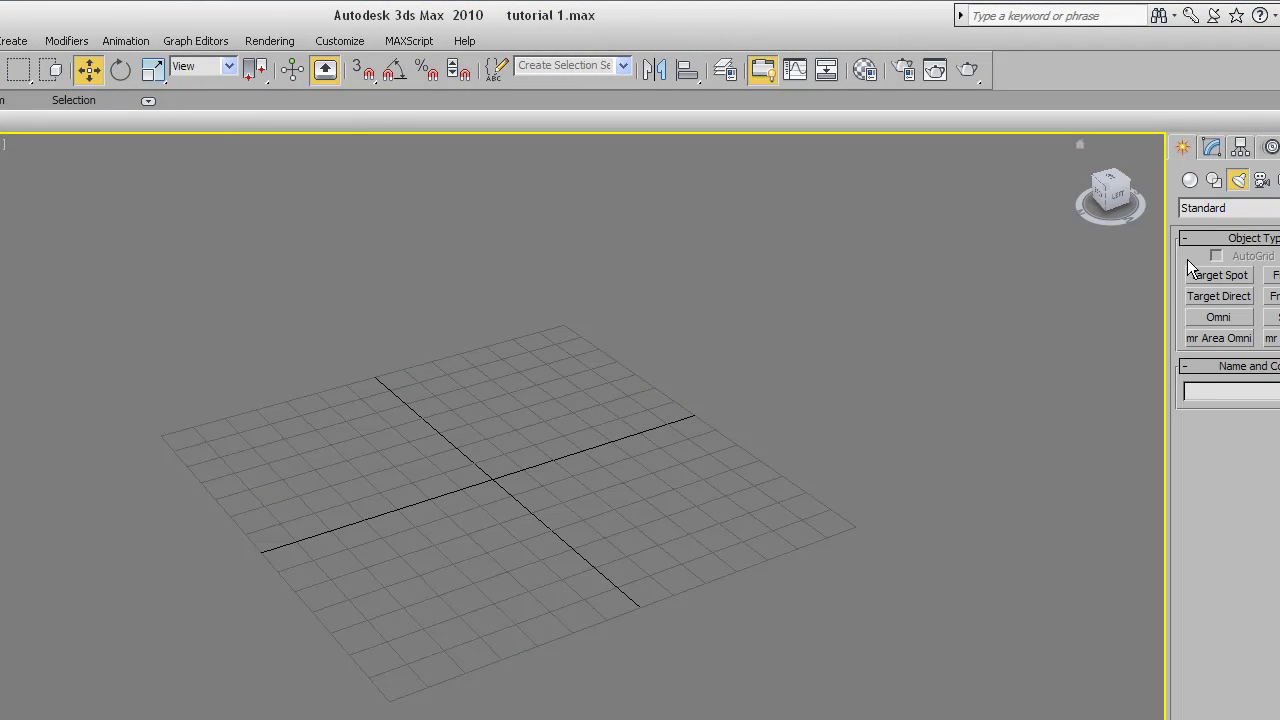
{"action": "left_click", "coordinate": [1188, 181]}
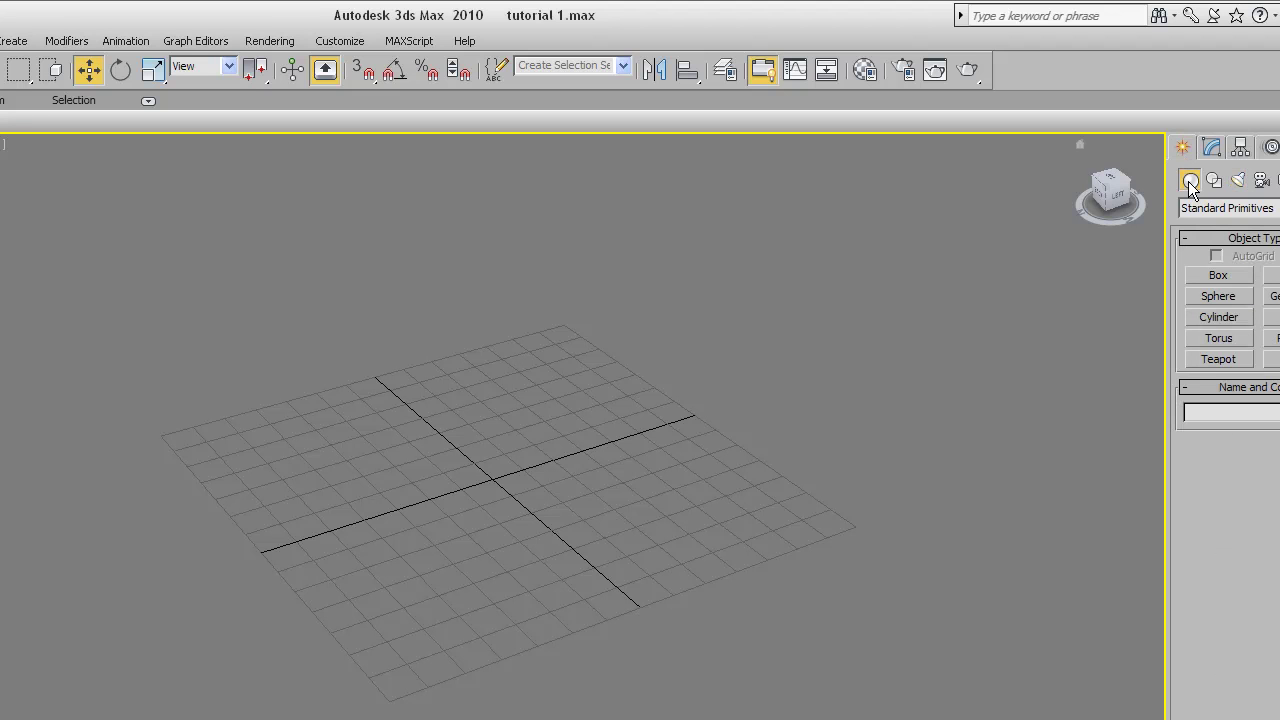
{"action": "left_click", "coordinate": [1219, 276]}
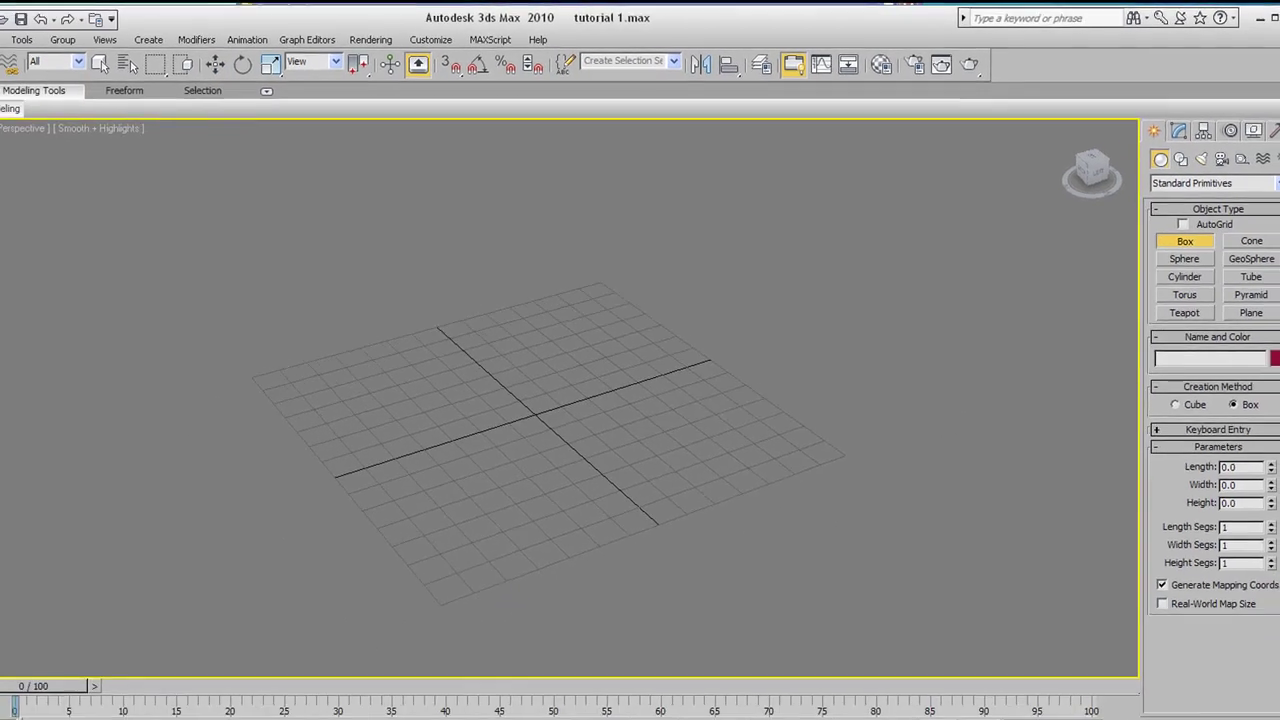
{"action": "left_click", "coordinate": [1266, 704]}
{"action": "middle_click_drag", "start_coordinate": [343, 298], "coordinate": [275, 309]}
{"action": "middle_click_drag", "start_coordinate": [358, 272], "coordinate": [270, 256]}
{"action": "scroll", "coordinate": [299, 254], "scroll_direction": "up", "scroll_amount": 2}
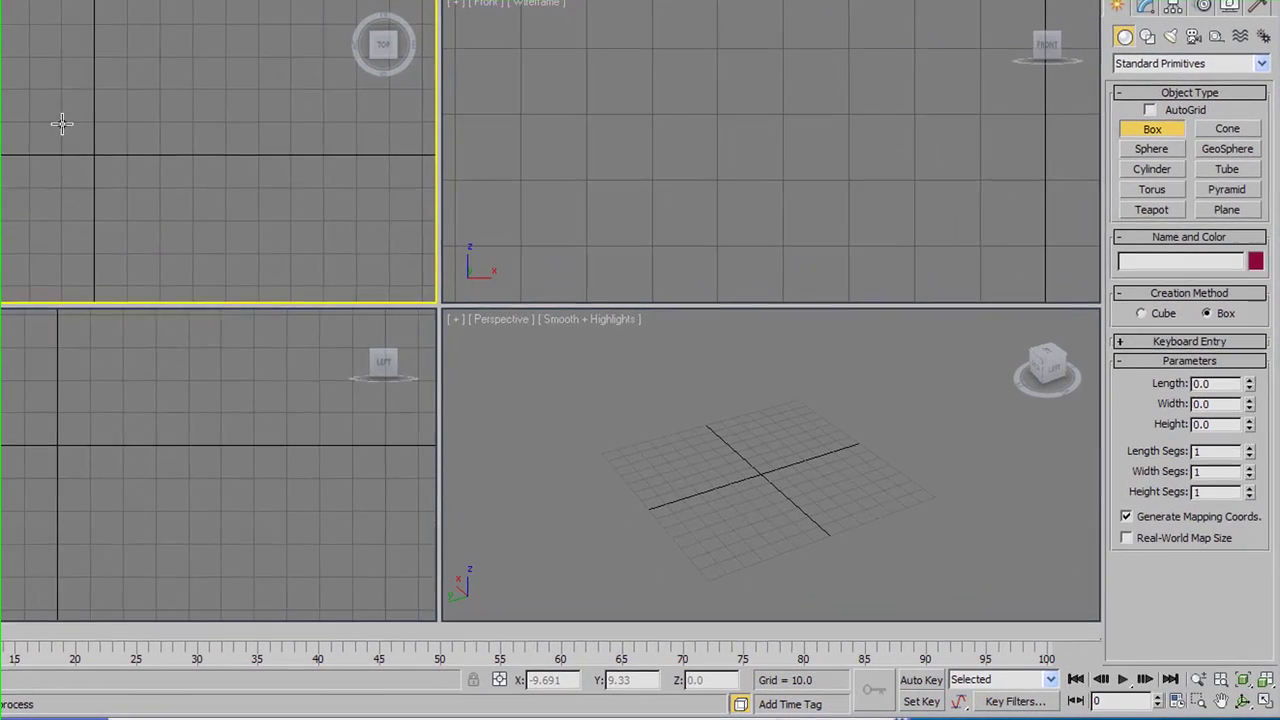
{"action": "left_click_drag", "start_coordinate": [269, 223], "coordinate": [318, 276]}
{"action": "left_click_drag", "start_coordinate": [118, 187], "coordinate": [124, 188]}
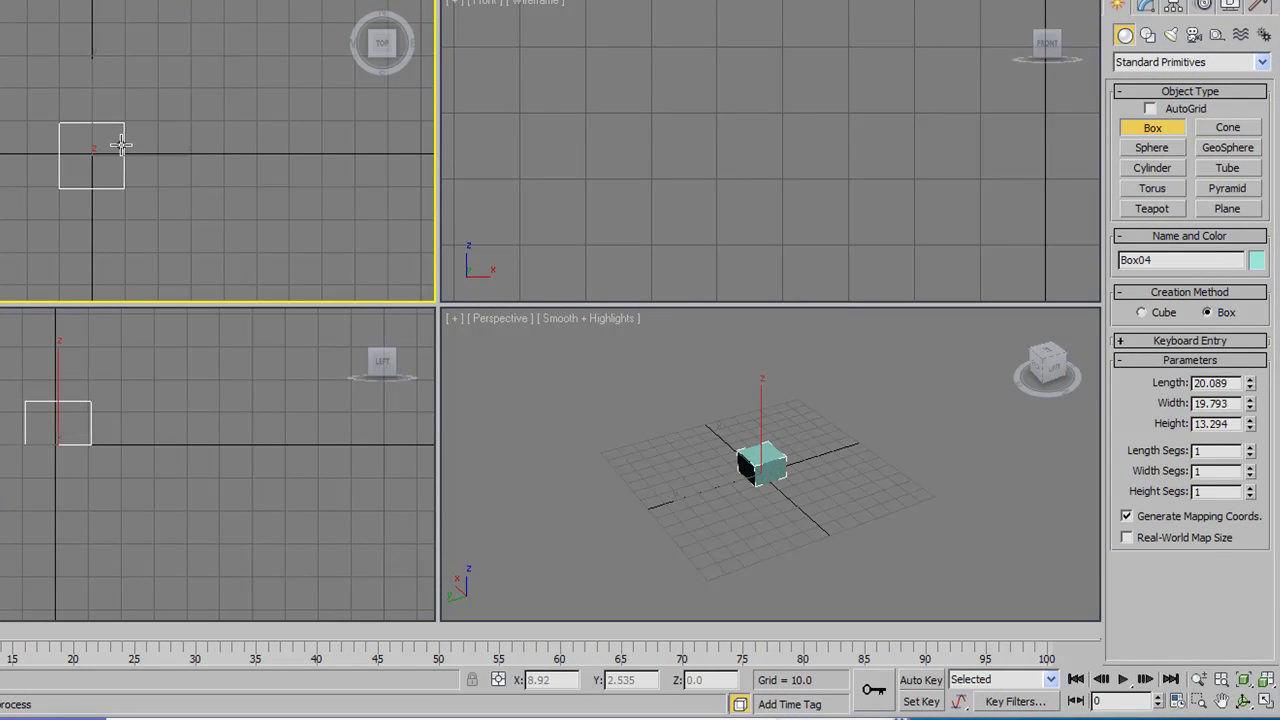
{"action": "left_click", "coordinate": [120, 142]}
Maximize the Perspective viewport and apply an Edit Poly modifier to the box
{"action": "right_click", "coordinate": [784, 454]}
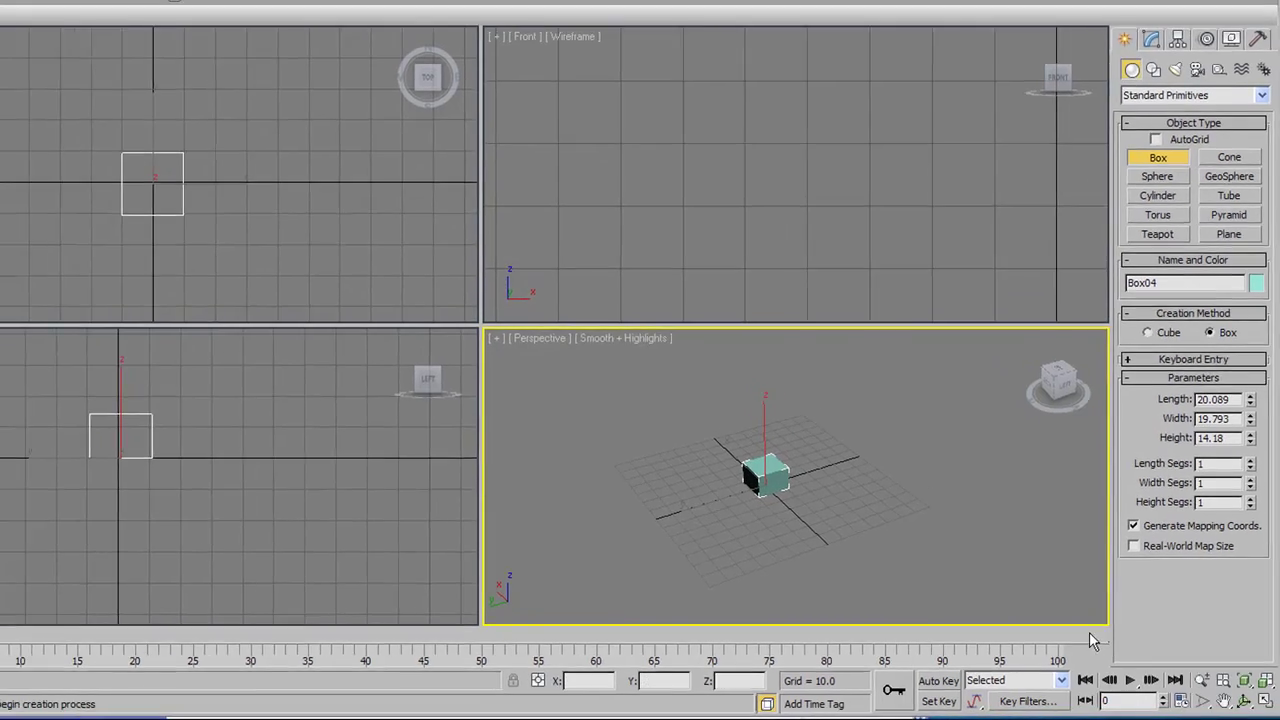
{"action": "left_click", "coordinate": [1266, 701]}
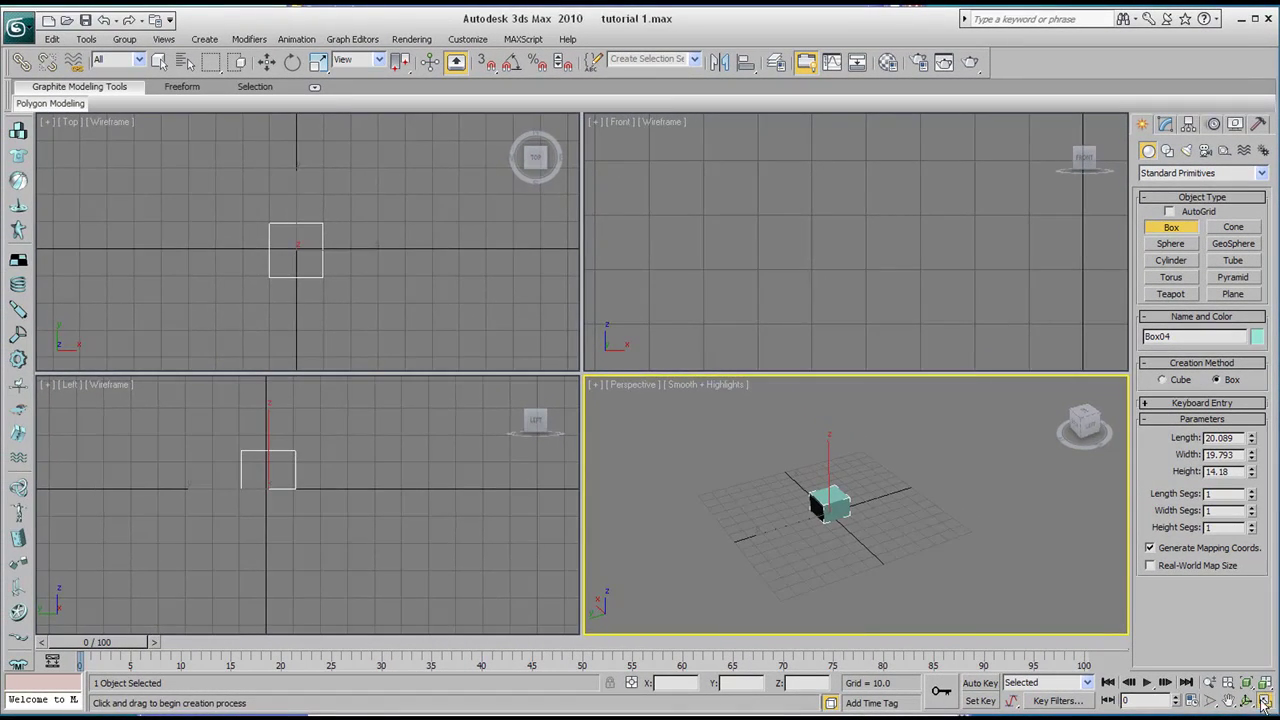
{"action": "scroll", "coordinate": [780, 465], "scroll_direction": "up", "scroll_amount": 8}
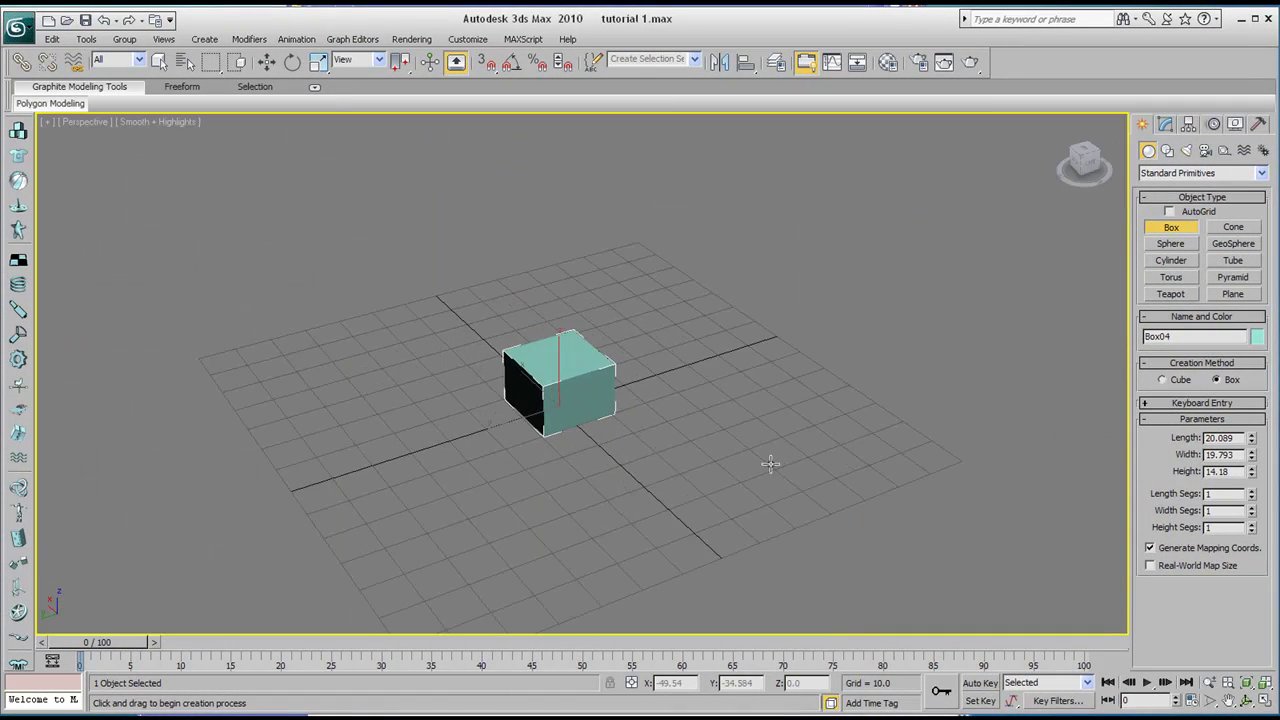
{"action": "middle_click_drag", "start_coordinate": [565, 413], "coordinate": [572, 405]}
{"action": "left_click", "coordinate": [1246, 701]}
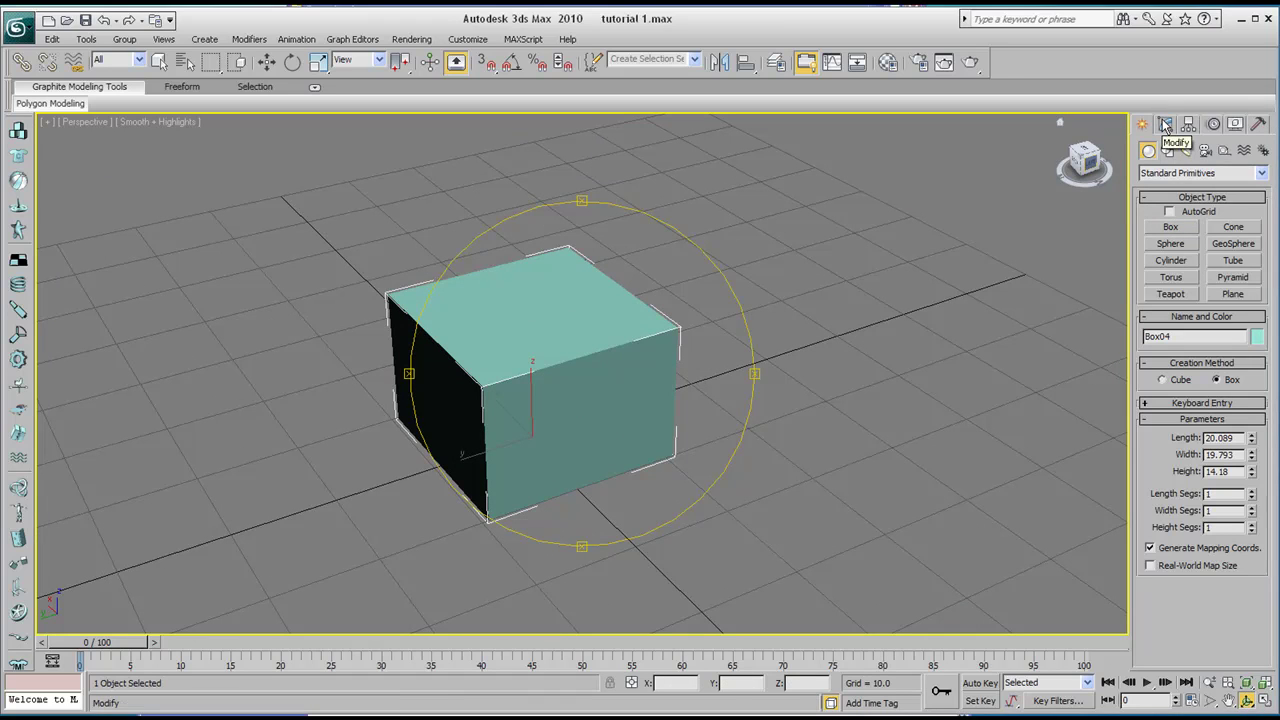
{"action": "left_click", "coordinate": [1166, 124]}
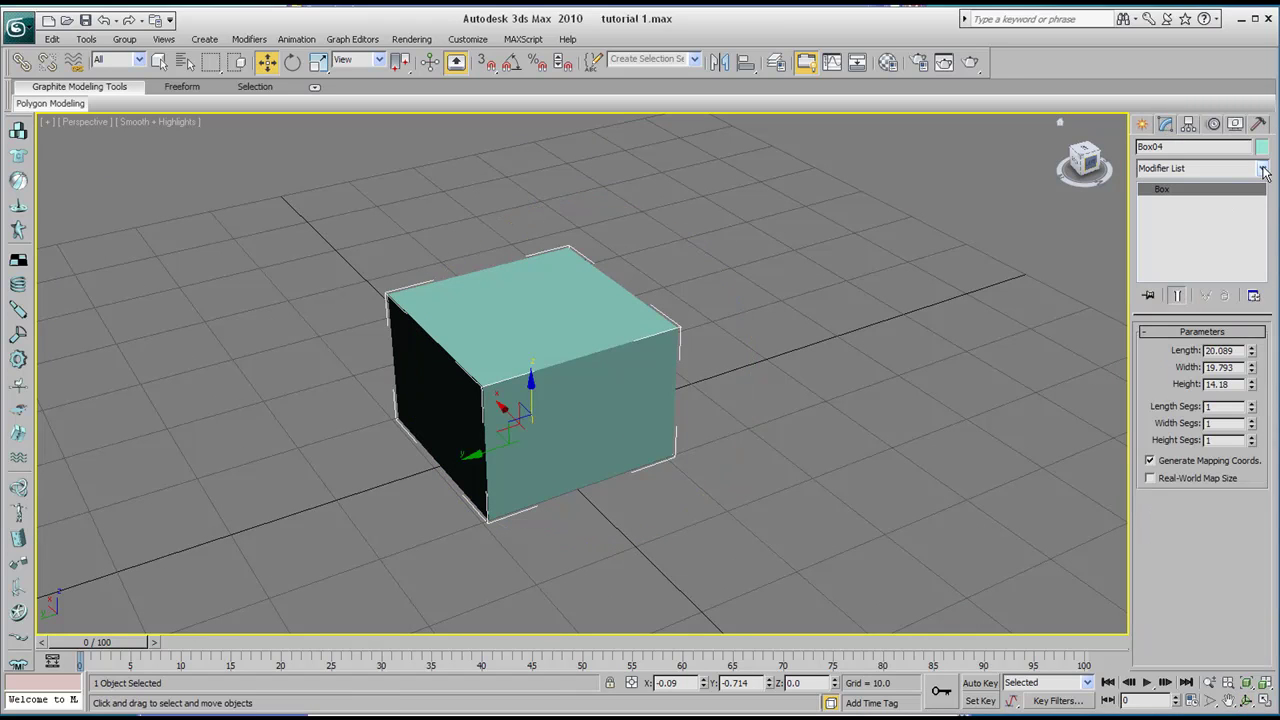
{"action": "left_click", "coordinate": [1263, 170]}
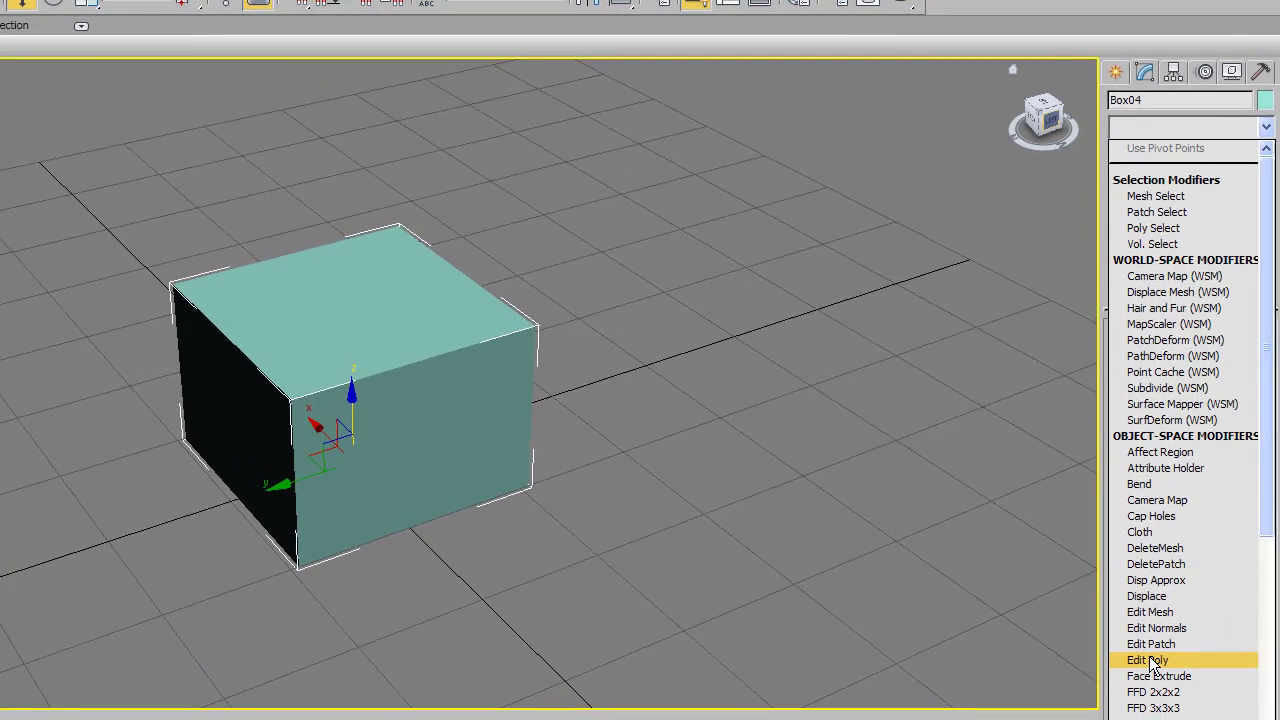
{"action": "left_click", "coordinate": [1168, 597]}
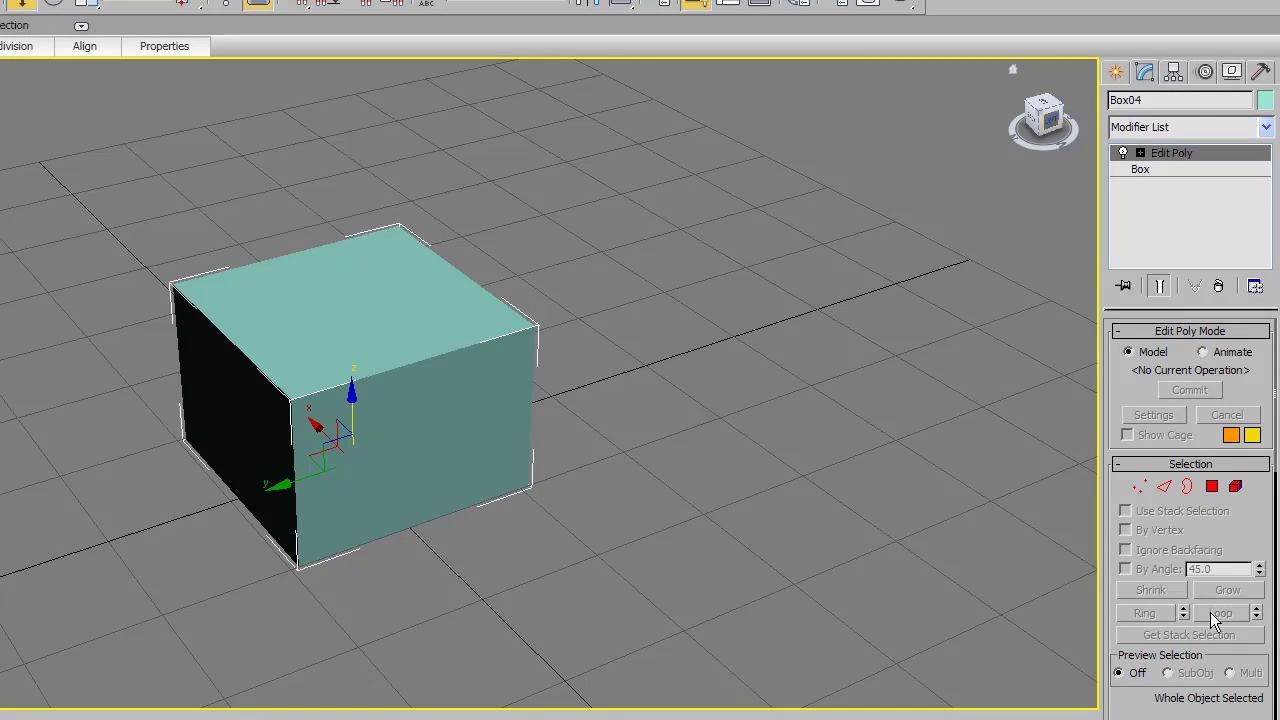
Enter Polygon sub-object level and select the light-shaded vertical side face of the box facing the view
{"action": "left_click", "coordinate": [1213, 486]}
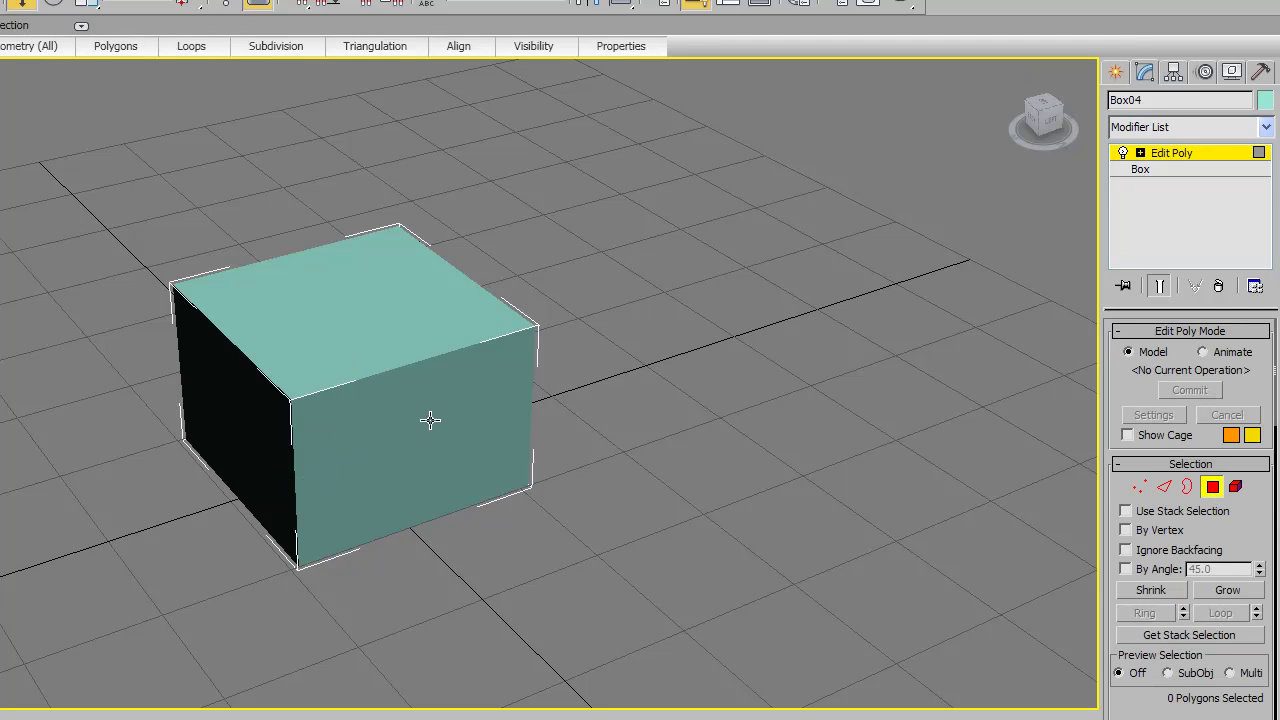
{"action": "middle_click_drag", "start_coordinate": [429, 420], "coordinate": [401, 408]}
{"action": "left_click_drag", "start_coordinate": [1243, 525], "coordinate": [1219, 535]}
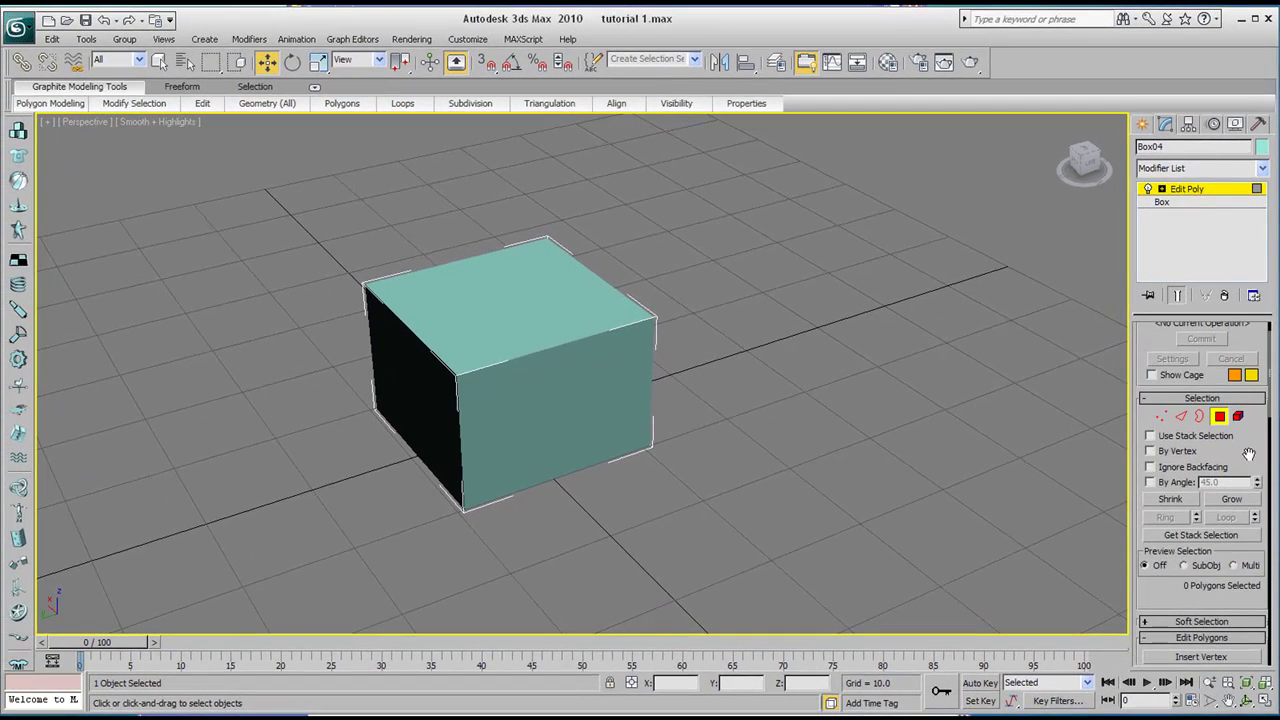
{"action": "left_click_drag", "start_coordinate": [1253, 453], "coordinate": [1203, 612]}
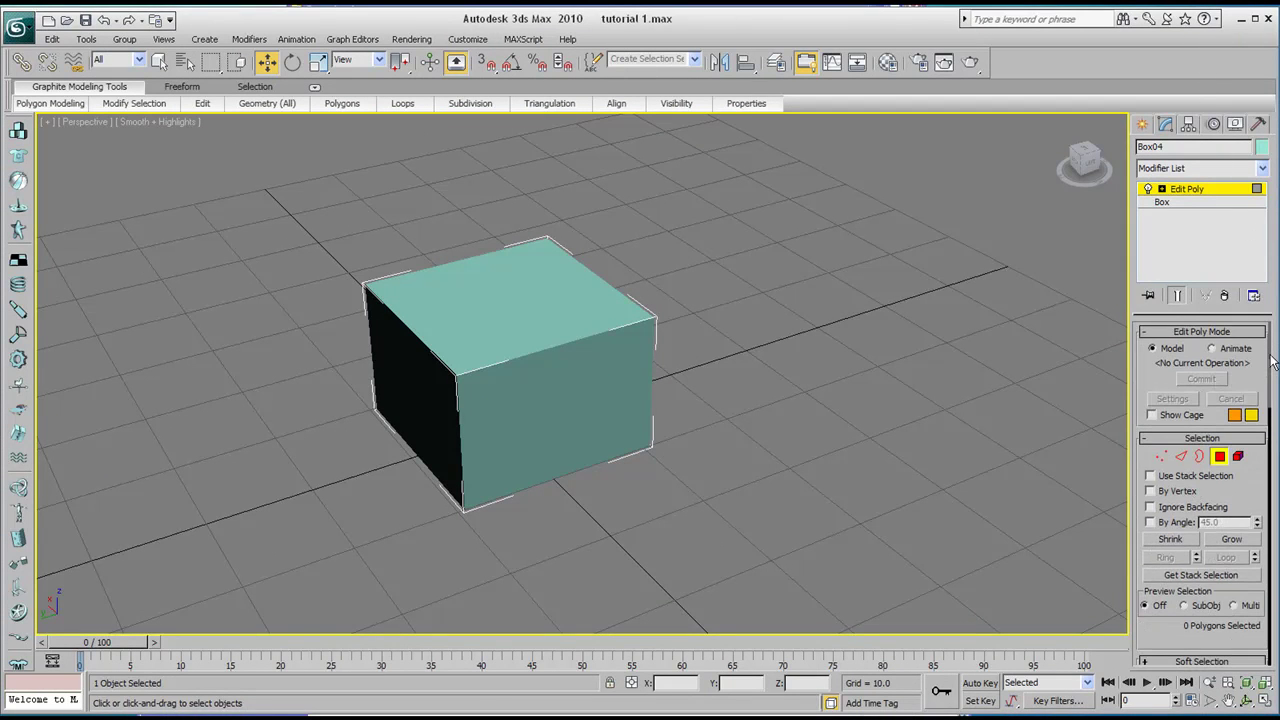
{"action": "scroll", "coordinate": [1272, 362], "scroll_direction": "down", "scroll_amount": 3}
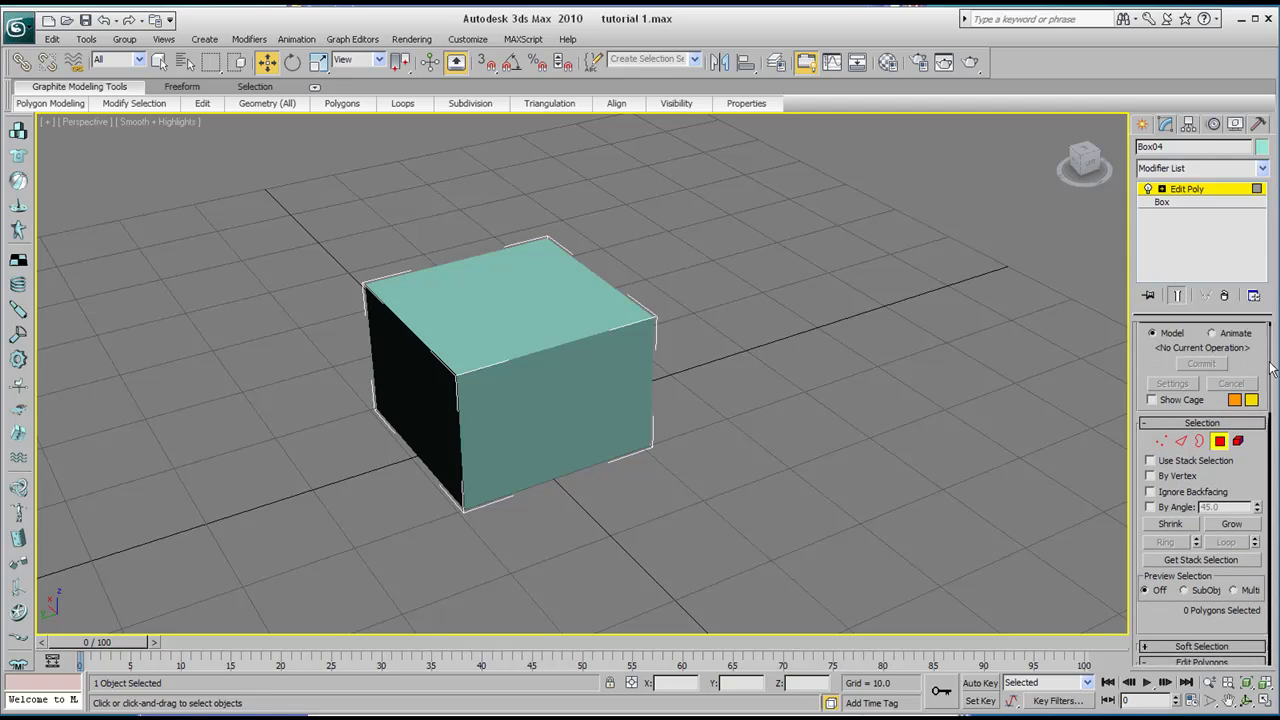
{"action": "mouse_move", "coordinate": [1272, 362]}
{"action": "left_mouse_down"}
{"action": "mouse_move", "coordinate": [1272, 620]}
{"action": "mouse_move", "coordinate": [1274, 322]}
{"action": "left_mouse_up"}
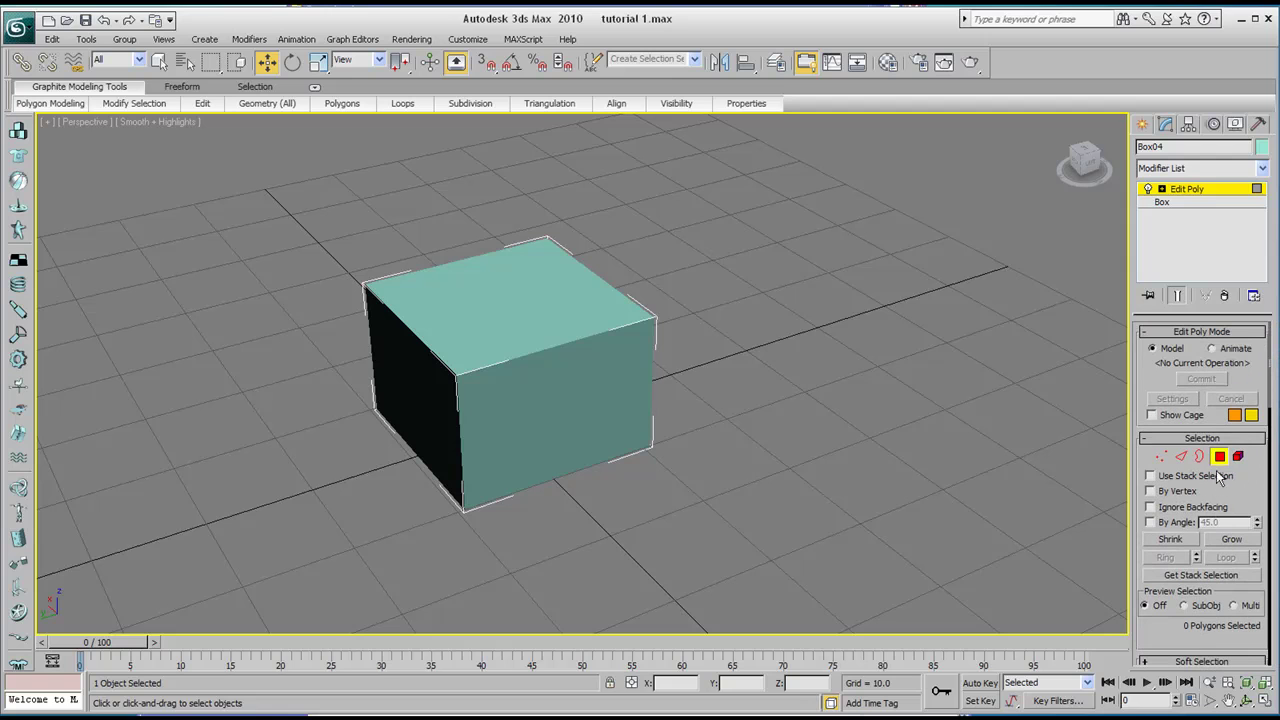
{"action": "left_click", "coordinate": [552, 410]}
{"action": "middle_click_drag", "start_coordinate": [458, 437], "coordinate": [466, 401]}
{"action": "scroll", "coordinate": [510, 365], "scroll_direction": "down", "scroll_amount": 5}
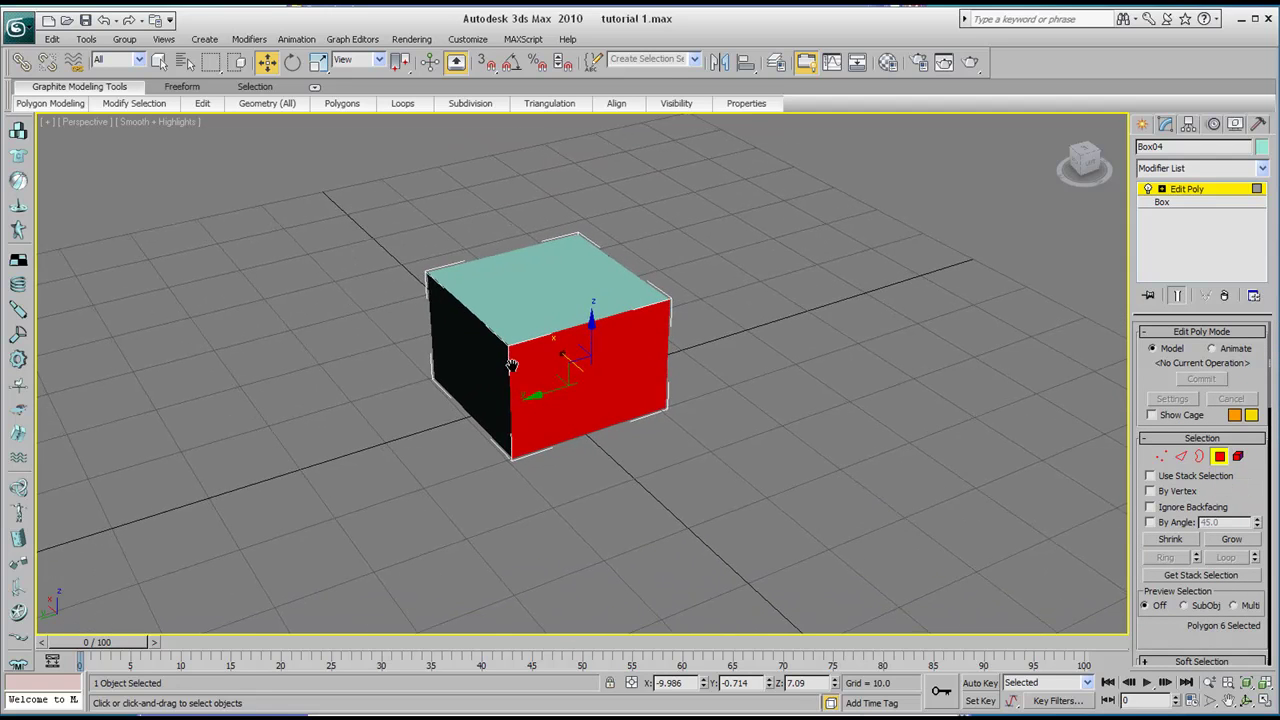
{"action": "scroll", "coordinate": [513, 365], "scroll_direction": "up", "scroll_amount": 2}
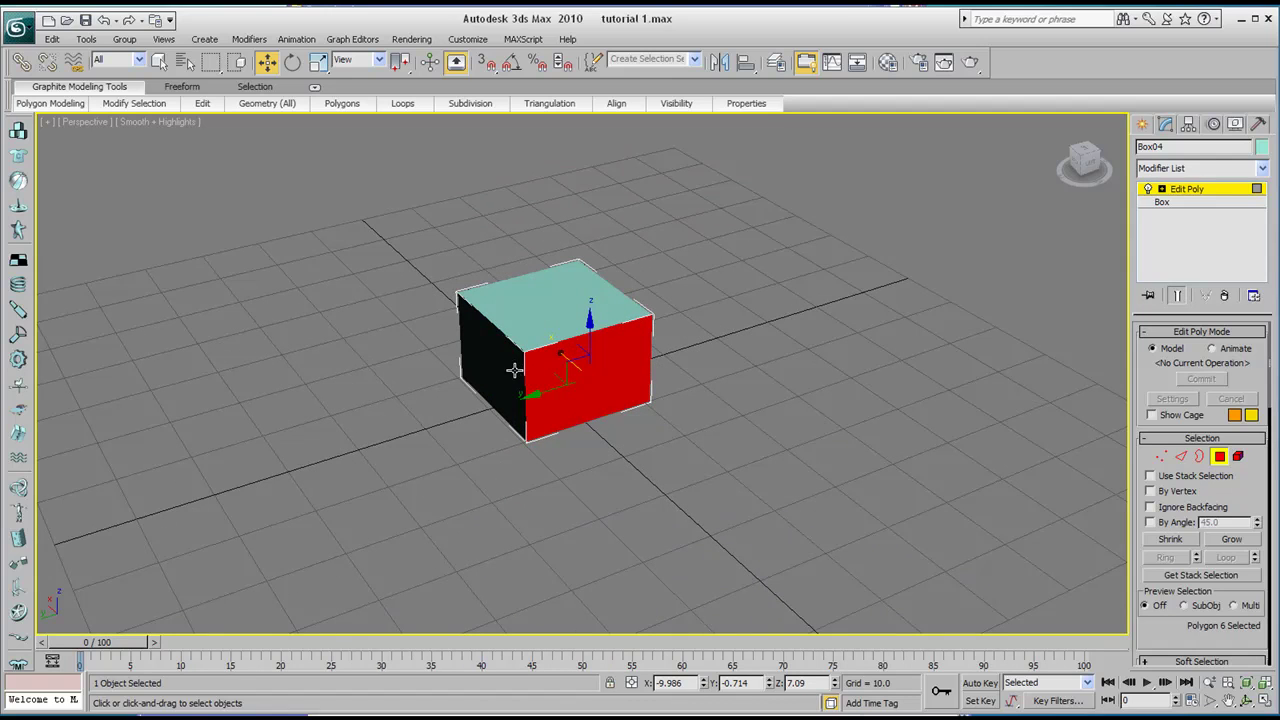
Inset the selected side polygon slightly, leaving a narrow border around it
{"action": "left_click_drag", "start_coordinate": [1175, 640], "coordinate": [1175, 485]}
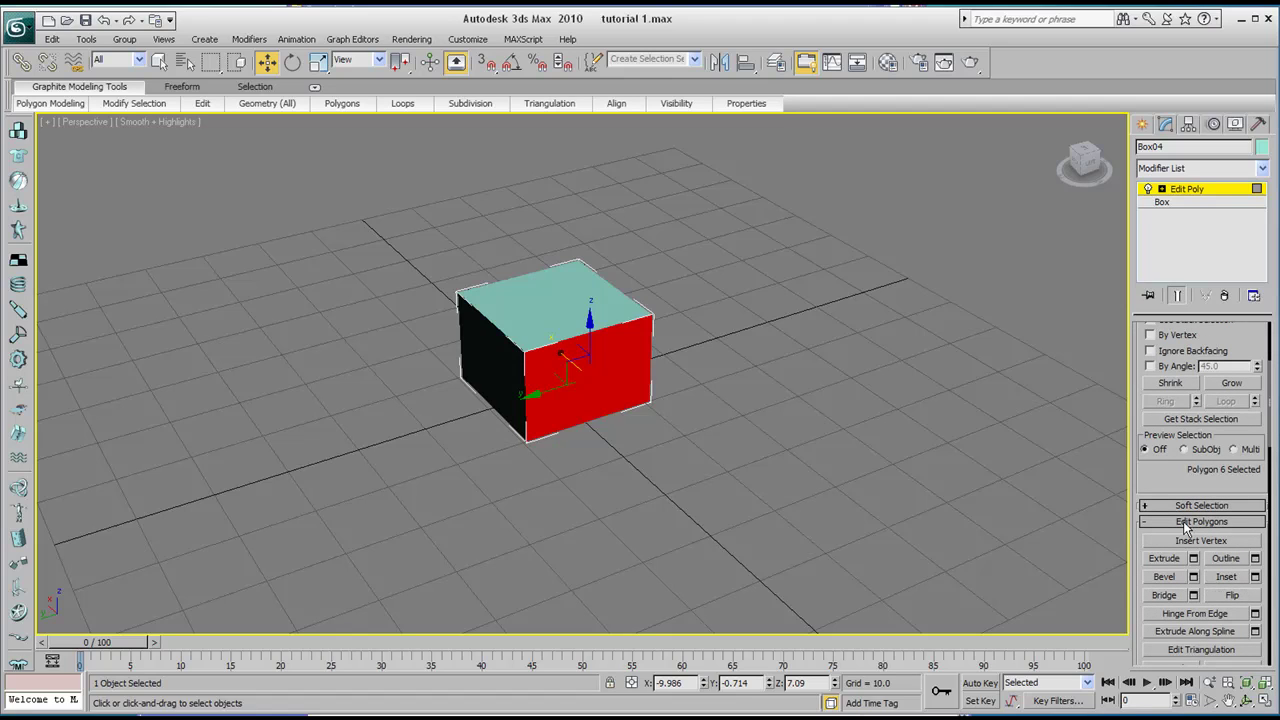
{"action": "left_click", "coordinate": [1230, 578]}
{"action": "scroll", "coordinate": [612, 348], "scroll_direction": "up", "scroll_amount": 2}
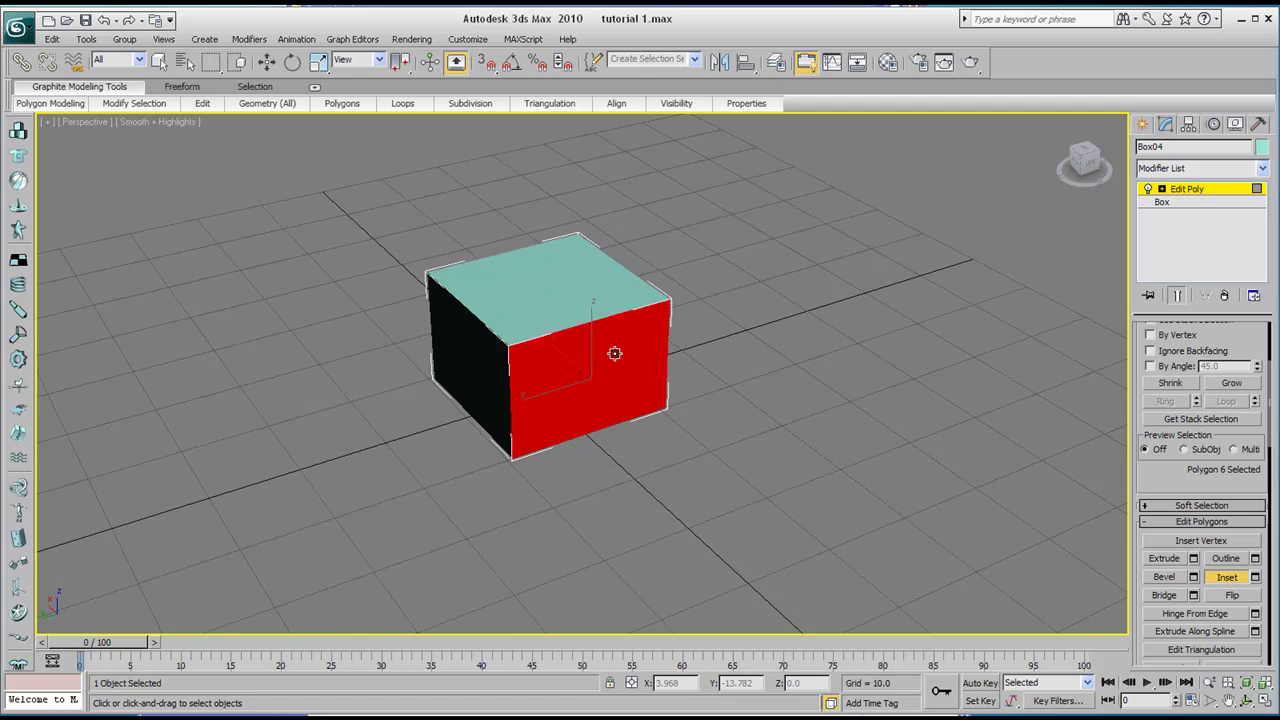
{"action": "scroll", "coordinate": [612, 348], "scroll_direction": "up", "scroll_amount": 1}
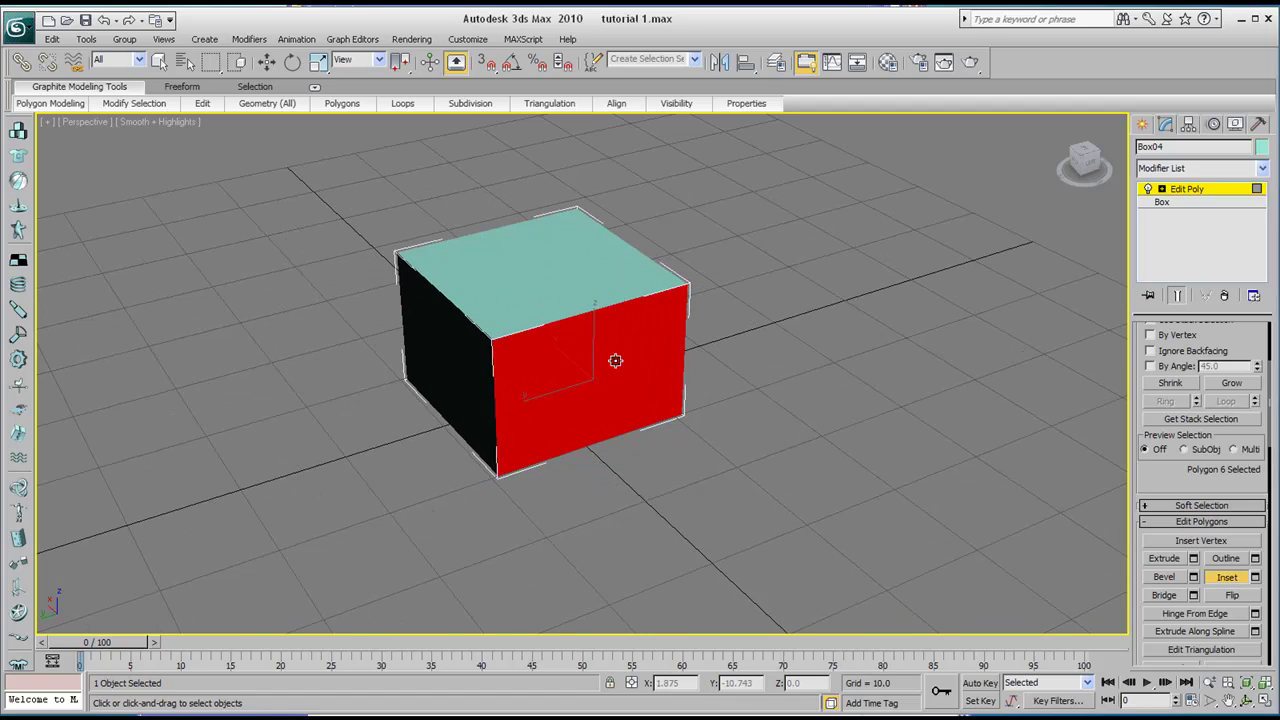
{"action": "left_click_drag", "start_coordinate": [615, 360], "coordinate": [600, 347]}
{"action": "scroll", "coordinate": [575, 317], "scroll_direction": "up", "scroll_amount": 2}
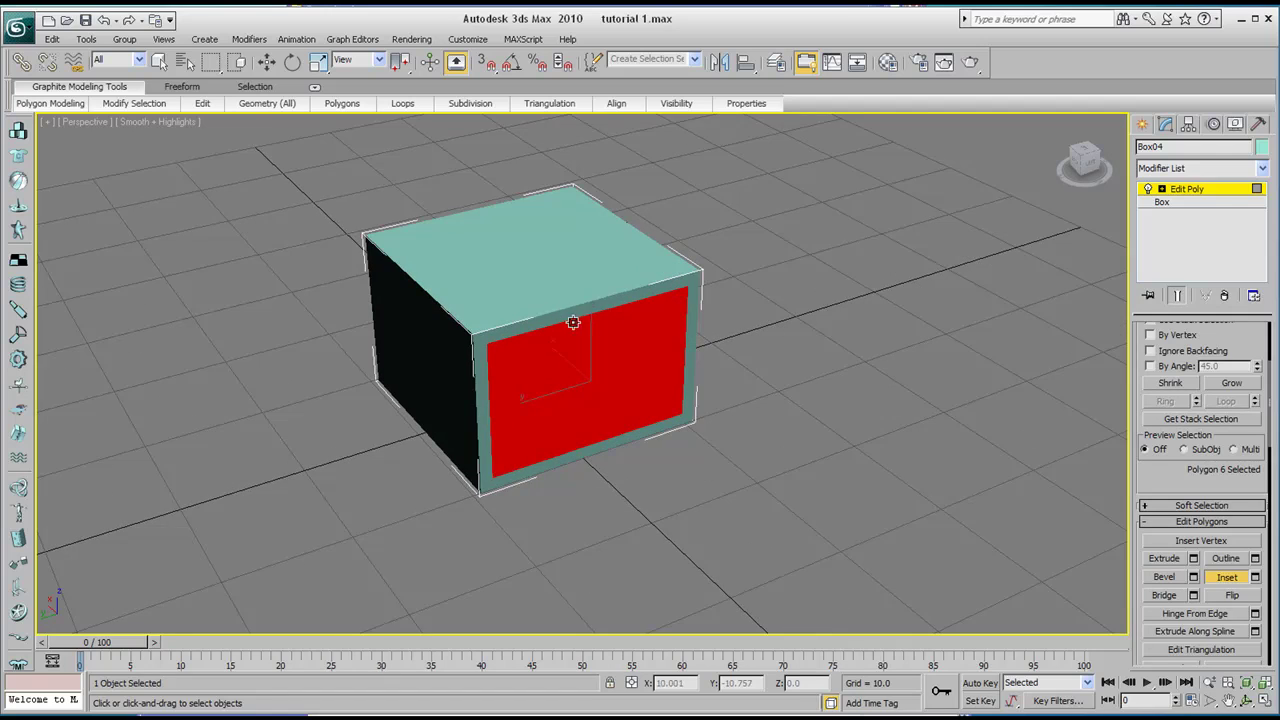
{"action": "scroll", "coordinate": [557, 285], "scroll_direction": "up", "scroll_amount": 1}
{"action": "scroll", "coordinate": [555, 280], "scroll_direction": "up", "scroll_amount": 2}
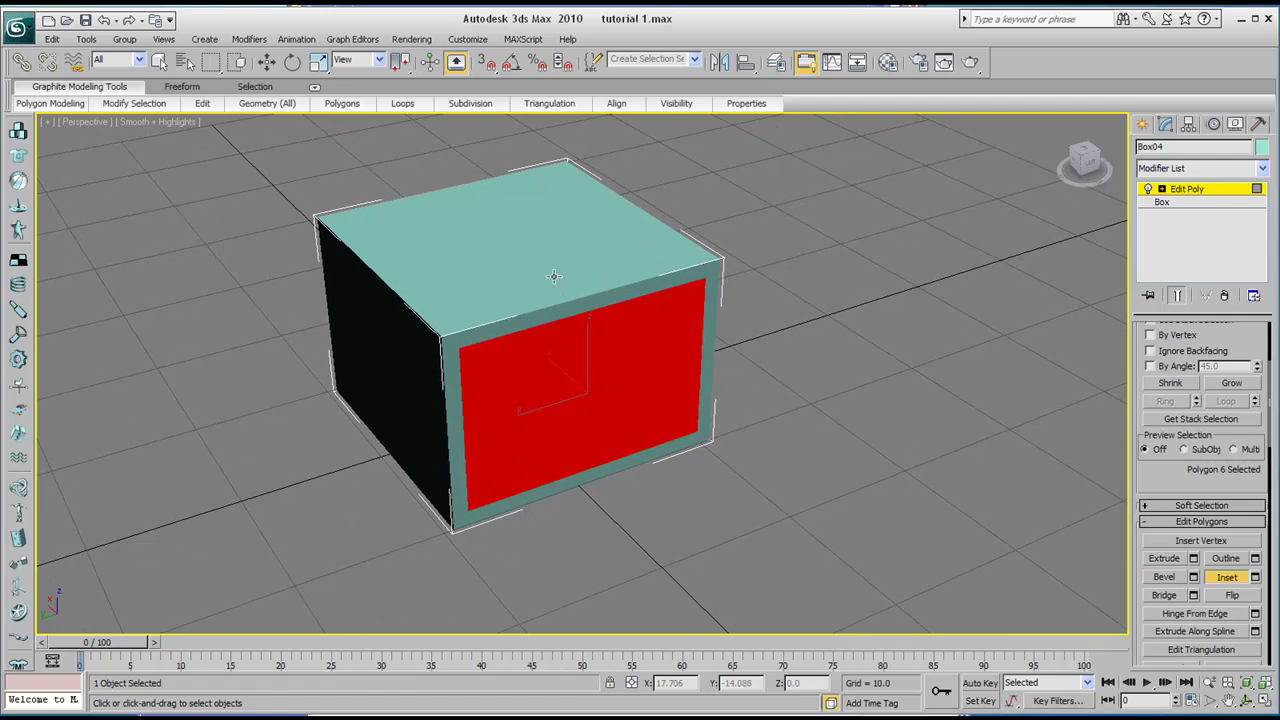
Turn on Edged Faces shading in the Perspective viewport to show the inset's edges
{"action": "left_click", "coordinate": [174, 124]}
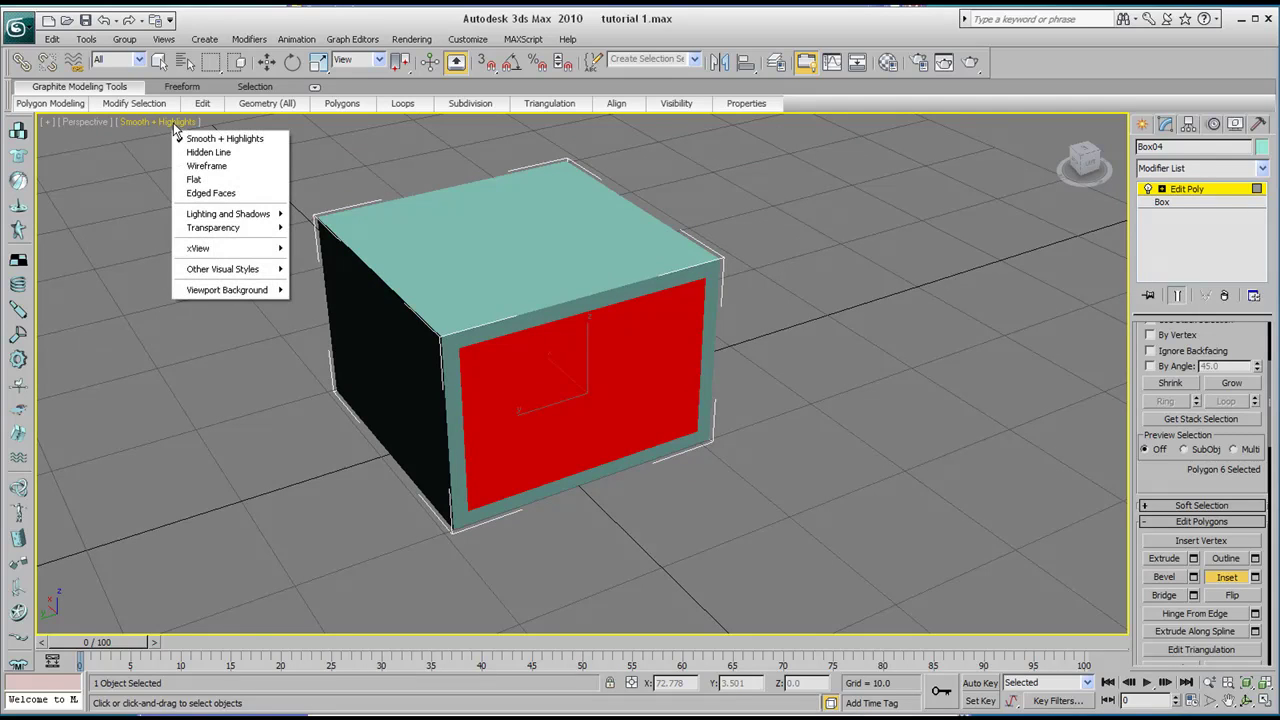
{"action": "left_click", "coordinate": [196, 193]}
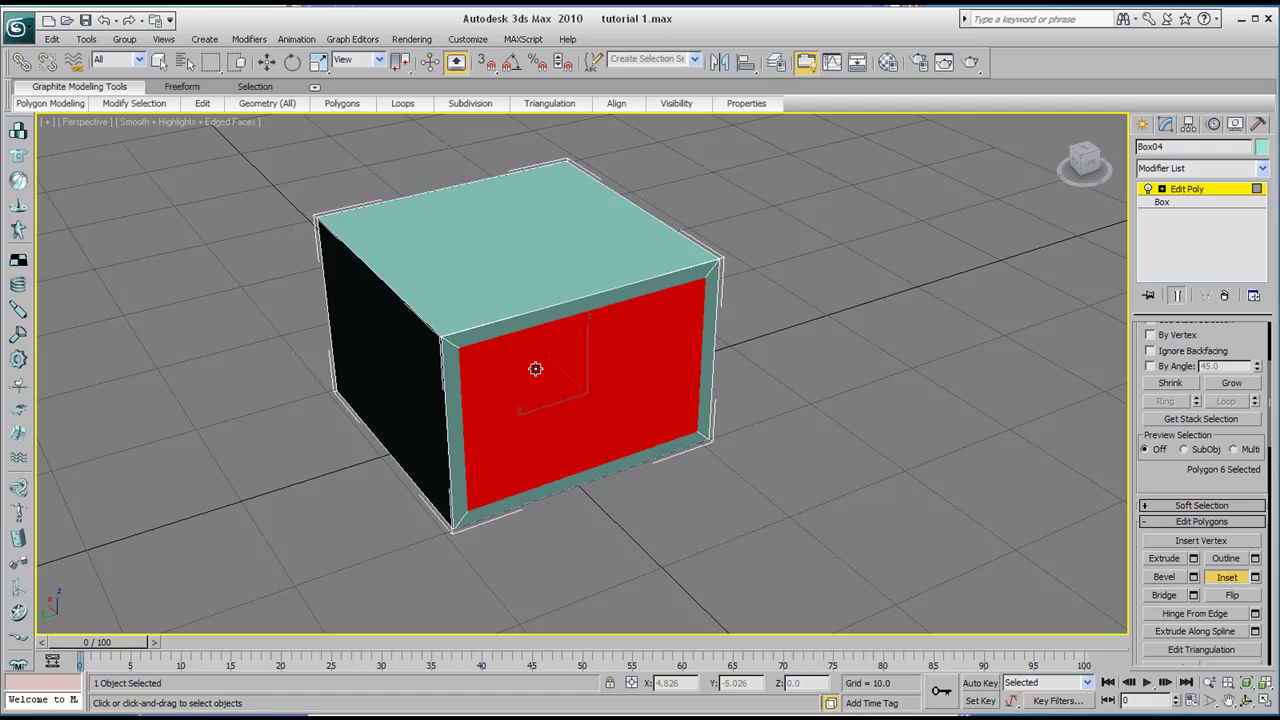
{"action": "scroll", "coordinate": [532, 365], "scroll_direction": "up", "scroll_amount": 1}
{"action": "scroll", "coordinate": [532, 365], "scroll_direction": "up", "scroll_amount": 2}
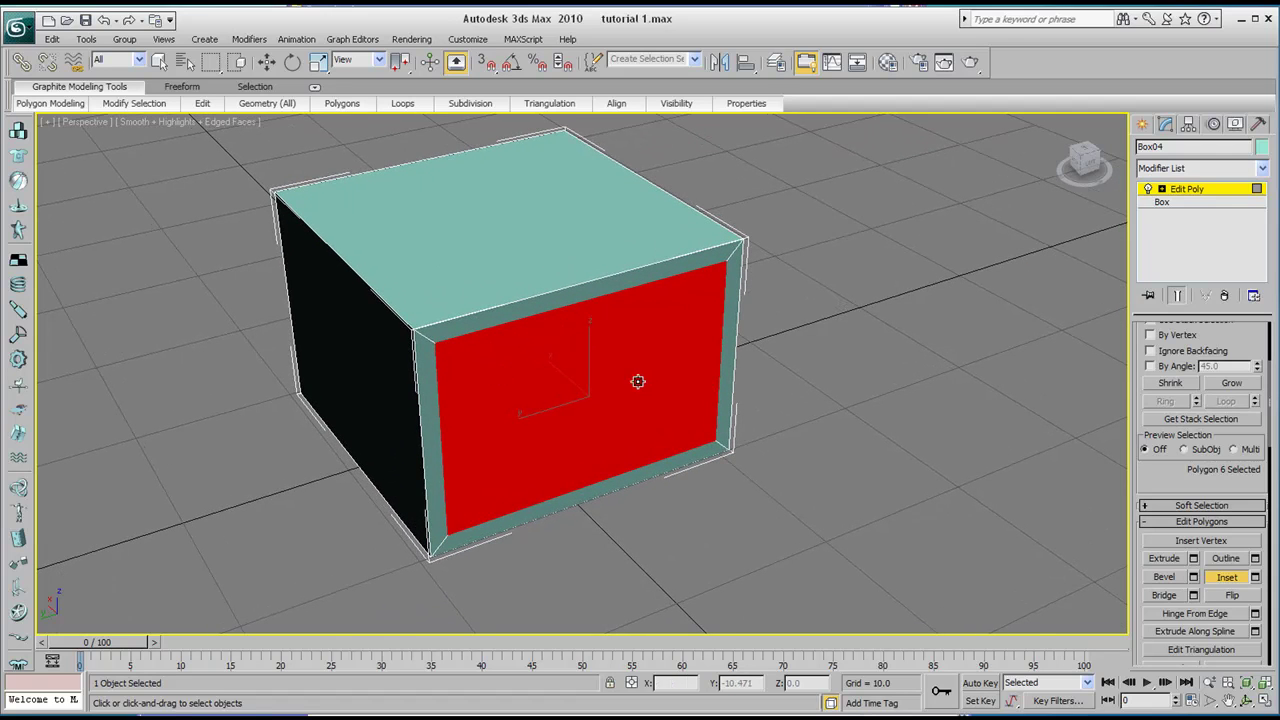
{"action": "left_click_drag", "start_coordinate": [573, 345], "coordinate": [572, 341]}
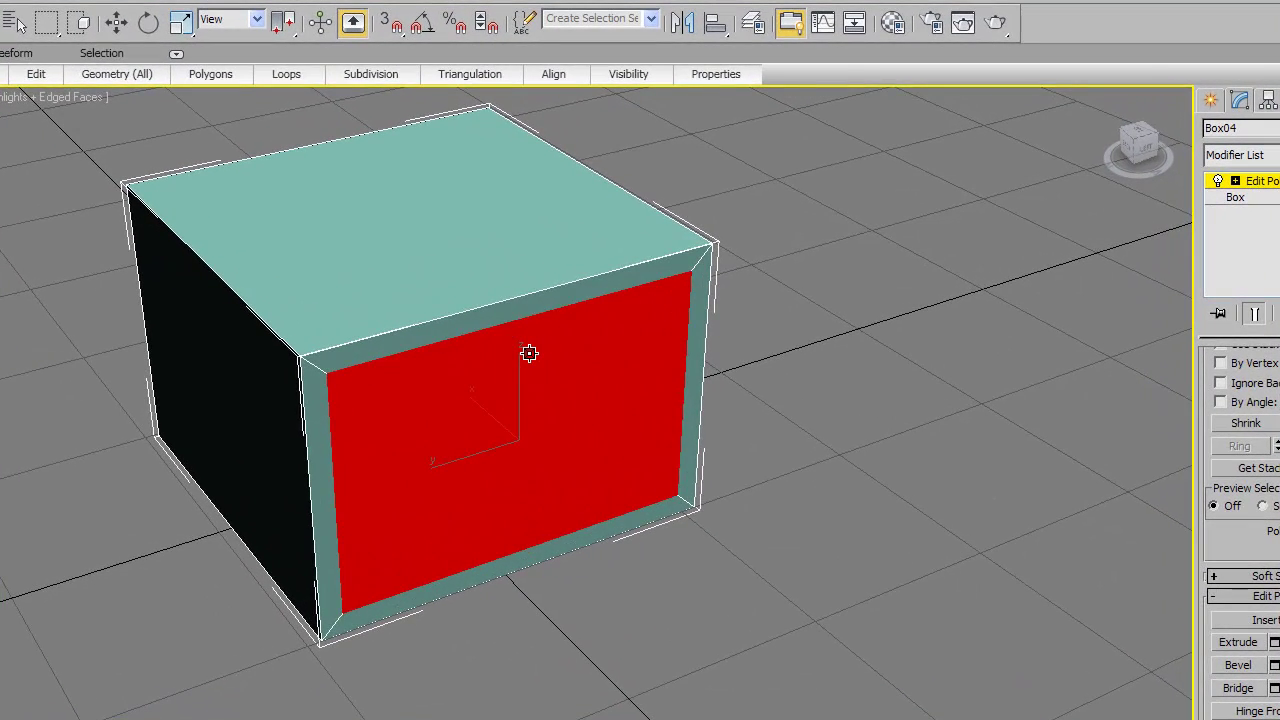
Undo the last inset and inset the selected side polygon twice, leaving two narrow borders around it
{"action": "key", "text": "ctrl+z"}
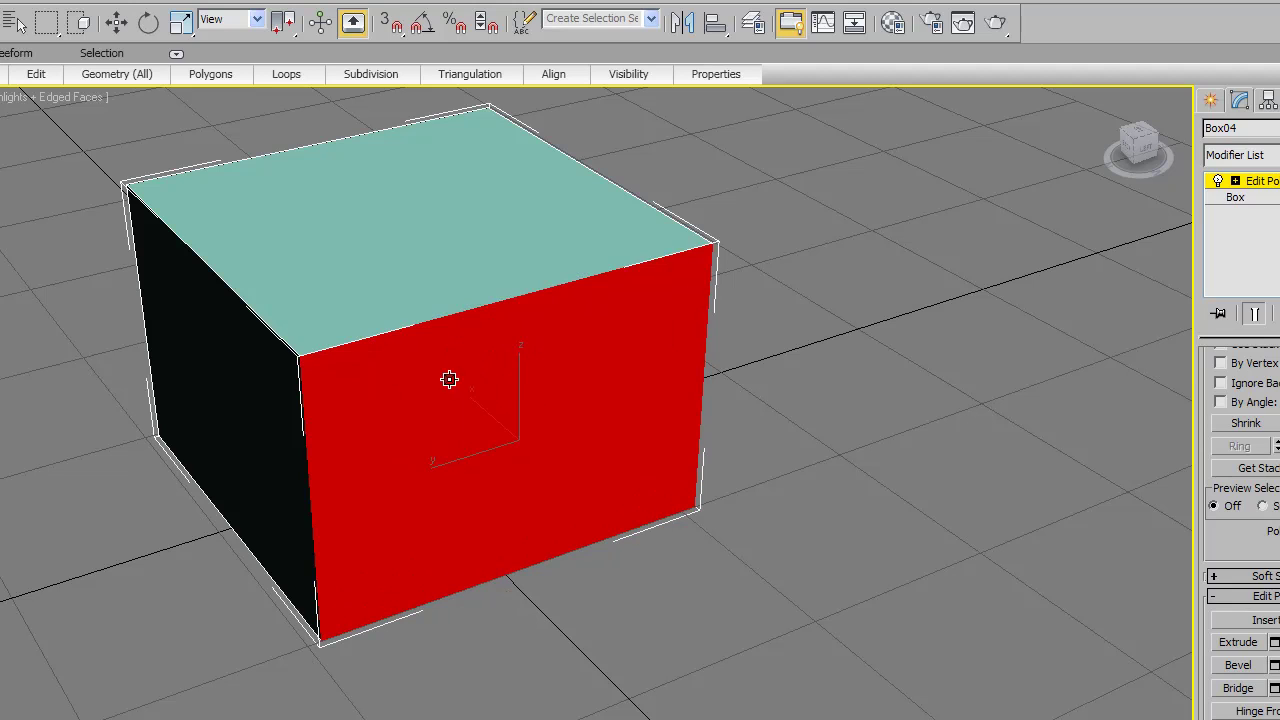
{"action": "left_click_drag", "start_coordinate": [403, 389], "coordinate": [402, 386]}
{"action": "left_click_drag", "start_coordinate": [441, 381], "coordinate": [437, 375]}
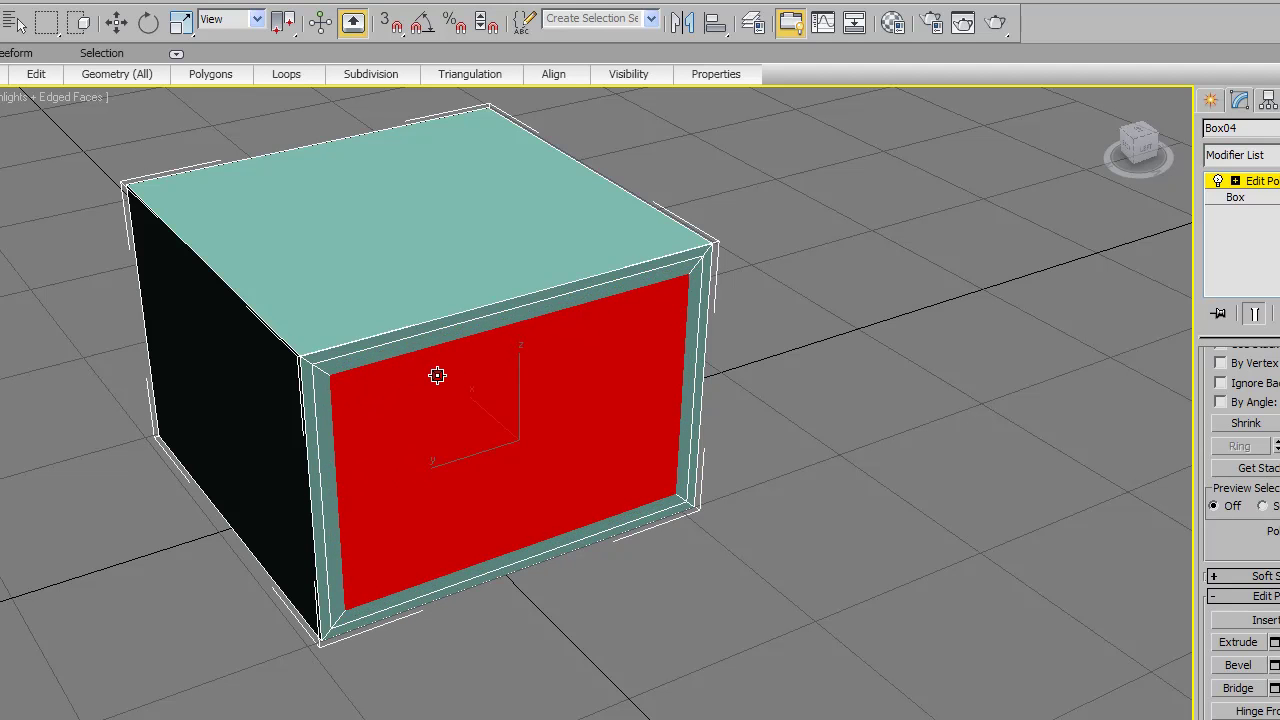
Extrude the inset polygon slightly inward in two small increments and inset the recessed polygon again
{"action": "left_click", "coordinate": [1238, 643]}
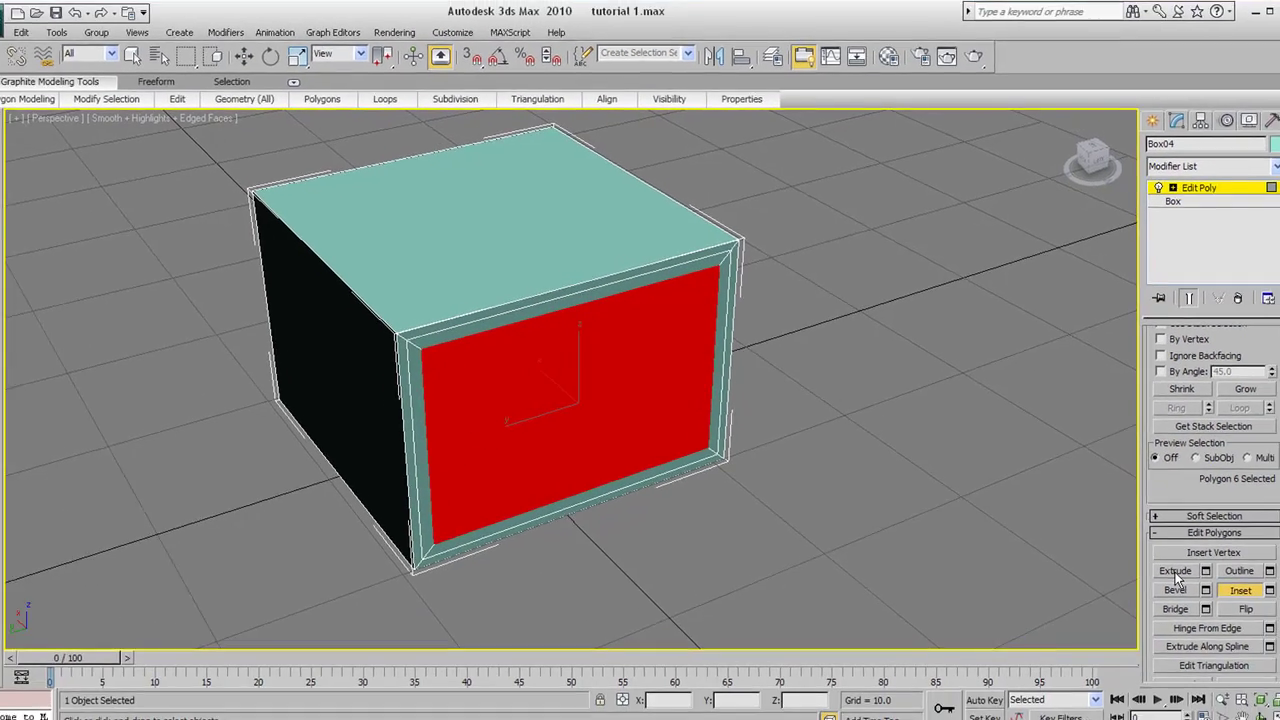
{"action": "left_click_drag", "start_coordinate": [579, 380], "coordinate": [579, 388]}
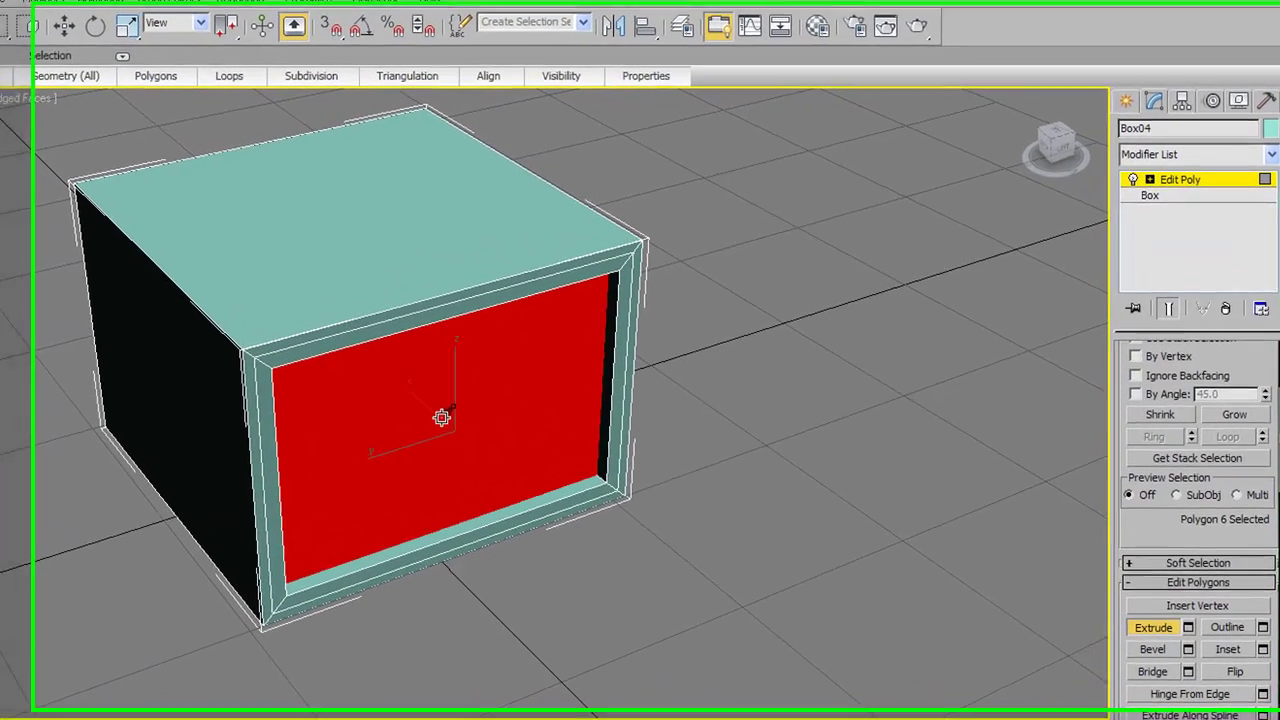
{"action": "left_click_drag", "start_coordinate": [407, 406], "coordinate": [408, 411]}
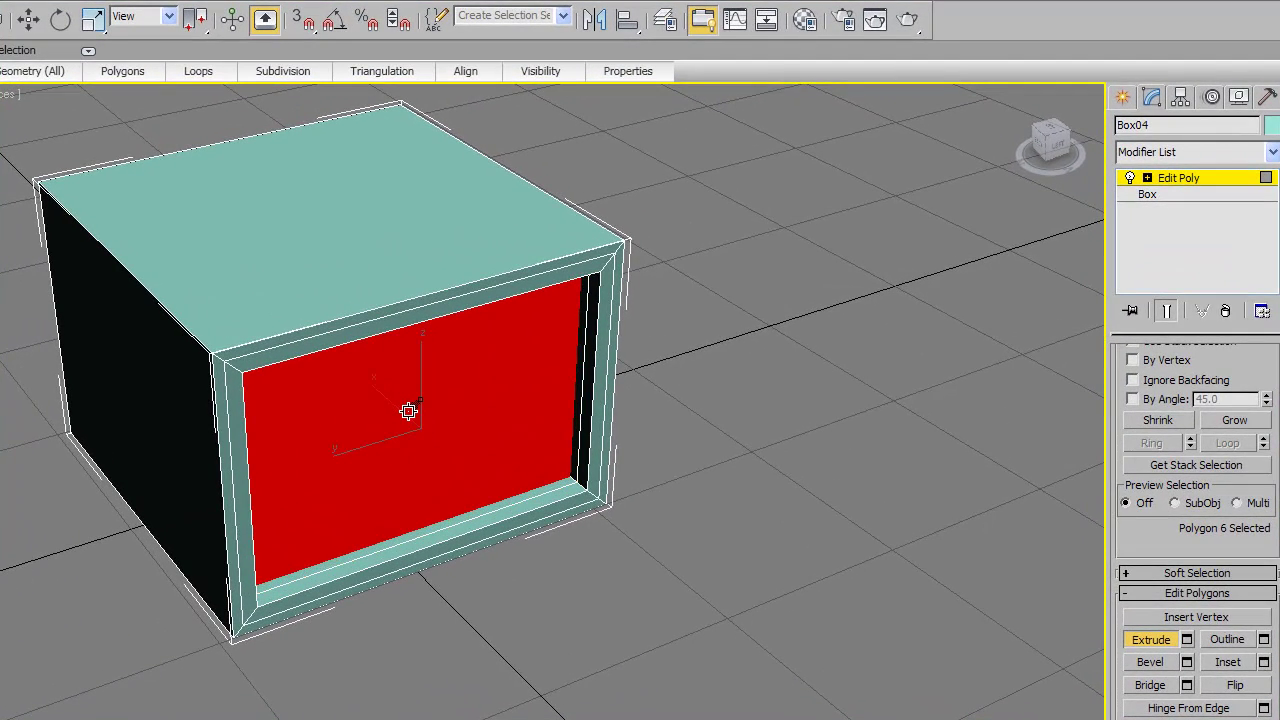
{"action": "scroll", "coordinate": [463, 443], "scroll_direction": "up", "scroll_amount": 1}
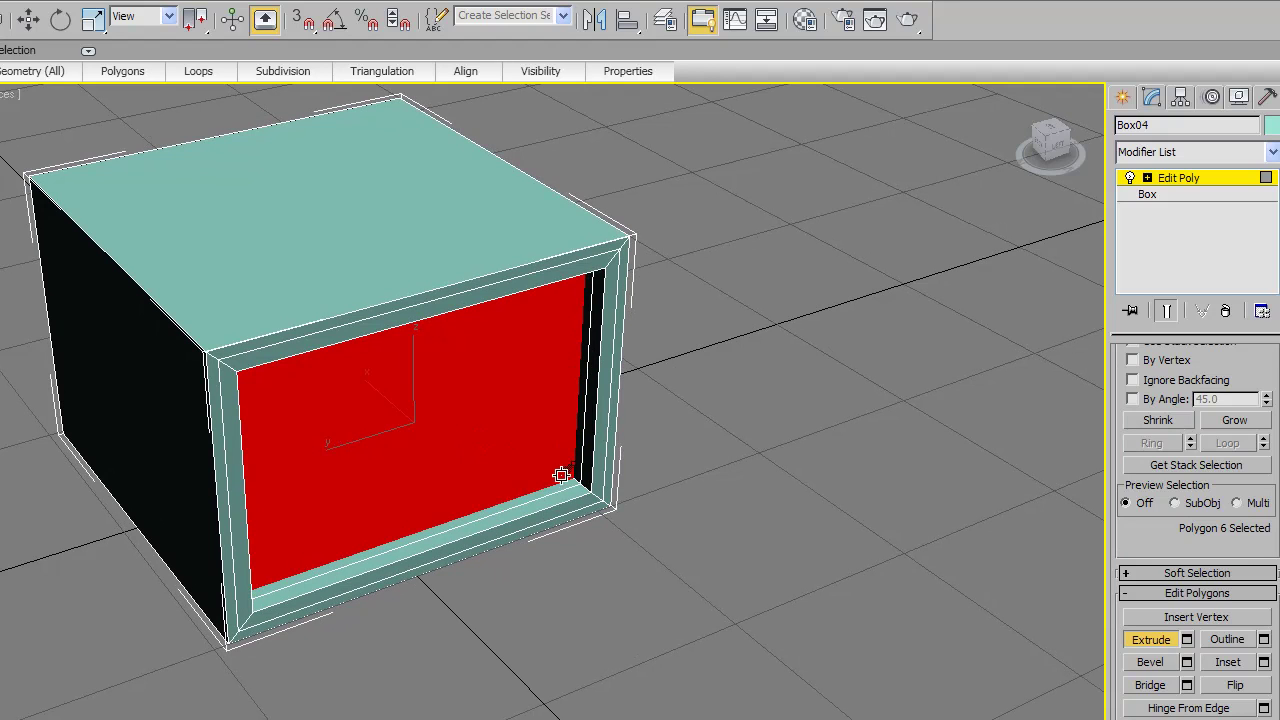
{"action": "left_click", "coordinate": [1232, 662]}
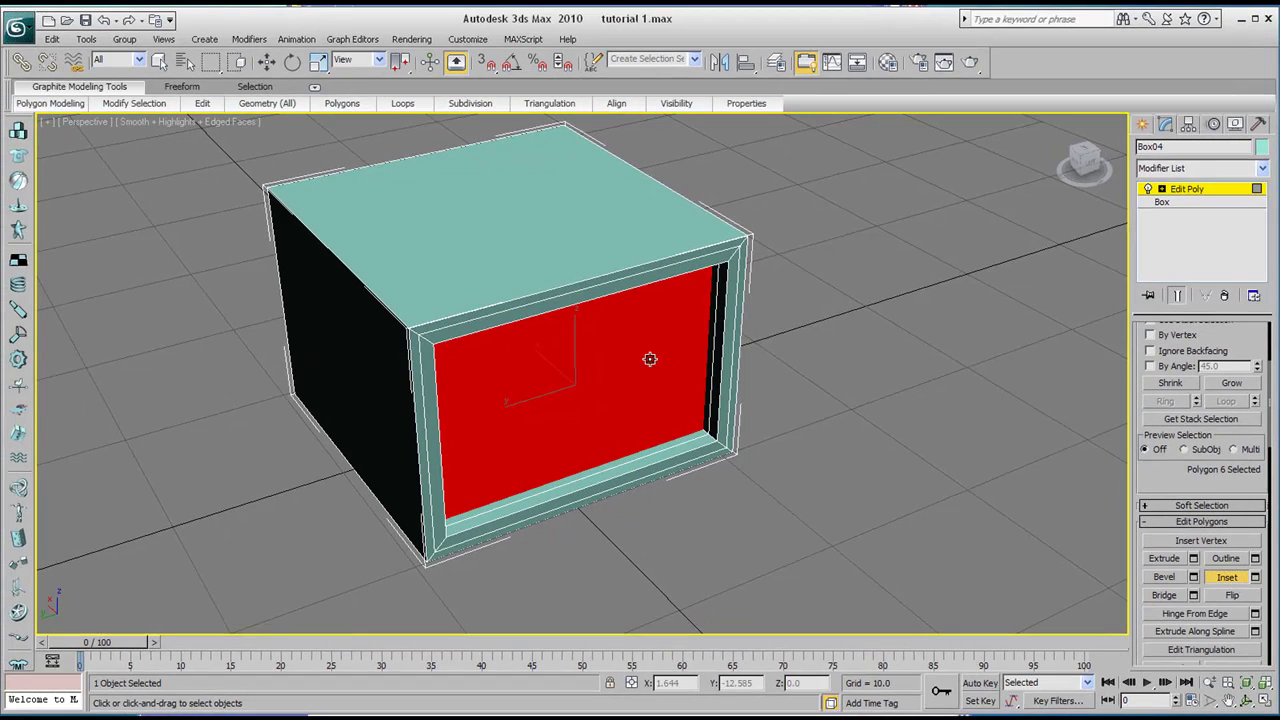
{"action": "left_click_drag", "start_coordinate": [650, 359], "coordinate": [623, 357]}
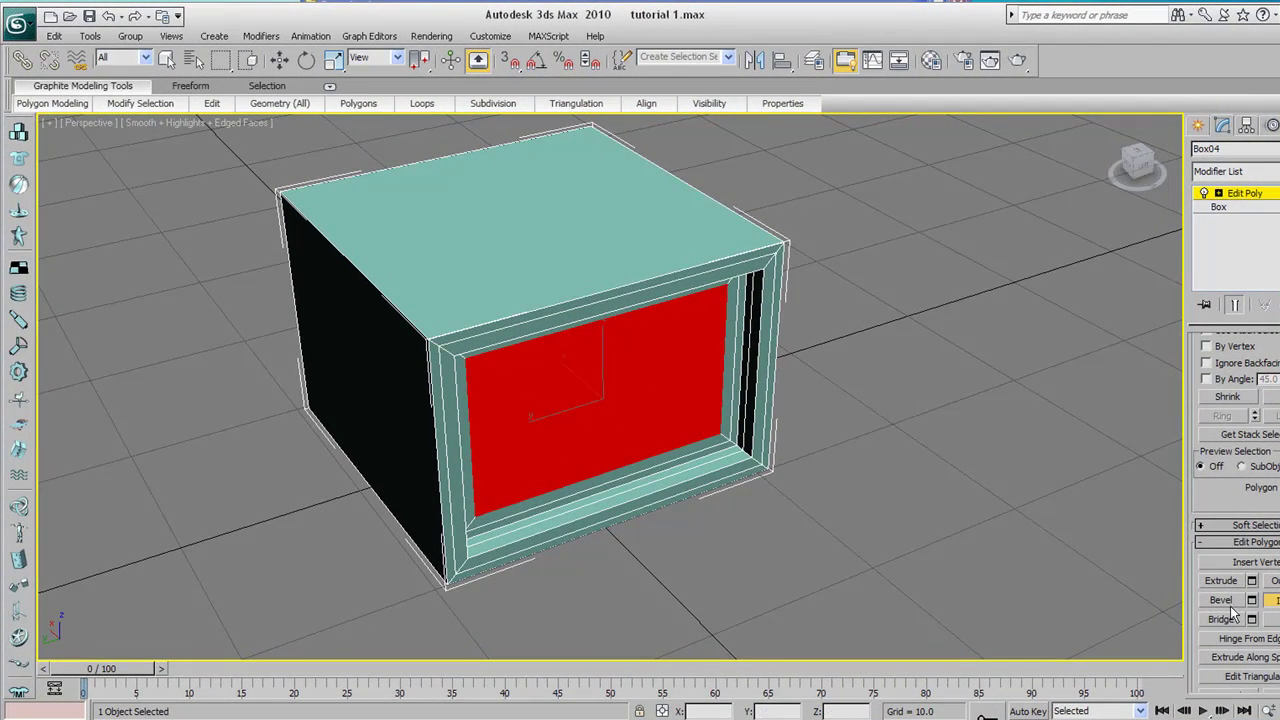
Extrude the recessed inner polygon outward so that it projects slightly past the box's side frame
{"action": "left_click", "coordinate": [1224, 582]}
{"action": "left_click_drag", "start_coordinate": [643, 383], "coordinate": [590, 368]}
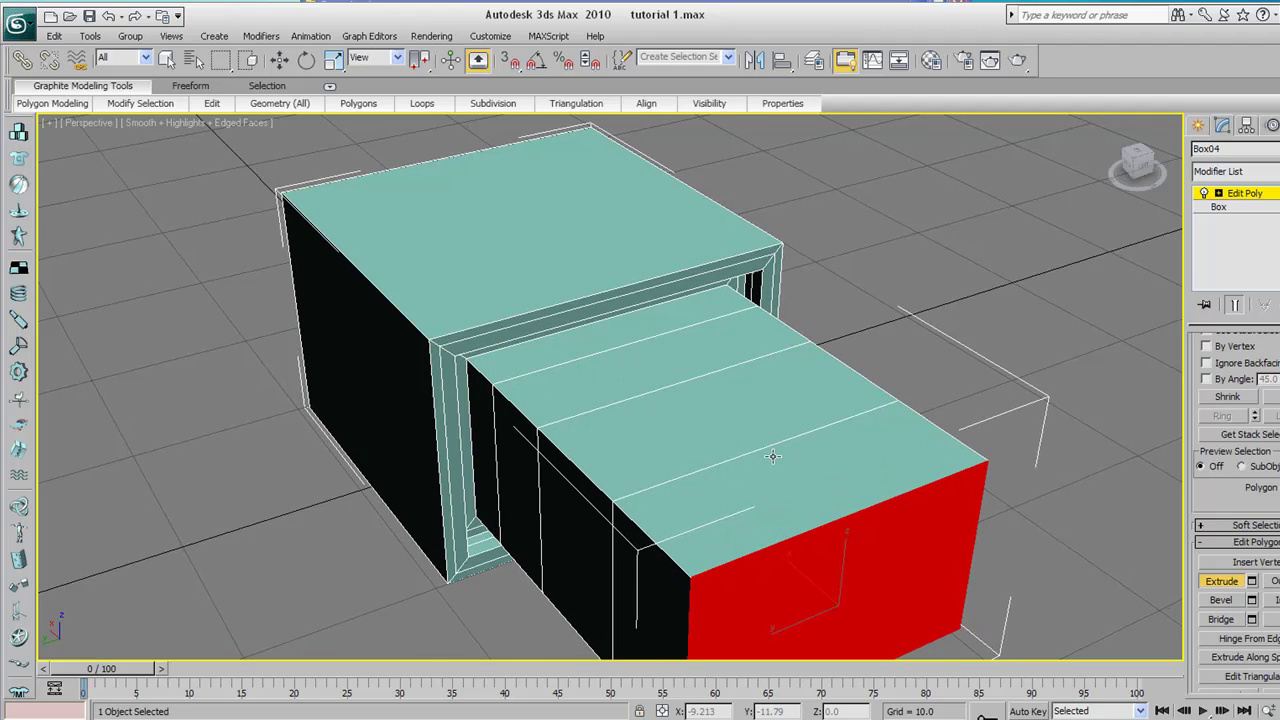
{"action": "scroll", "coordinate": [772, 449], "scroll_direction": "down", "scroll_amount": 8}
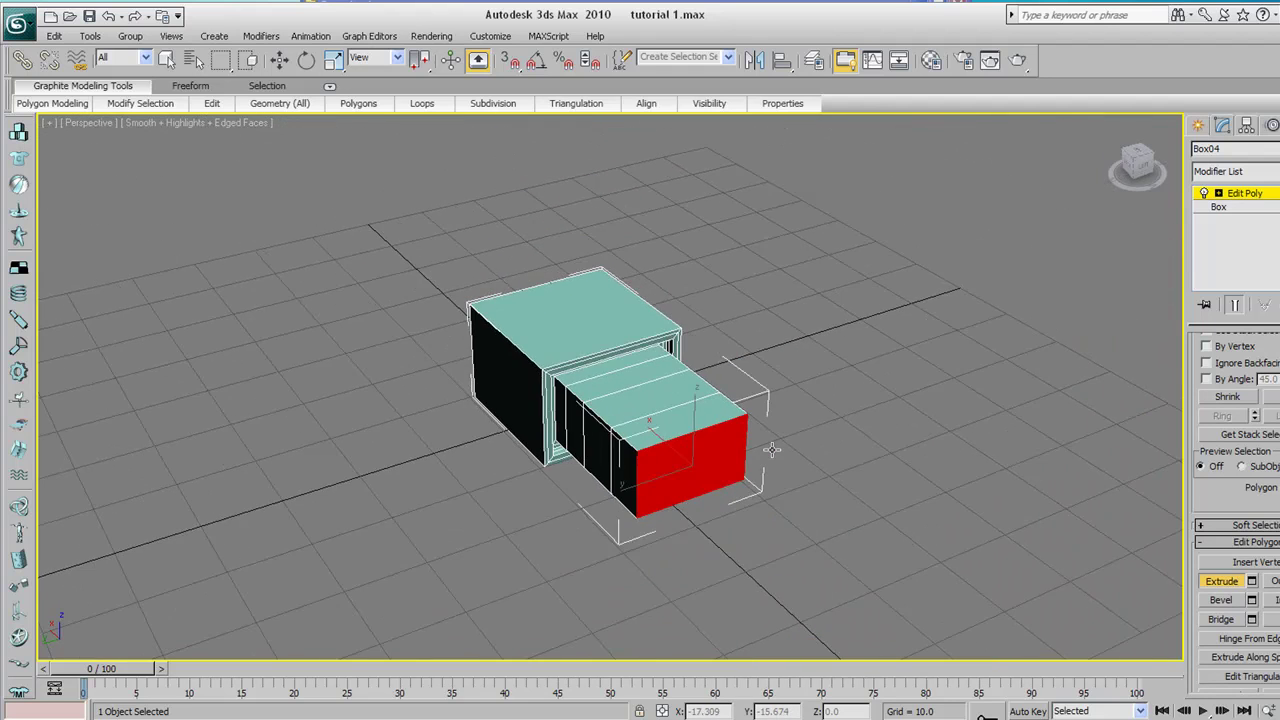
{"action": "left_click_drag", "start_coordinate": [772, 449], "coordinate": [688, 434]}
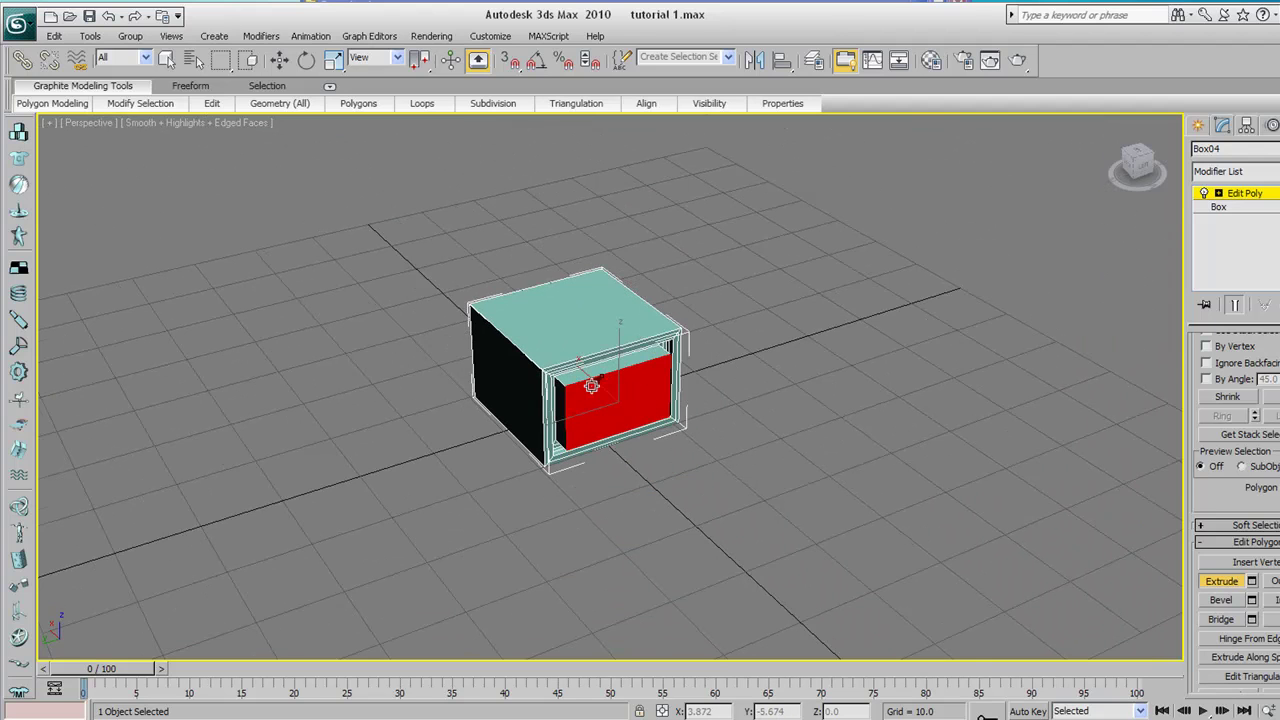
{"action": "scroll", "coordinate": [600, 392], "scroll_direction": "up", "scroll_amount": 5}
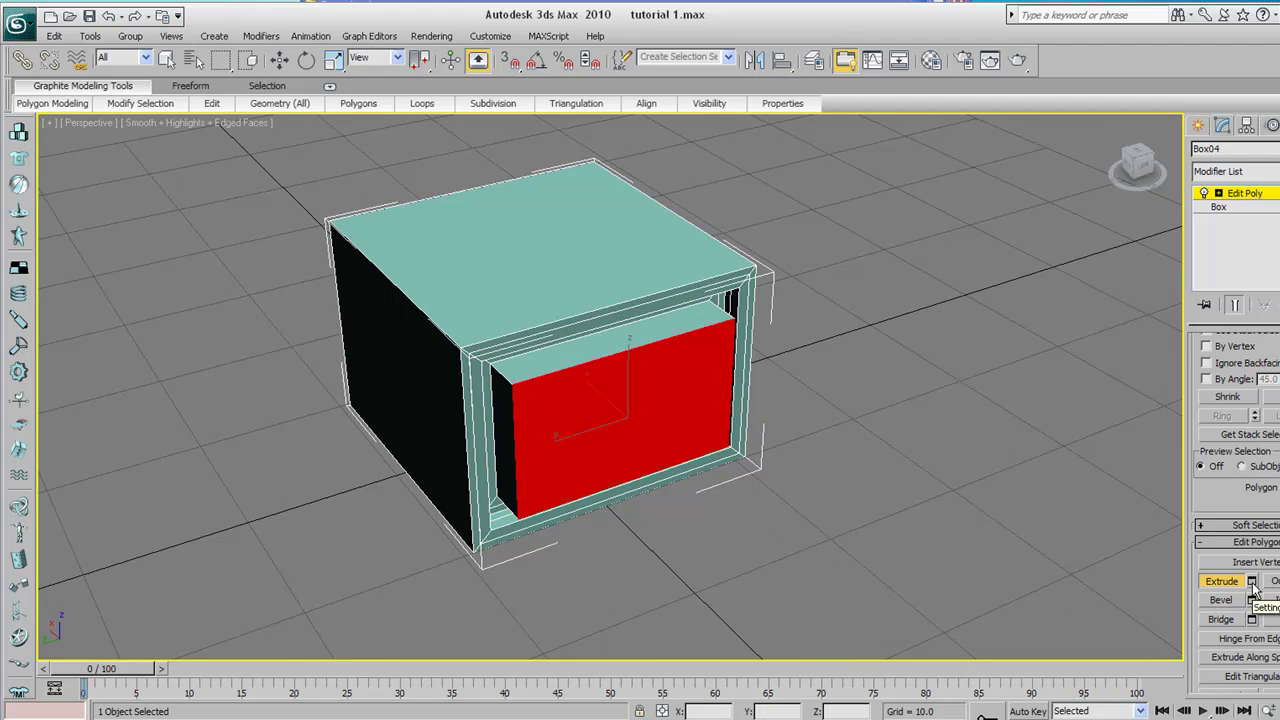
Extrude the selected polygon outward three more times using the Group extrusion type with a height of 2.796
{"action": "left_click", "coordinate": [1252, 583]}
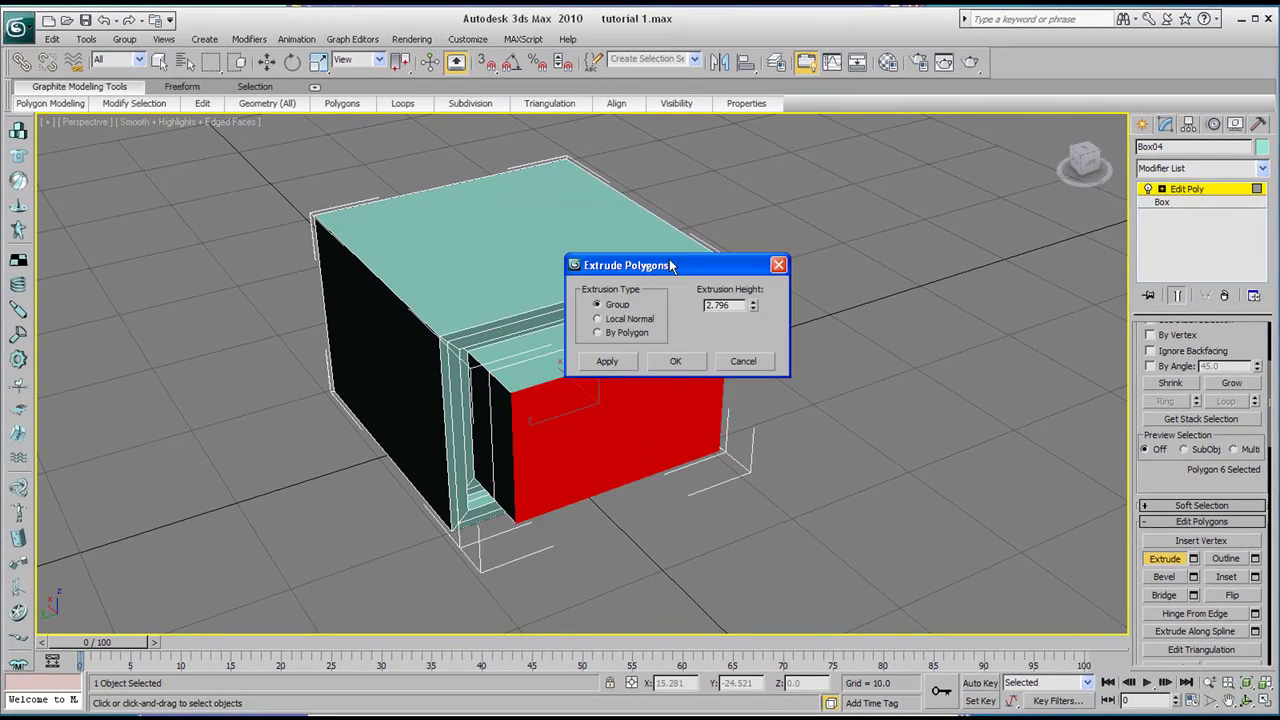
{"action": "left_click_drag", "start_coordinate": [672, 265], "coordinate": [893, 198]}
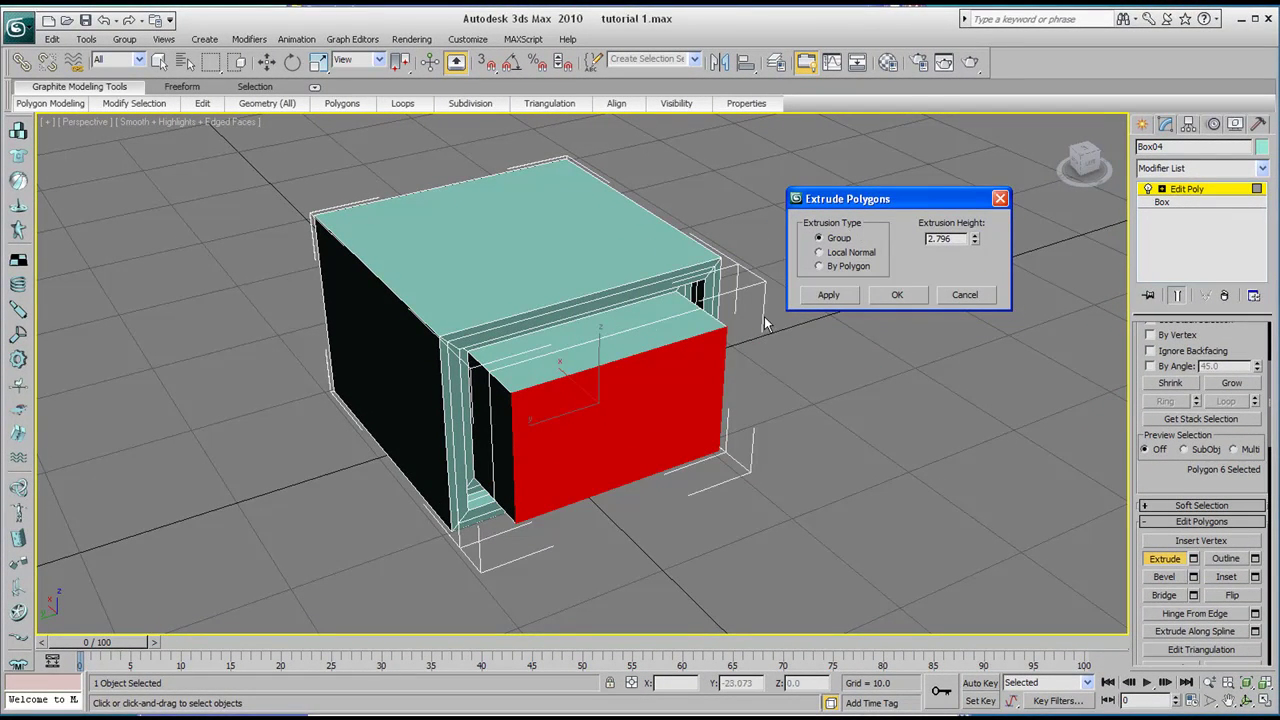
{"action": "left_click", "coordinate": [829, 295]}
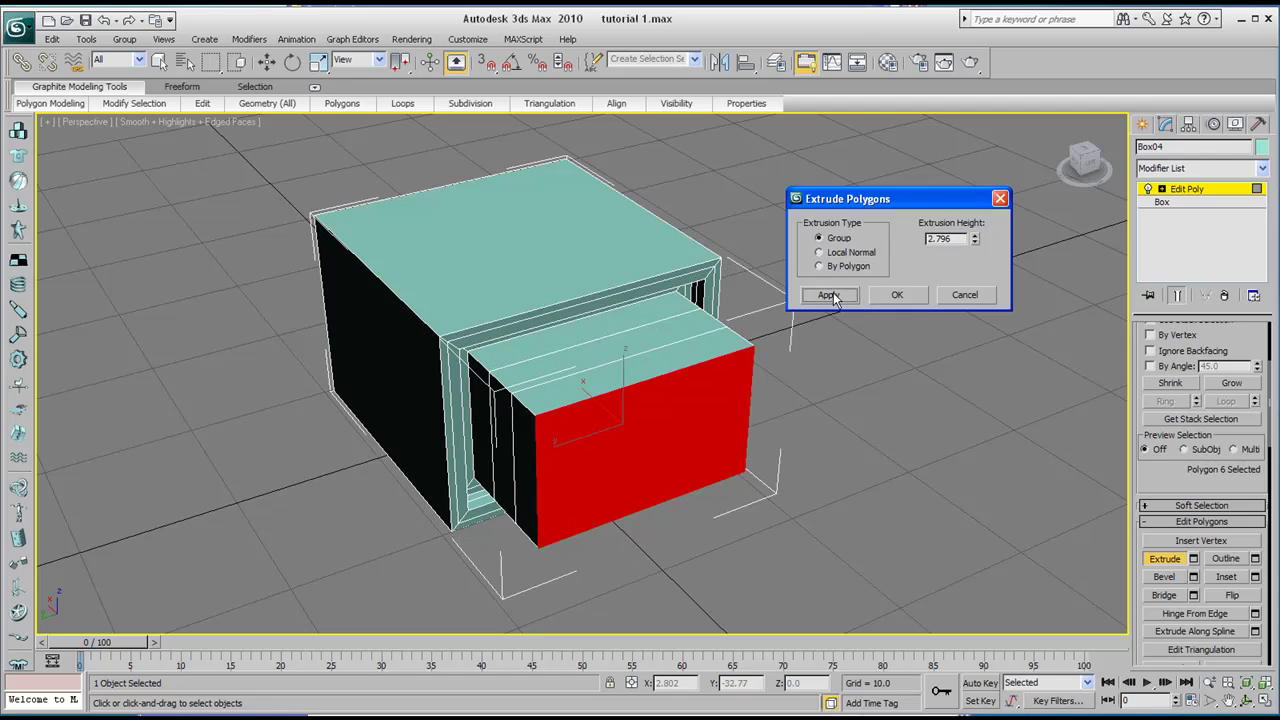
{"action": "left_click", "coordinate": [831, 296]}
{"action": "left_click", "coordinate": [831, 296]}
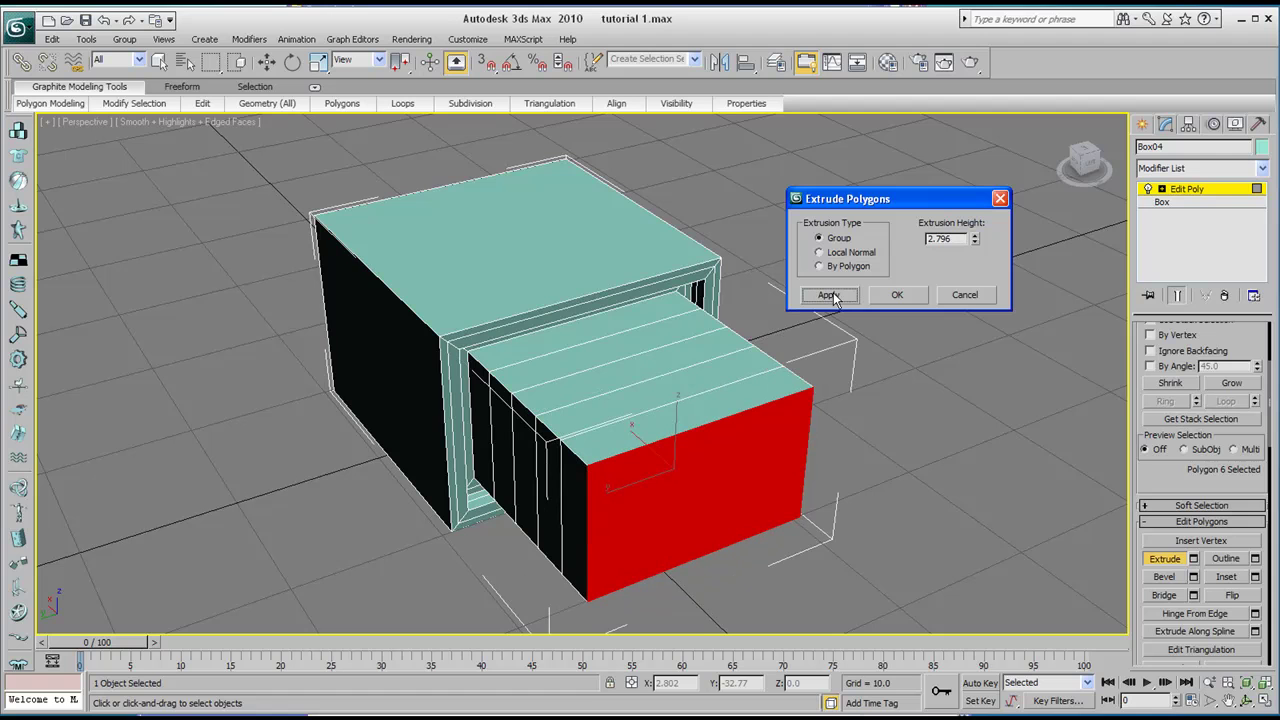
{"action": "left_click", "coordinate": [966, 295]}
Extrude the end polygon outward freehand in two further, longer segments to lengthen the spout
{"action": "middle_click_drag", "start_coordinate": [720, 474], "coordinate": [679, 424], "text": "alt"}
{"action": "middle_click_drag", "start_coordinate": [723, 523], "coordinate": [730, 462], "text": "alt"}
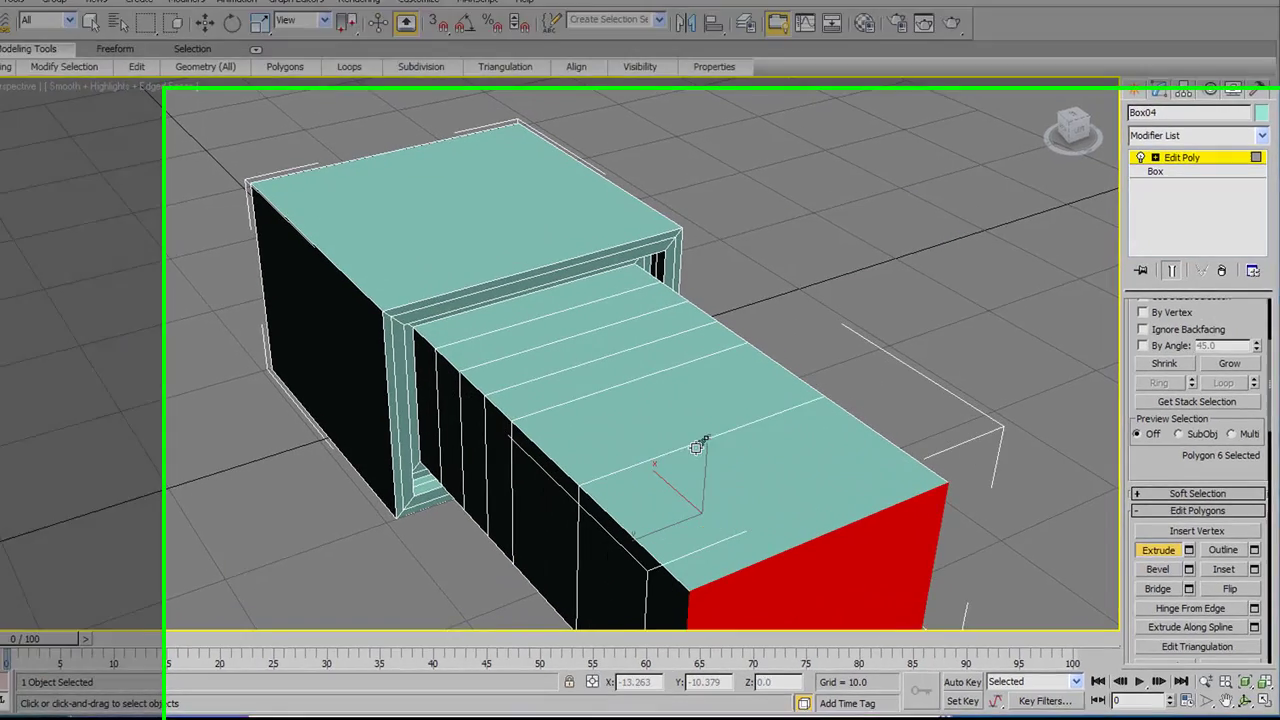
{"action": "scroll", "coordinate": [600, 435], "scroll_direction": "down", "scroll_amount": 4}
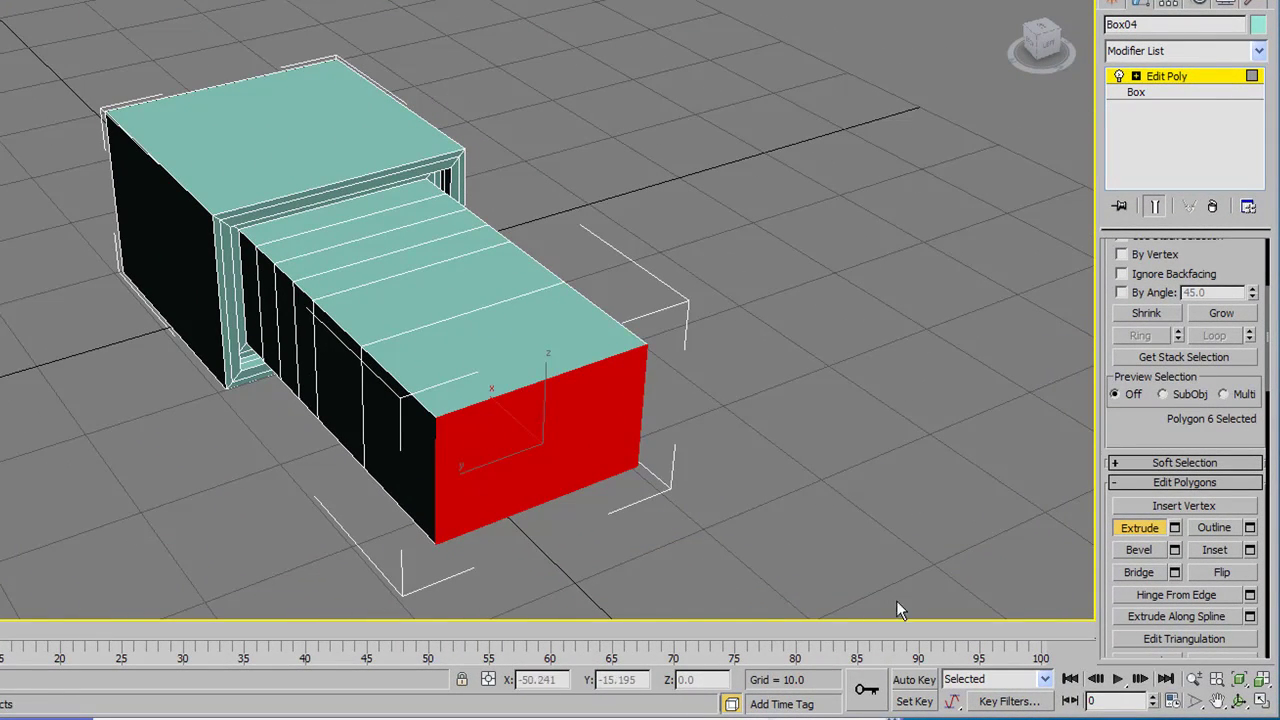
Examine the extruded spout in all four viewports and from a higher angle in the maximized Perspective view
{"action": "left_click", "coordinate": [1262, 701]}
{"action": "middle_click", "coordinate": [352, 243]}
{"action": "scroll", "coordinate": [55, 125], "scroll_direction": "up", "scroll_amount": 4}
{"action": "left_click", "coordinate": [1020, 605]}
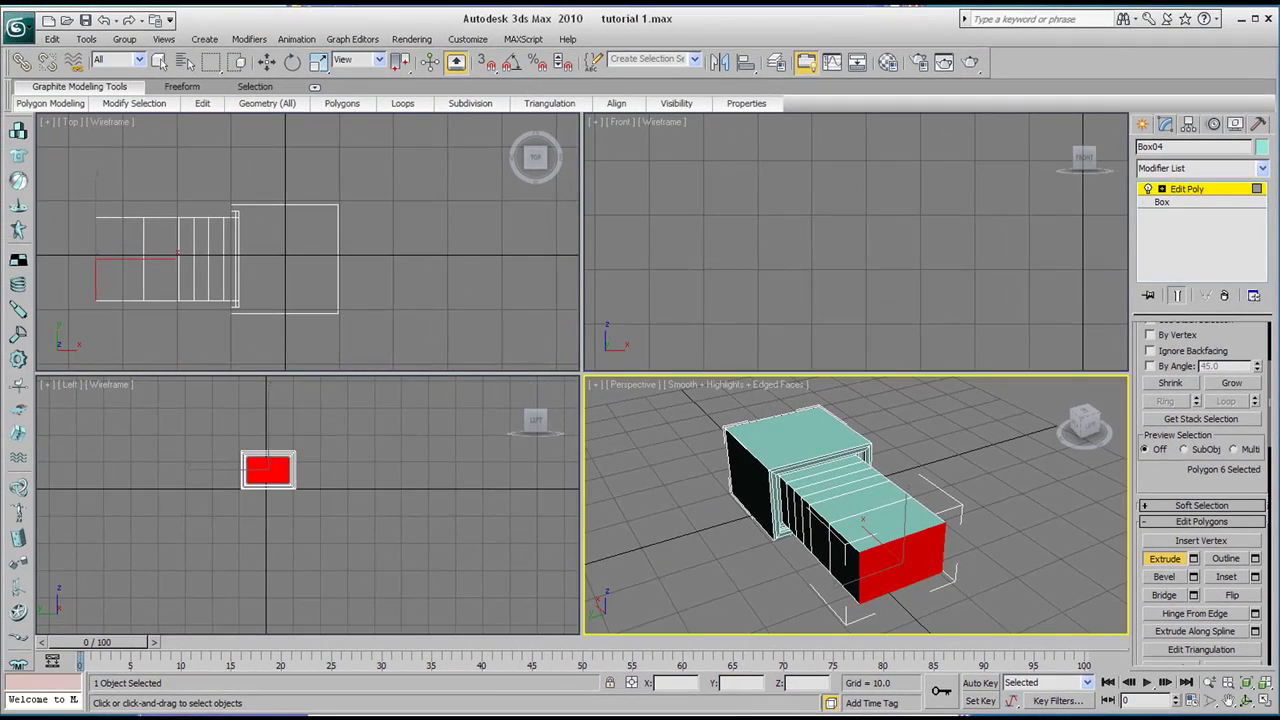
{"action": "left_click", "coordinate": [1265, 701]}
{"action": "middle_click_drag", "start_coordinate": [580, 393], "coordinate": [562, 396]}
{"action": "left_click", "coordinate": [1246, 703]}
{"action": "left_click_drag", "start_coordinate": [614, 394], "coordinate": [705, 574]}
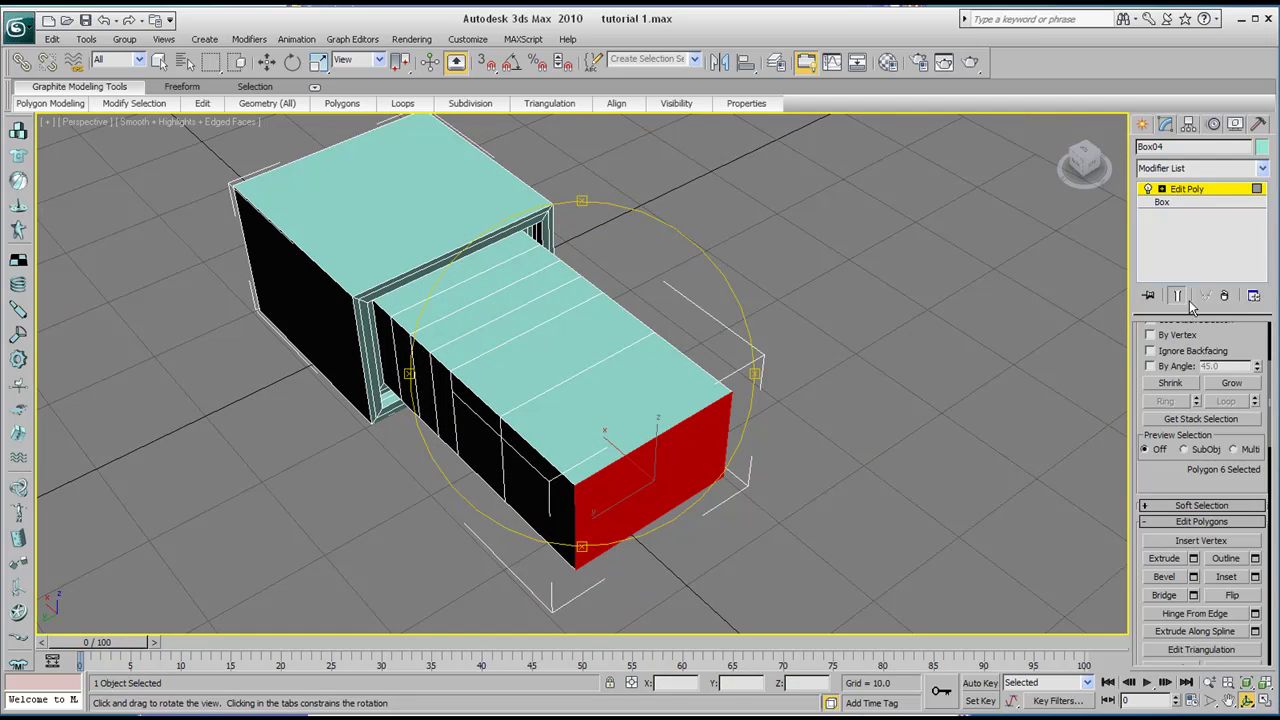
{"action": "scroll", "coordinate": [1240, 340], "scroll_direction": "up", "scroll_amount": 3}
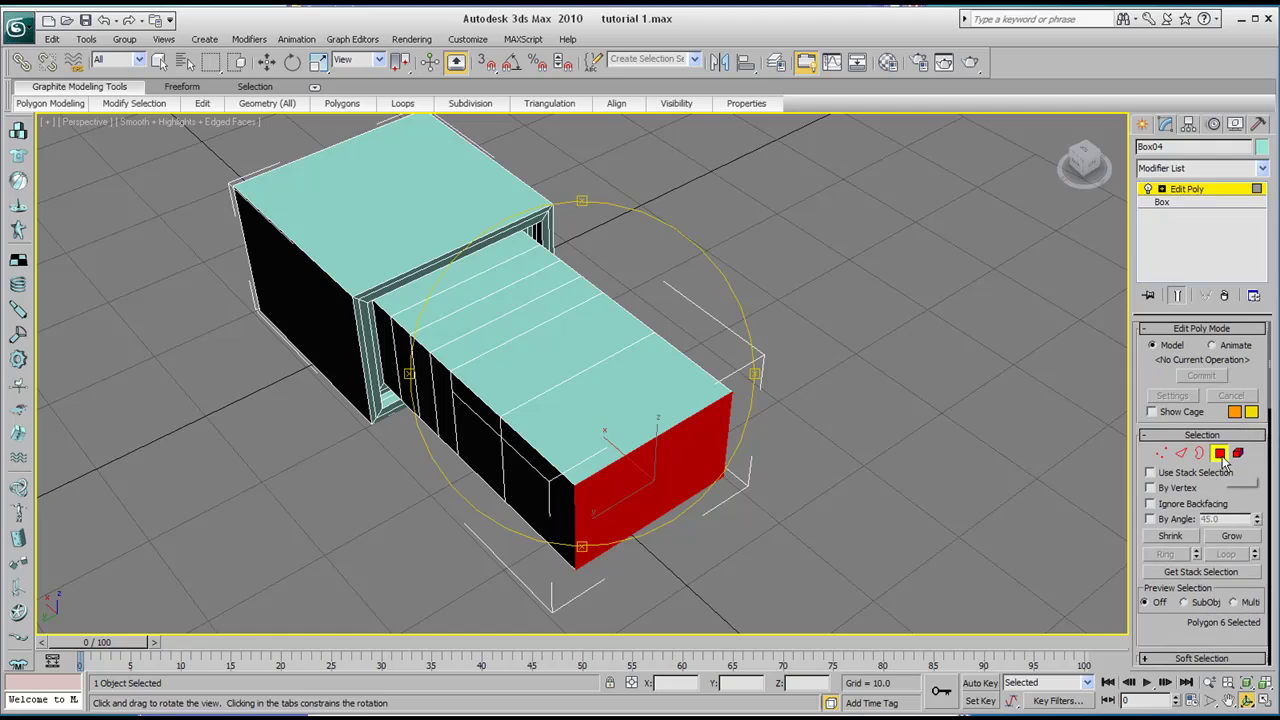
{"action": "scroll", "coordinate": [1224, 462], "scroll_direction": "down", "scroll_amount": 4}
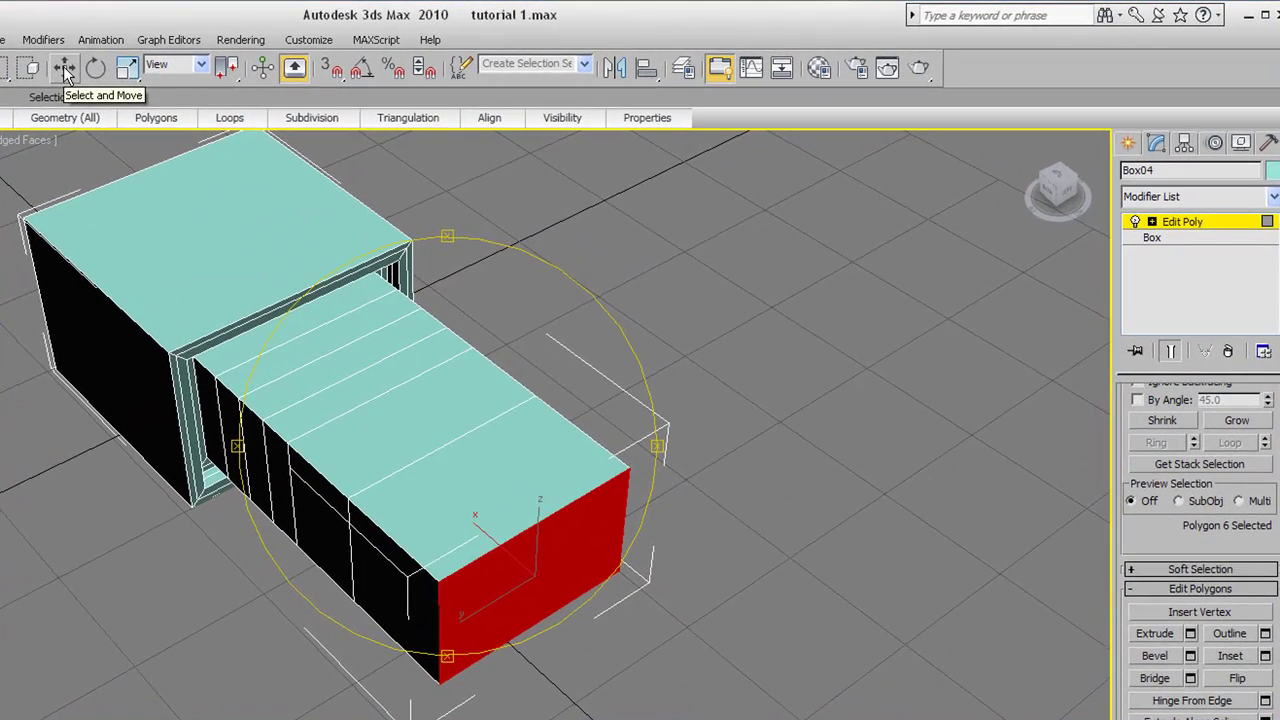
Select the top polygon of the spout's outermost segment and inset it, leaving a border around it
{"action": "left_click", "coordinate": [64, 68]}
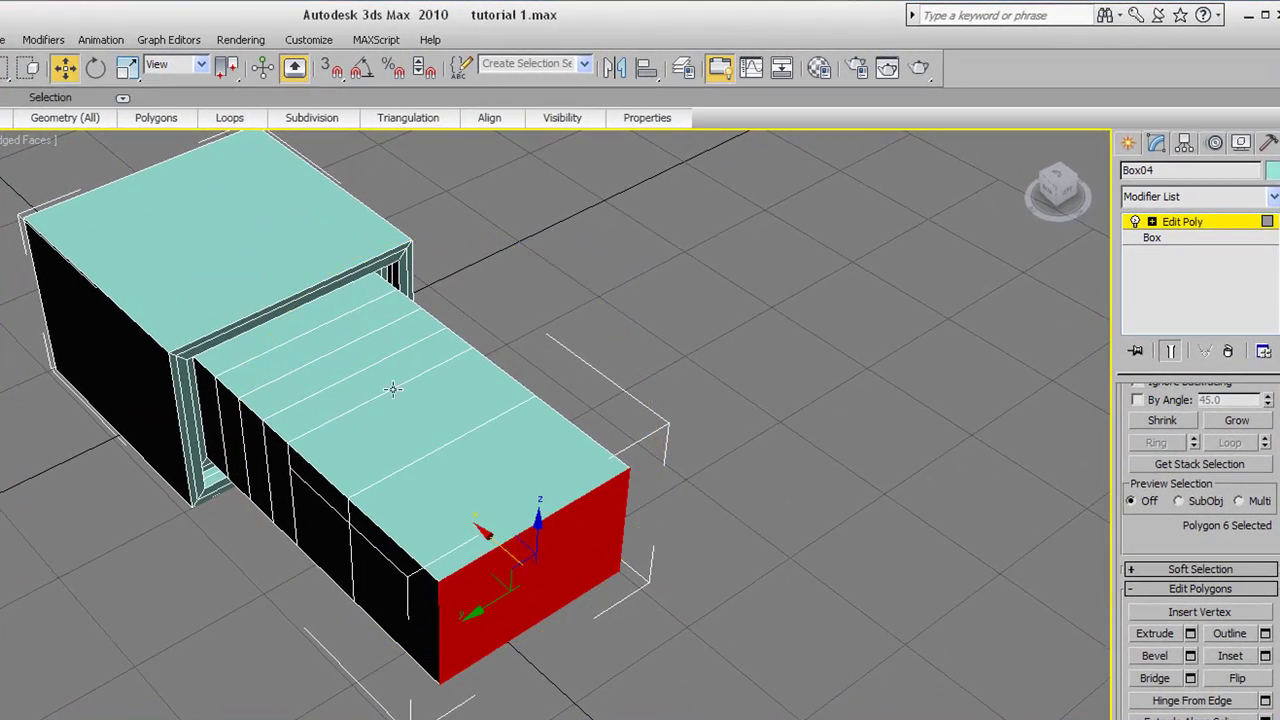
{"action": "left_click", "coordinate": [538, 492]}
{"action": "scroll", "coordinate": [468, 488], "scroll_direction": "up", "scroll_amount": 1}
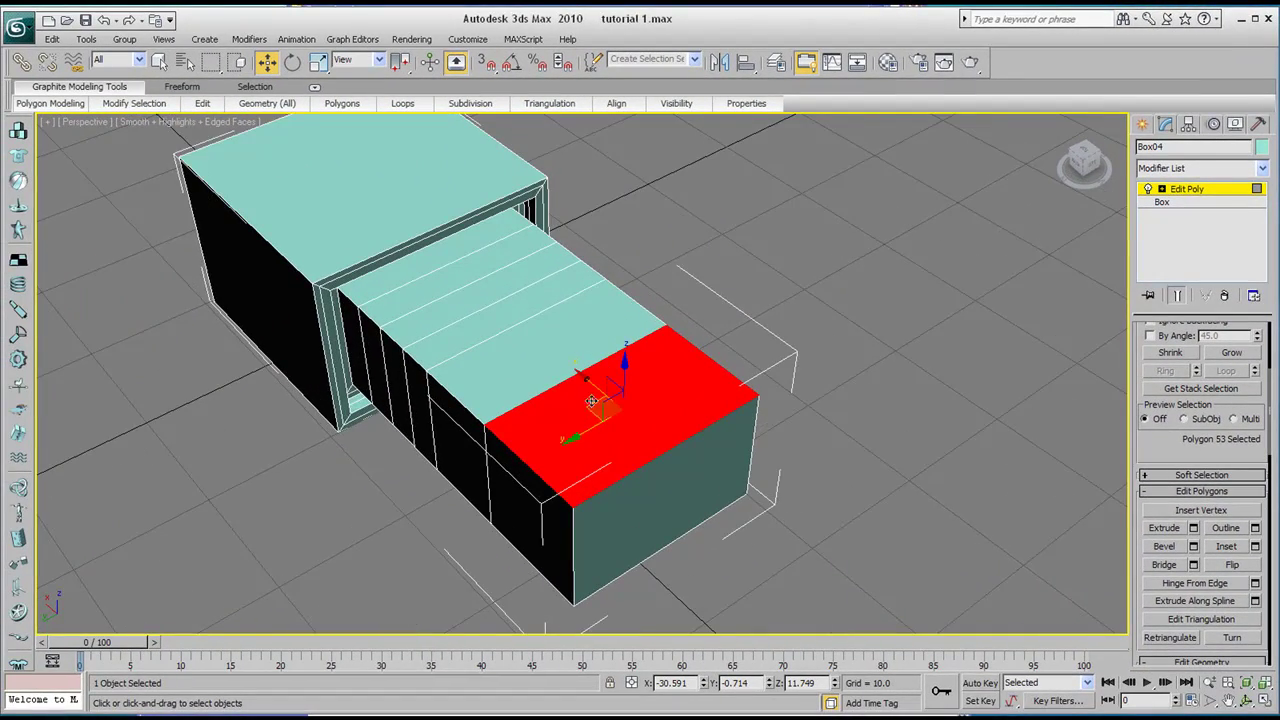
{"action": "middle_click_drag", "start_coordinate": [591, 401], "coordinate": [589, 409]}
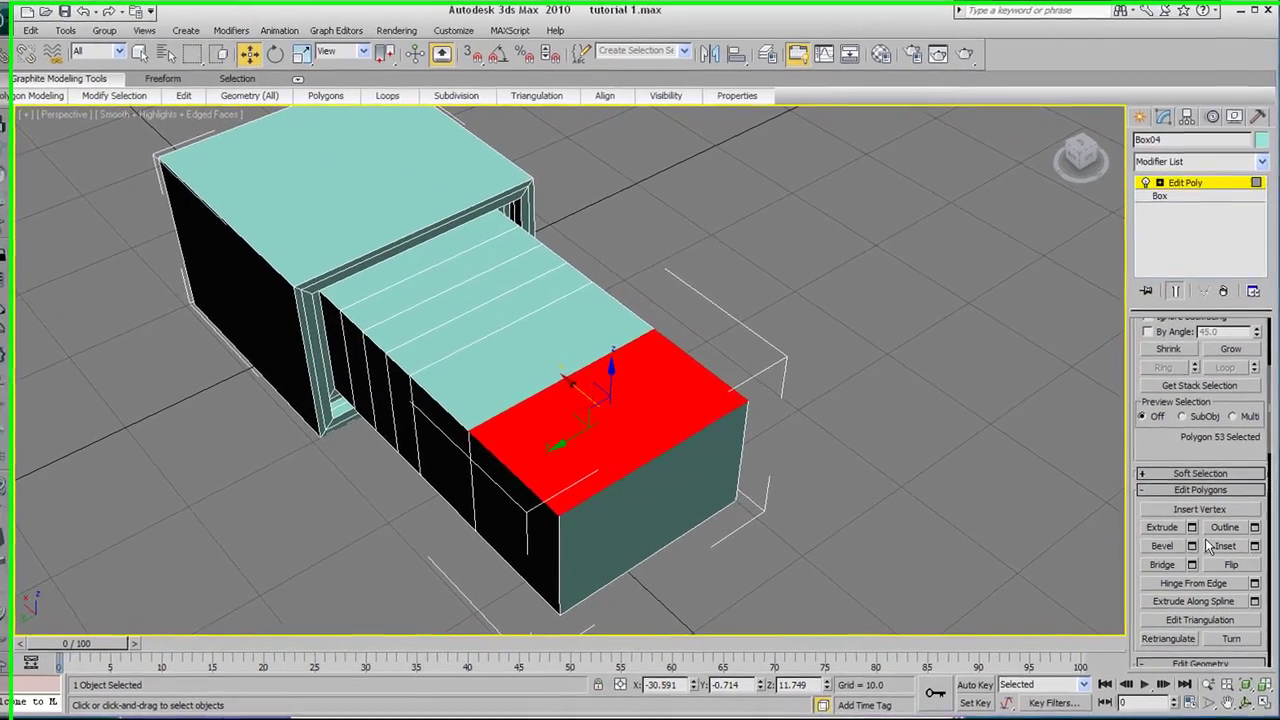
{"action": "left_click", "coordinate": [1228, 553]}
{"action": "mouse_move", "coordinate": [626, 386]}
{"action": "left_mouse_down"}
{"action": "mouse_move", "coordinate": [626, 405]}
{"action": "mouse_move", "coordinate": [621, 396]}
{"action": "left_mouse_up"}
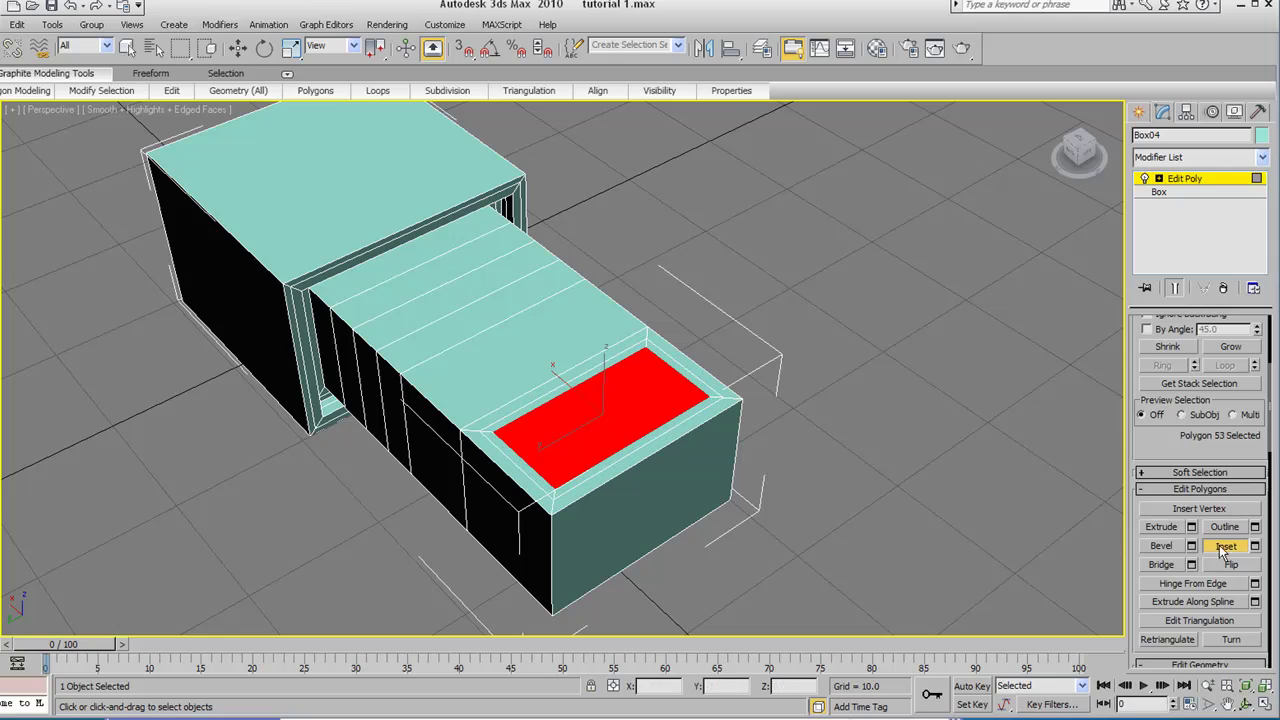
Extrude the inset top polygon downward into the spout to form a recess, and inset the recess floor
{"action": "left_click", "coordinate": [1161, 528]}
{"action": "left_click_drag", "start_coordinate": [638, 399], "coordinate": [642, 405]}
{"action": "left_click", "coordinate": [1226, 546]}
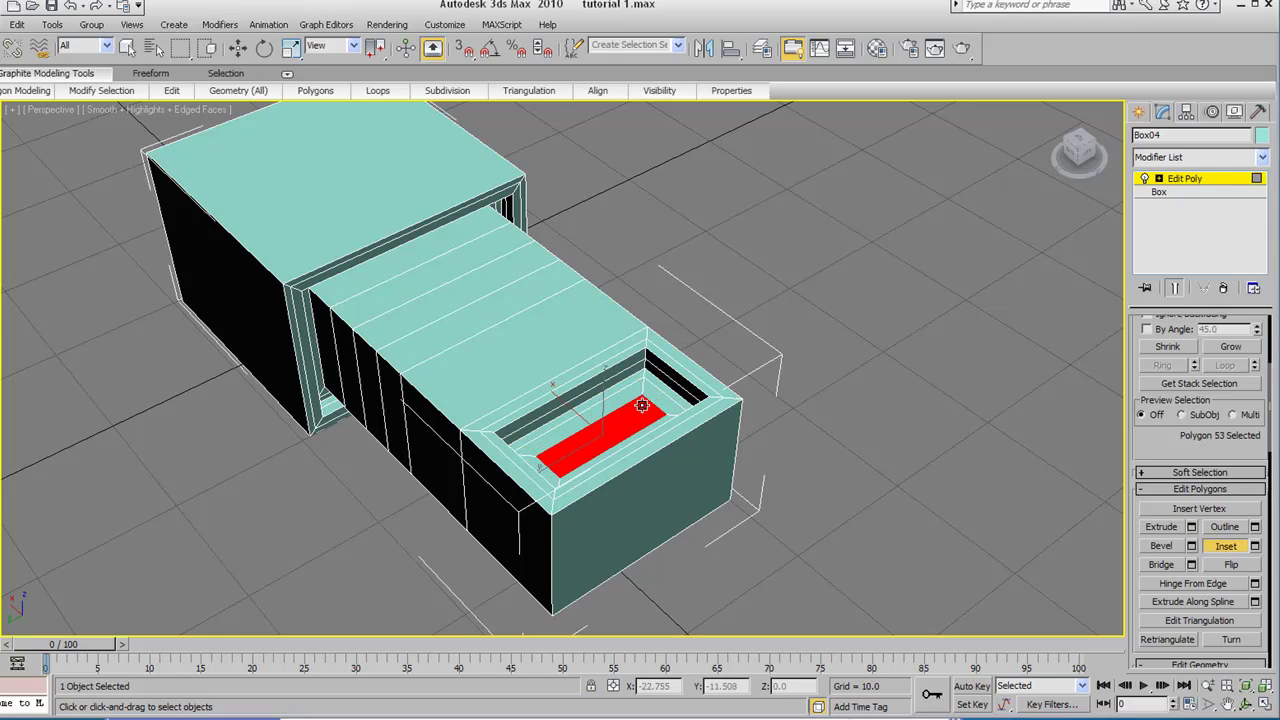
Extrude the recess floor's inner polygon upward as a narrow block and inset the block's top twice
{"action": "left_click", "coordinate": [1171, 526]}
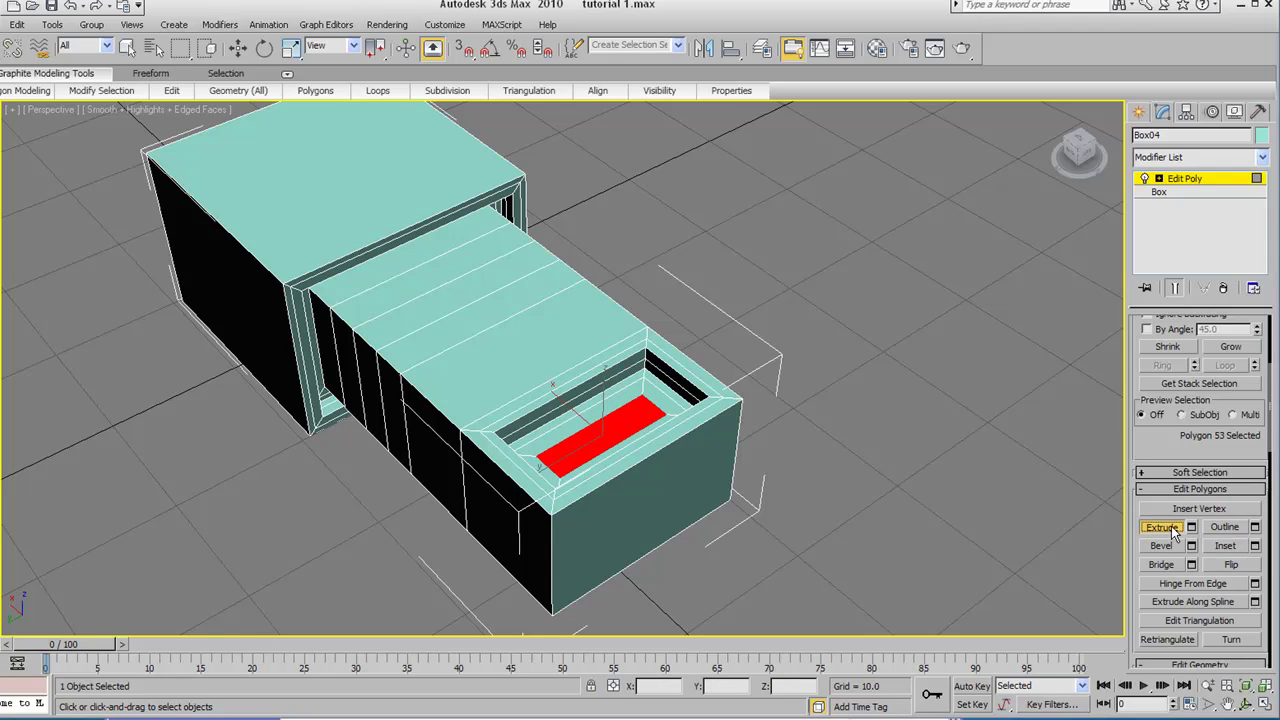
{"action": "left_click_drag", "start_coordinate": [627, 424], "coordinate": [629, 405]}
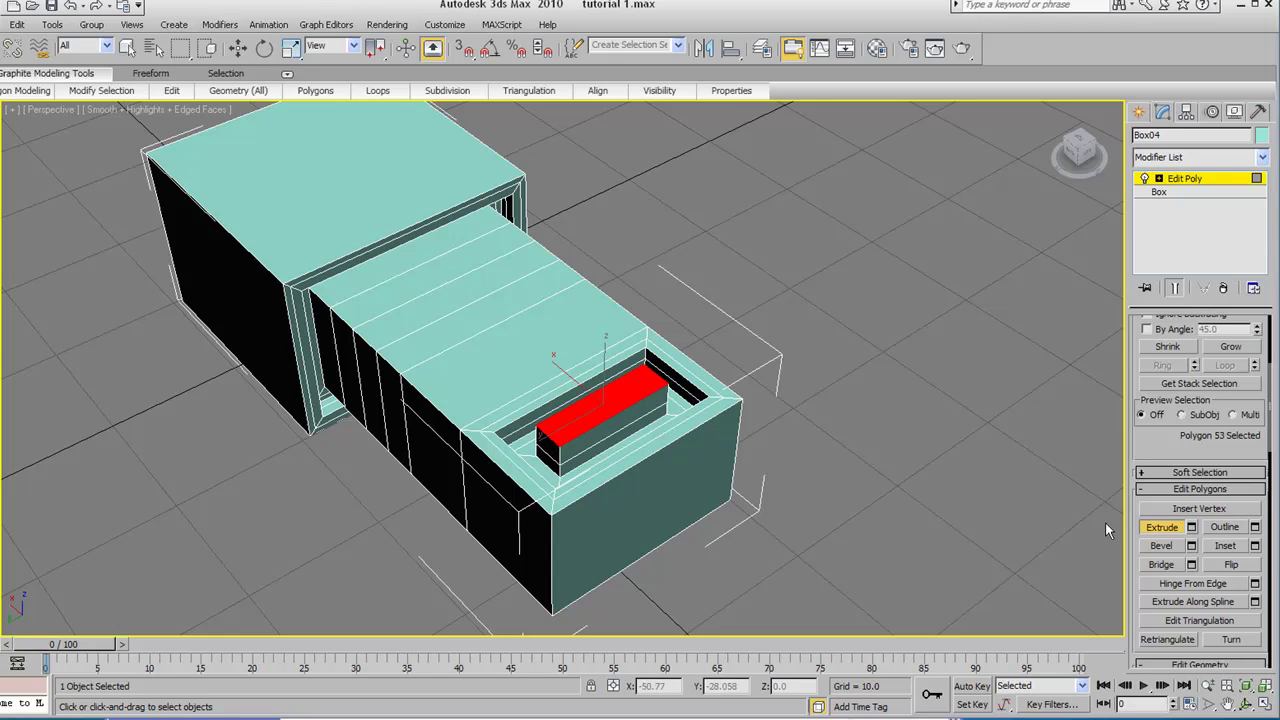
{"action": "left_click", "coordinate": [1227, 546]}
{"action": "left_click_drag", "start_coordinate": [612, 392], "coordinate": [609, 396]}
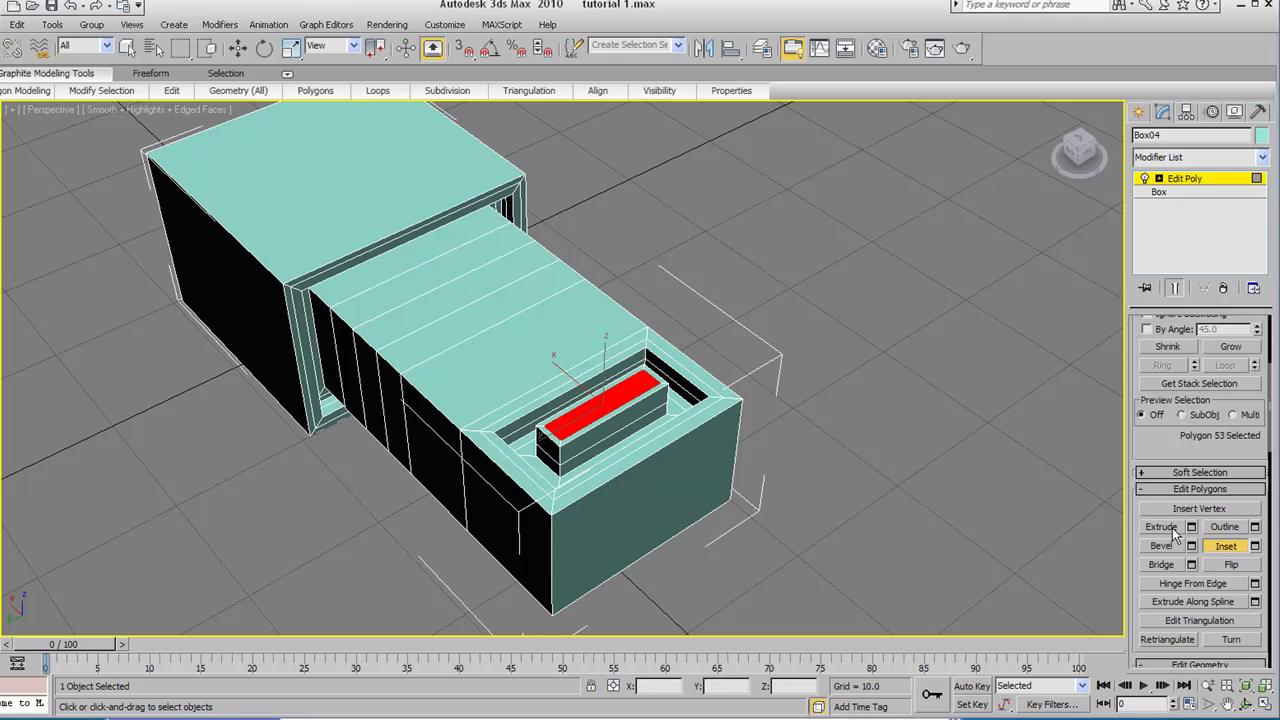
{"action": "left_click_drag", "start_coordinate": [626, 389], "coordinate": [629, 387]}
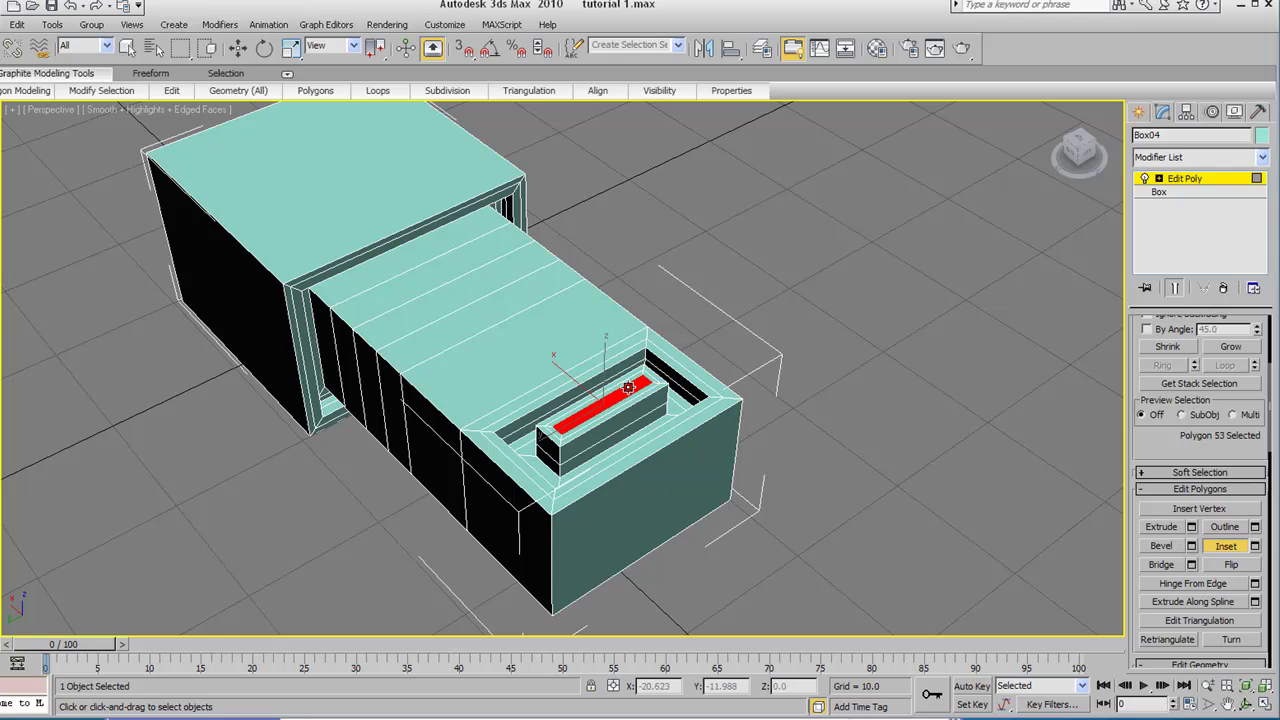
Extrude the innermost top polygon of the raised block downward to hollow out a slot
{"action": "left_click", "coordinate": [1166, 530]}
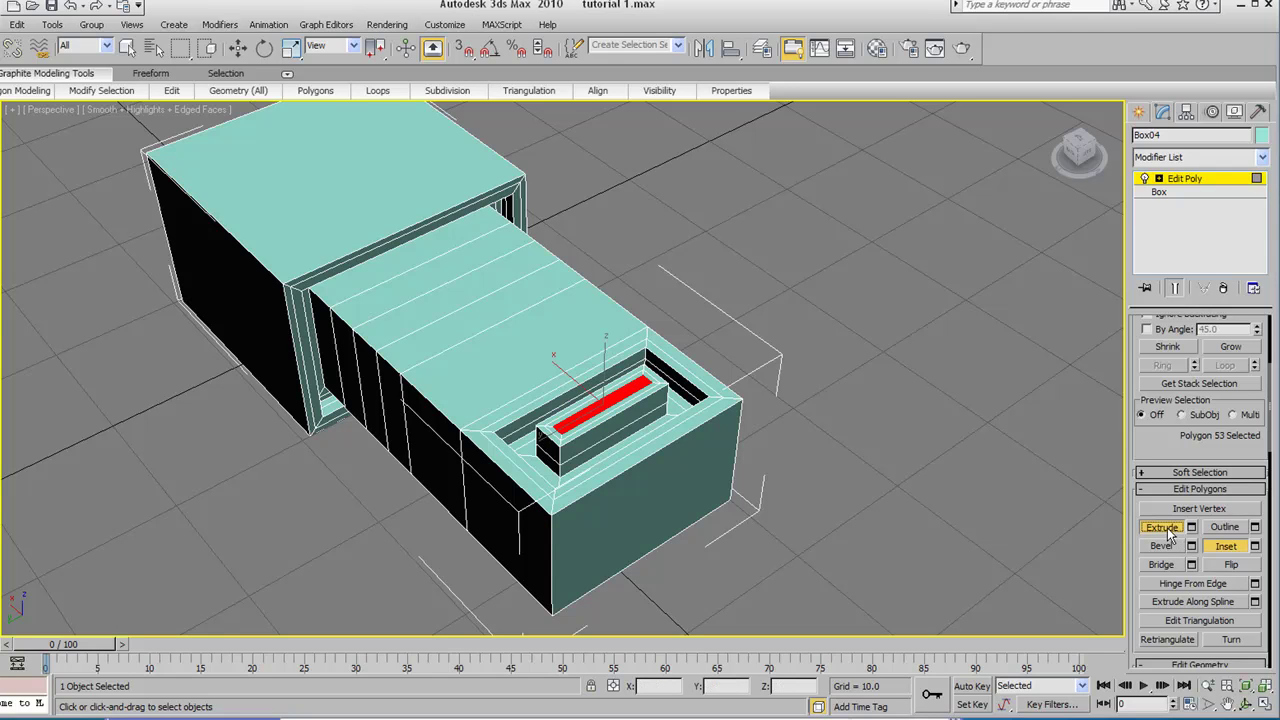
{"action": "left_click_drag", "start_coordinate": [633, 389], "coordinate": [633, 410]}
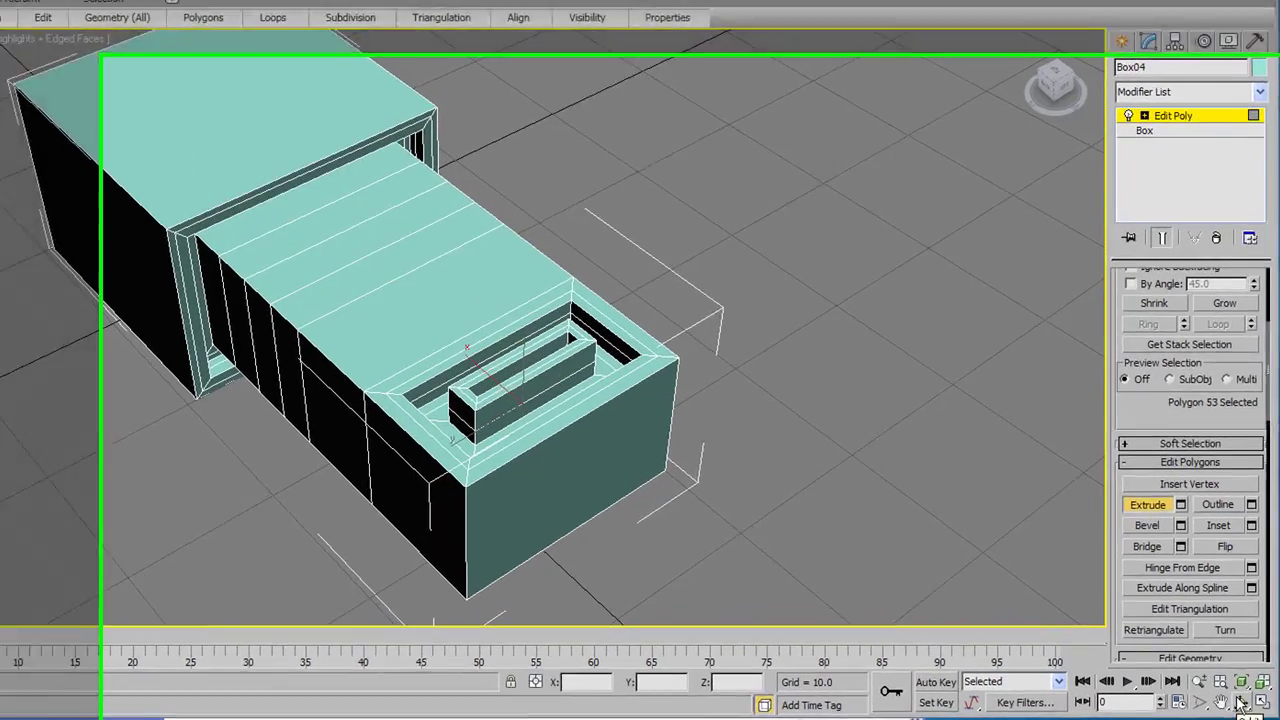
{"action": "left_click", "coordinate": [1240, 703]}
{"action": "left_click_drag", "start_coordinate": [480, 400], "coordinate": [430, 487]}
{"action": "middle_click_drag", "start_coordinate": [486, 178], "coordinate": [397, 337]}
{"action": "left_click_drag", "start_coordinate": [397, 337], "coordinate": [427, 247]}
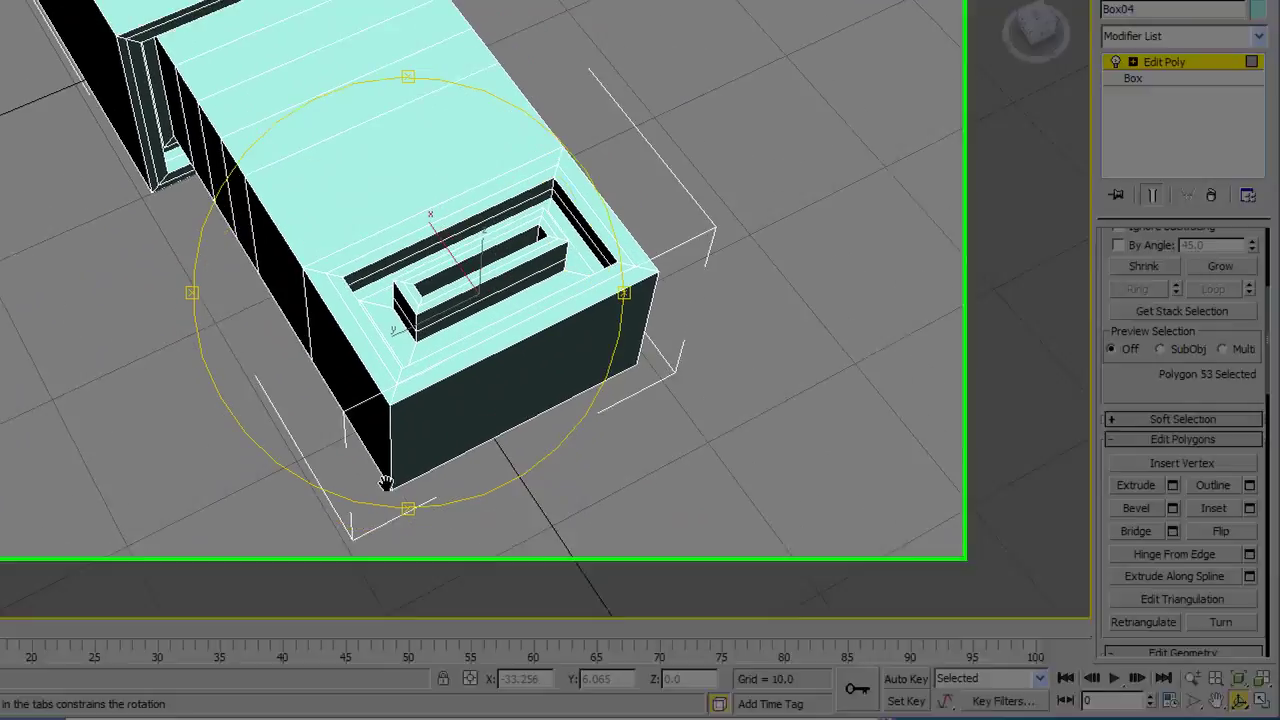
{"action": "left_click_drag", "start_coordinate": [747, 413], "coordinate": [709, 446]}
{"action": "middle_click_drag", "start_coordinate": [709, 446], "coordinate": [755, 266]}
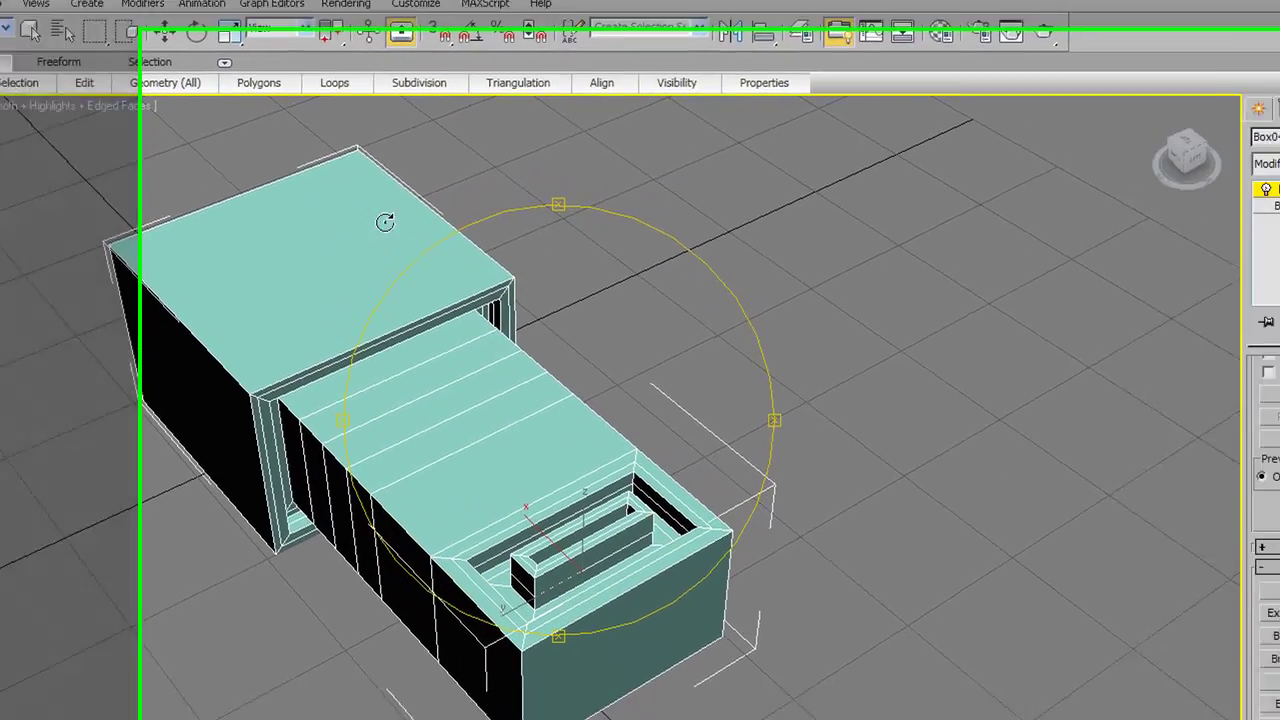
Select the top polygon of the large body block and inset it slightly, leaving a thin border
{"action": "middle_click_drag", "start_coordinate": [746, 322], "coordinate": [772, 316]}
{"action": "scroll", "coordinate": [1158, 484], "scroll_direction": "up", "scroll_amount": 5}
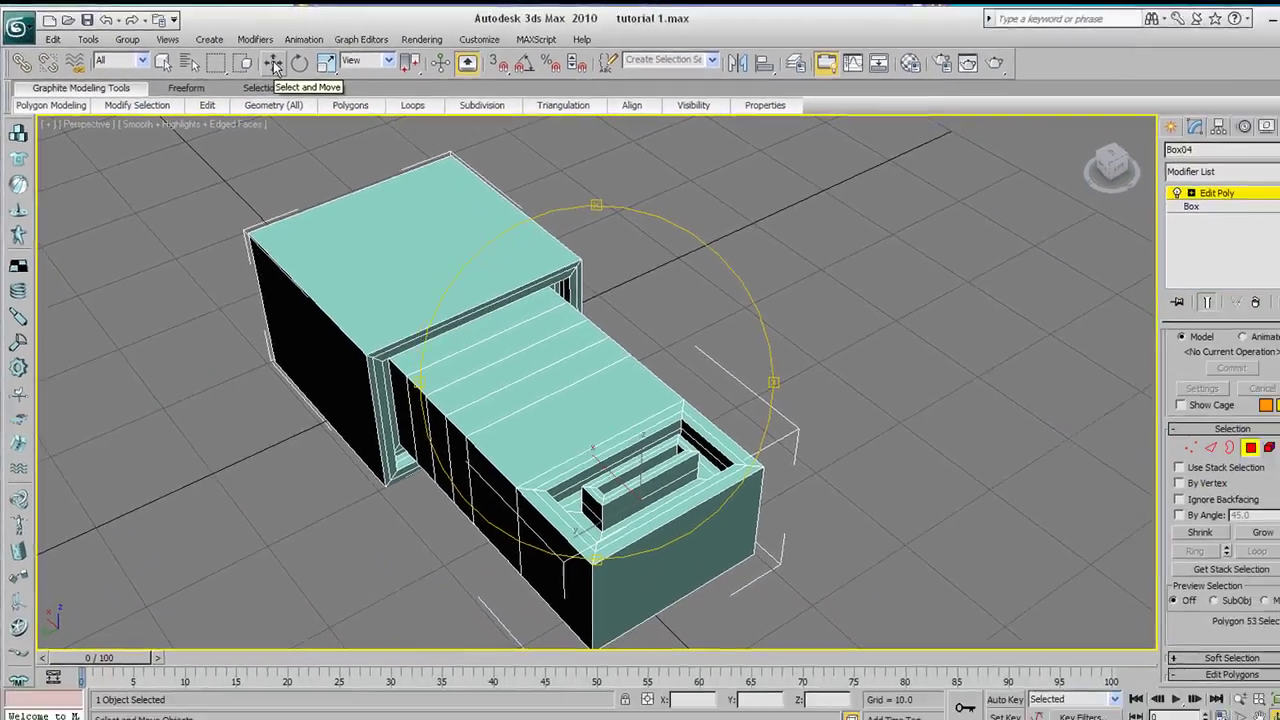
{"action": "left_click", "coordinate": [274, 64]}
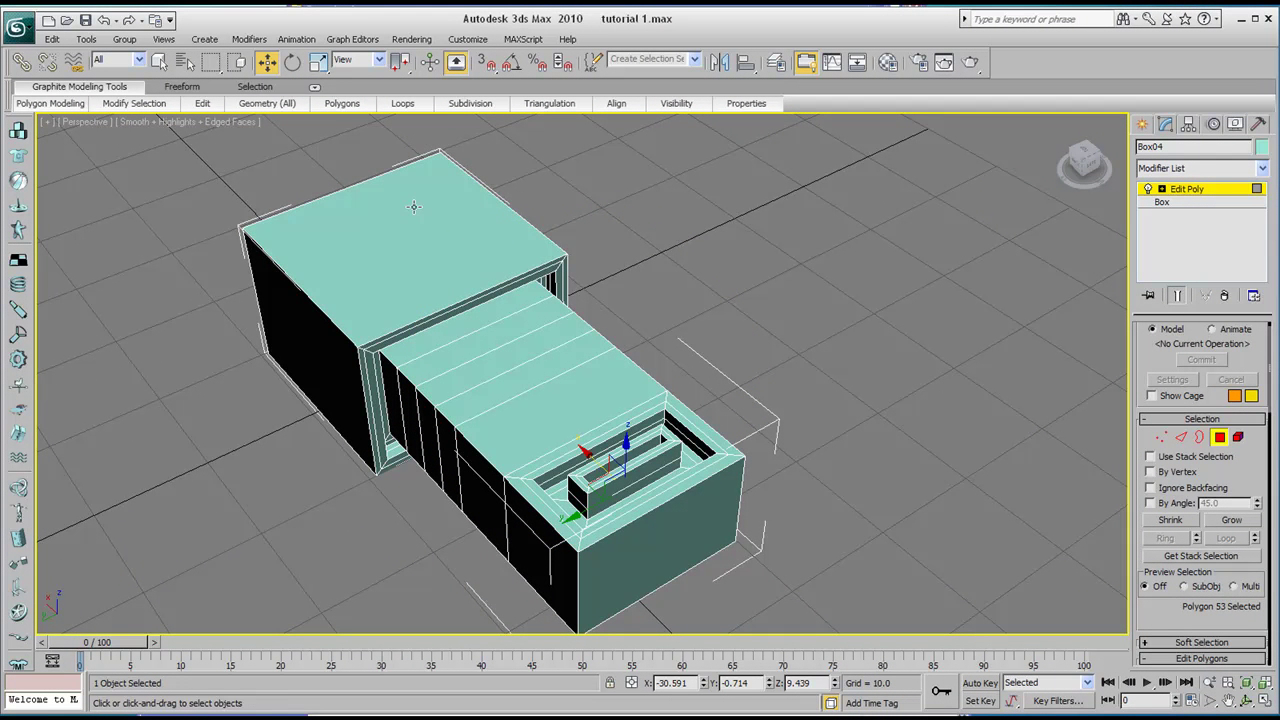
{"action": "left_click", "coordinate": [414, 207]}
{"action": "middle_click_drag", "start_coordinate": [417, 264], "coordinate": [443, 289]}
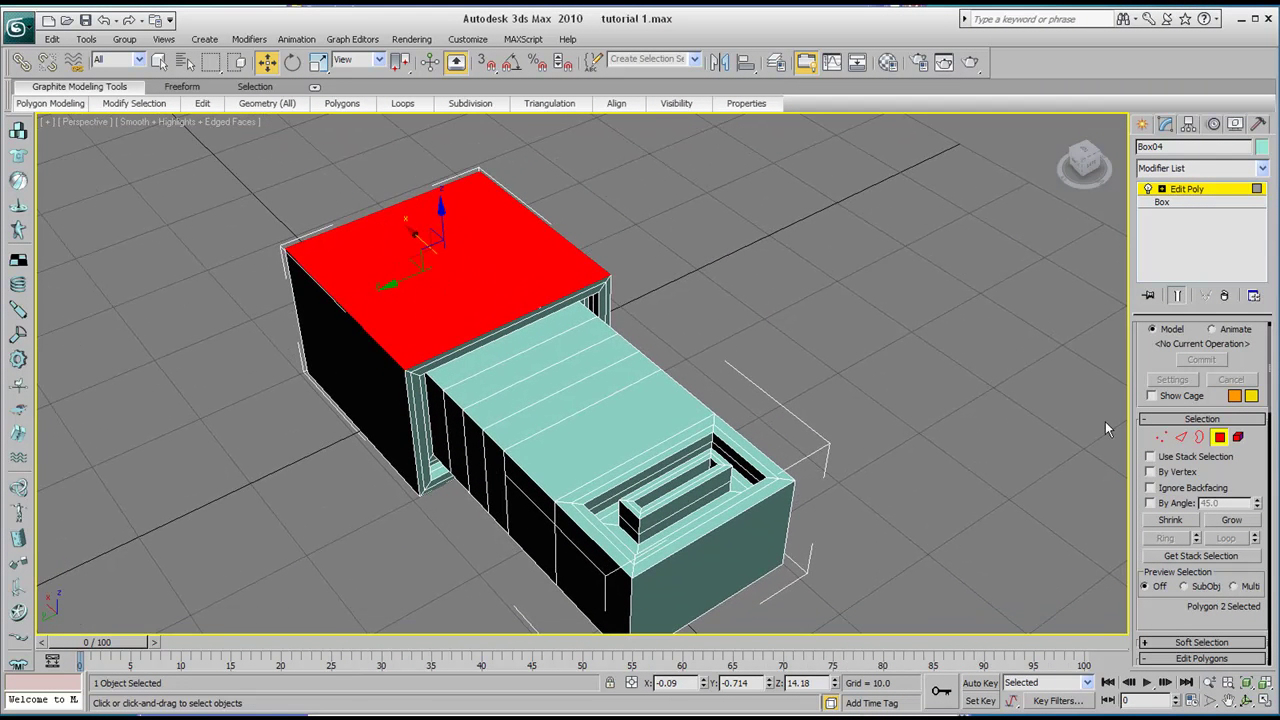
{"action": "scroll", "coordinate": [1257, 483], "scroll_direction": "down", "scroll_amount": 5}
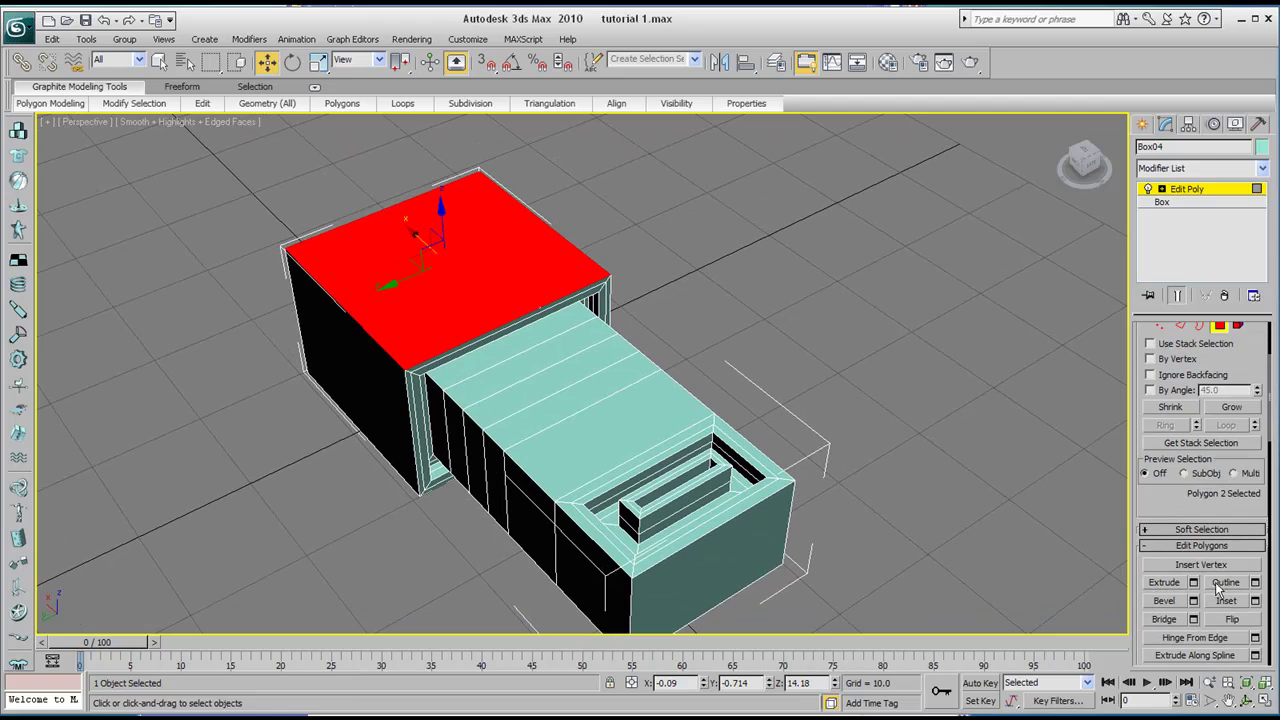
{"action": "left_click", "coordinate": [1226, 601]}
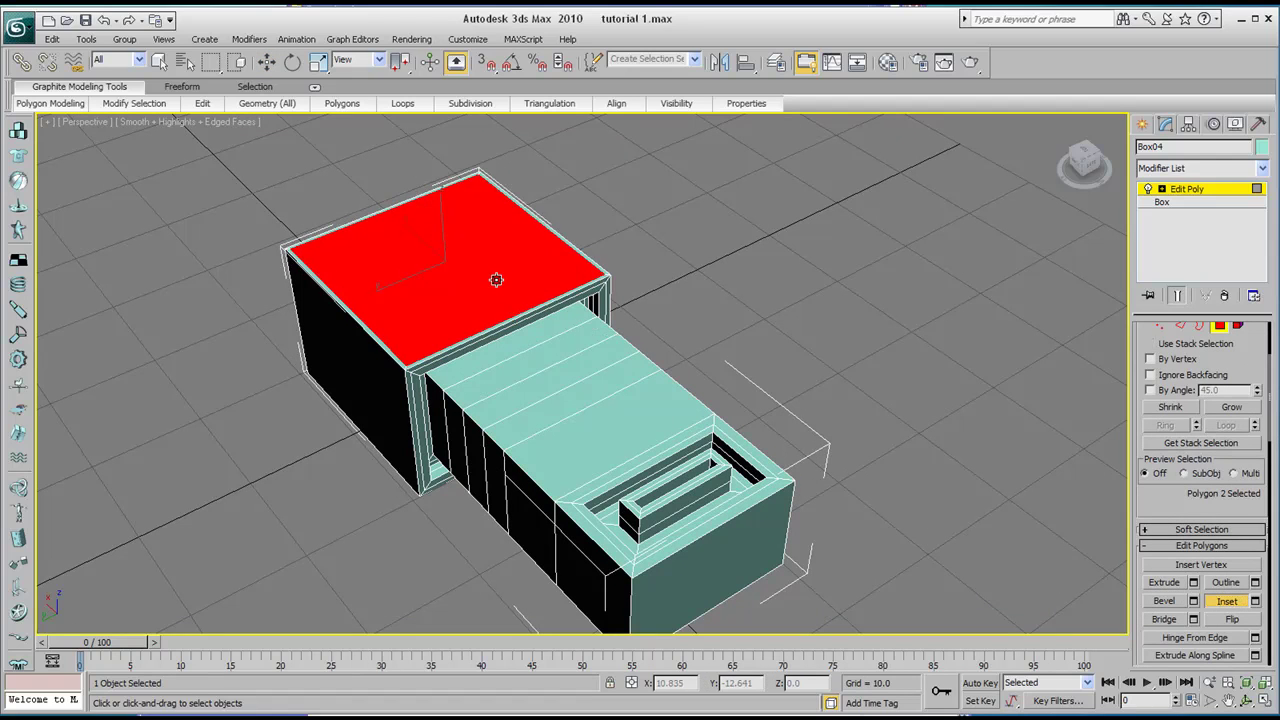
{"action": "left_click_drag", "start_coordinate": [493, 282], "coordinate": [492, 277]}
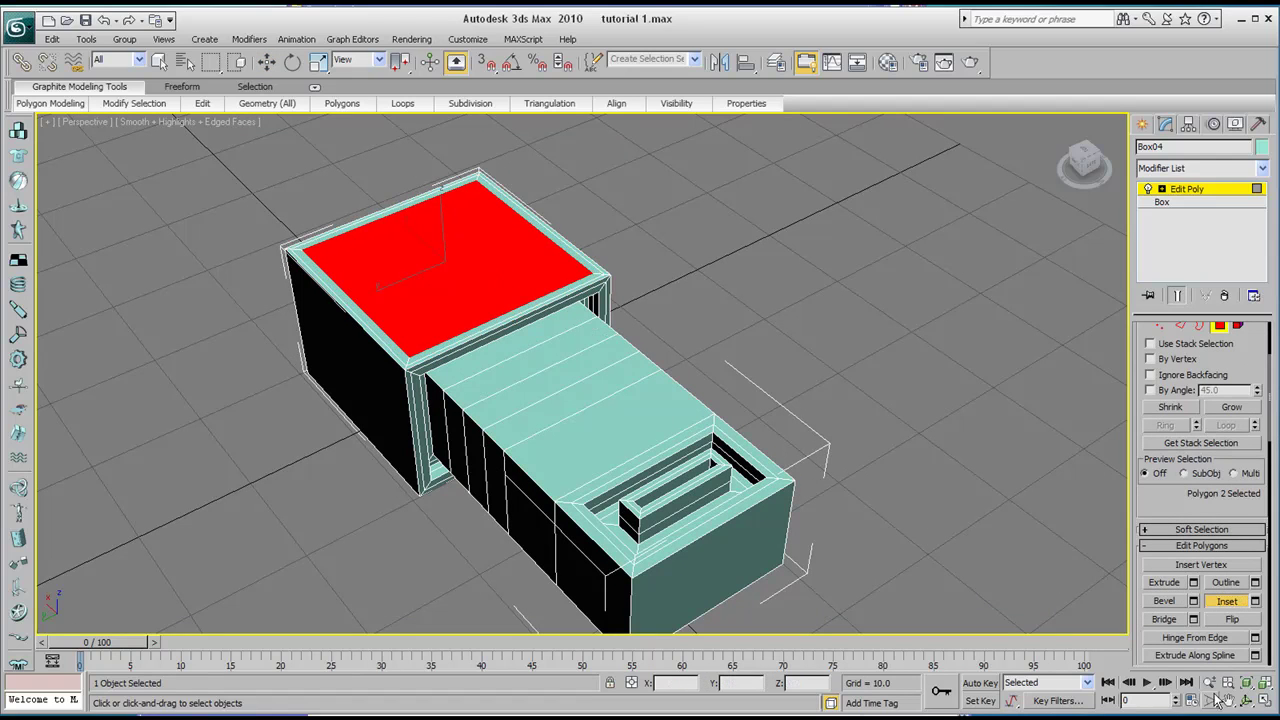
Inset the body's top polygon further, leaving a wide border around a smaller central polygon
{"action": "left_click", "coordinate": [1165, 583]}
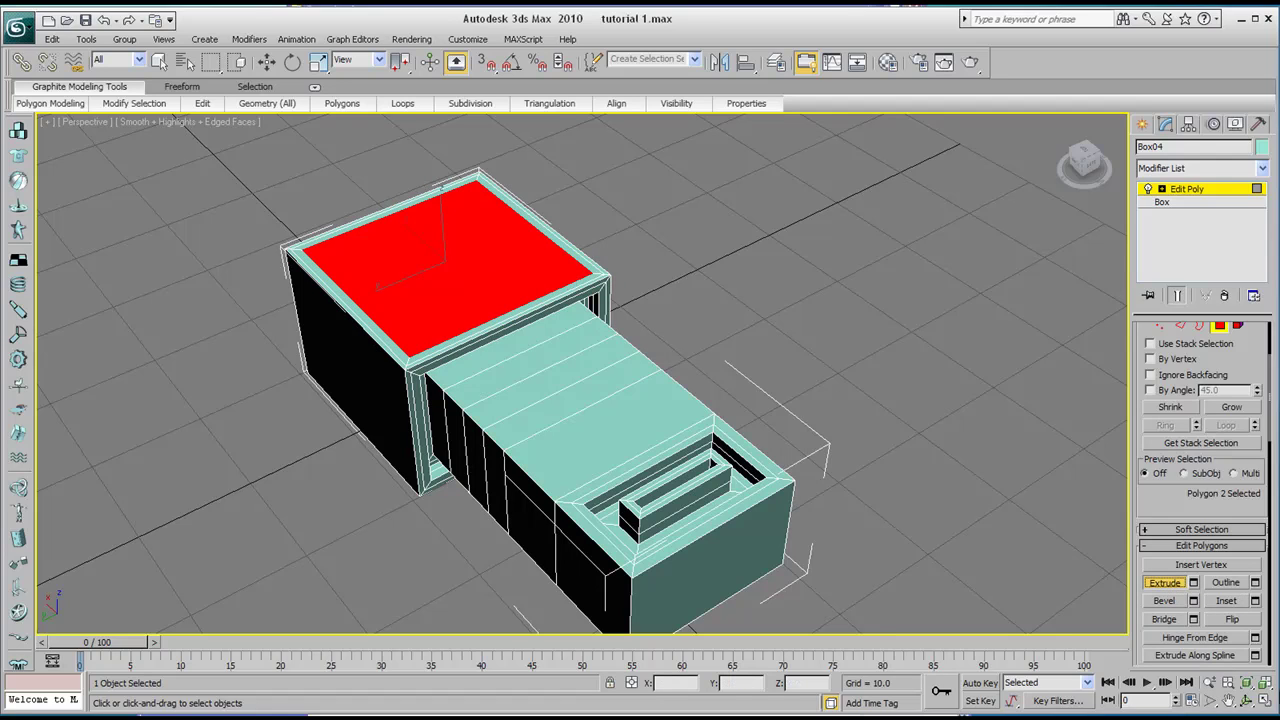
{"action": "left_click", "coordinate": [1226, 601]}
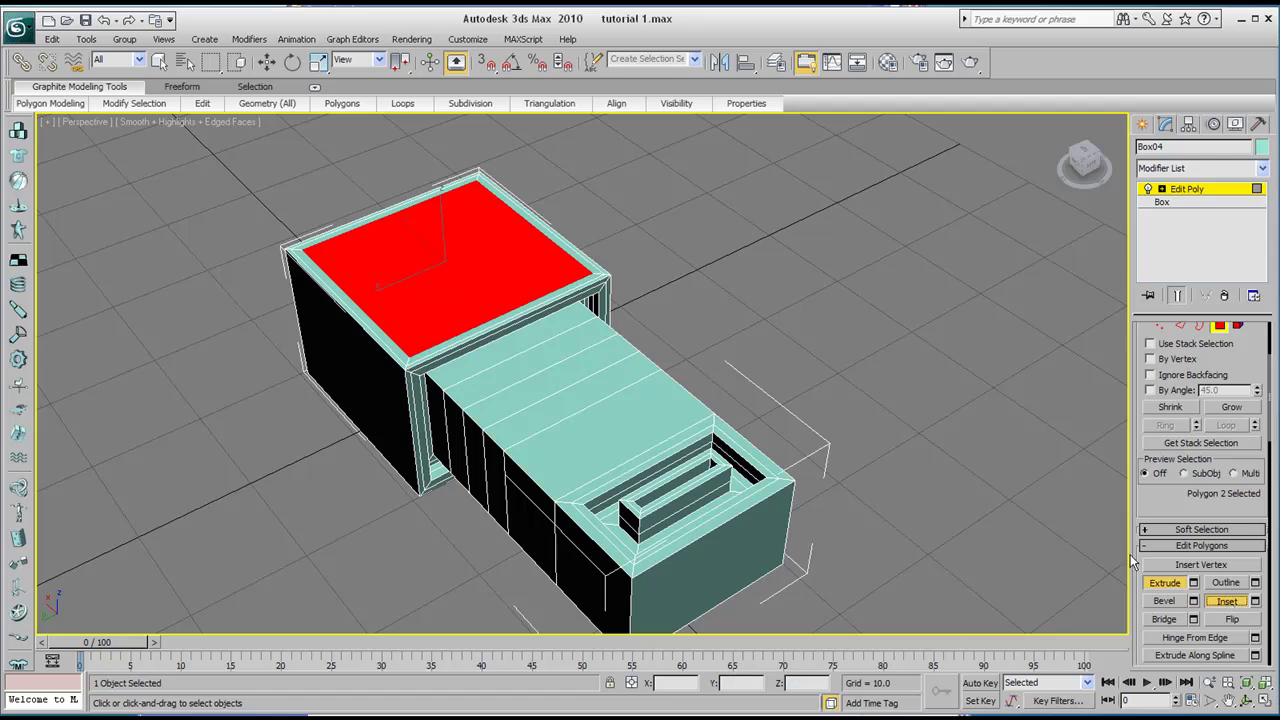
{"action": "left_click_drag", "start_coordinate": [469, 279], "coordinate": [468, 262]}
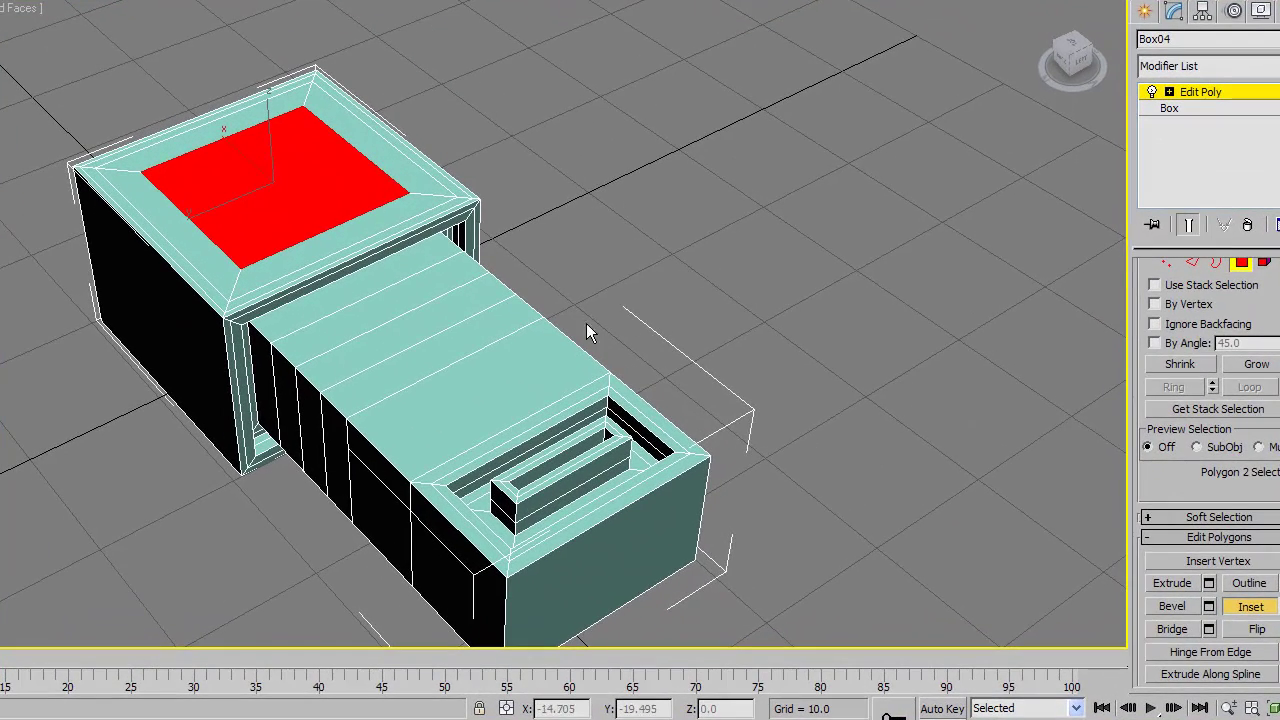
{"action": "left_click_drag", "start_coordinate": [337, 163], "coordinate": [301, 167]}
Extrude the central top polygon upward in segments as a raised block and inset the block's top
{"action": "left_click", "coordinate": [1172, 583]}
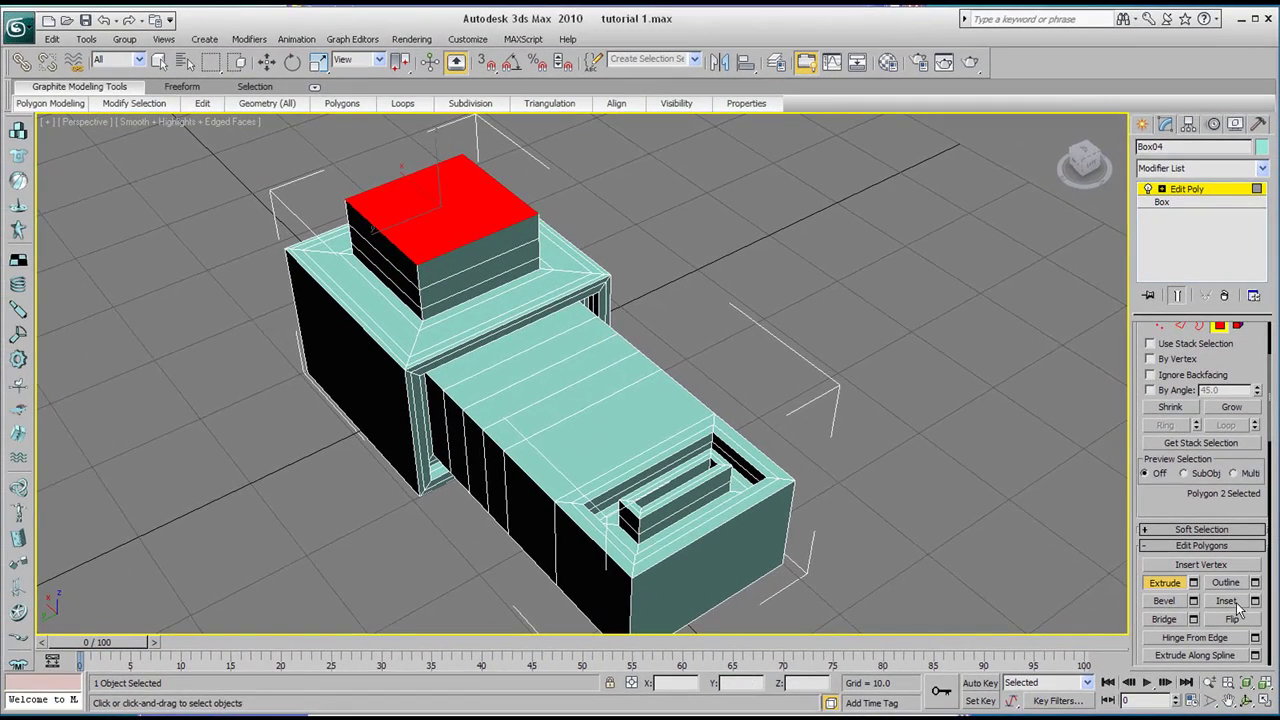
{"action": "left_click", "coordinate": [1227, 601]}
{"action": "left_click_drag", "start_coordinate": [450, 207], "coordinate": [471, 215]}
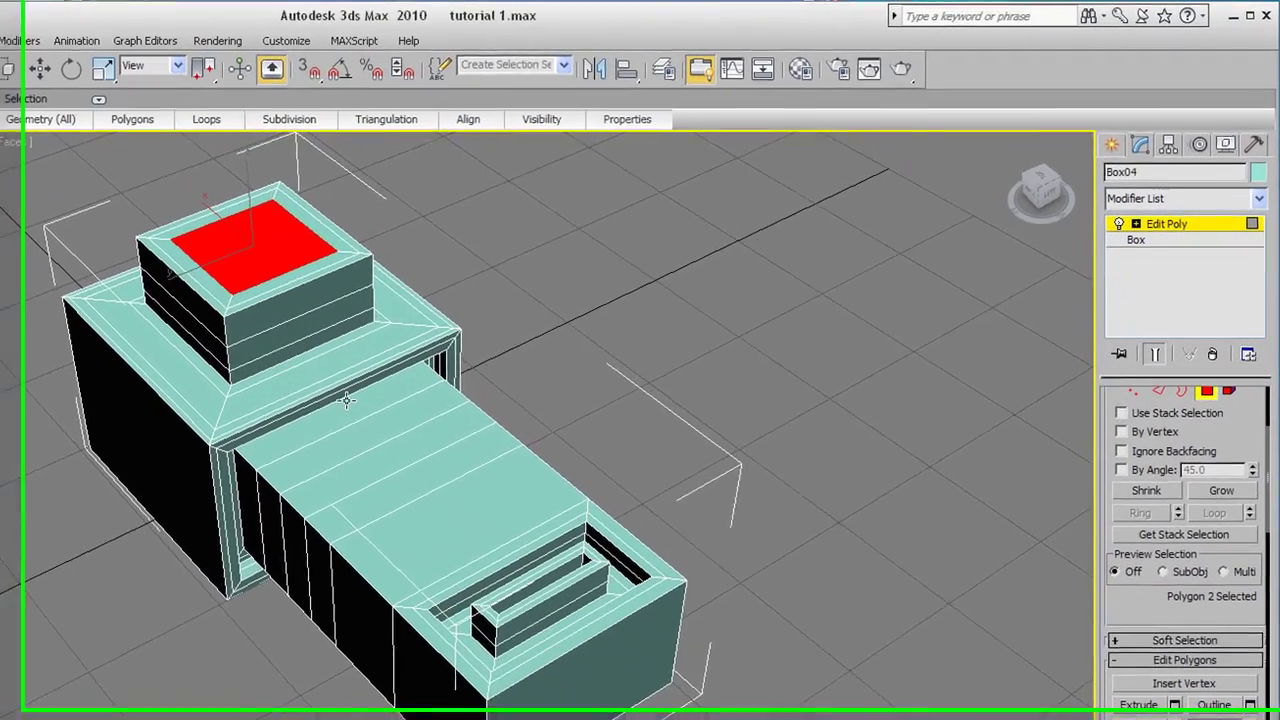
Extrude the raised block's inner top polygon downward into the body and delete the floor polygon to open the hole
{"action": "scroll", "coordinate": [292, 391], "scroll_direction": "down", "scroll_amount": 2}
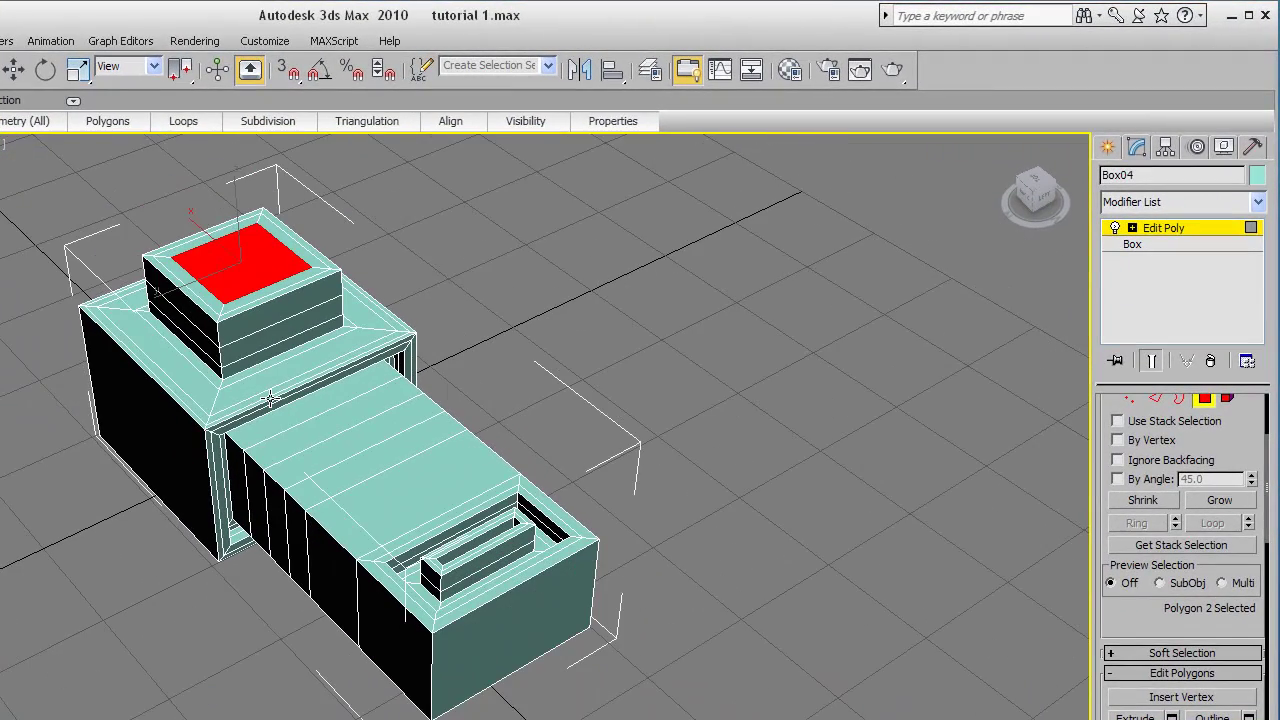
{"action": "middle_click_drag", "start_coordinate": [253, 447], "coordinate": [276, 480]}
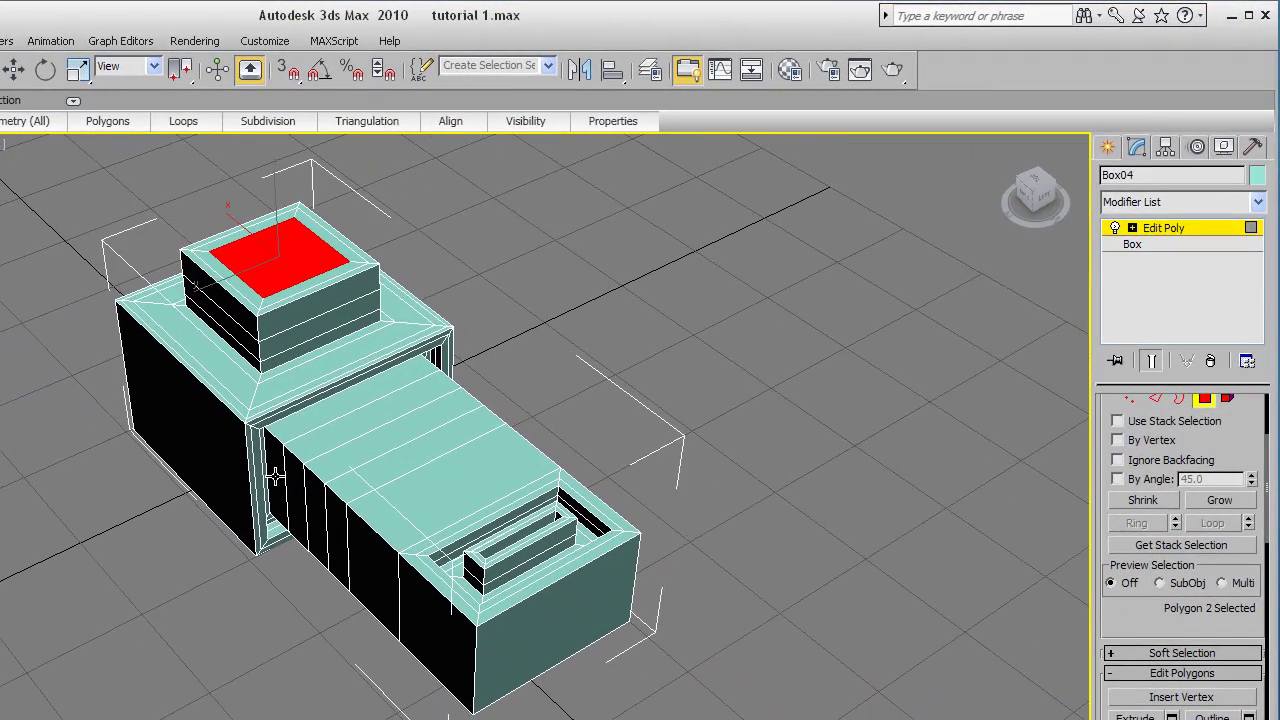
{"action": "middle_click_drag", "start_coordinate": [312, 426], "coordinate": [304, 430]}
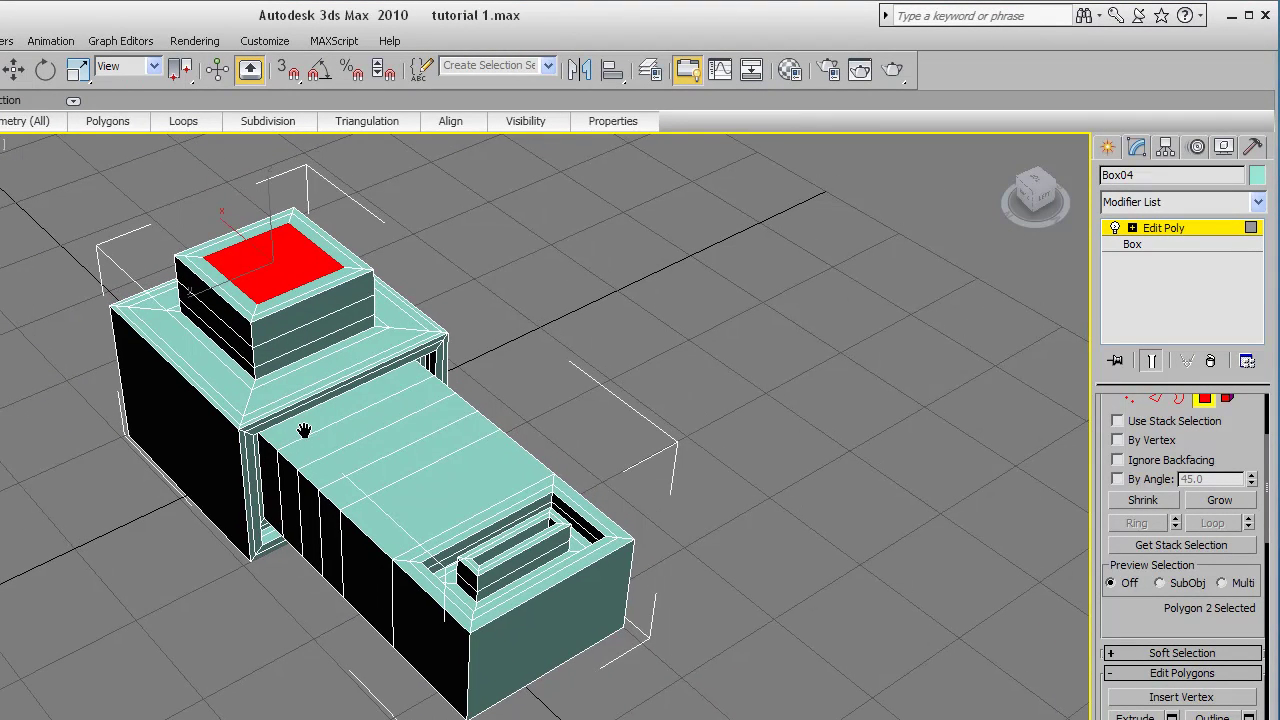
{"action": "scroll", "coordinate": [296, 430], "scroll_direction": "up", "scroll_amount": 3}
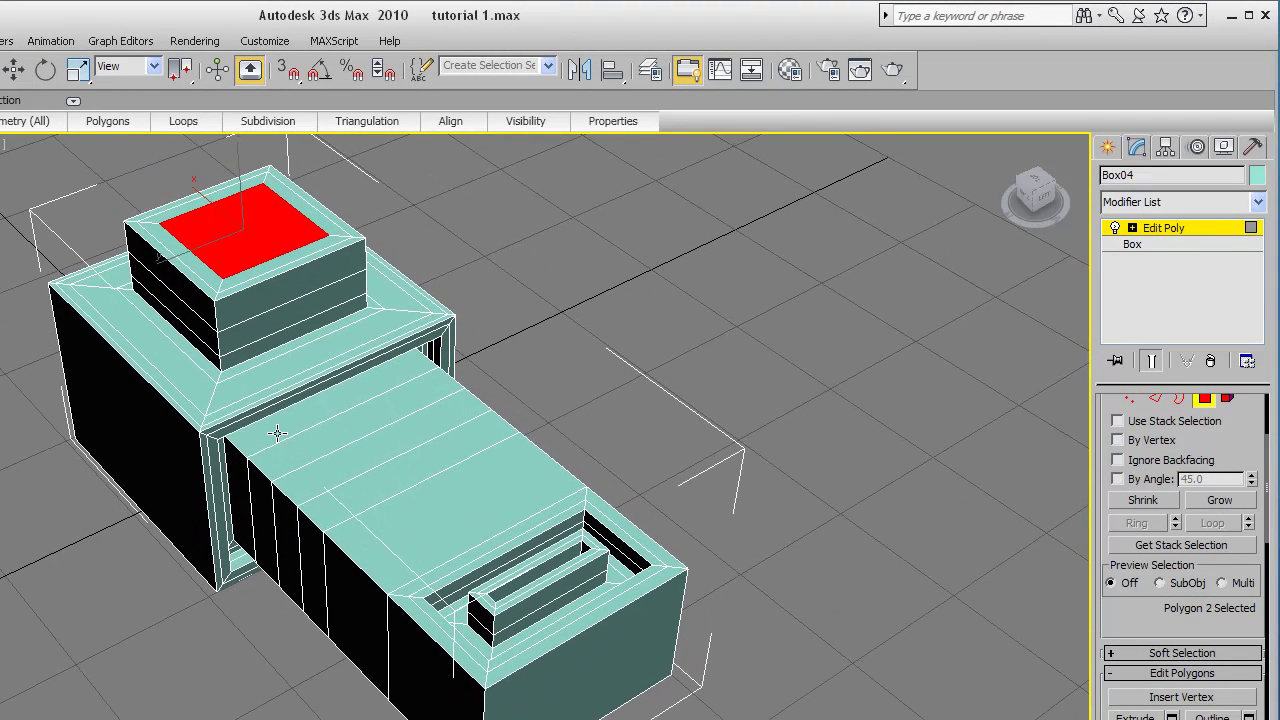
{"action": "middle_click_drag", "start_coordinate": [265, 281], "coordinate": [238, 331]}
{"action": "left_click", "coordinate": [1136, 716]}
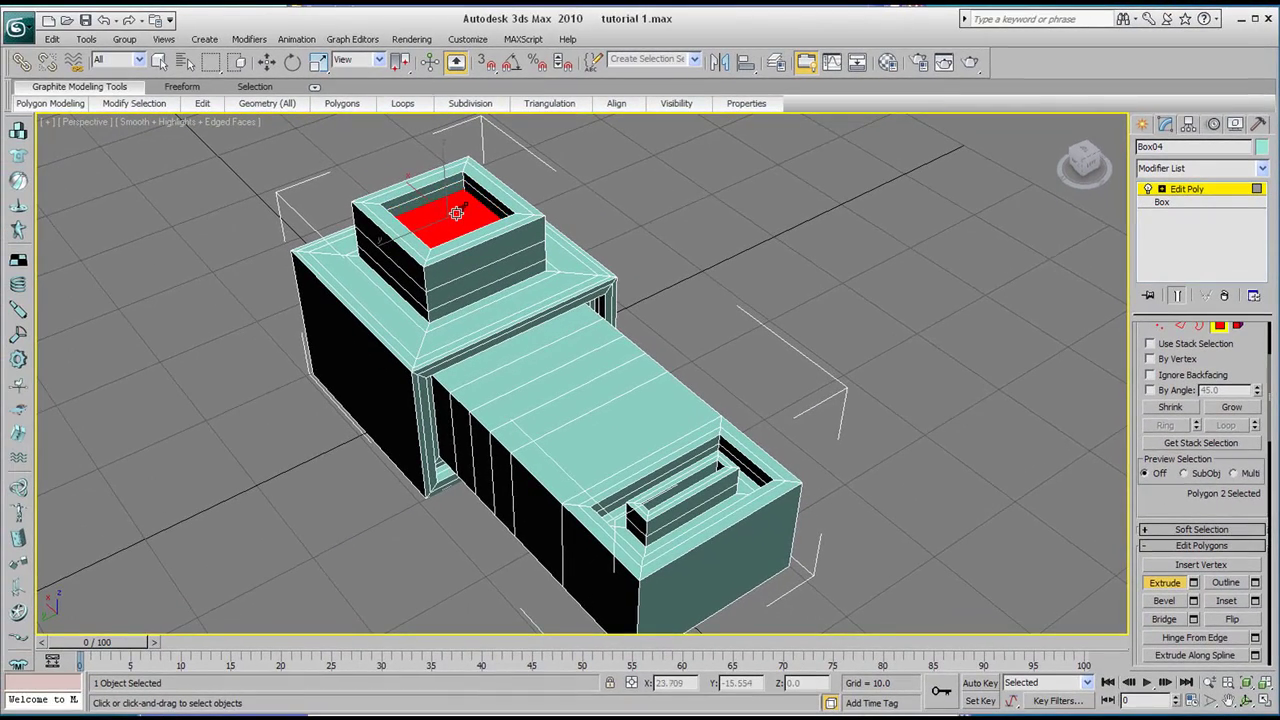
{"action": "left_click_drag", "start_coordinate": [456, 213], "coordinate": [463, 236]}
{"action": "key", "text": "Delete"}
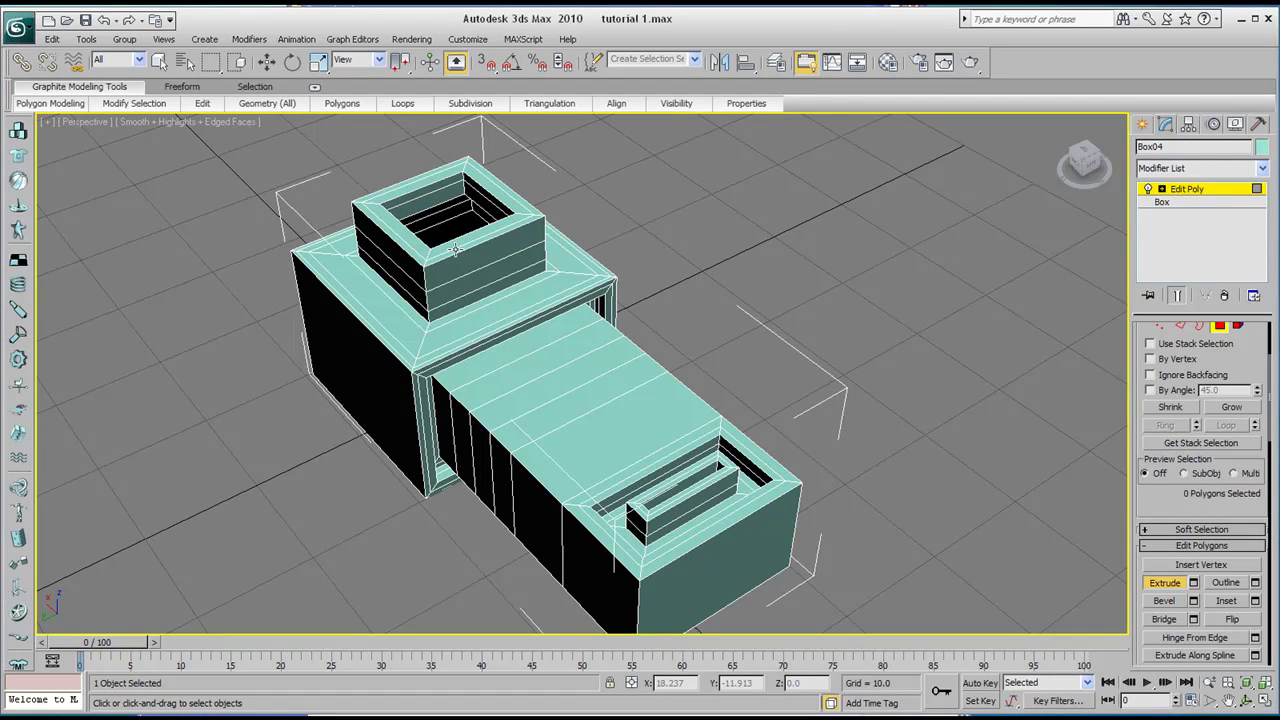
Select the body block's side polygon adjacent to the spout side and inset it, leaving a narrow border
{"action": "middle_click_drag", "start_coordinate": [406, 311], "coordinate": [478, 200], "text": "alt"}
{"action": "key", "text": "ctrl+r"}
{"action": "left_click_drag", "start_coordinate": [448, 396], "coordinate": [540, 412]}
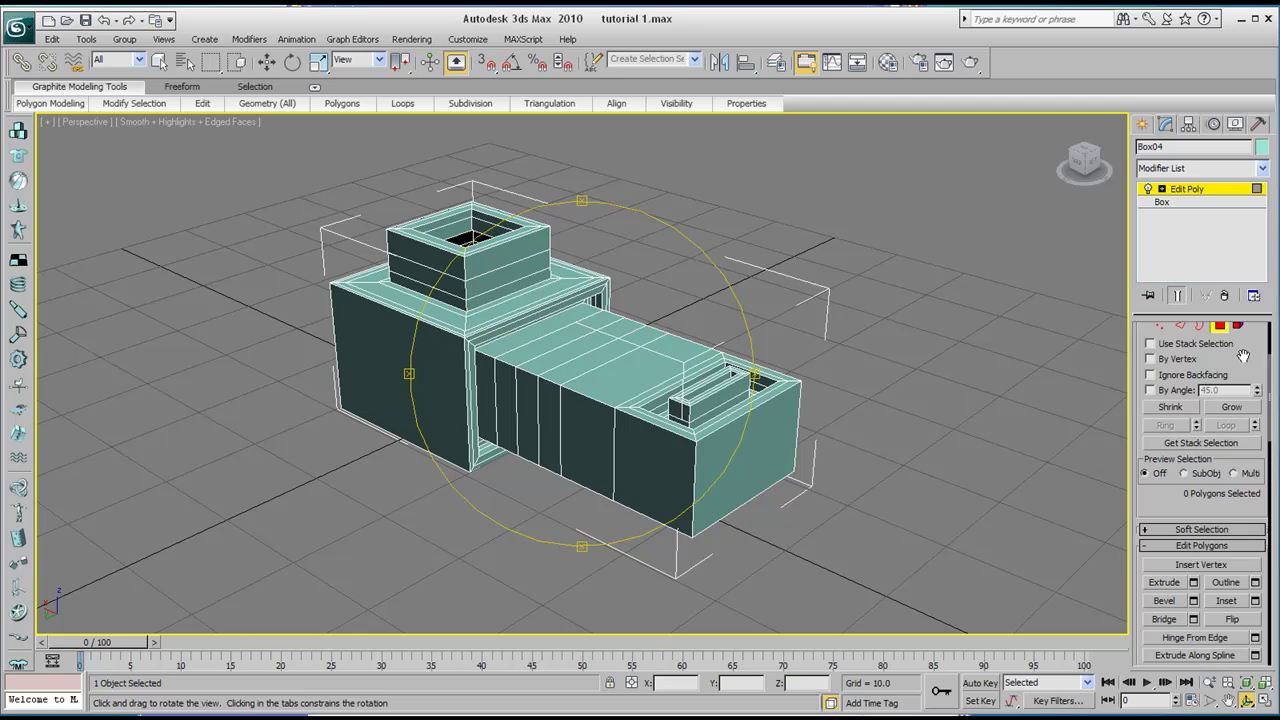
{"action": "left_click", "coordinate": [266, 62]}
{"action": "left_click", "coordinate": [391, 374]}
{"action": "middle_click_drag", "start_coordinate": [391, 374], "coordinate": [452, 375]}
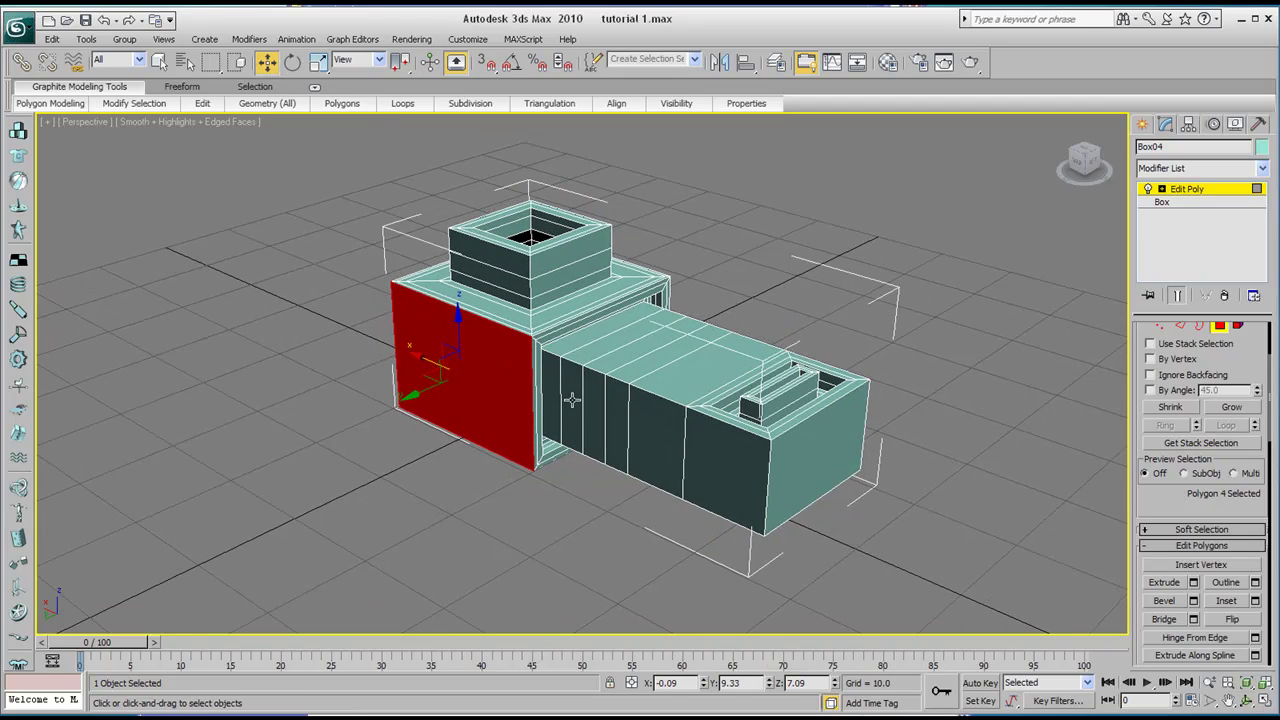
{"action": "left_click", "coordinate": [1235, 603]}
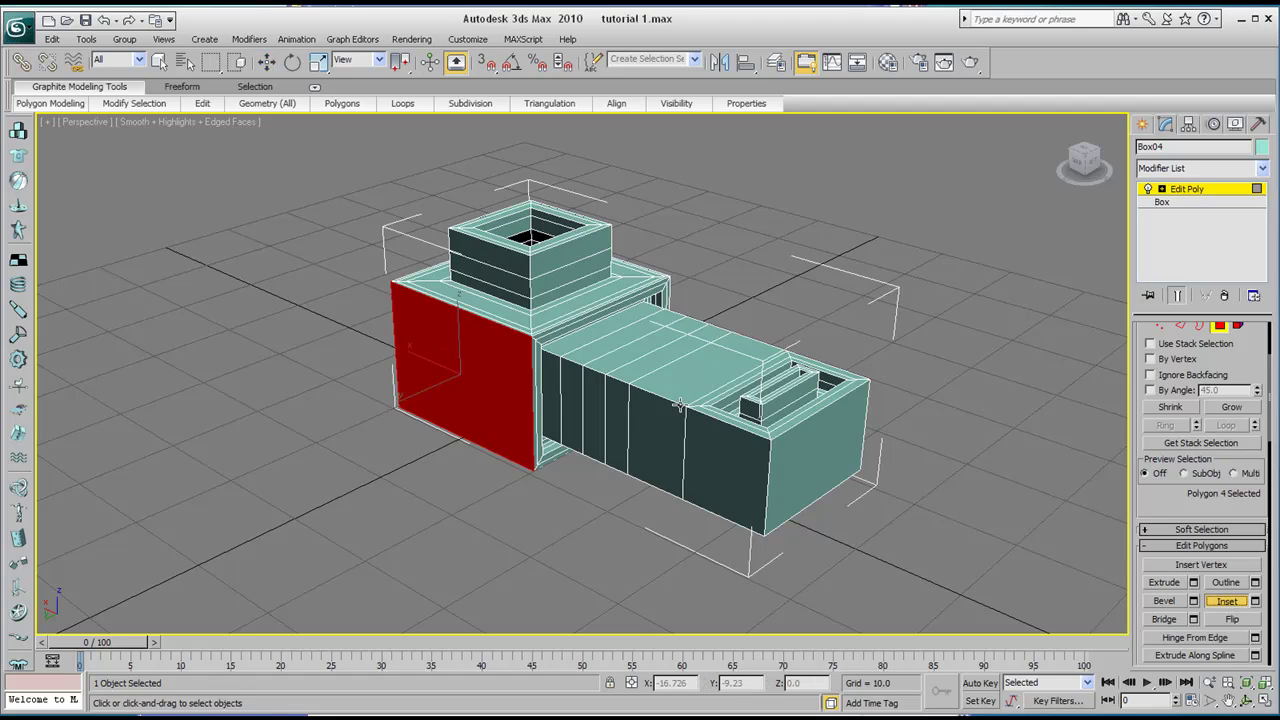
{"action": "left_click_drag", "start_coordinate": [497, 384], "coordinate": [498, 381]}
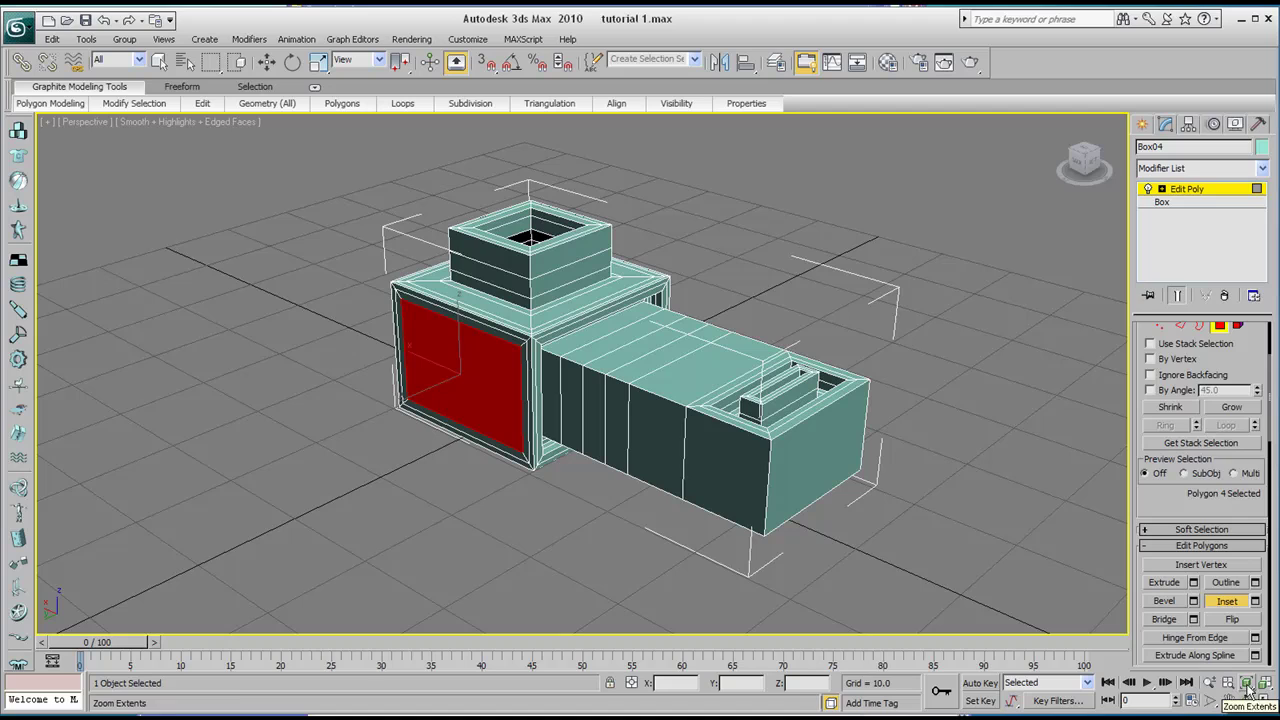
Extrude the body's inset side polygon inward to form a recess and inset the recess floor
{"action": "left_click", "coordinate": [1164, 583]}
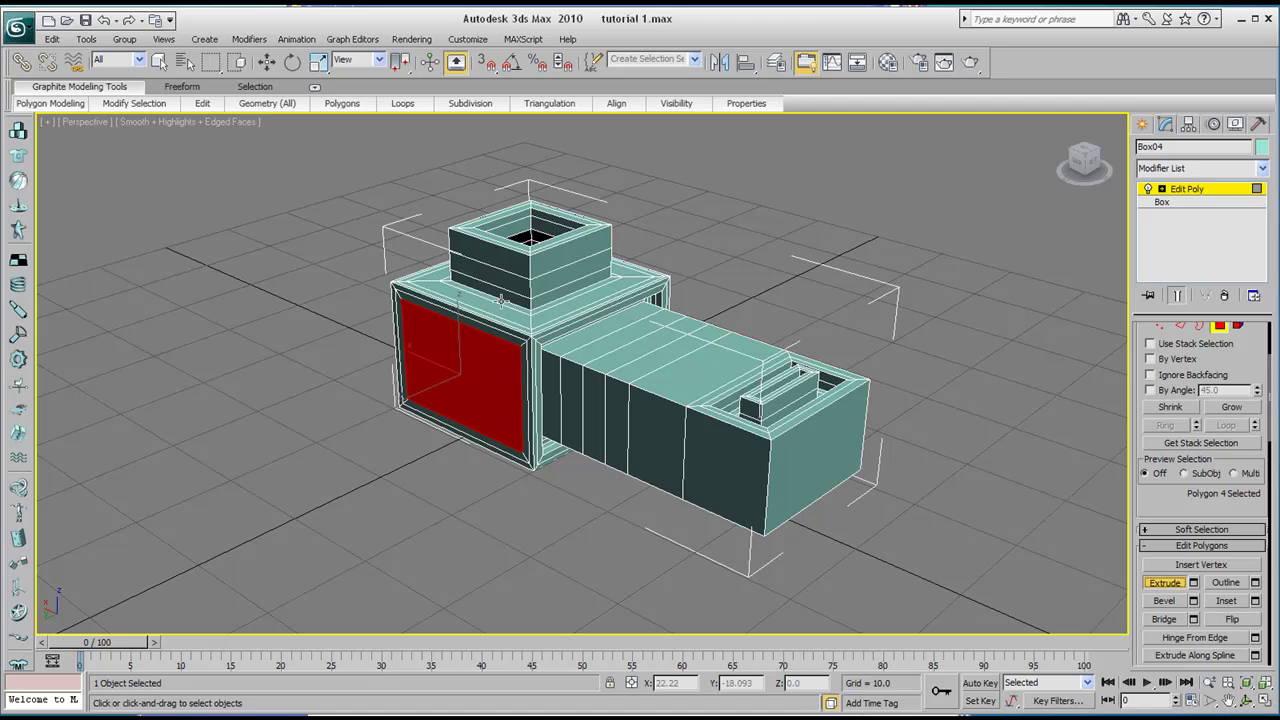
{"action": "left_click_drag", "start_coordinate": [481, 373], "coordinate": [477, 375]}
{"action": "left_click", "coordinate": [1226, 601]}
{"action": "left_click_drag", "start_coordinate": [409, 345], "coordinate": [350, 445]}
Extrude the inset side polygon outward in several segments to form an arm longer than the existing spout
{"action": "left_click", "coordinate": [1164, 582]}
{"action": "left_click", "coordinate": [1247, 692]}
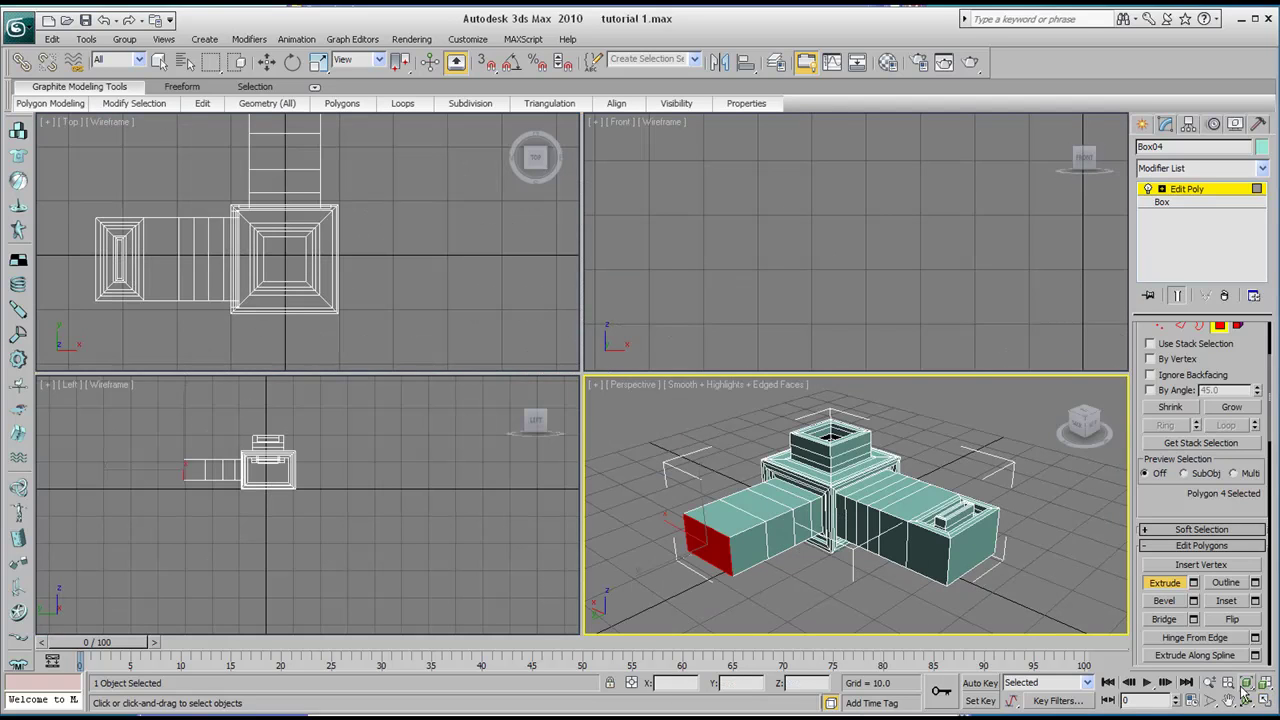
{"action": "scroll", "coordinate": [254, 228], "scroll_direction": "down", "scroll_amount": 5}
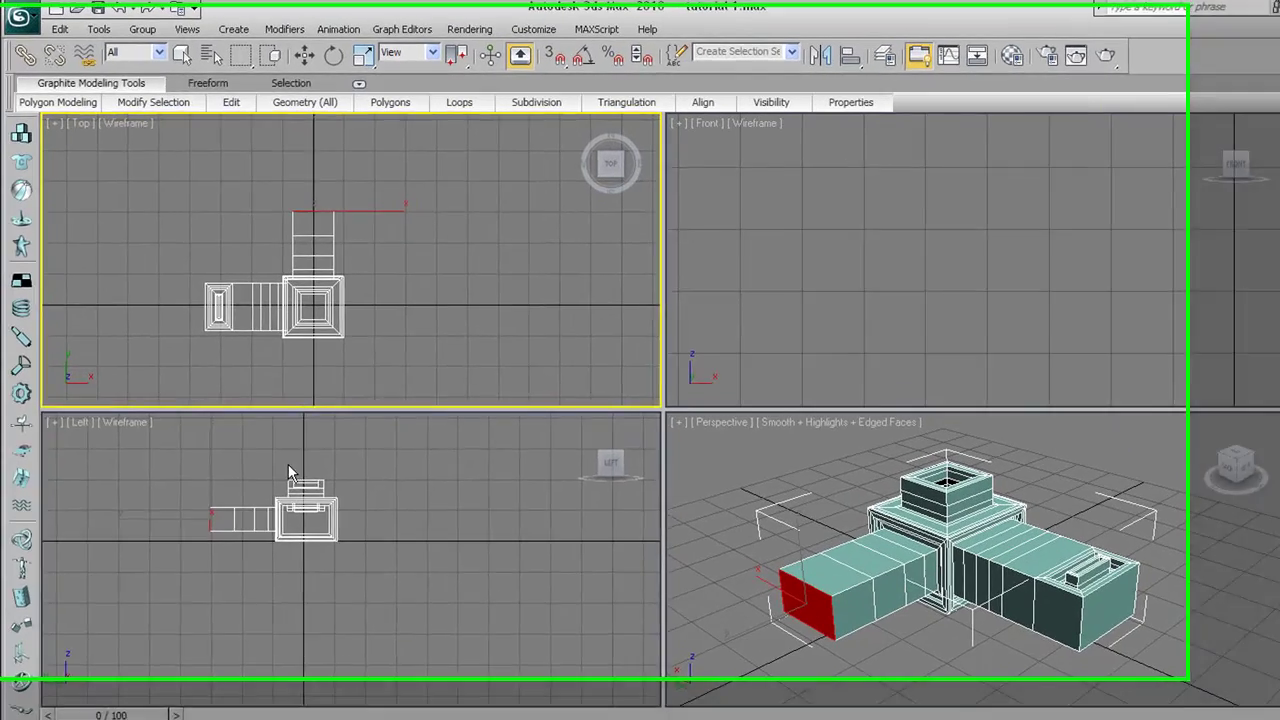
{"action": "right_click", "coordinate": [250, 440]}
{"action": "middle_click_drag", "start_coordinate": [341, 584], "coordinate": [356, 576]}
{"action": "right_click", "coordinate": [254, 228]}
{"action": "middle_click_drag", "start_coordinate": [254, 228], "coordinate": [244, 234]}
{"action": "right_click", "coordinate": [880, 693]}
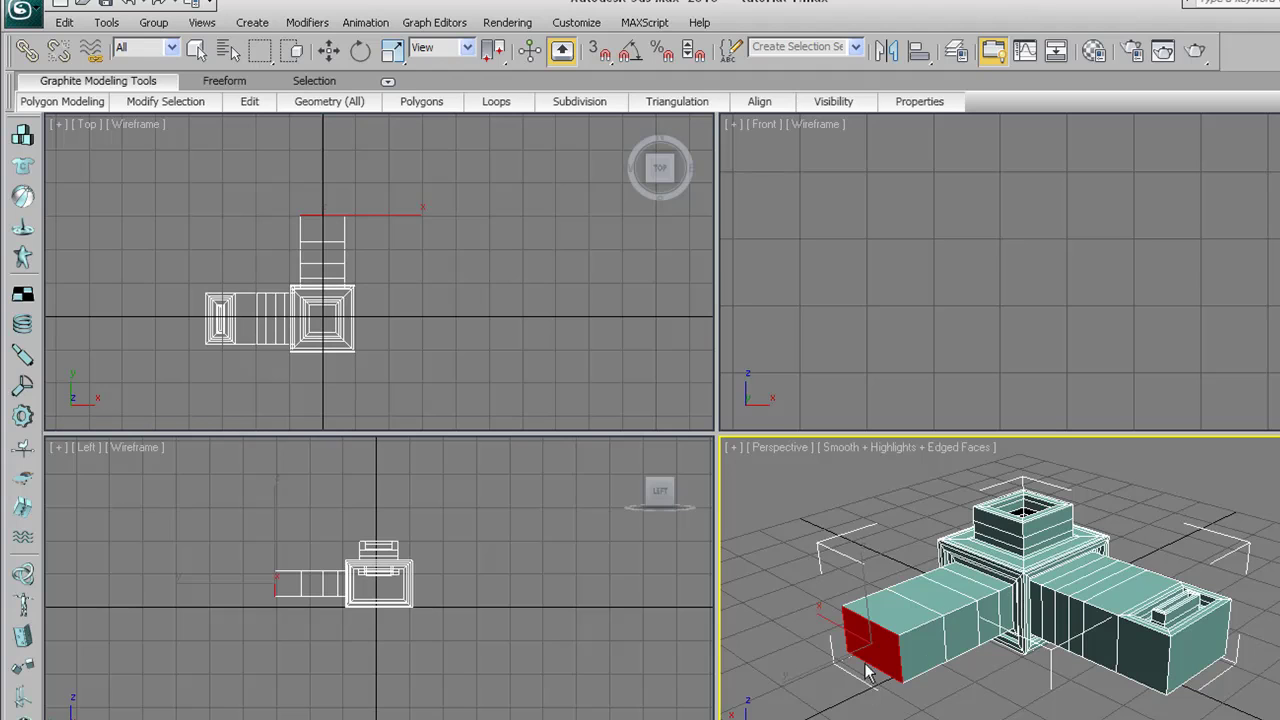
{"action": "left_click_drag", "start_coordinate": [880, 640], "coordinate": [885, 601]}
{"action": "middle_click_drag", "start_coordinate": [924, 618], "coordinate": [973, 600]}
{"action": "left_click_drag", "start_coordinate": [889, 657], "coordinate": [893, 612]}
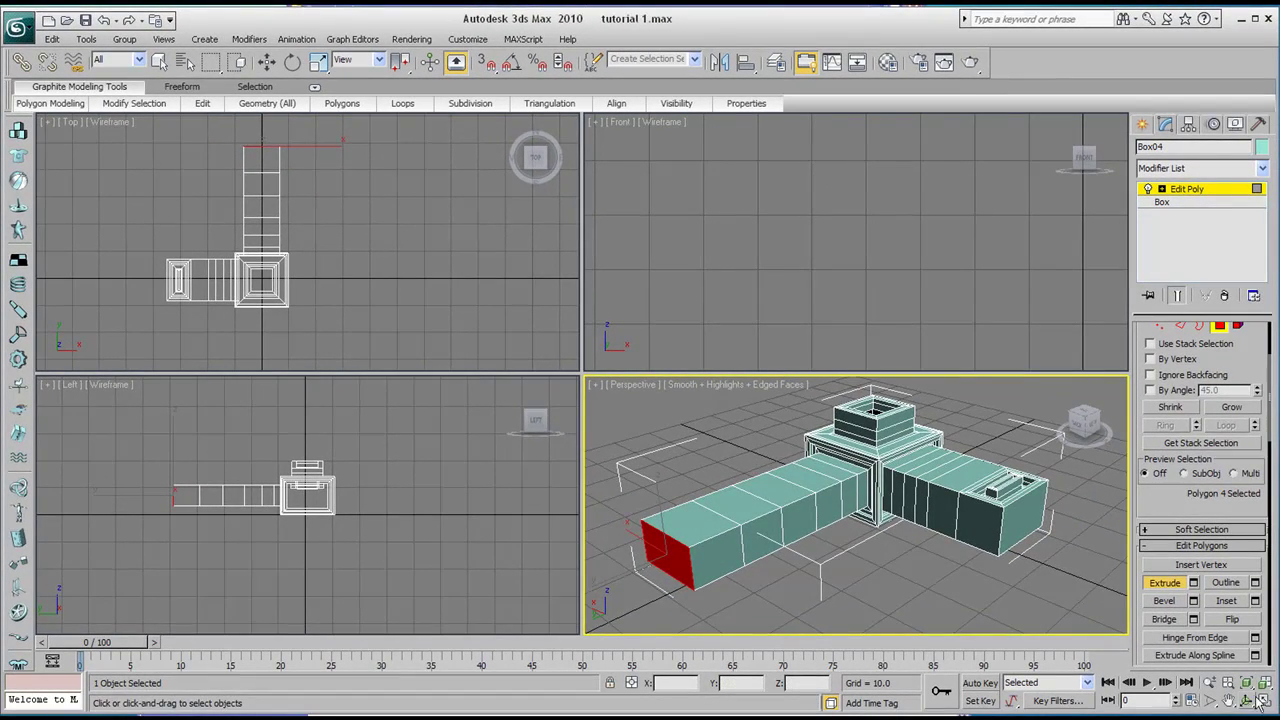
Select the underside polygon of the long arm's outermost segment and inset it, leaving a narrow border
{"action": "left_click", "coordinate": [1260, 701]}
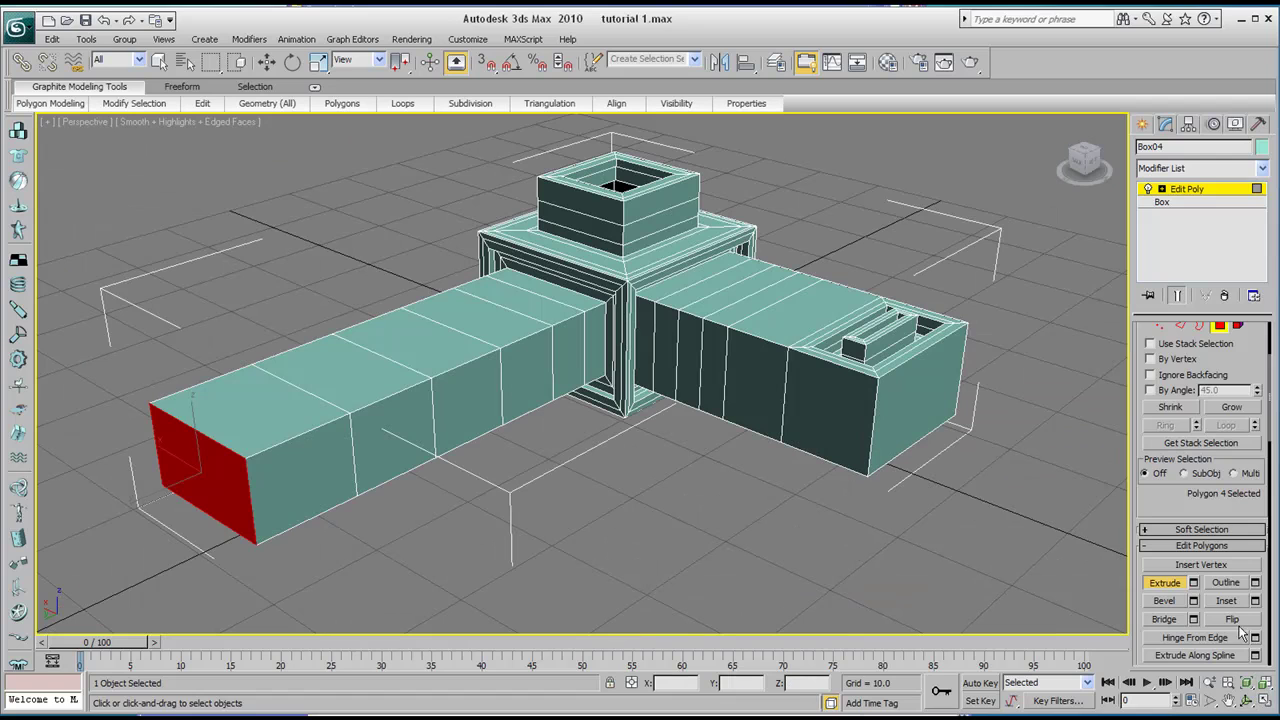
{"action": "left_click", "coordinate": [1245, 701]}
{"action": "left_click_drag", "start_coordinate": [652, 340], "coordinate": [585, 352]}
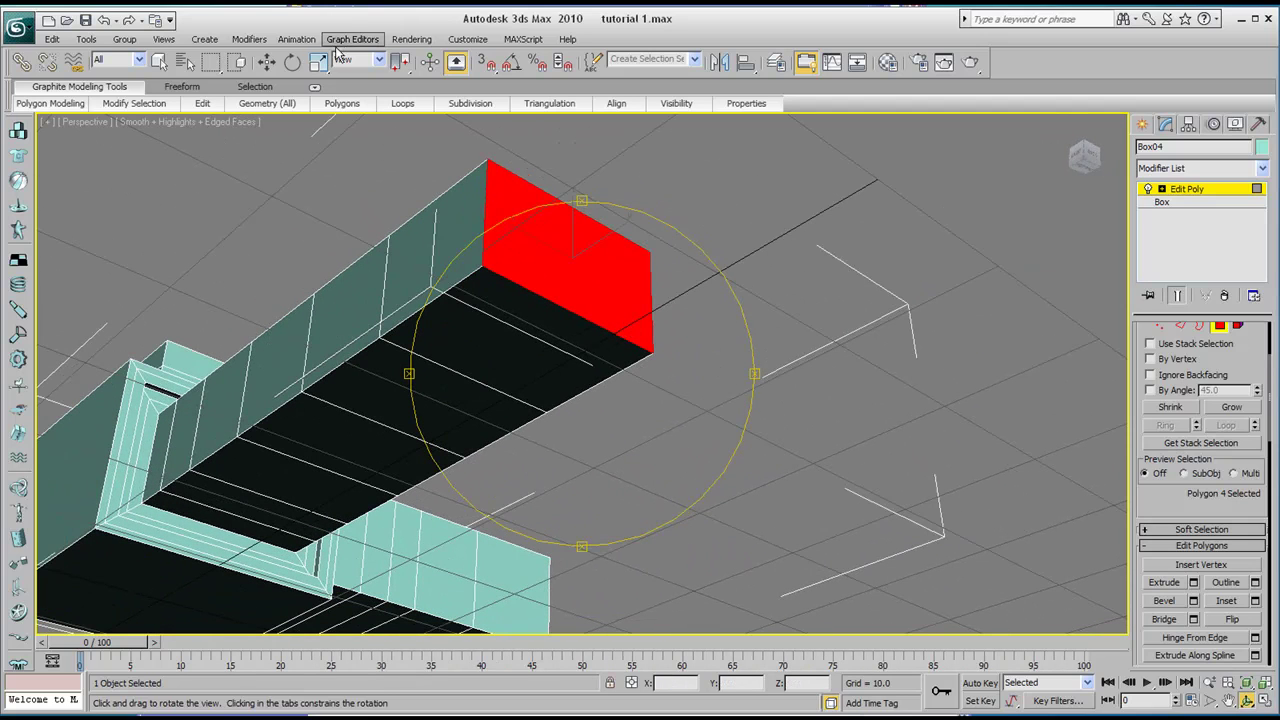
{"action": "left_click", "coordinate": [267, 62]}
{"action": "left_click", "coordinate": [496, 322]}
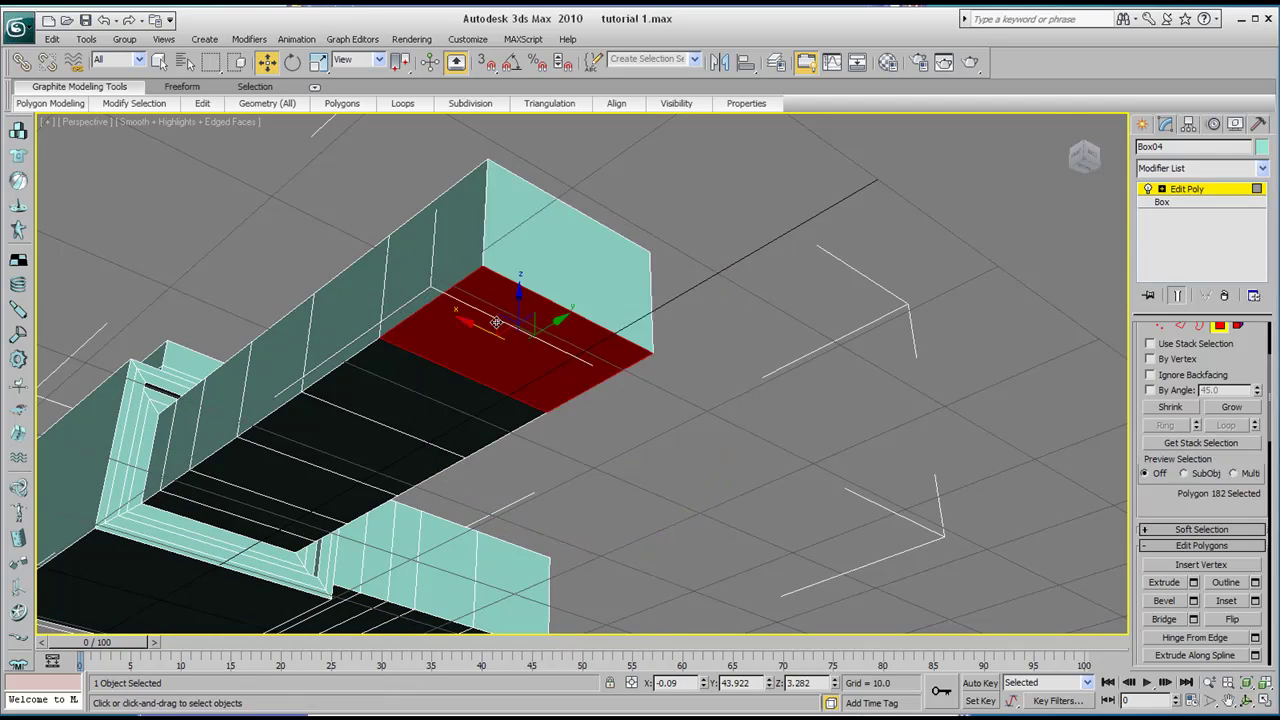
{"action": "left_click", "coordinate": [1224, 601]}
{"action": "left_click_drag", "start_coordinate": [522, 343], "coordinate": [521, 334]}
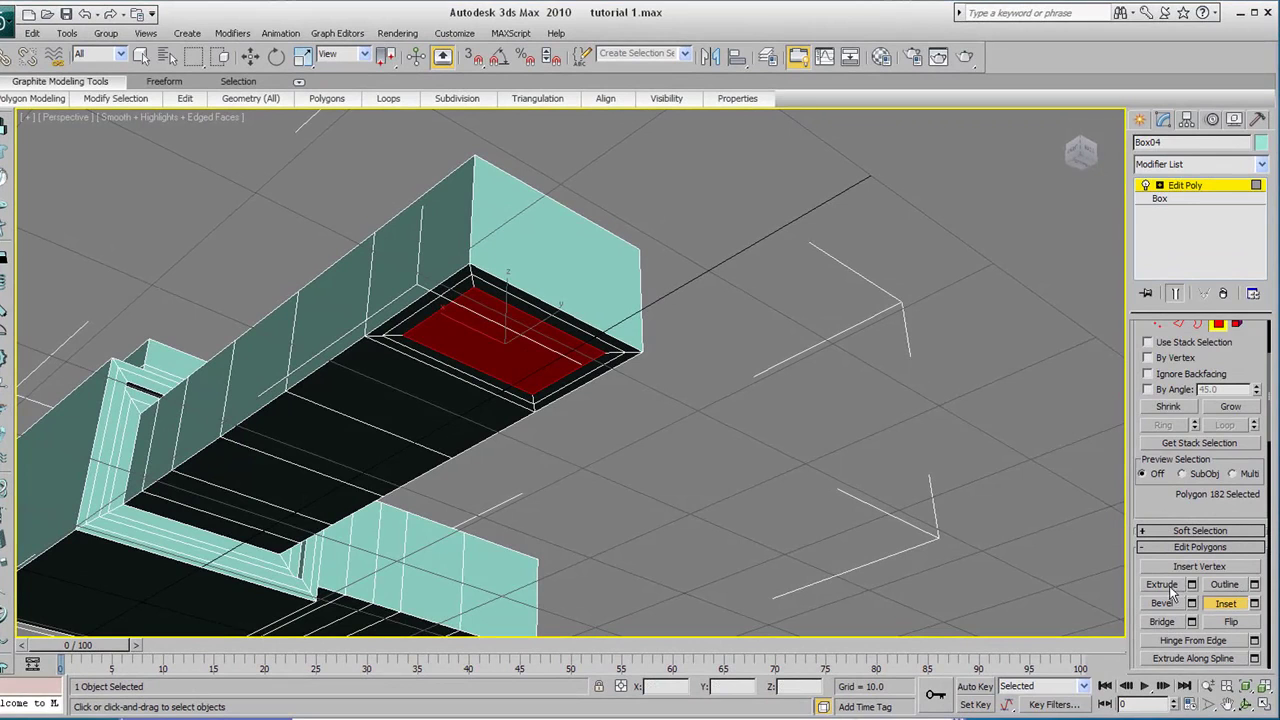
Extrude and inset the arm's inset underside polygon repeatedly to build a stepped water outlet
{"action": "left_click", "coordinate": [1163, 585]}
{"action": "left_click_drag", "start_coordinate": [519, 375], "coordinate": [497, 328]}
{"action": "left_click", "coordinate": [1225, 603]}
{"action": "left_click", "coordinate": [1160, 585]}
{"action": "left_click", "coordinate": [1225, 603]}
{"action": "left_click_drag", "start_coordinate": [512, 389], "coordinate": [512, 388]}
{"action": "left_click", "coordinate": [1160, 584]}
{"action": "left_click_drag", "start_coordinate": [512, 393], "coordinate": [507, 421]}
{"action": "left_click", "coordinate": [487, 415]}
Apply a MeshSmooth modifier to the whole tap model
{"action": "middle_click_drag", "start_coordinate": [477, 352], "coordinate": [483, 314]}
{"action": "left_click", "coordinate": [1245, 706]}
{"action": "left_click_drag", "start_coordinate": [825, 510], "coordinate": [579, 373]}
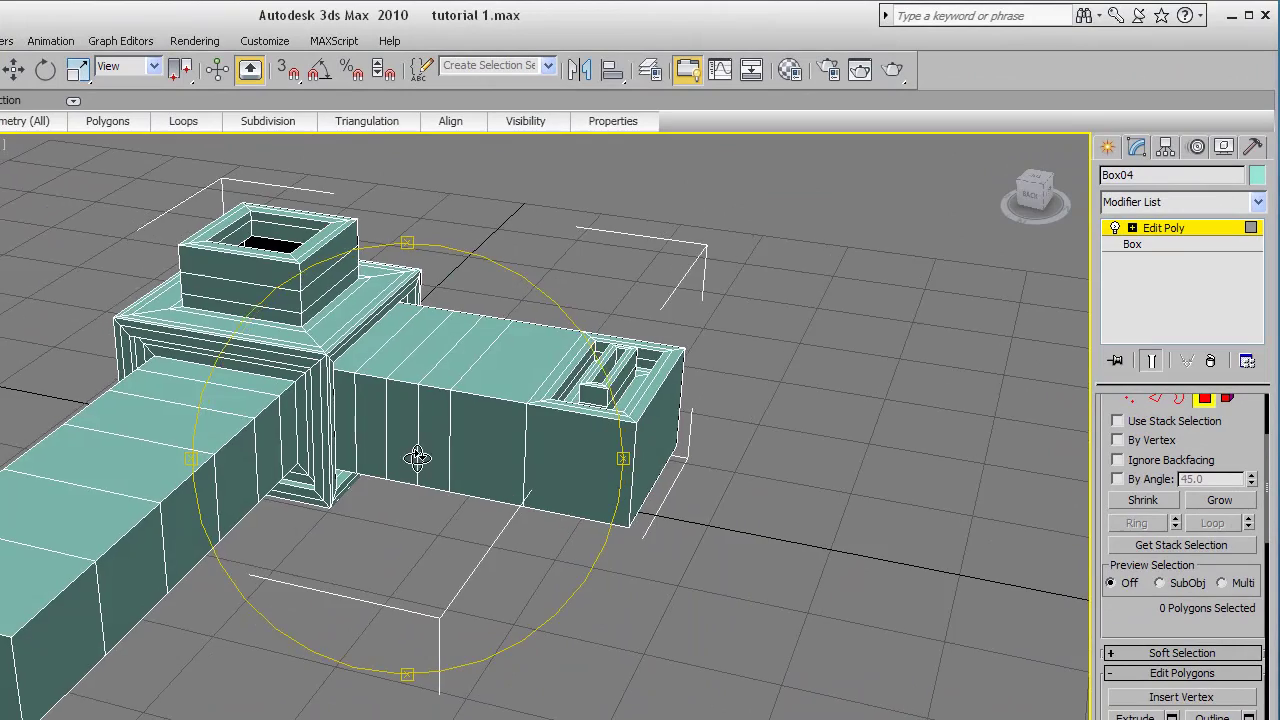
{"action": "left_click_drag", "start_coordinate": [418, 457], "coordinate": [440, 400]}
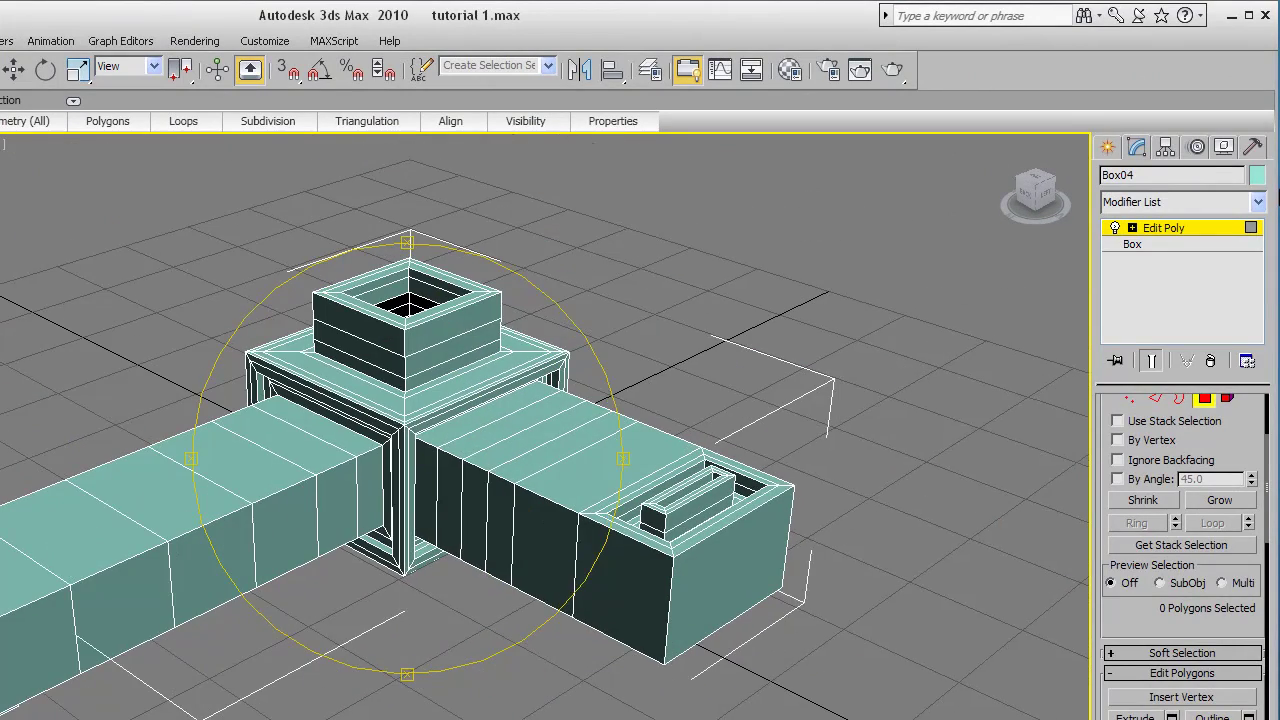
{"action": "left_click", "coordinate": [1259, 205]}
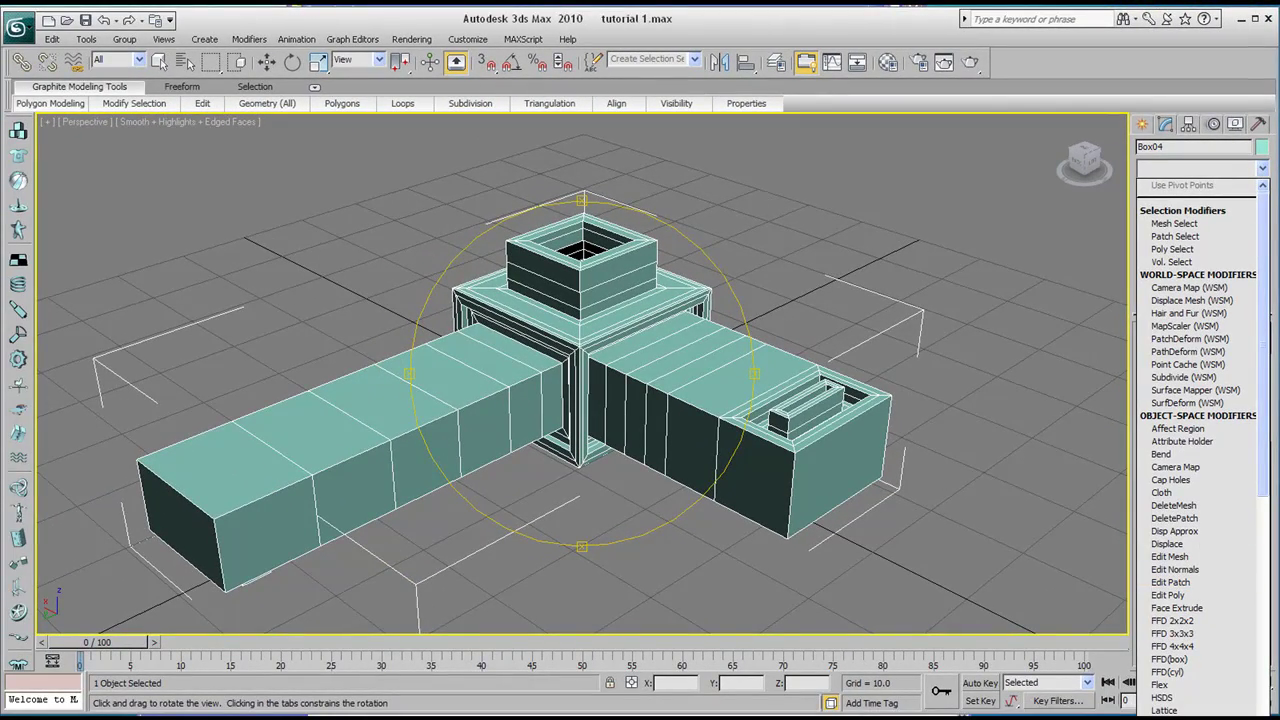
{"action": "left_click", "coordinate": [1178, 718]}
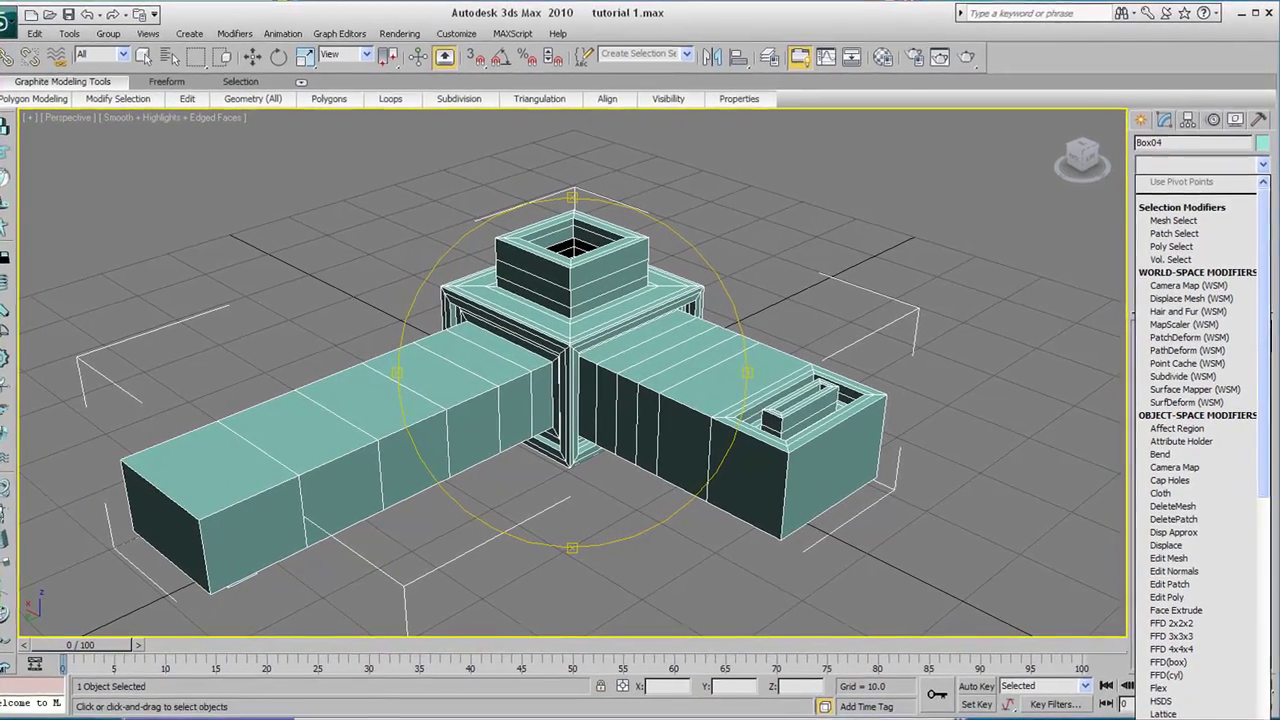
{"action": "middle_click_drag", "start_coordinate": [523, 326], "coordinate": [529, 312]}
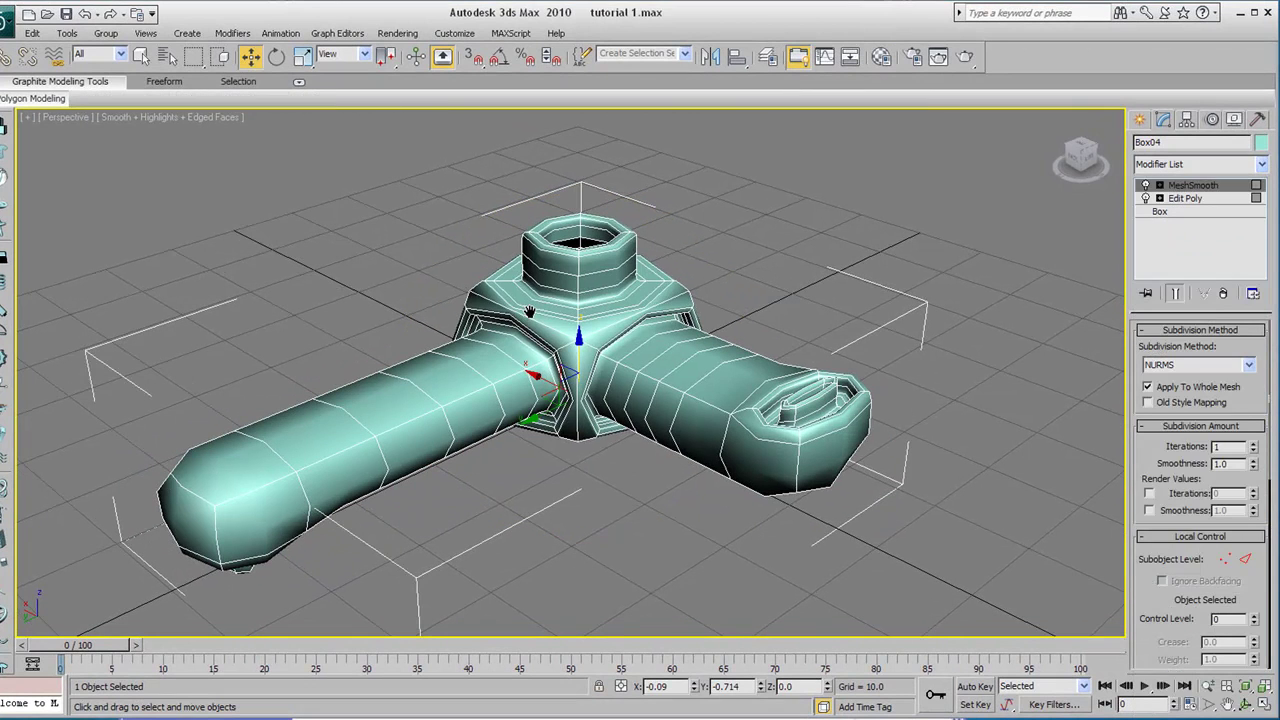
Raise the MeshSmooth iterations to 3
{"action": "left_click", "coordinate": [1245, 704]}
{"action": "left_click_drag", "start_coordinate": [660, 380], "coordinate": [590, 298]}
{"action": "middle_click_drag", "start_coordinate": [590, 298], "coordinate": [610, 290]}
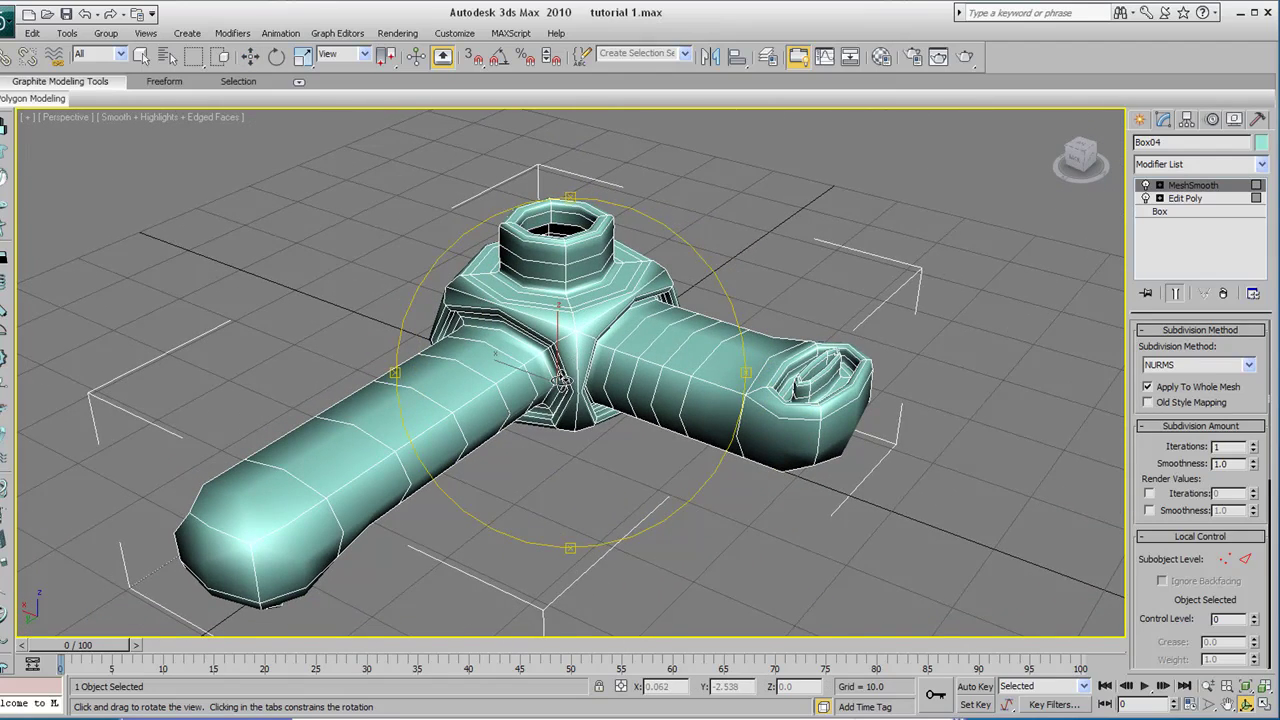
{"action": "left_click_drag", "start_coordinate": [563, 381], "coordinate": [556, 368]}
{"action": "middle_click_drag", "start_coordinate": [556, 372], "coordinate": [592, 375]}
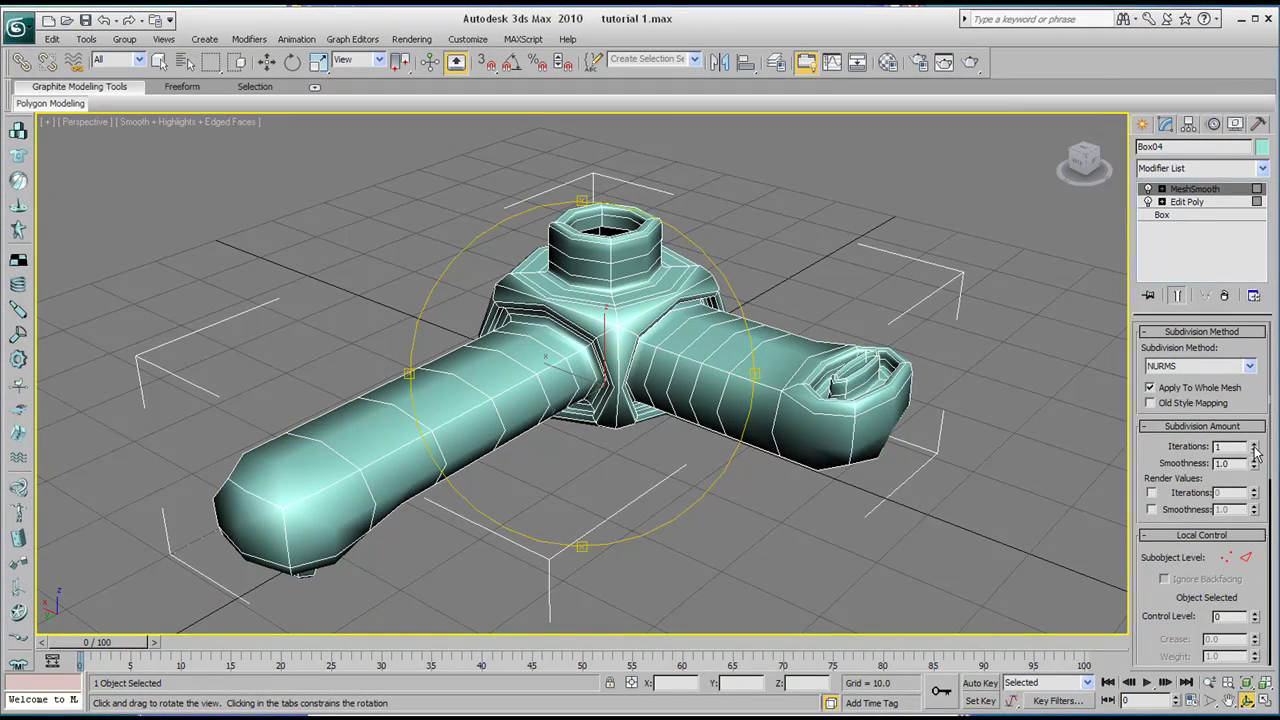
{"action": "left_click", "coordinate": [1254, 442]}
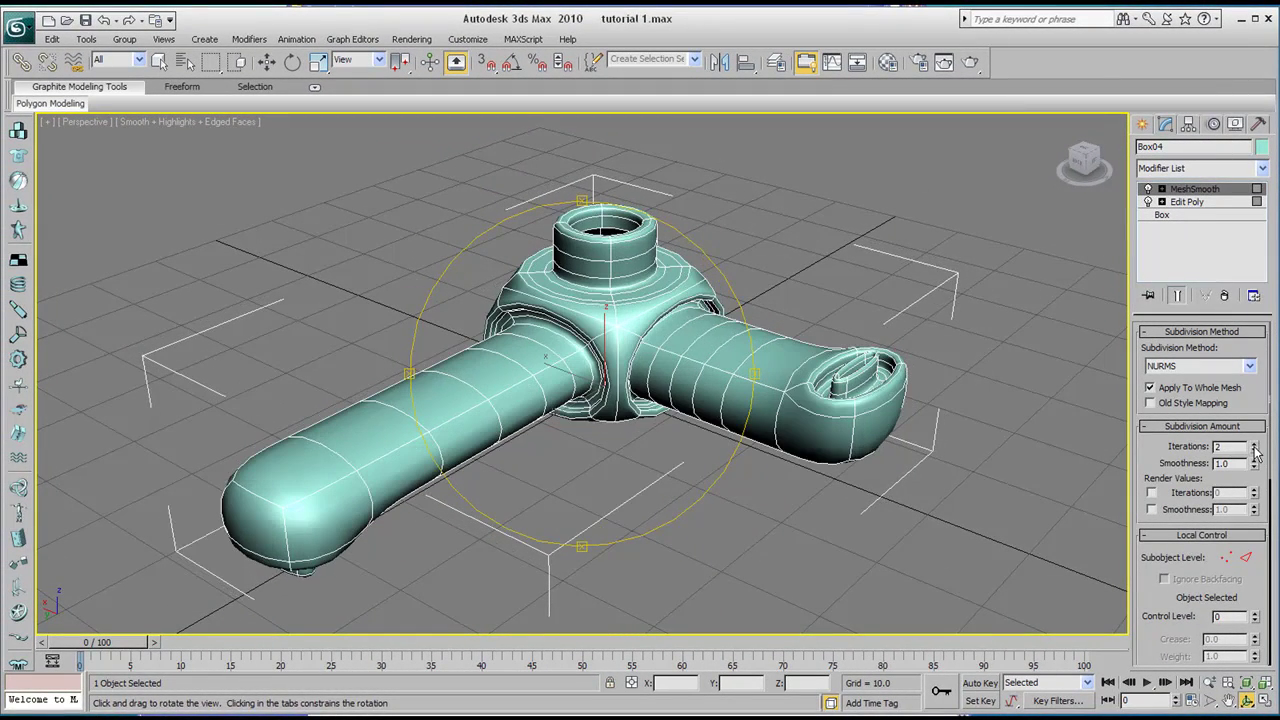
Examine the smoothed tap from several angles, including a close view of the opening at the short arm's end
{"action": "left_click_drag", "start_coordinate": [659, 390], "coordinate": [661, 341]}
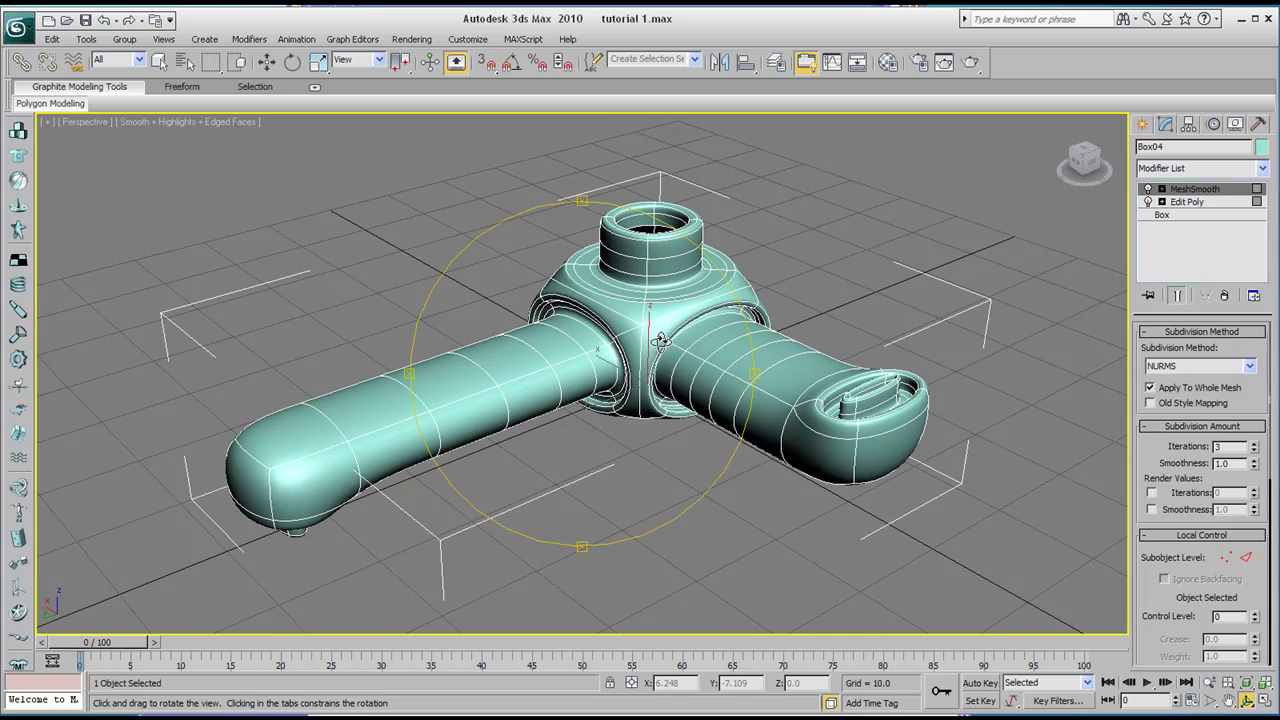
{"action": "middle_click_drag", "start_coordinate": [659, 341], "coordinate": [583, 342]}
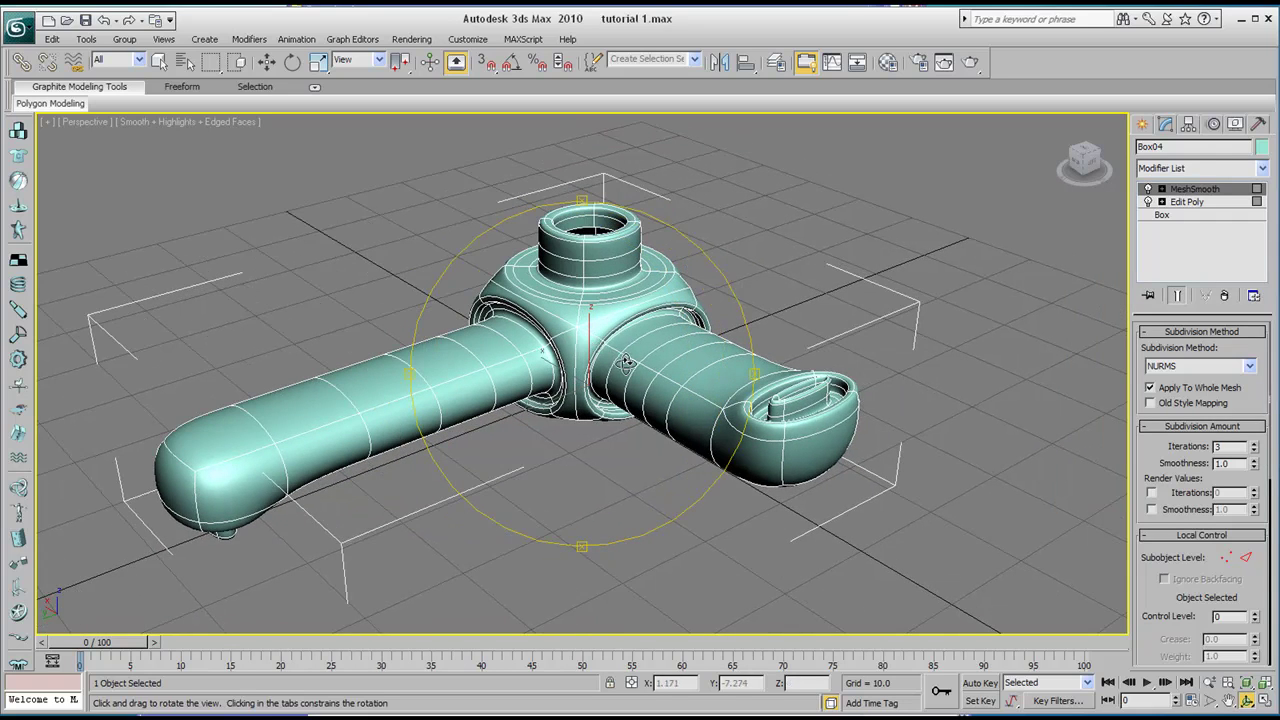
{"action": "left_click_drag", "start_coordinate": [622, 362], "coordinate": [614, 339]}
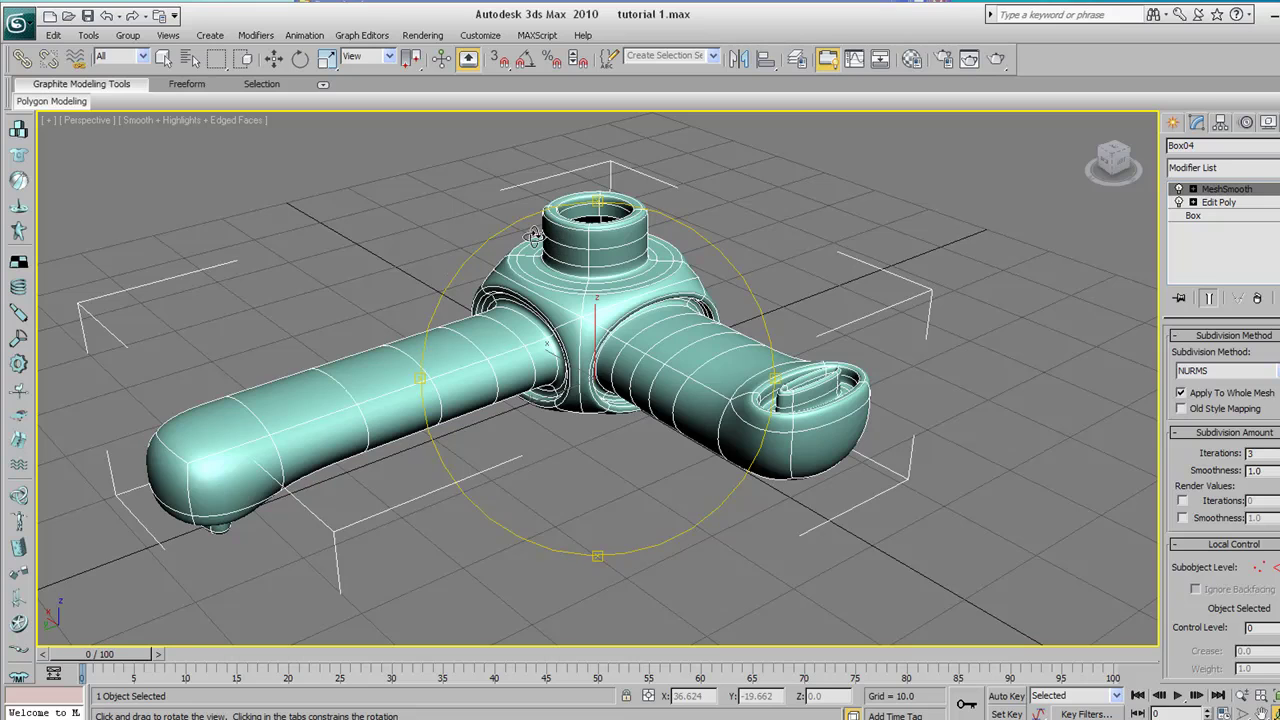
{"action": "left_click_drag", "start_coordinate": [557, 294], "coordinate": [583, 308]}
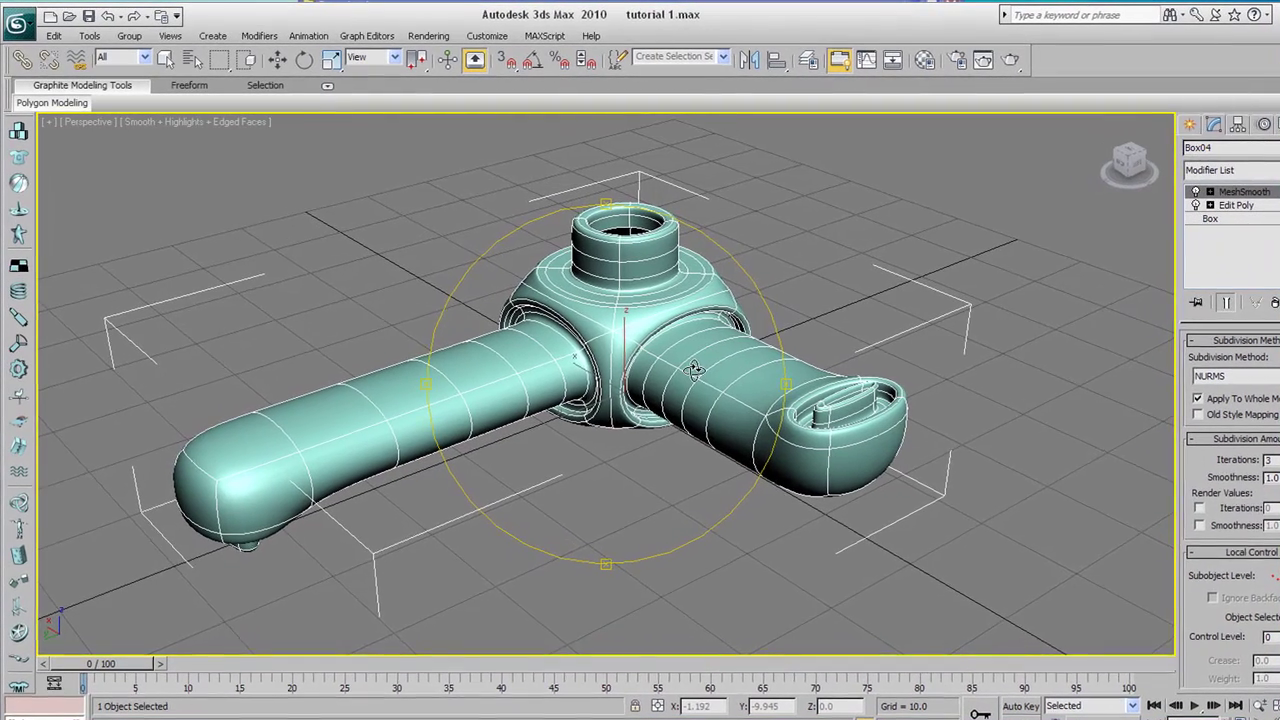
{"action": "left_click_drag", "start_coordinate": [621, 365], "coordinate": [190, 155]}
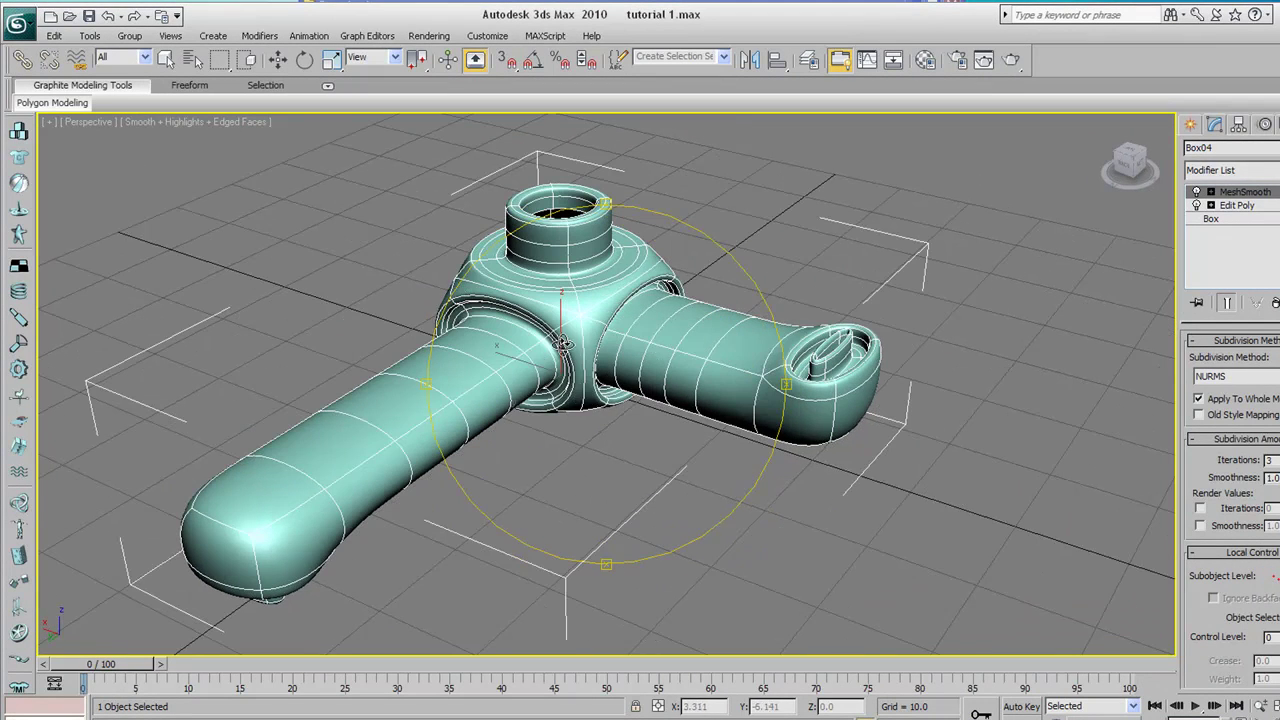
{"action": "key", "text": "F4"}
{"action": "left_click_drag", "start_coordinate": [543, 431], "coordinate": [1173, 304]}
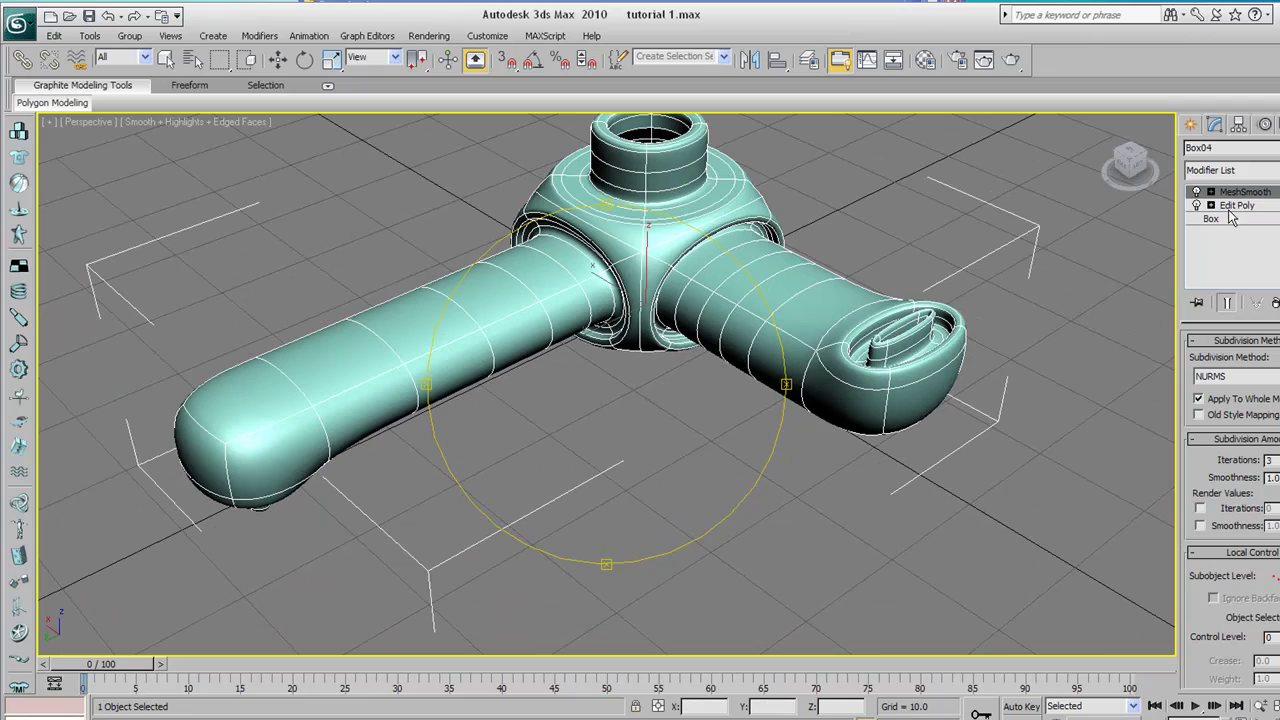
{"action": "left_click_drag", "start_coordinate": [606, 405], "coordinate": [594, 491]}
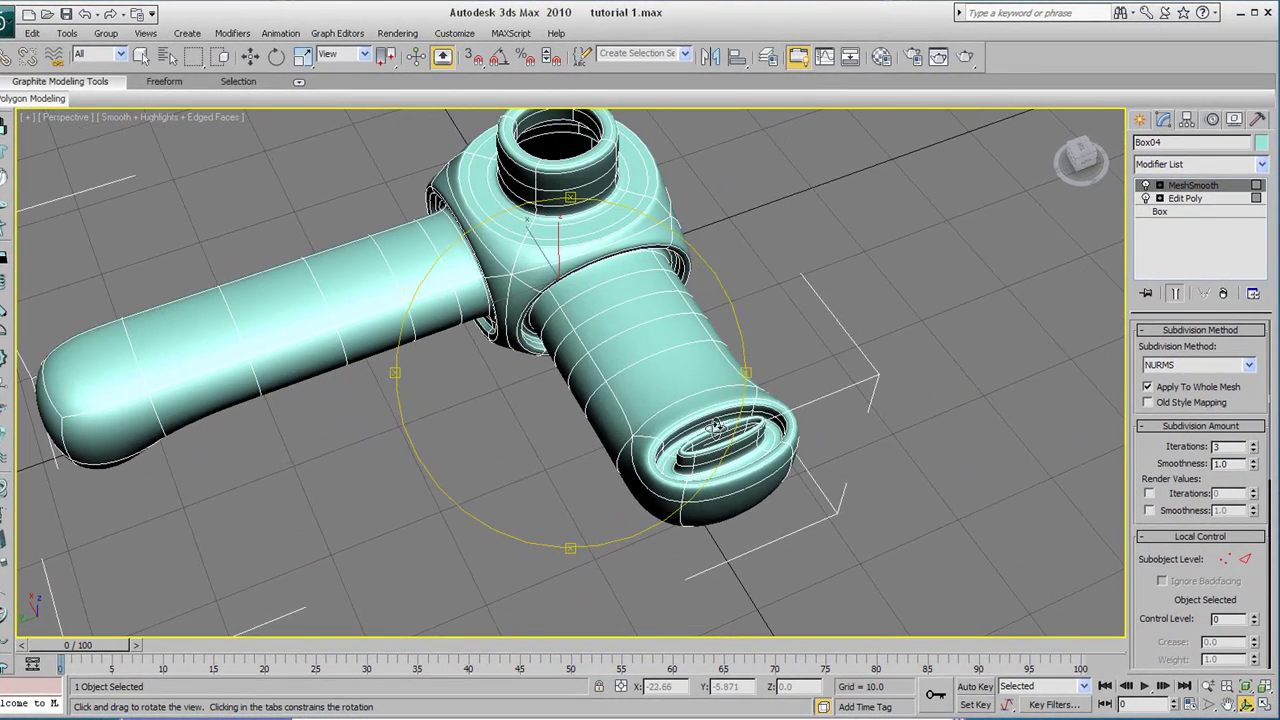
{"action": "scroll", "coordinate": [680, 410], "scroll_direction": "up", "scroll_amount": 4}
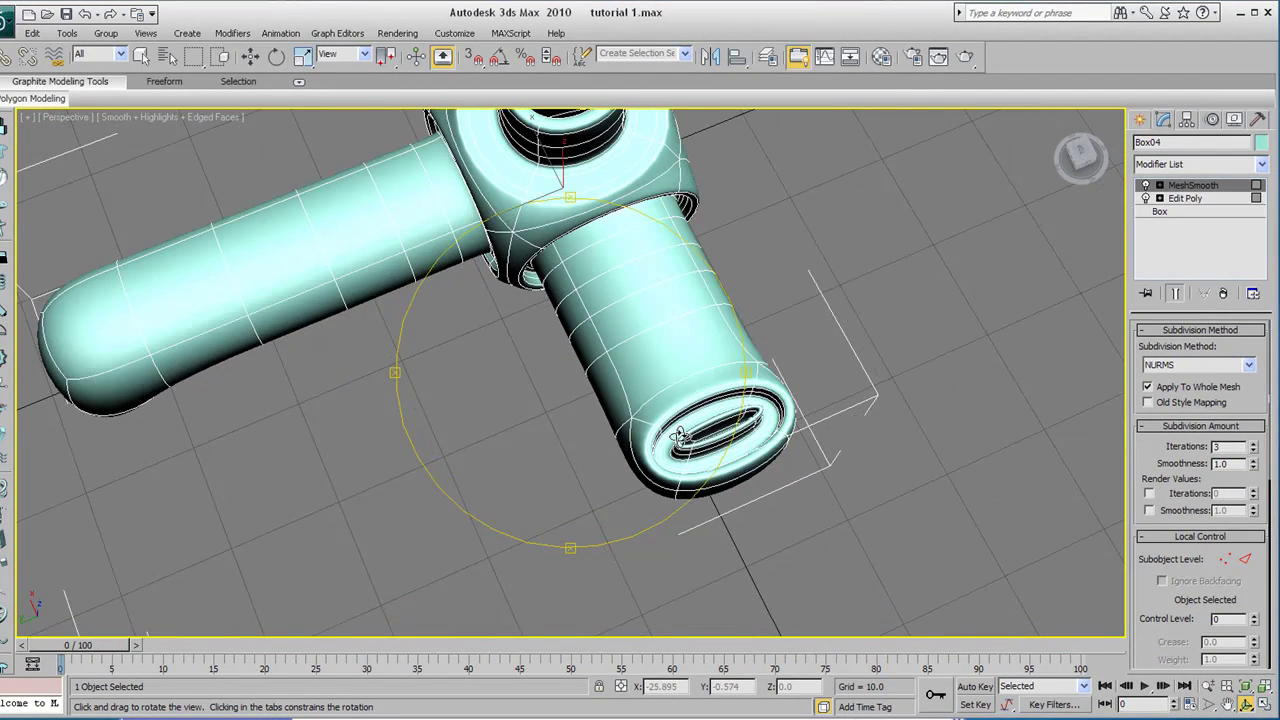
{"action": "left_click_drag", "start_coordinate": [608, 444], "coordinate": [590, 380]}
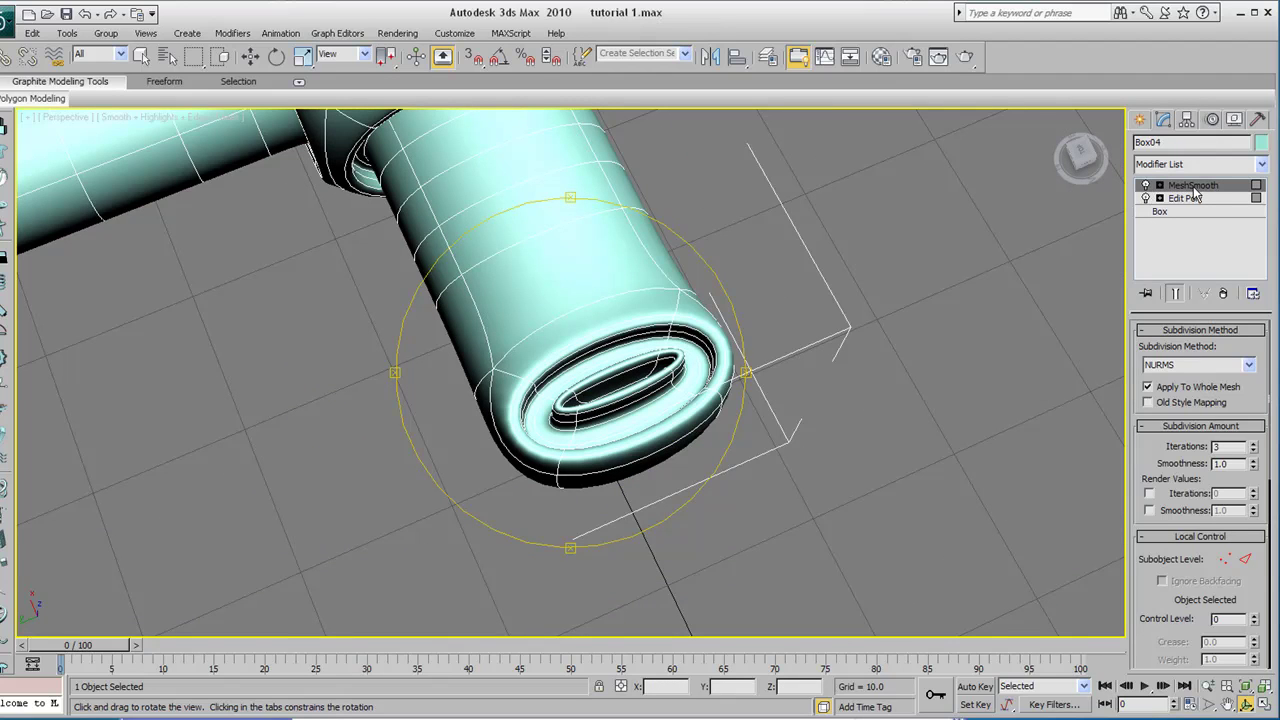
Turn off the MeshSmooth display and switch to the four-viewport layout, framing the tap in the Top and Front views
{"action": "left_click", "coordinate": [1146, 186]}
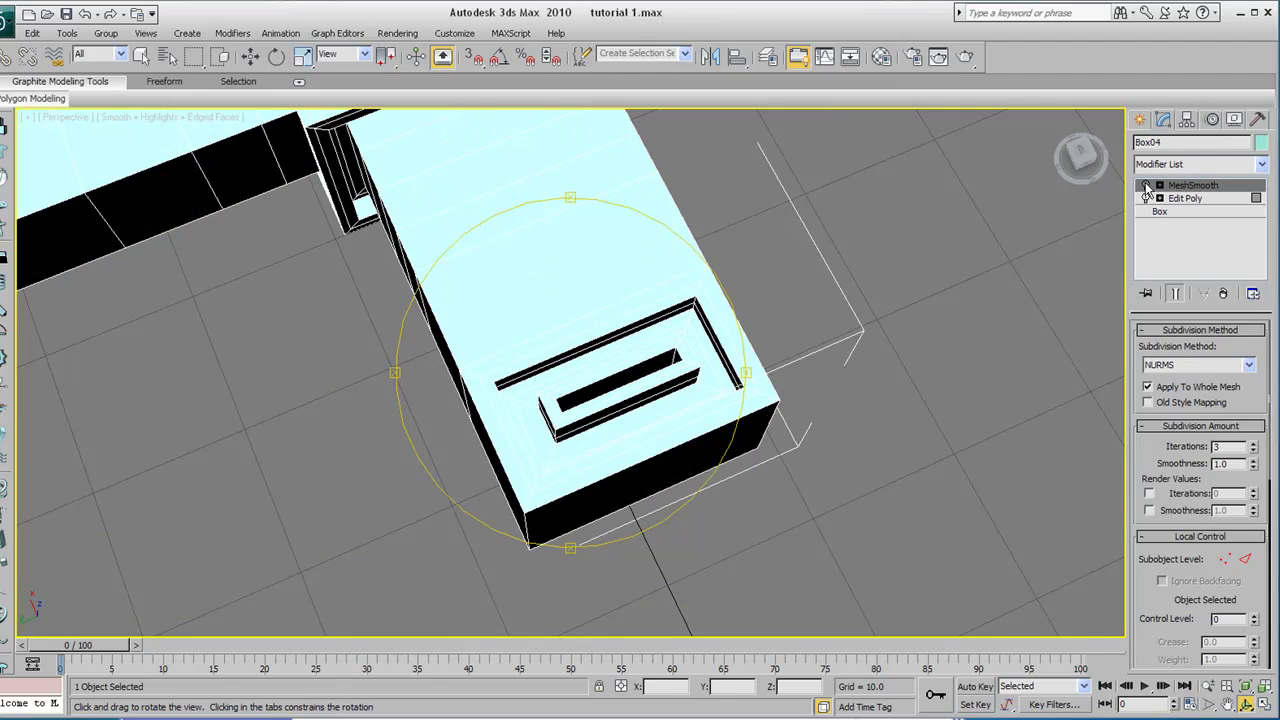
{"action": "mouse_move", "coordinate": [569, 309]}
{"action": "left_mouse_down"}
{"action": "mouse_move", "coordinate": [566, 354]}
{"action": "mouse_move", "coordinate": [554, 282]}
{"action": "mouse_move", "coordinate": [551, 317]}
{"action": "left_mouse_up"}
{"action": "left_click", "coordinate": [1265, 705]}
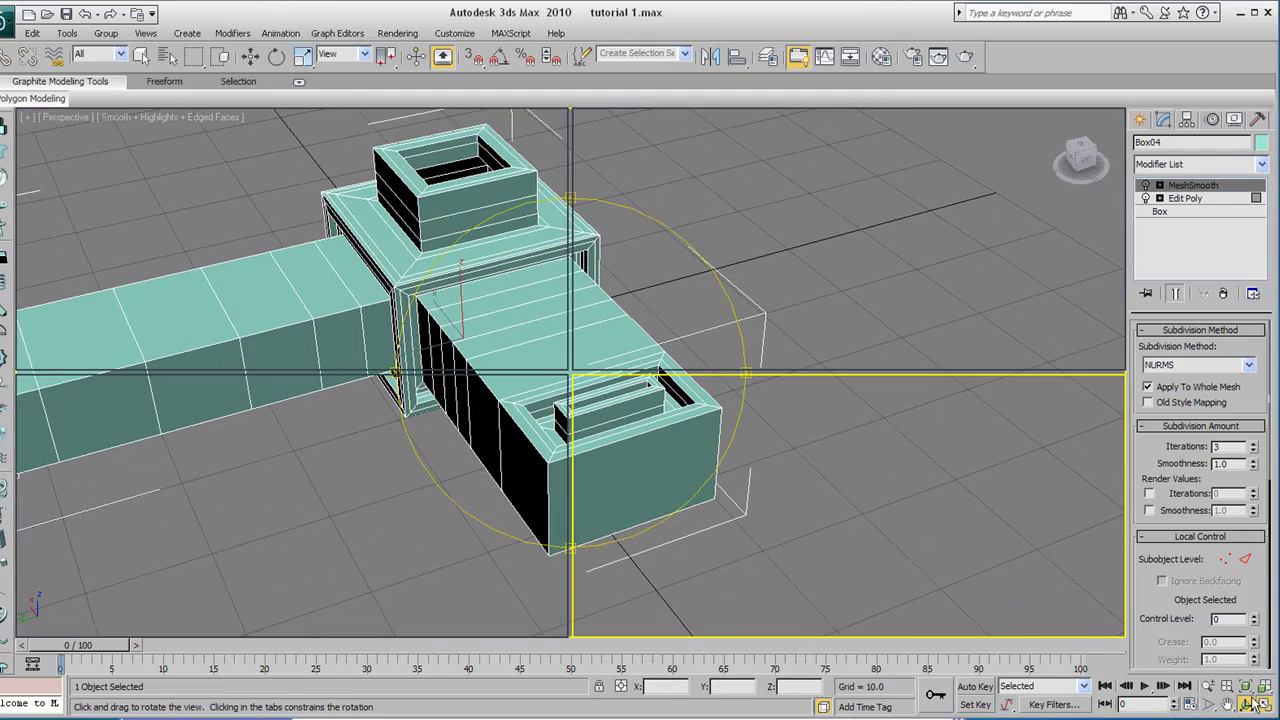
{"action": "left_click", "coordinate": [350, 238]}
{"action": "middle_click_drag", "start_coordinate": [235, 243], "coordinate": [348, 266]}
{"action": "scroll", "coordinate": [333, 257], "scroll_direction": "down", "scroll_amount": 2}
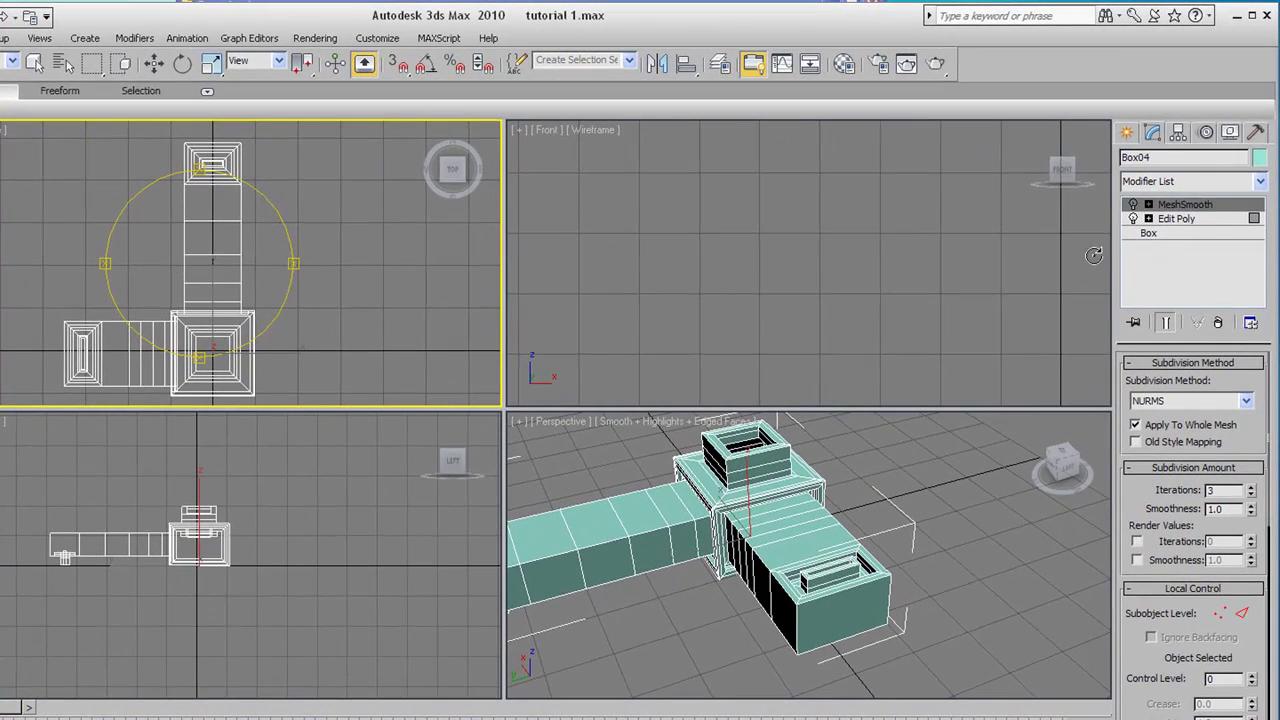
{"action": "left_click", "coordinate": [803, 240]}
{"action": "scroll", "coordinate": [757, 237], "scroll_direction": "down", "scroll_amount": 5}
{"action": "middle_click_drag", "start_coordinate": [796, 225], "coordinate": [797, 329]}
{"action": "scroll", "coordinate": [812, 237], "scroll_direction": "up", "scroll_amount": 2}
{"action": "scroll", "coordinate": [791, 323], "scroll_direction": "up", "scroll_amount": 3}
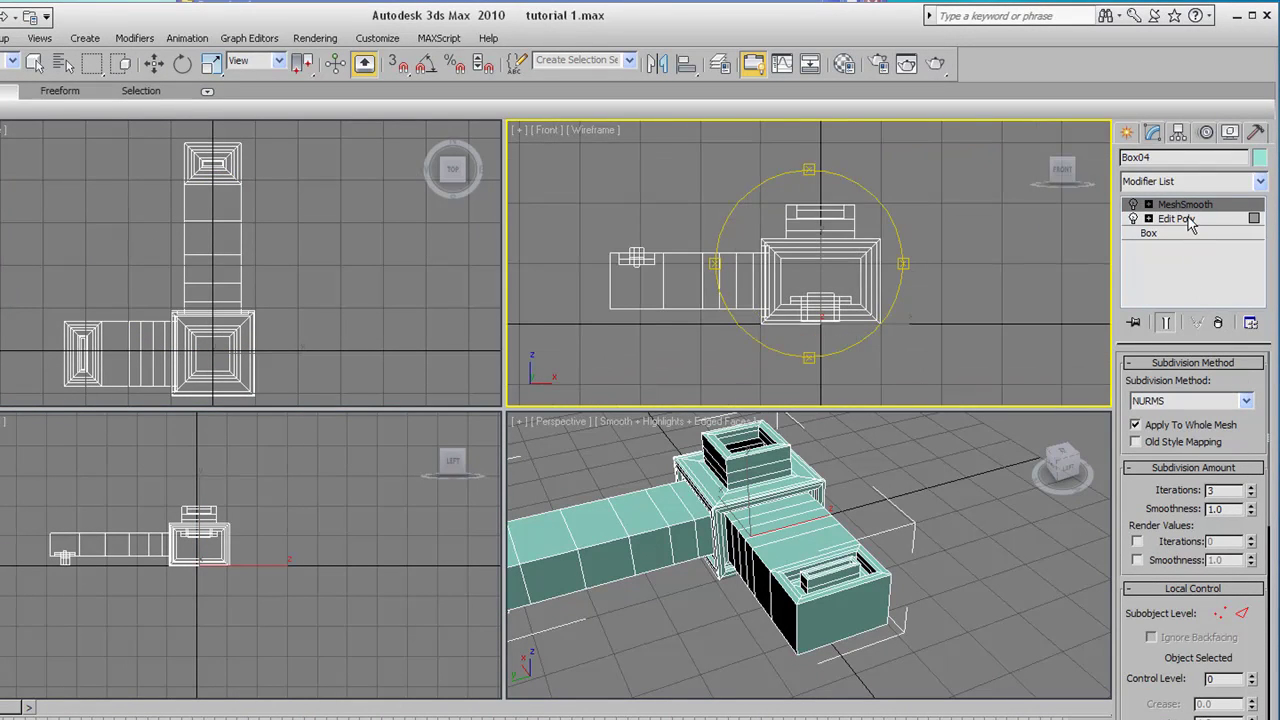
Return to the Edit Poly modifier below MeshSmooth and activate its Vertex sub-object level
{"action": "left_click", "coordinate": [1175, 218]}
{"action": "key", "text": "4"}
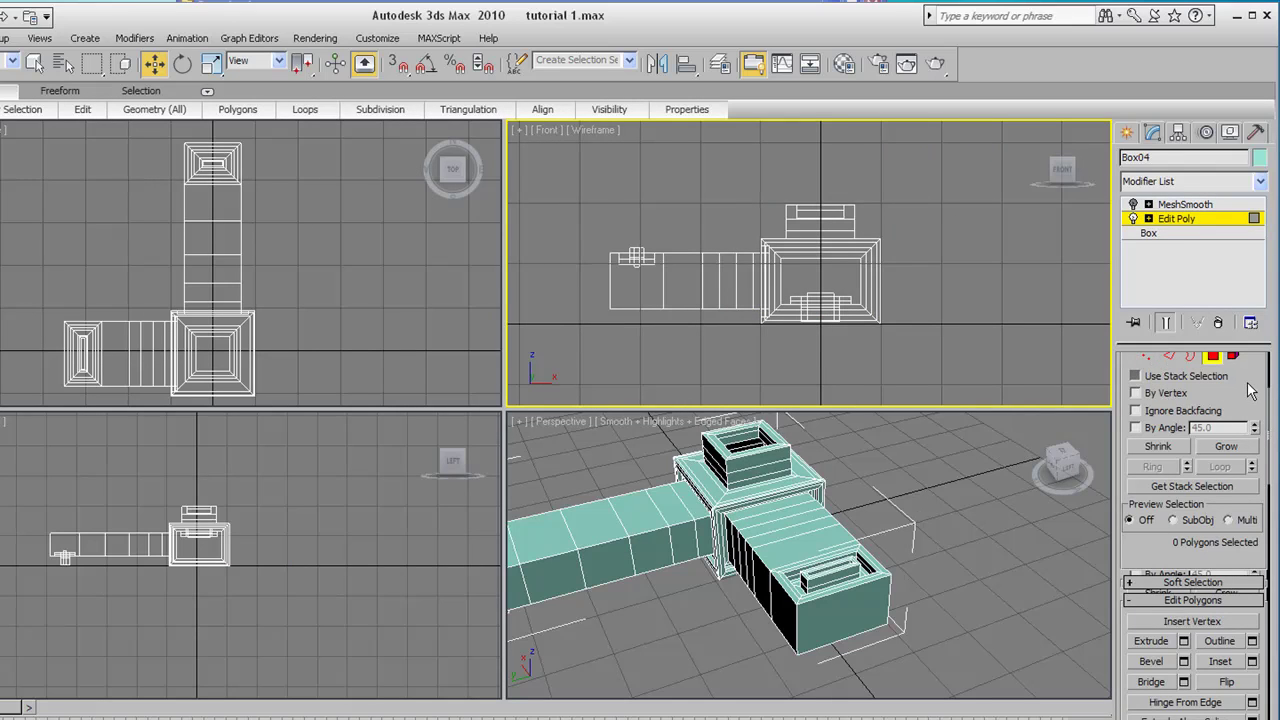
{"action": "left_click_drag", "start_coordinate": [1261, 379], "coordinate": [1261, 429]}
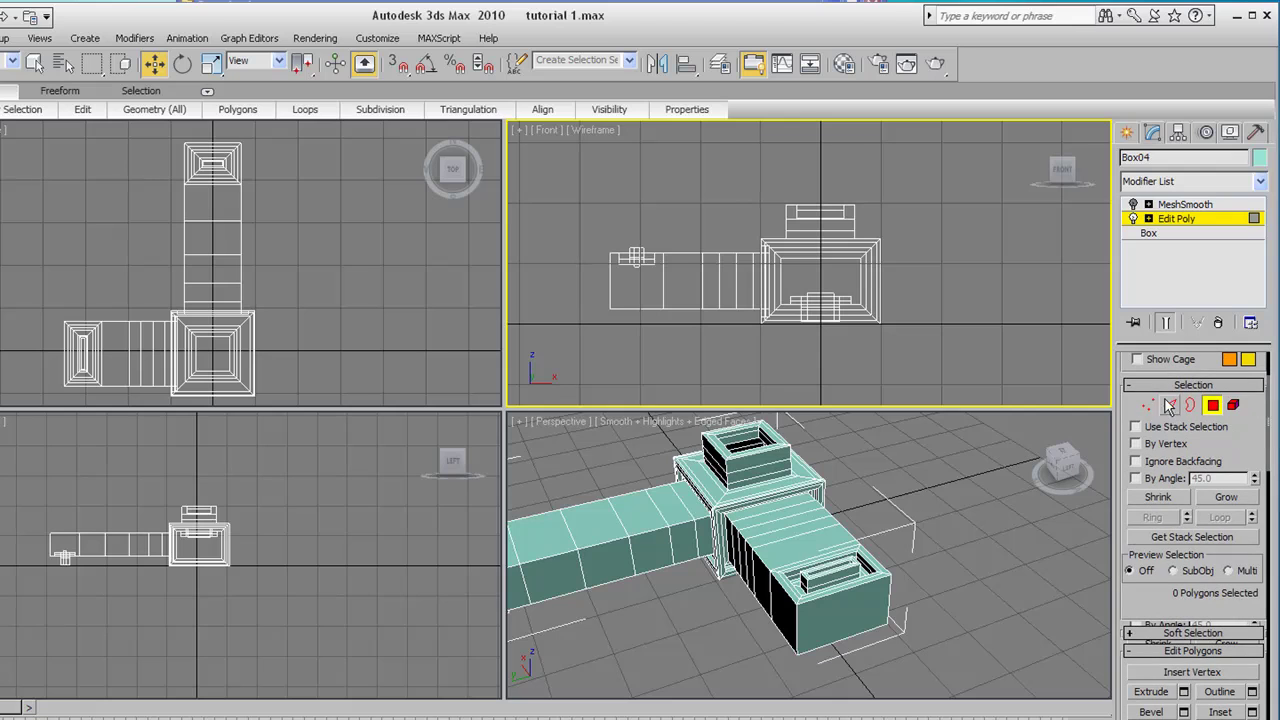
{"action": "left_click", "coordinate": [1151, 405]}
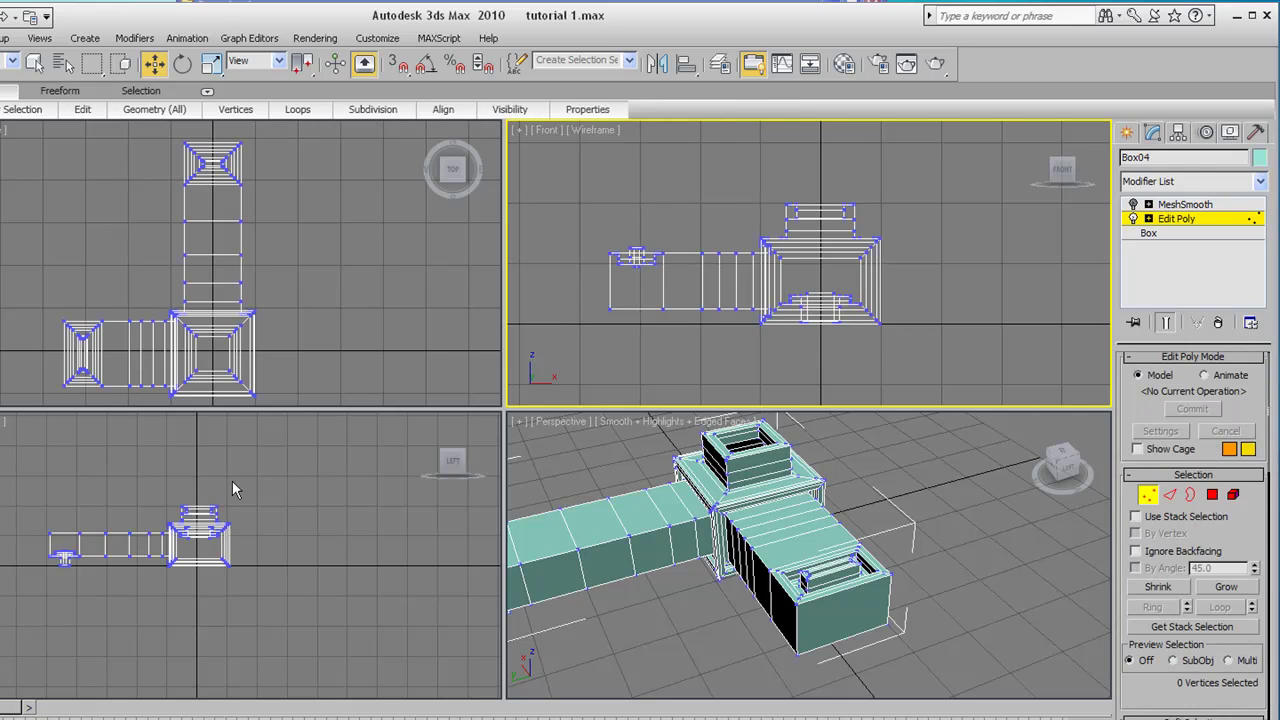
Examine the vertices of the top collar and the short arm in the Perspective and Front views
{"action": "middle_click_drag", "start_coordinate": [686, 556], "coordinate": [740, 541], "text": "alt"}
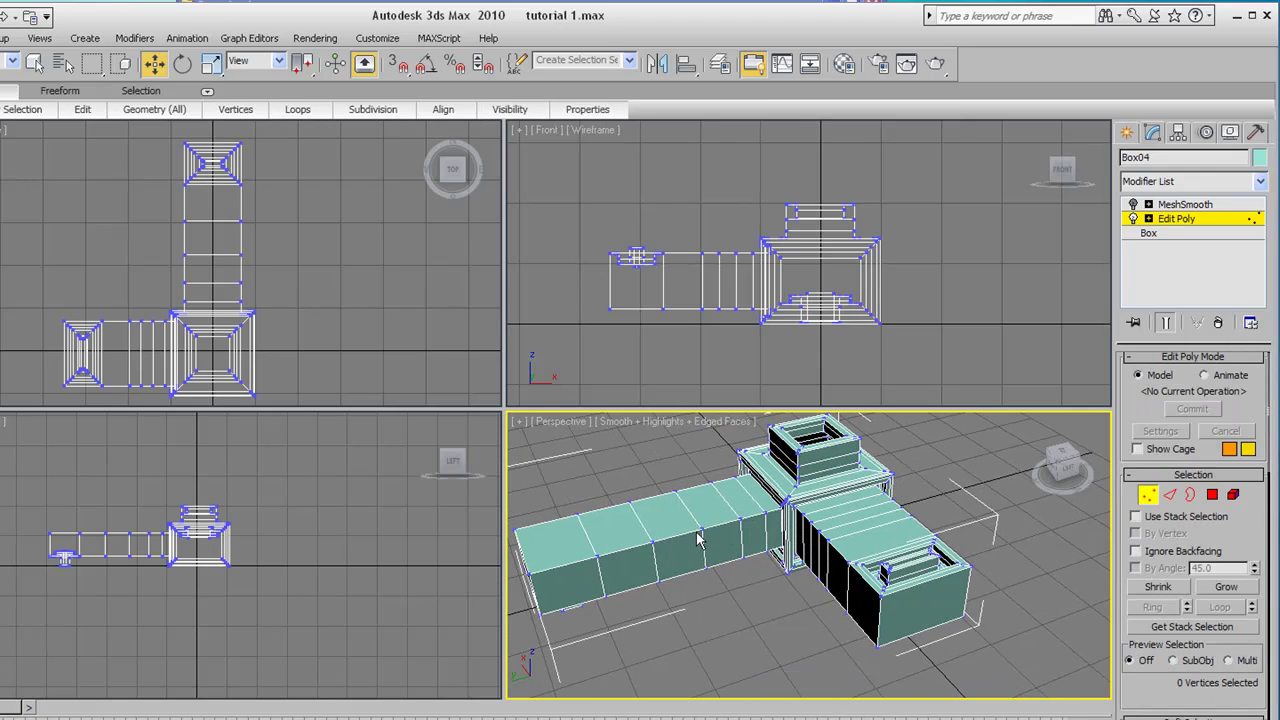
{"action": "scroll", "coordinate": [698, 540], "scroll_direction": "up", "scroll_amount": 3}
{"action": "scroll", "coordinate": [766, 294], "scroll_direction": "up", "scroll_amount": 5}
{"action": "scroll", "coordinate": [766, 294], "scroll_direction": "down", "scroll_amount": 2}
{"action": "middle_click_drag", "start_coordinate": [766, 294], "coordinate": [765, 318]}
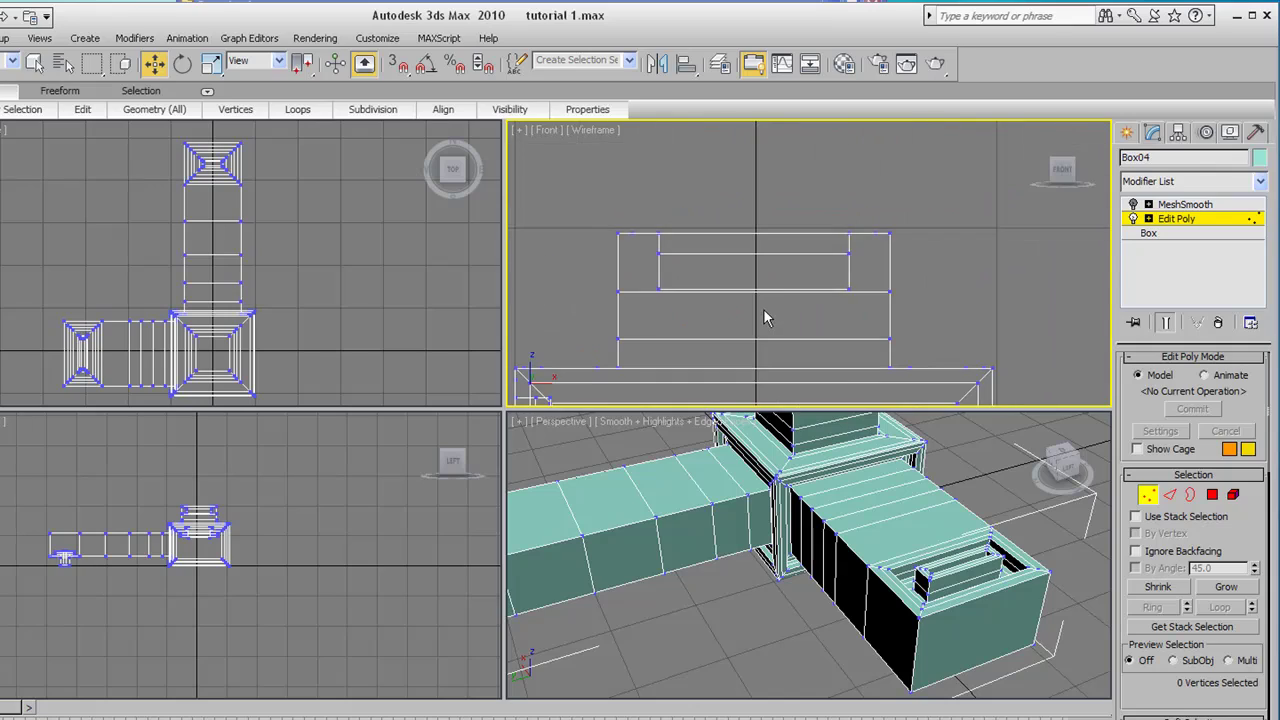
{"action": "scroll", "coordinate": [765, 318], "scroll_direction": "down", "scroll_amount": 3}
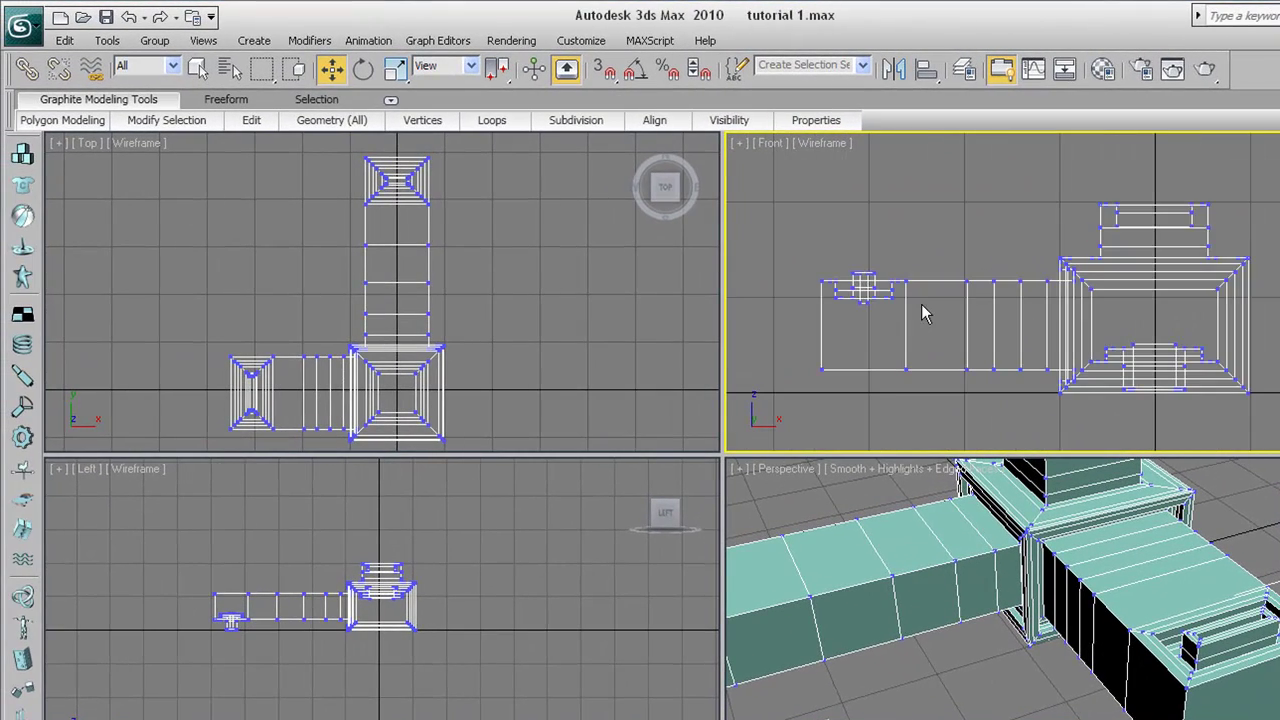
{"action": "scroll", "coordinate": [924, 310], "scroll_direction": "down", "scroll_amount": 3}
{"action": "middle_click_drag", "start_coordinate": [943, 314], "coordinate": [954, 317]}
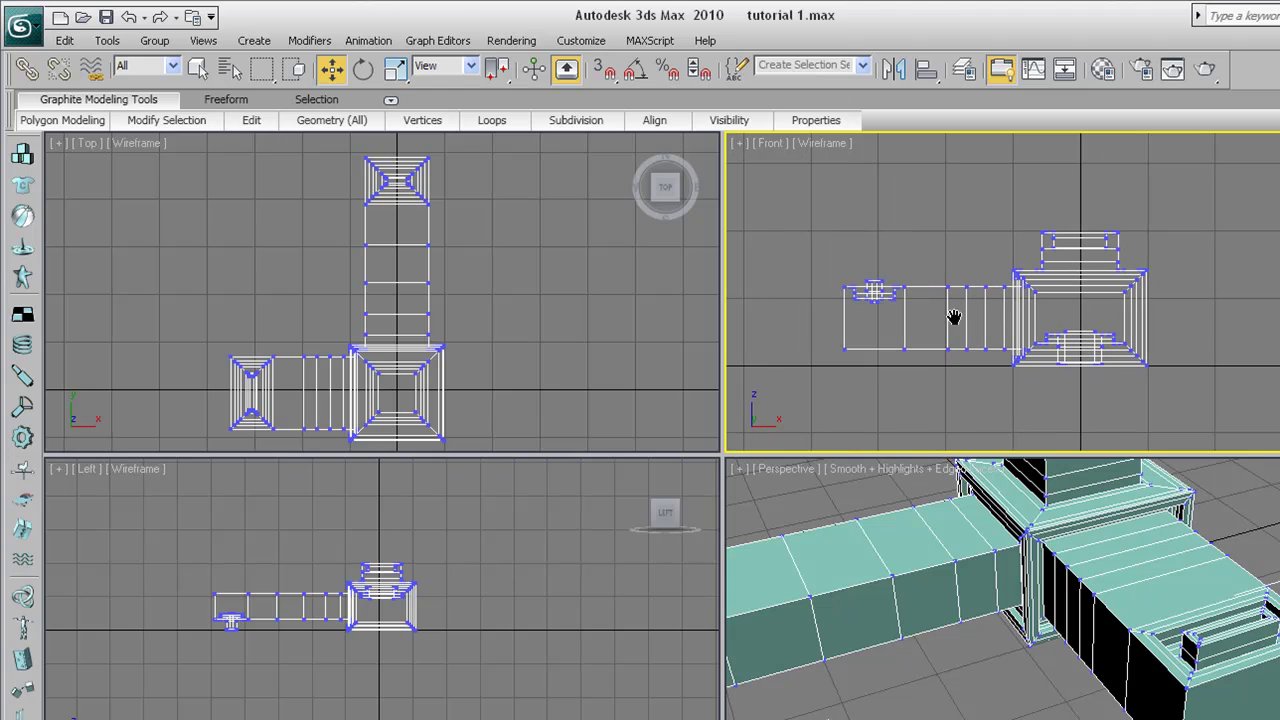
Select a corner vertex on the inner rim of the top collar's opening
{"action": "scroll", "coordinate": [409, 634], "scroll_direction": "up", "scroll_amount": 6}
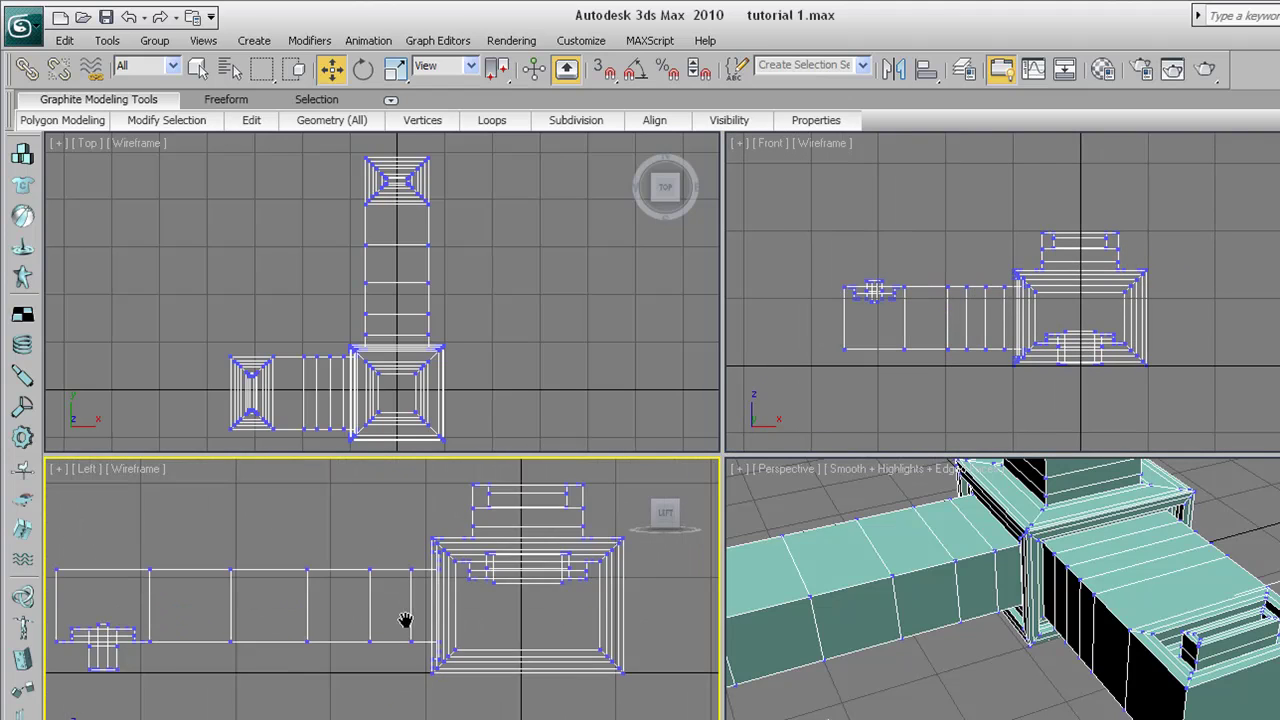
{"action": "scroll", "coordinate": [449, 580], "scroll_direction": "up", "scroll_amount": 2}
{"action": "middle_click_drag", "start_coordinate": [449, 580], "coordinate": [427, 580]}
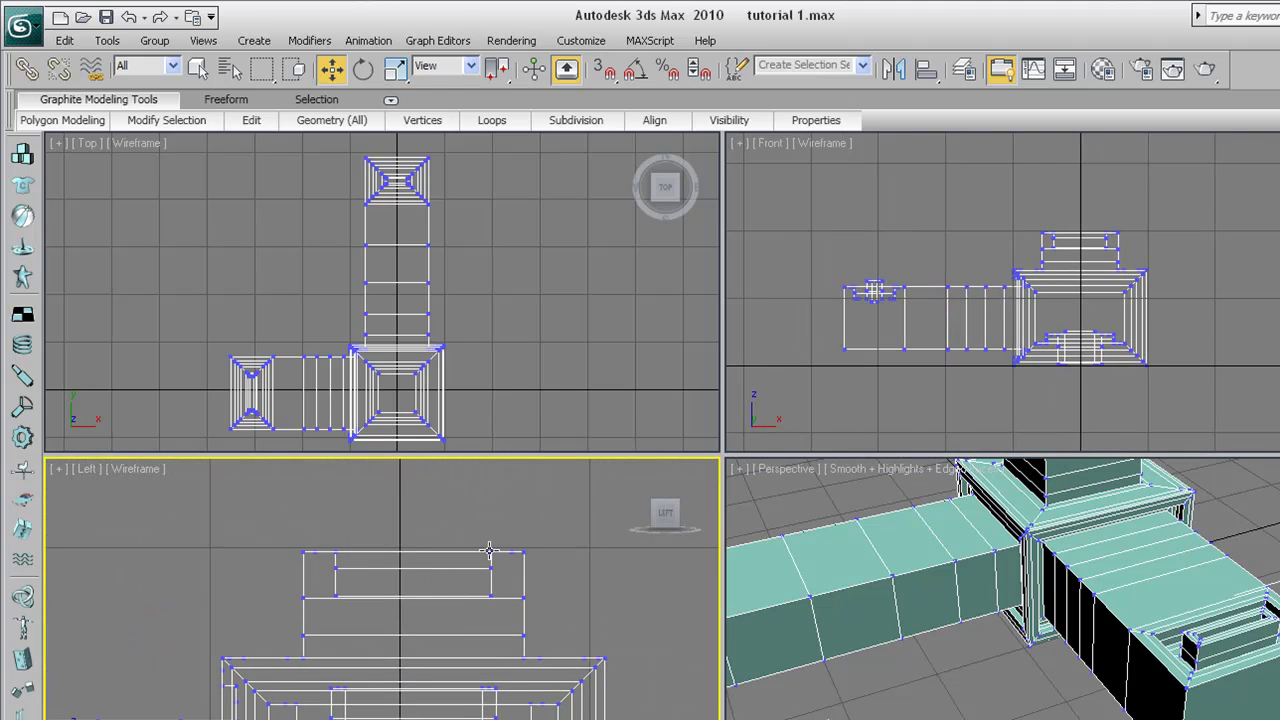
{"action": "scroll", "coordinate": [465, 593], "scroll_direction": "up", "scroll_amount": 2}
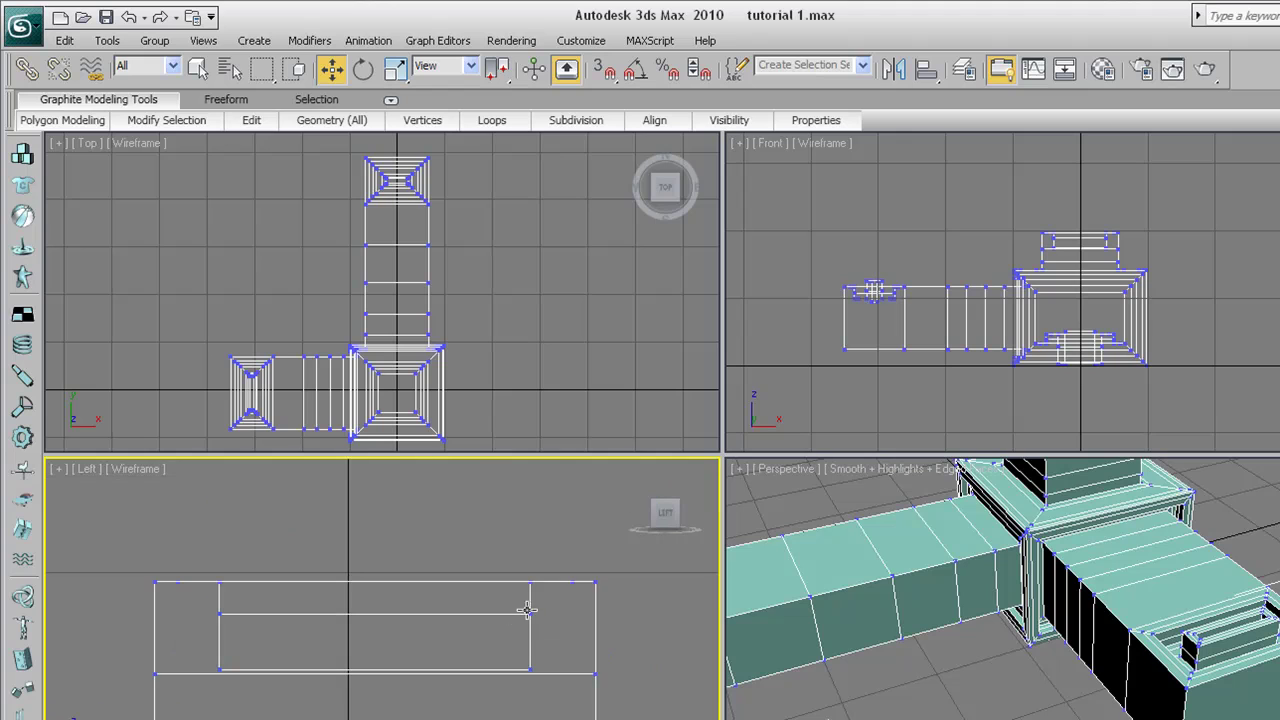
{"action": "left_click", "coordinate": [531, 611]}
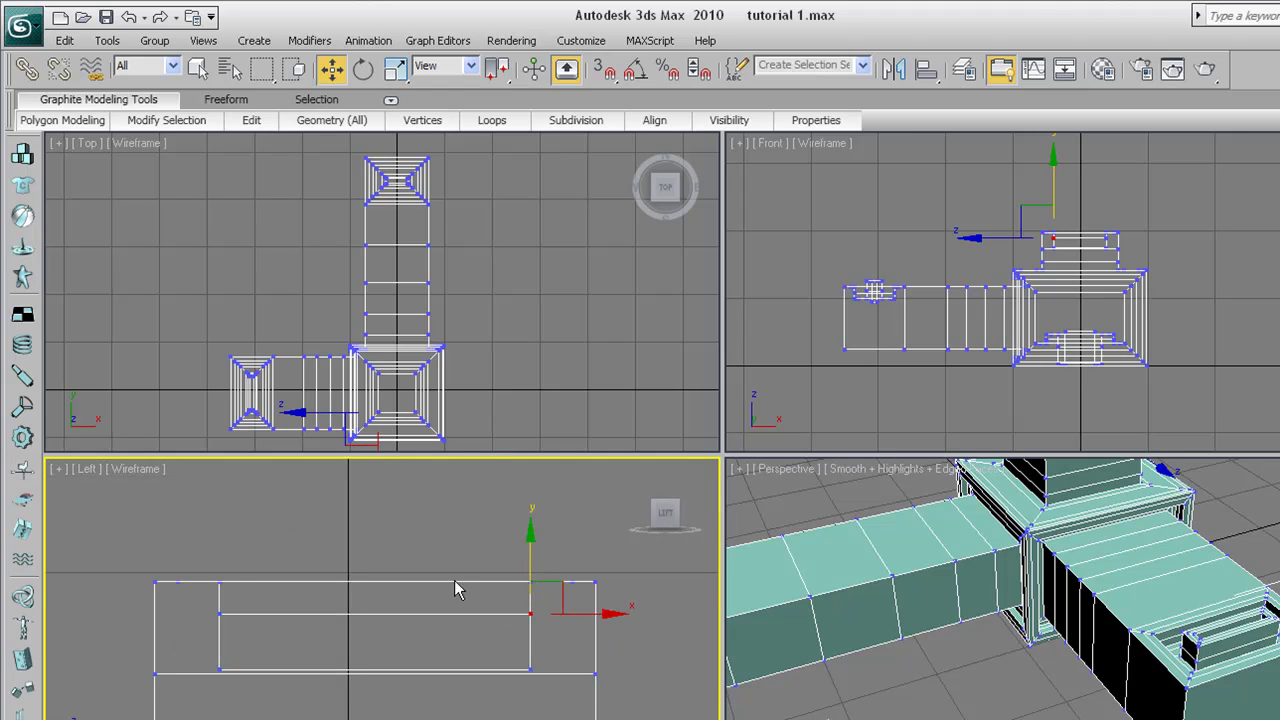
{"action": "left_click", "coordinate": [218, 581]}
{"action": "middle_click_drag", "start_coordinate": [960, 550], "coordinate": [950, 612]}
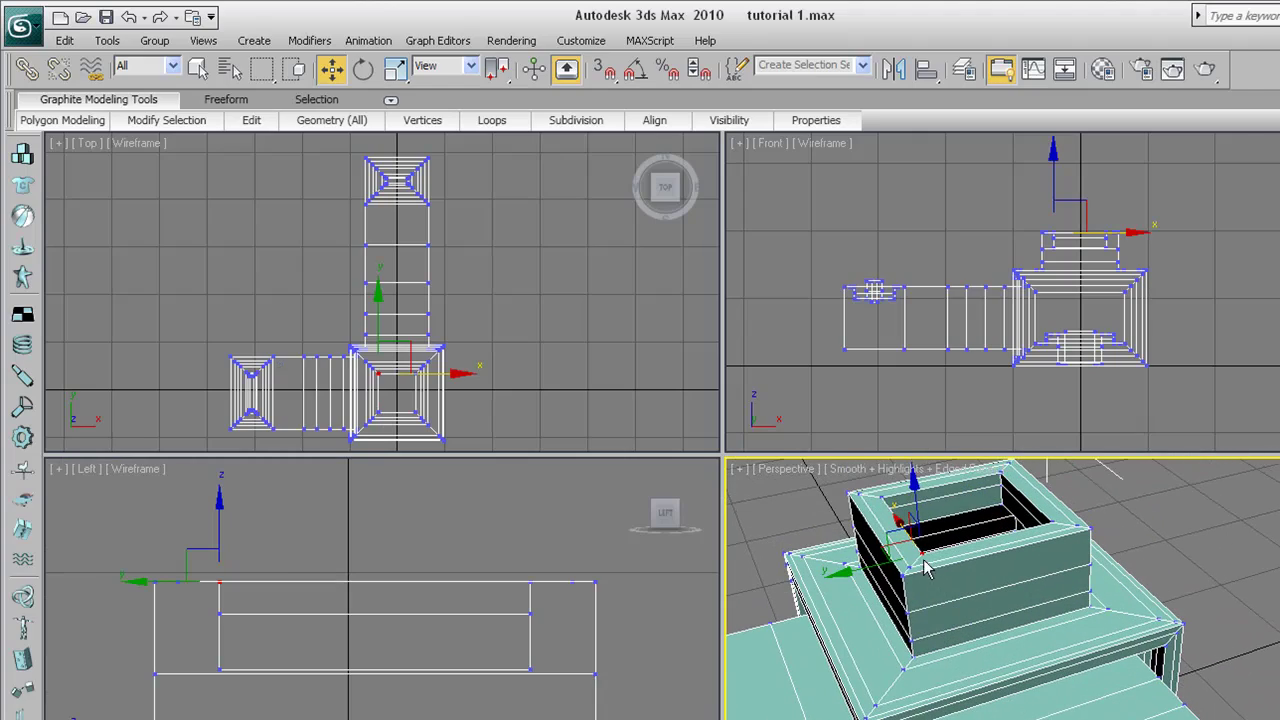
{"action": "middle_click_drag", "start_coordinate": [923, 548], "coordinate": [1017, 555]}
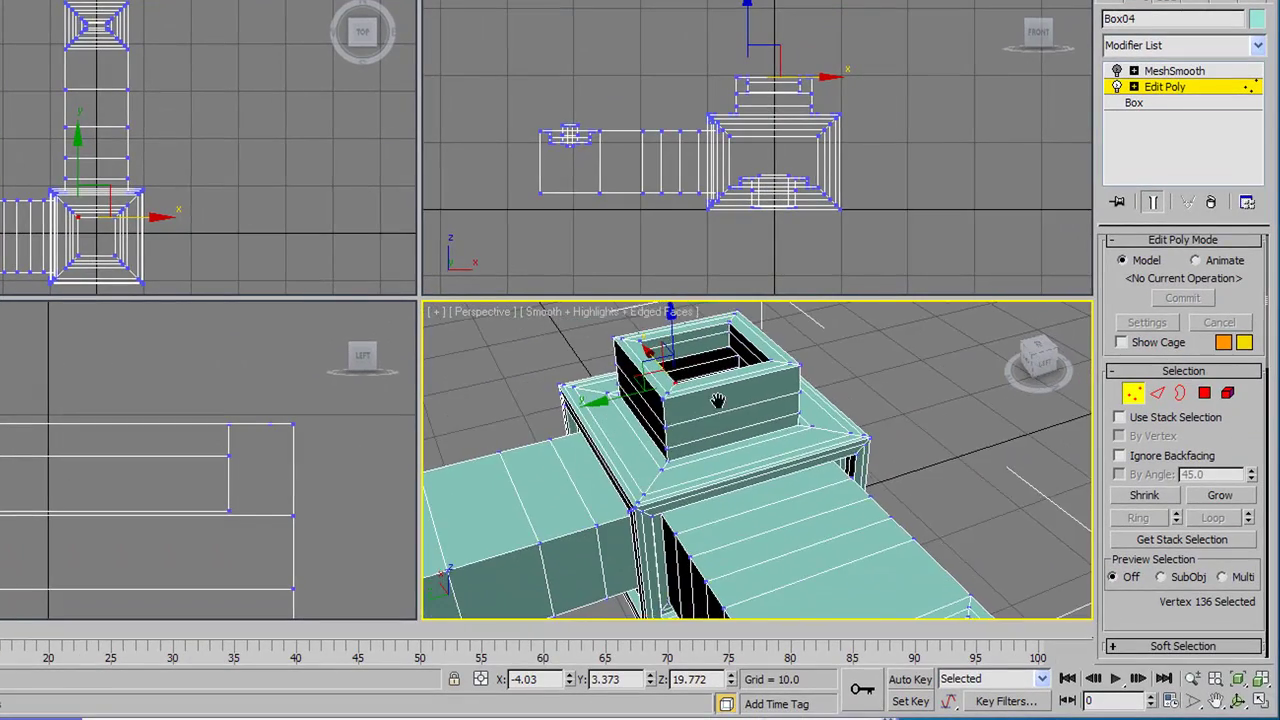
Examine the stepped opening at the short arm's end up close and from directly above
{"action": "scroll", "coordinate": [738, 398], "scroll_direction": "down", "scroll_amount": 2}
{"action": "middle_click_drag", "start_coordinate": [718, 400], "coordinate": [720, 370]}
{"action": "scroll", "coordinate": [139, 388], "scroll_direction": "down", "scroll_amount": 5}
{"action": "middle_click_drag", "start_coordinate": [116, 432], "coordinate": [143, 354]}
{"action": "scroll", "coordinate": [751, 480], "scroll_direction": "up", "scroll_amount": 6}
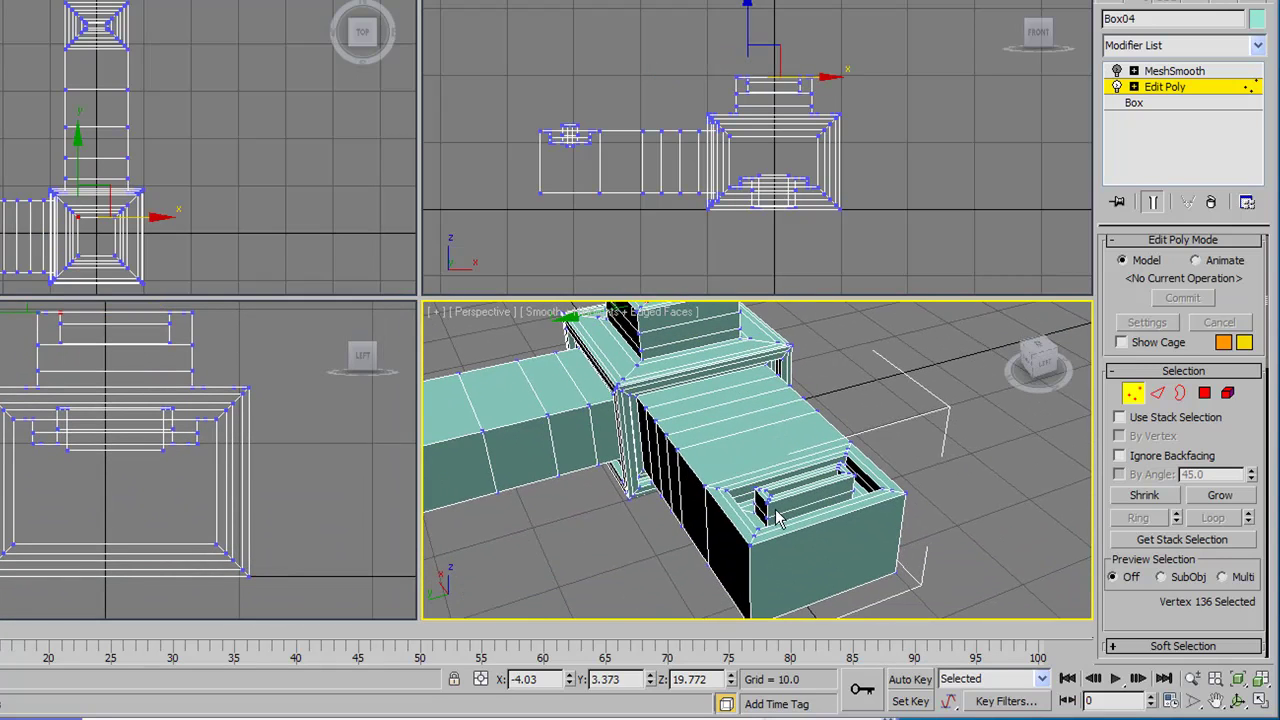
{"action": "scroll", "coordinate": [785, 530], "scroll_direction": "up", "scroll_amount": 4}
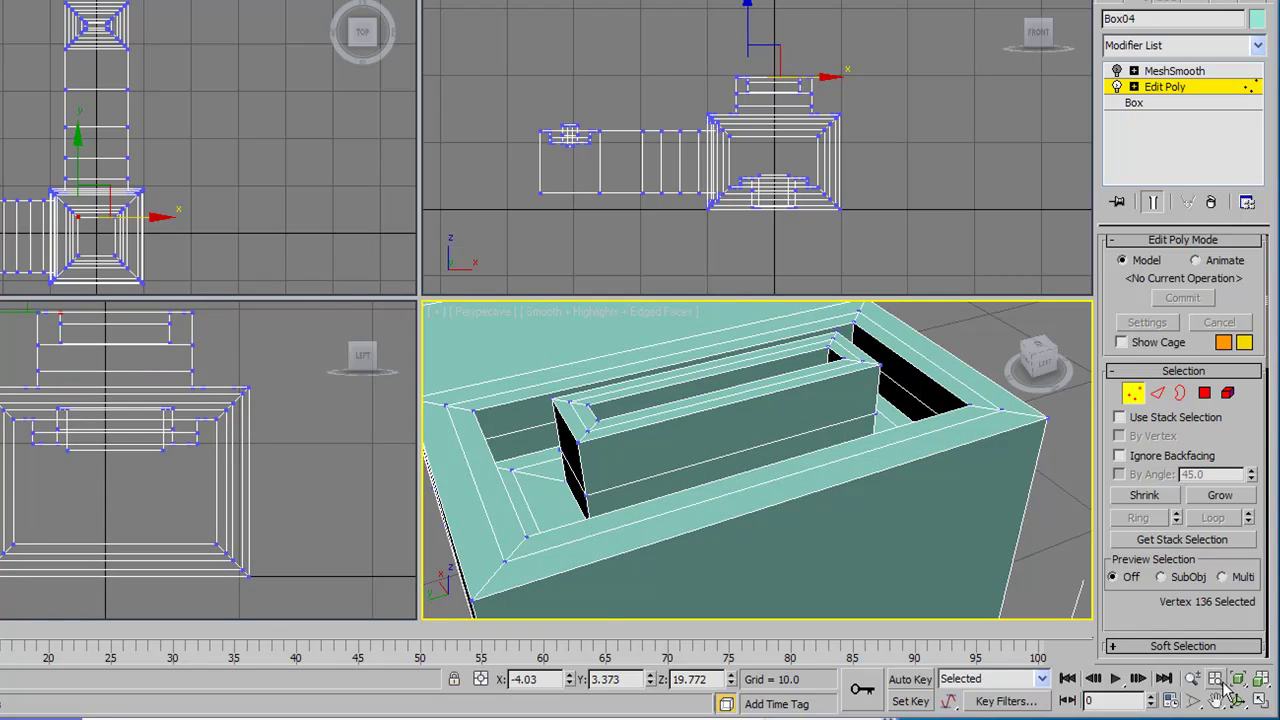
{"action": "left_click", "coordinate": [1238, 700]}
{"action": "left_click_drag", "start_coordinate": [790, 490], "coordinate": [695, 502]}
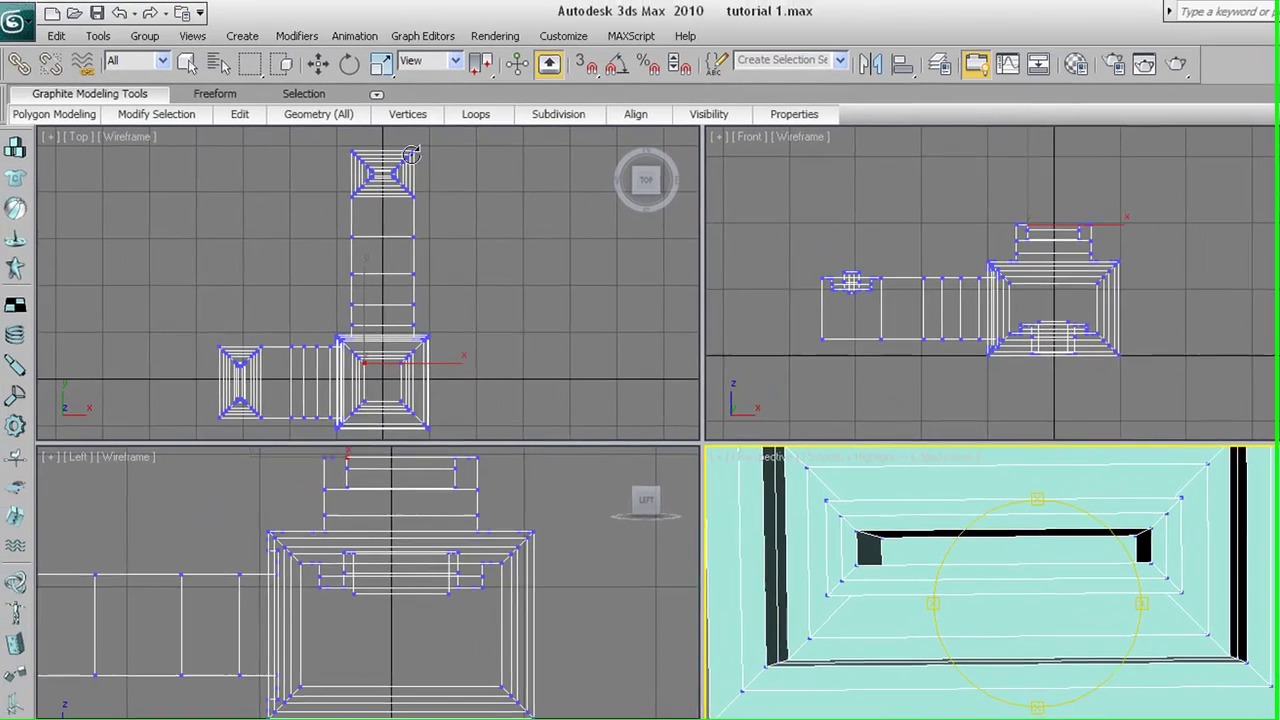
Move the vertices at both ends of the short arm's innermost rim inward along Y in the Top view to shorten the rim
{"action": "left_click", "coordinate": [318, 63]}
{"action": "mouse_move", "coordinate": [396, 353]}
{"action": "middle_mouse_down"}
{"action": "mouse_move", "coordinate": [404, 286]}
{"action": "mouse_move", "coordinate": [417, 356]}
{"action": "middle_mouse_up"}
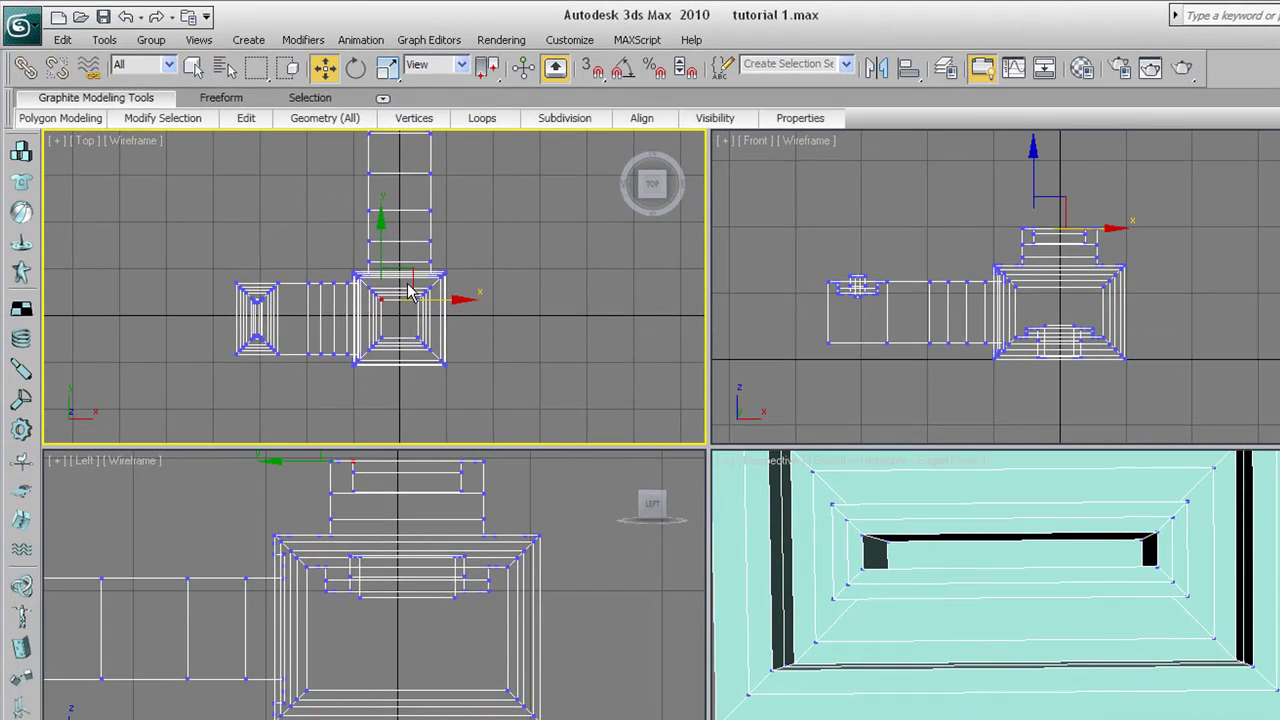
{"action": "middle_click_drag", "start_coordinate": [246, 229], "coordinate": [436, 306]}
{"action": "scroll", "coordinate": [434, 306], "scroll_direction": "up", "scroll_amount": 5}
{"action": "scroll", "coordinate": [429, 294], "scroll_direction": "up", "scroll_amount": 2}
{"action": "scroll", "coordinate": [397, 317], "scroll_direction": "up", "scroll_amount": 2}
{"action": "scroll", "coordinate": [400, 297], "scroll_direction": "up", "scroll_amount": 2}
{"action": "scroll", "coordinate": [380, 280], "scroll_direction": "down", "scroll_amount": 4}
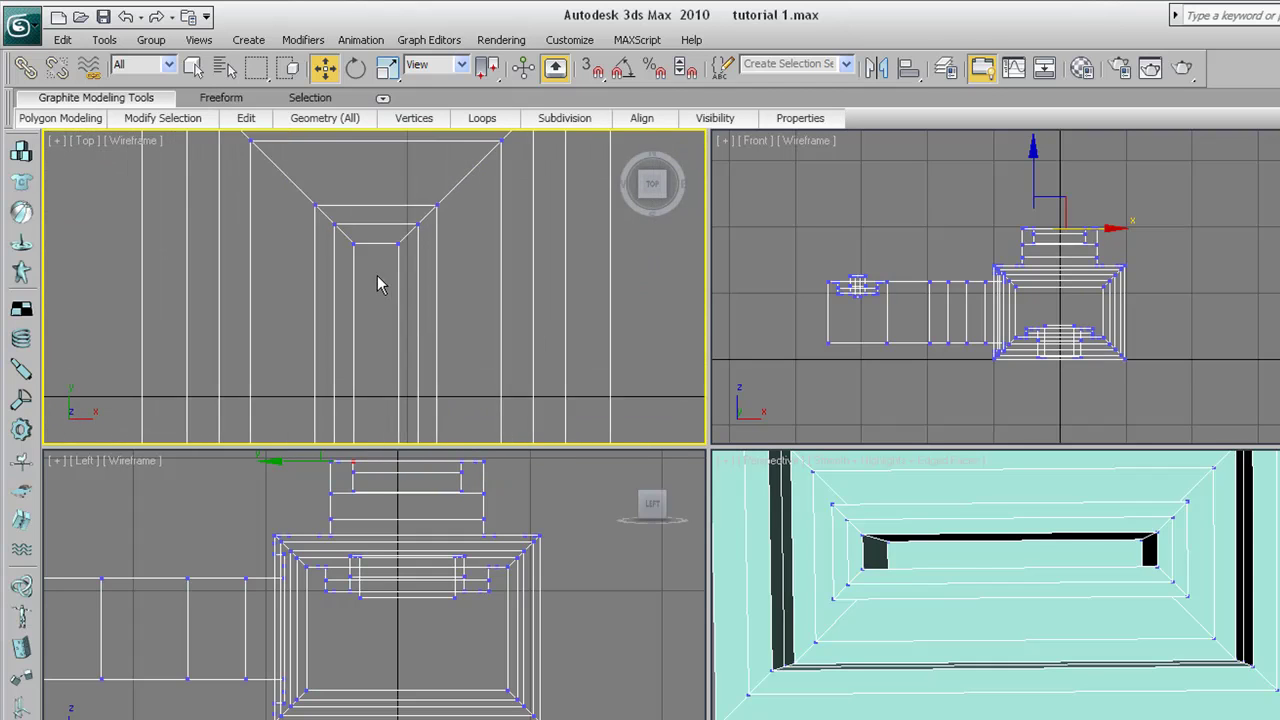
{"action": "scroll", "coordinate": [315, 290], "scroll_direction": "down", "scroll_amount": 3}
{"action": "scroll", "coordinate": [370, 300], "scroll_direction": "up", "scroll_amount": 3}
{"action": "middle_click_drag", "start_coordinate": [366, 286], "coordinate": [329, 219]}
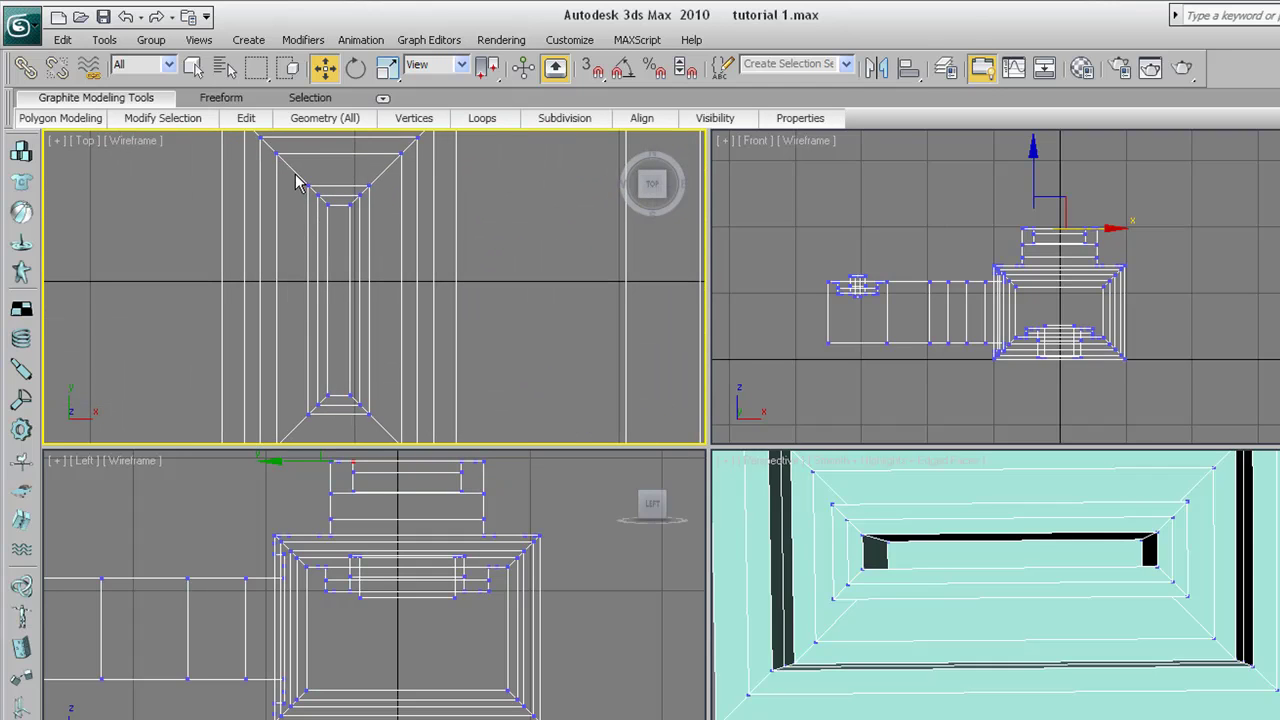
{"action": "left_click_drag", "start_coordinate": [347, 220], "coordinate": [394, 234]}
{"action": "scroll", "coordinate": [340, 190], "scroll_direction": "up", "scroll_amount": 2}
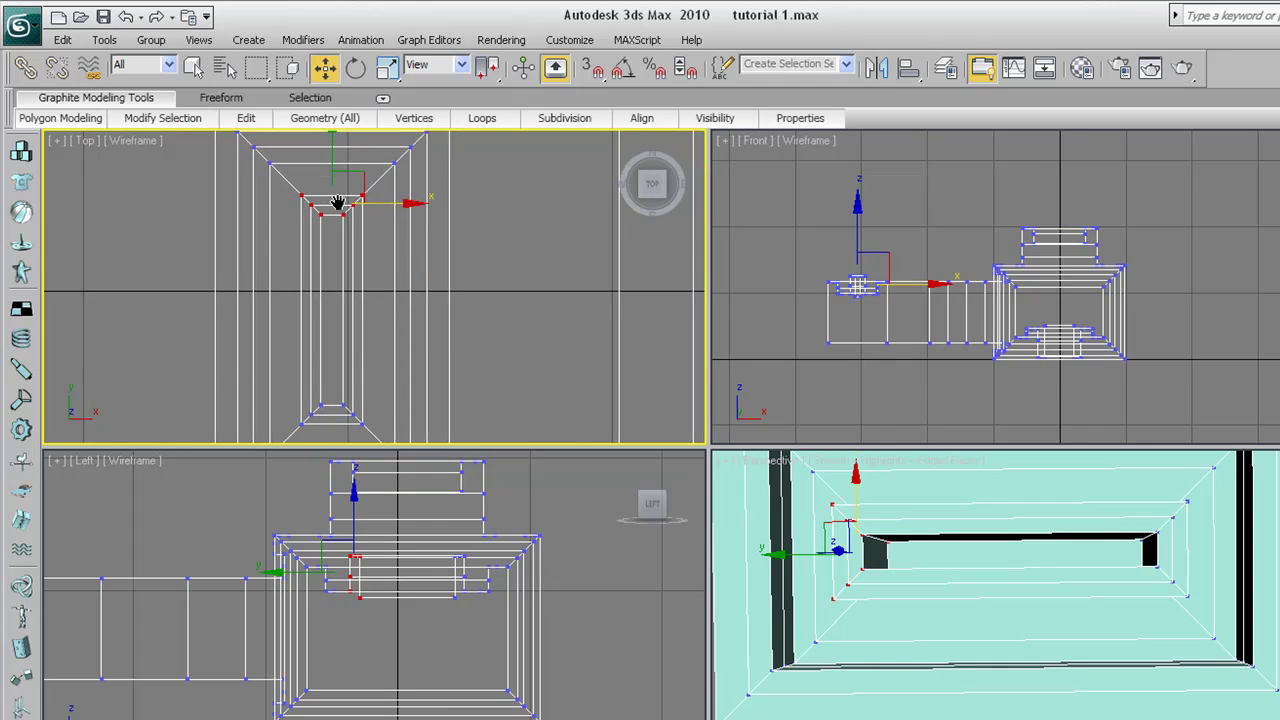
{"action": "left_click_drag", "start_coordinate": [331, 160], "coordinate": [331, 202]}
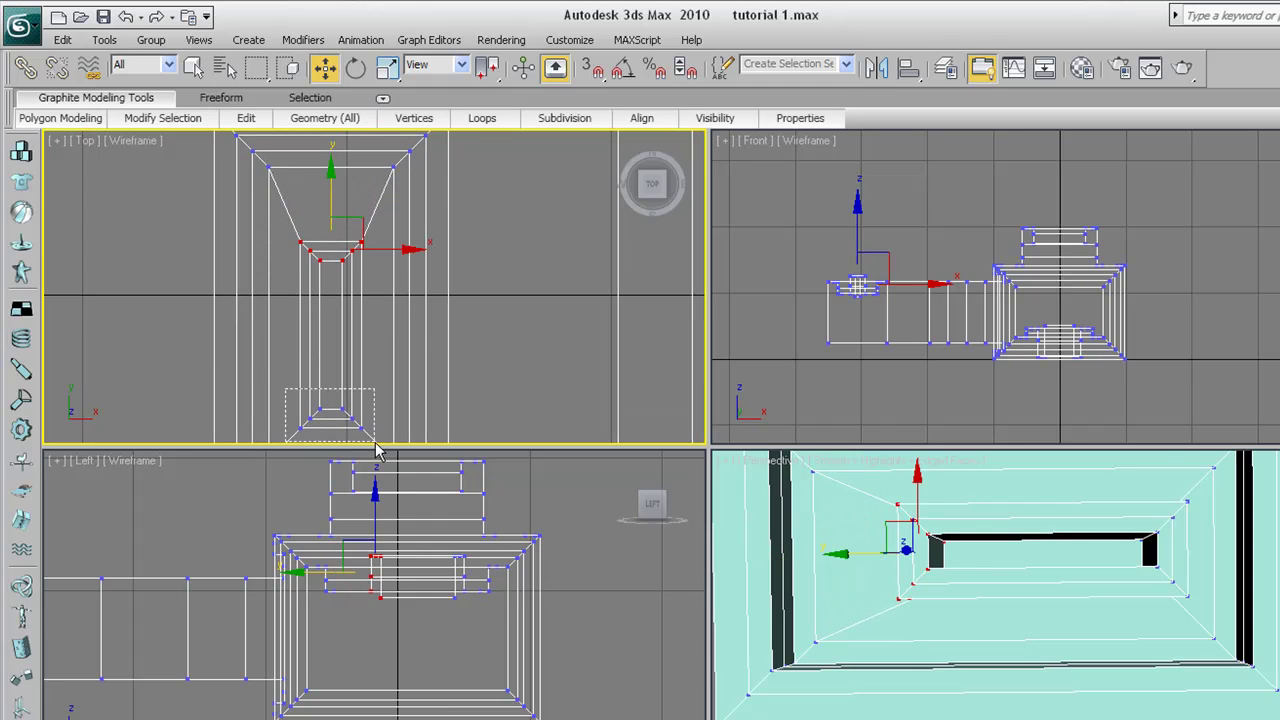
{"action": "left_click_drag", "start_coordinate": [378, 452], "coordinate": [380, 443]}
{"action": "left_click_drag", "start_coordinate": [328, 342], "coordinate": [332, 294]}
Move the innermost rim's vertices on the side facing the tap body outward along X in the Top view
{"action": "left_click_drag", "start_coordinate": [358, 343], "coordinate": [375, 398]}
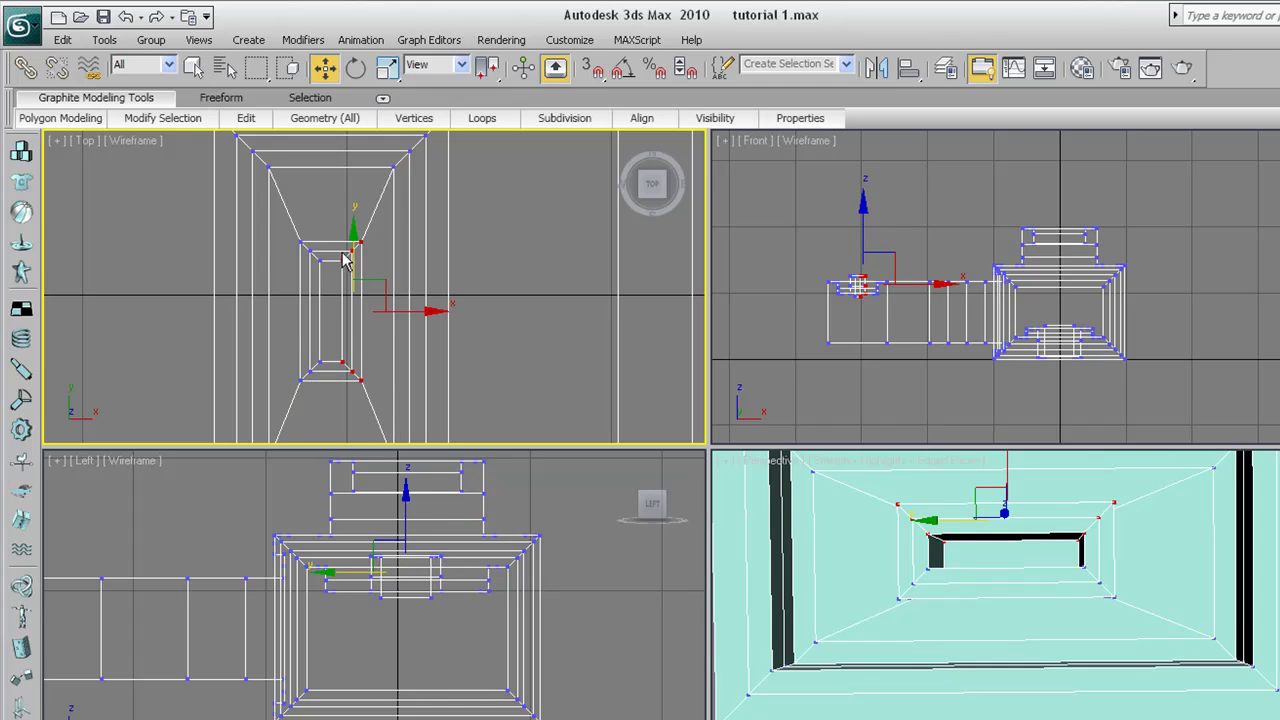
{"action": "left_click", "coordinate": [335, 204]}
{"action": "left_click", "coordinate": [358, 242]}
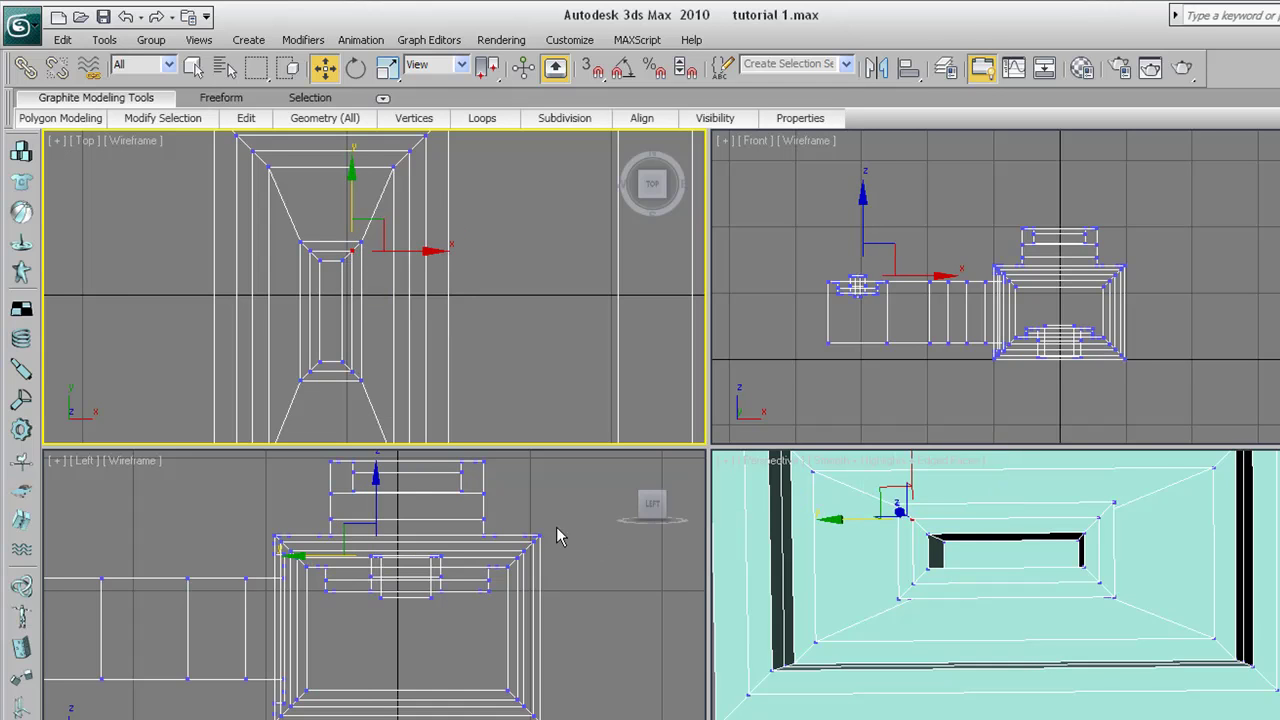
{"action": "middle_click_drag", "start_coordinate": [886, 586], "coordinate": [971, 529]}
{"action": "middle_click_drag", "start_coordinate": [352, 302], "coordinate": [349, 297]}
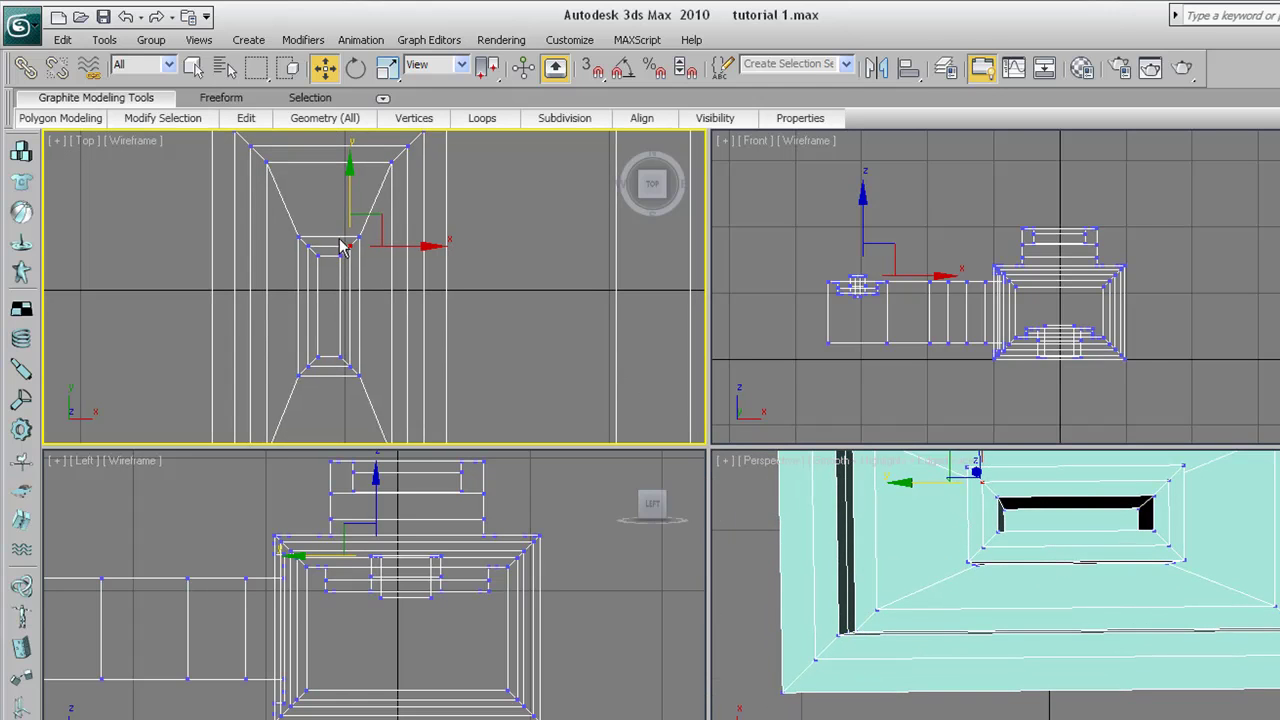
{"action": "left_click_drag", "start_coordinate": [338, 245], "coordinate": [363, 337]}
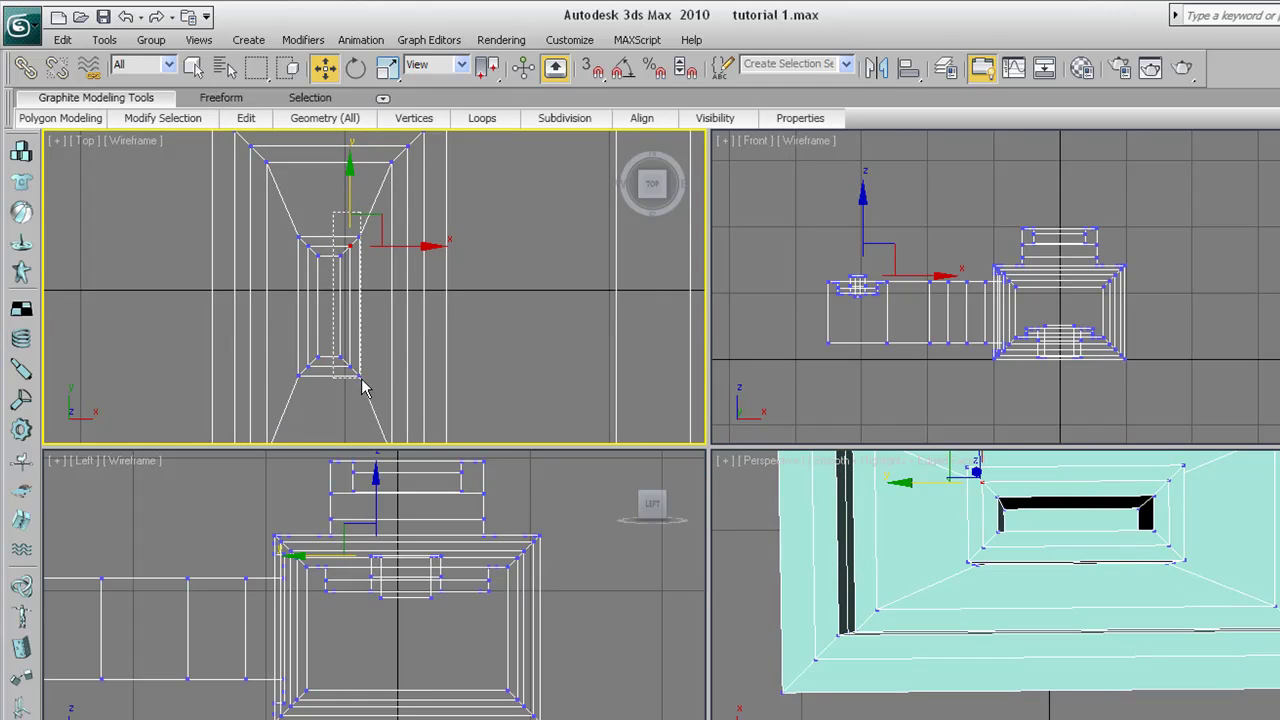
{"action": "left_click_drag", "start_coordinate": [367, 394], "coordinate": [367, 394]}
{"action": "left_click_drag", "start_coordinate": [419, 305], "coordinate": [442, 306]}
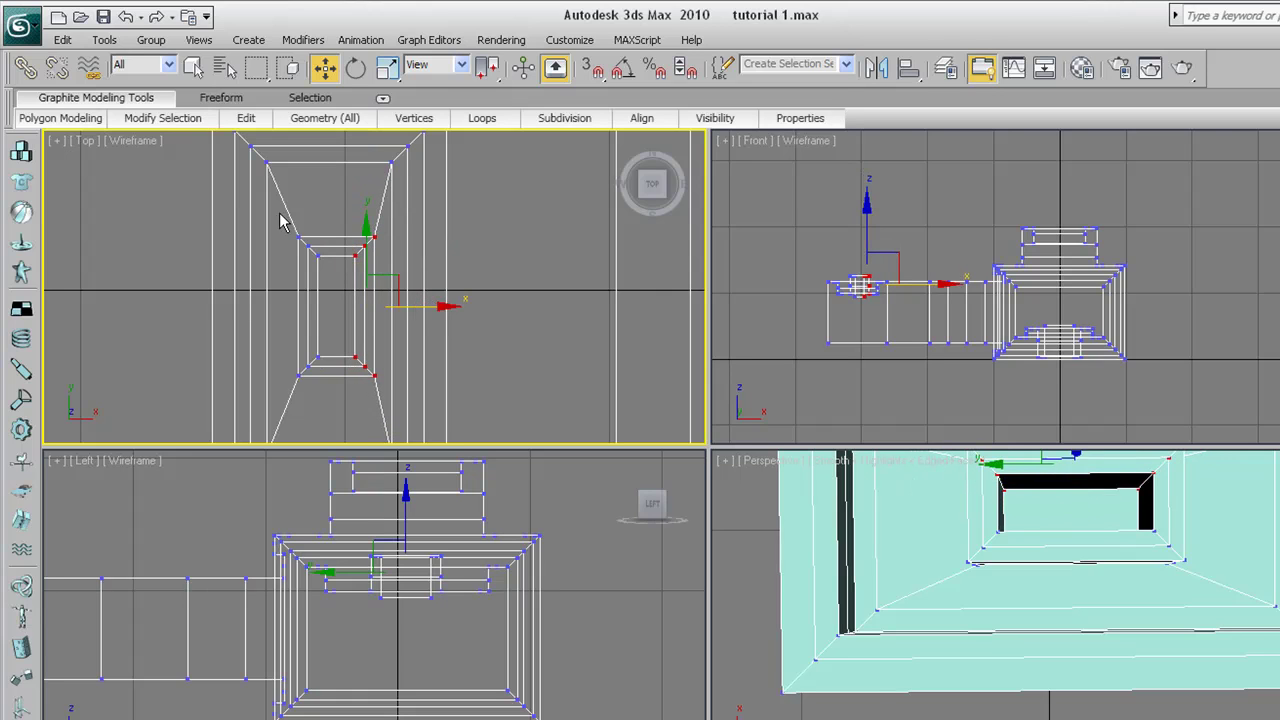
Move the innermost rim's vertices on the side away from the tap body outward along X to widen the opening
{"action": "left_click_drag", "start_coordinate": [322, 400], "coordinate": [330, 400], "text": "ctrl"}
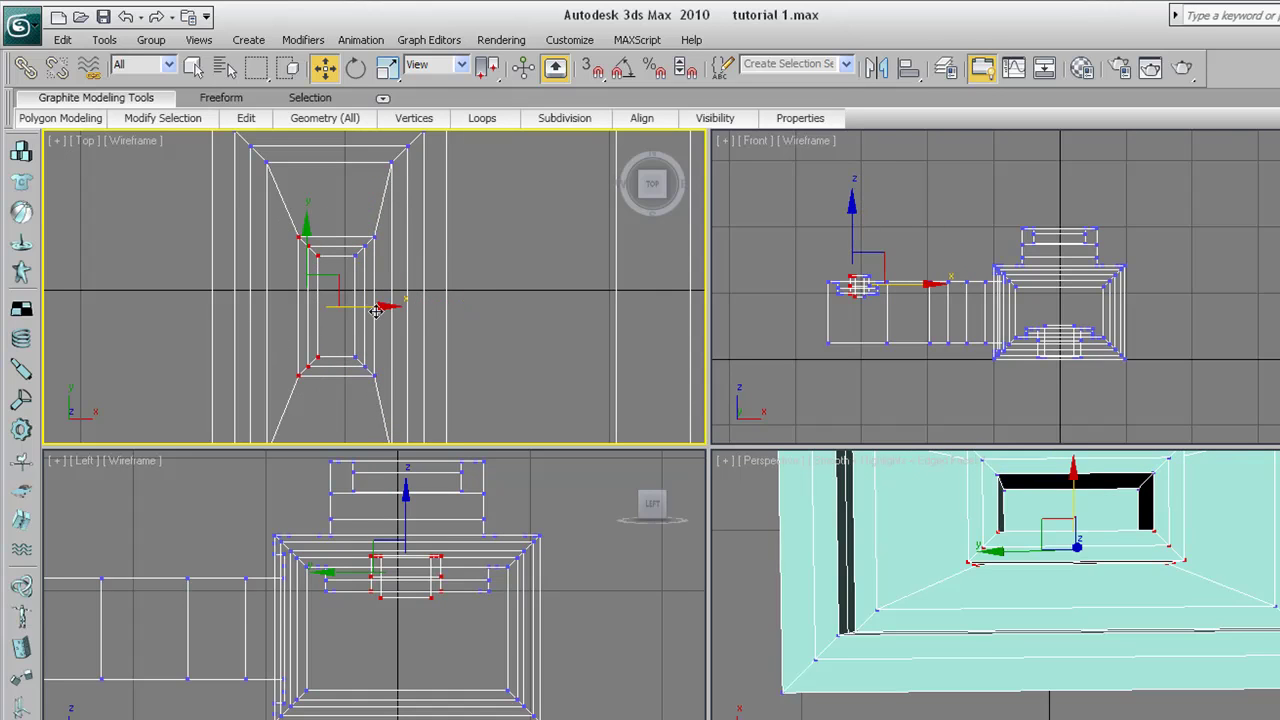
{"action": "left_click_drag", "start_coordinate": [379, 307], "coordinate": [358, 307]}
{"action": "middle_click_drag", "start_coordinate": [361, 307], "coordinate": [339, 281]}
{"action": "middle_click_drag", "start_coordinate": [1062, 563], "coordinate": [1054, 591]}
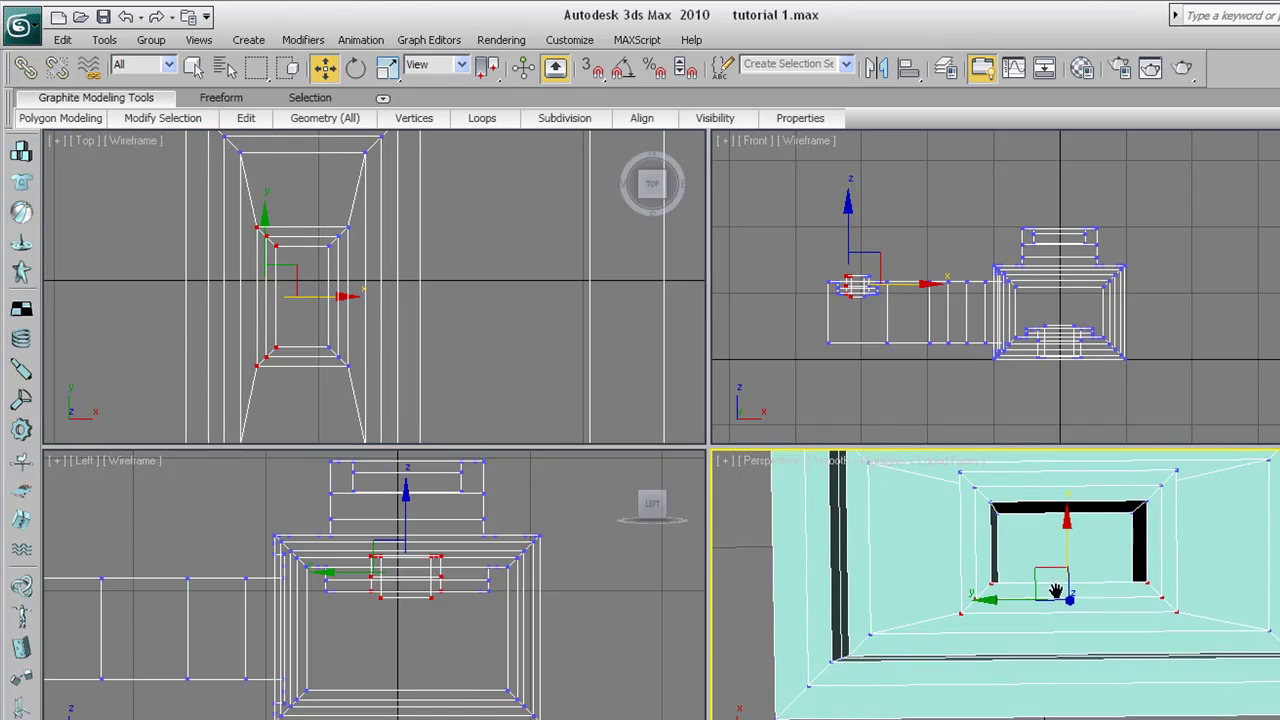
Bring both ends of the innermost rim closer together along Y until the small opening is nearly square
{"action": "middle_click_drag", "start_coordinate": [346, 252], "coordinate": [346, 249]}
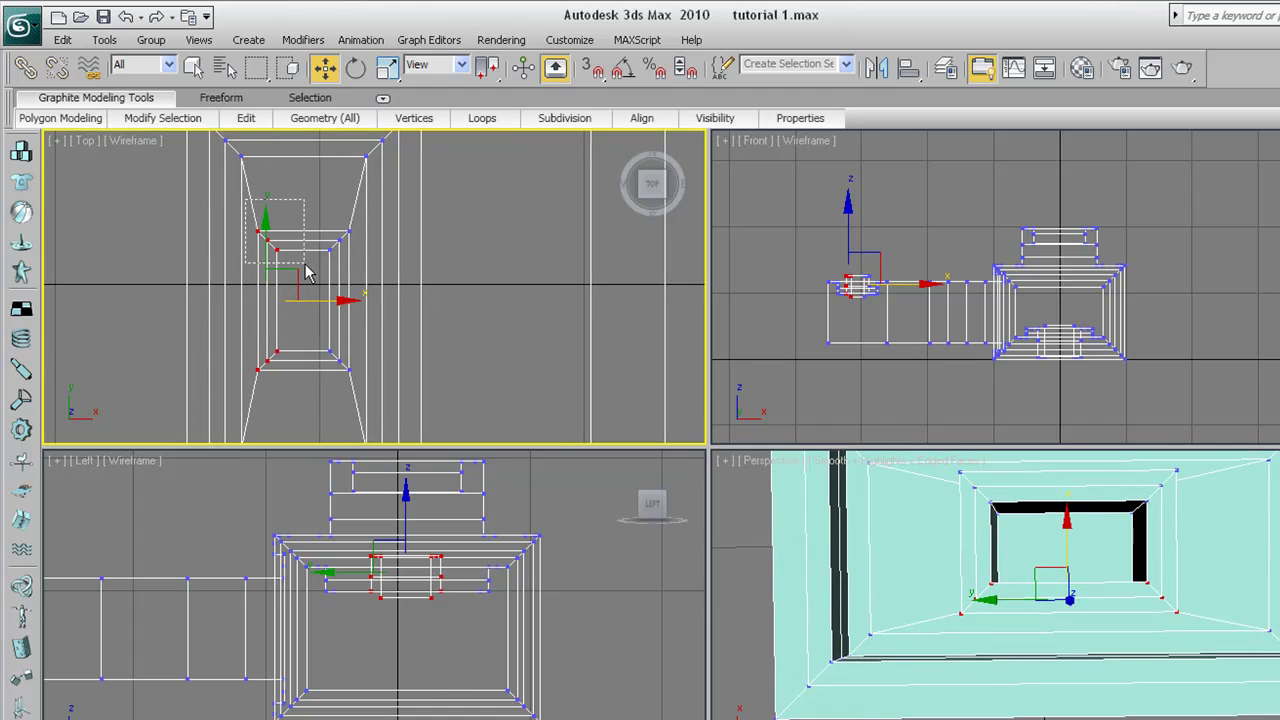
{"action": "left_click_drag", "start_coordinate": [360, 276], "coordinate": [360, 276]}
{"action": "middle_click_drag", "start_coordinate": [1058, 537], "coordinate": [1038, 556]}
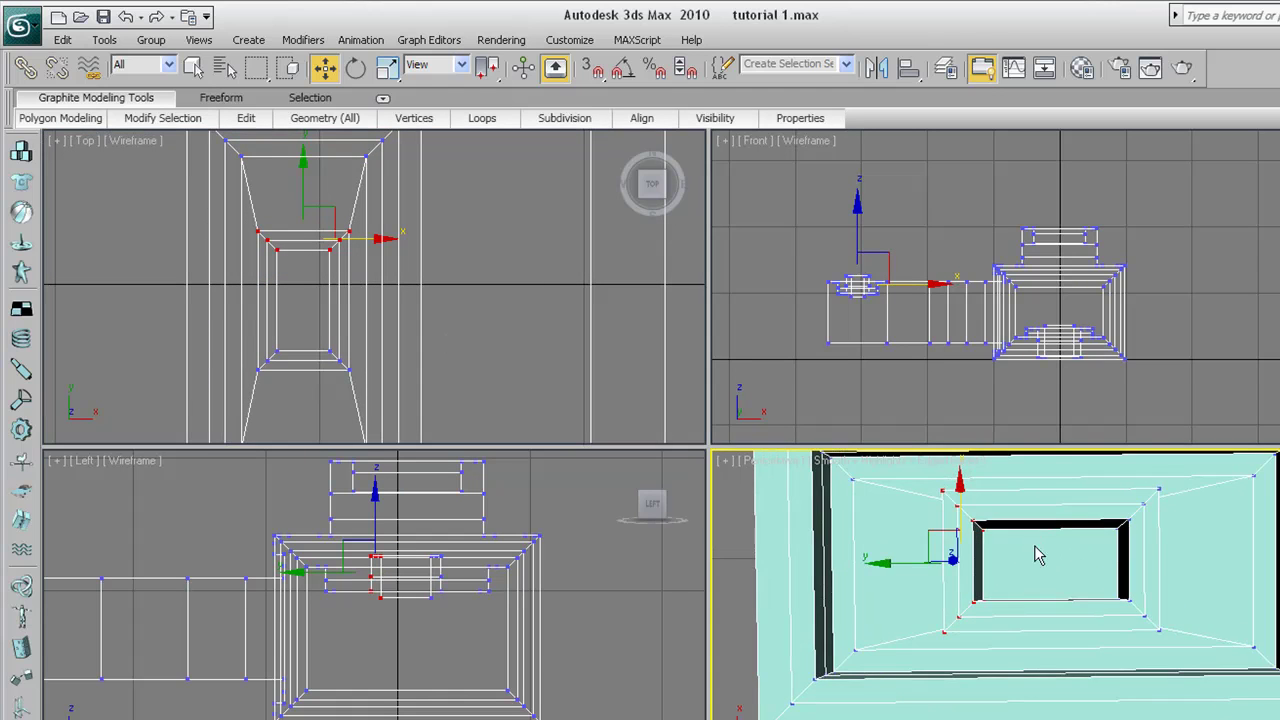
{"action": "middle_click", "coordinate": [303, 163]}
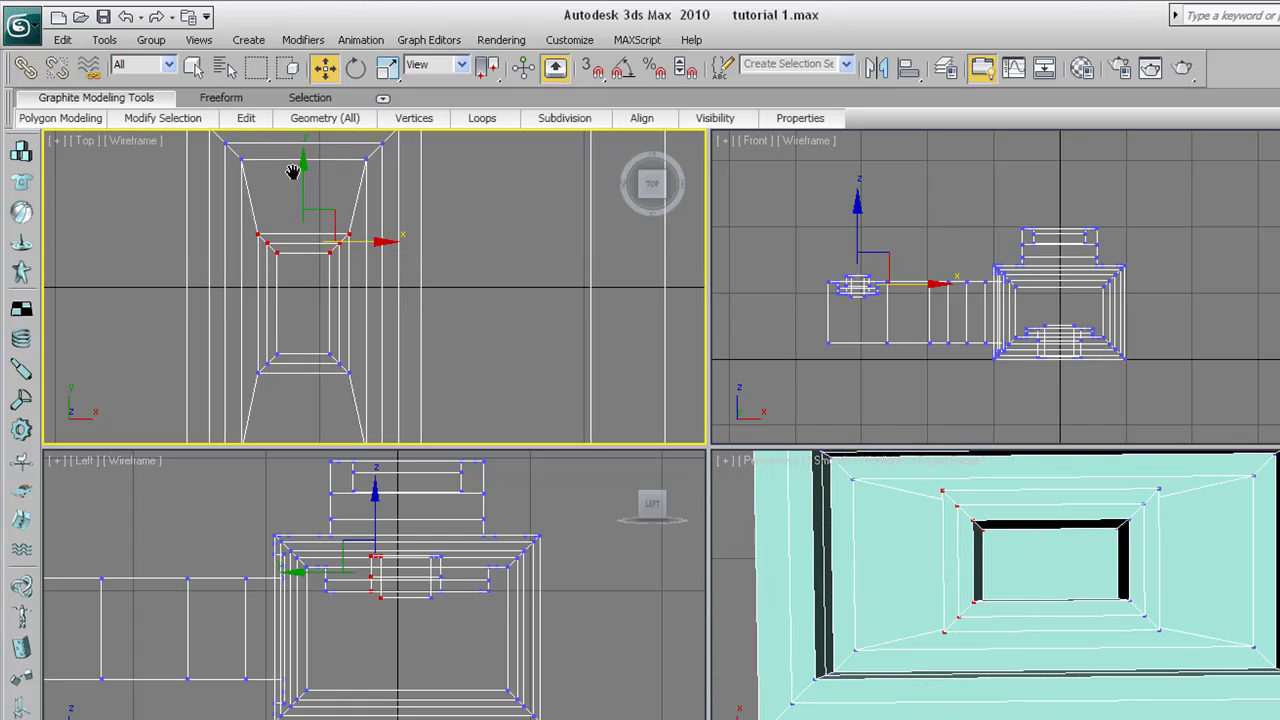
{"action": "left_click_drag", "start_coordinate": [302, 156], "coordinate": [301, 201]}
{"action": "left_click_drag", "start_coordinate": [363, 393], "coordinate": [363, 392]}
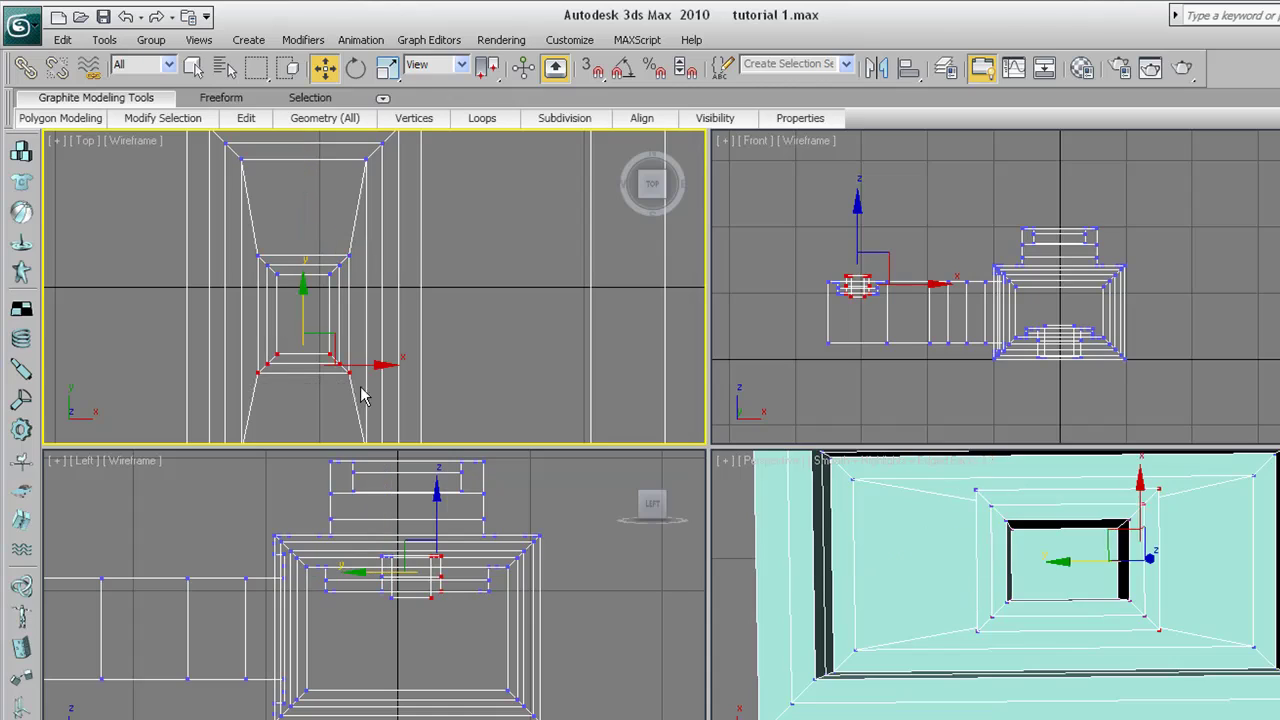
{"action": "left_click_drag", "start_coordinate": [303, 288], "coordinate": [303, 269]}
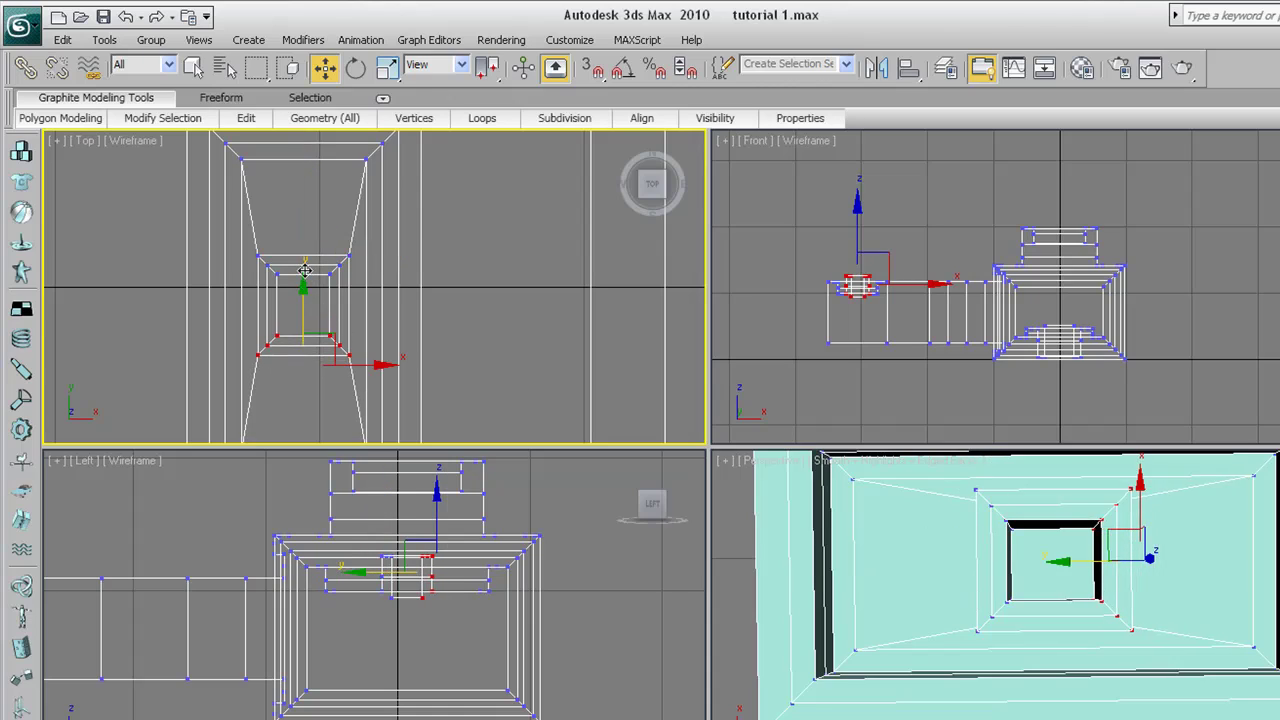
{"action": "middle_click_drag", "start_coordinate": [1146, 682], "coordinate": [1131, 668]}
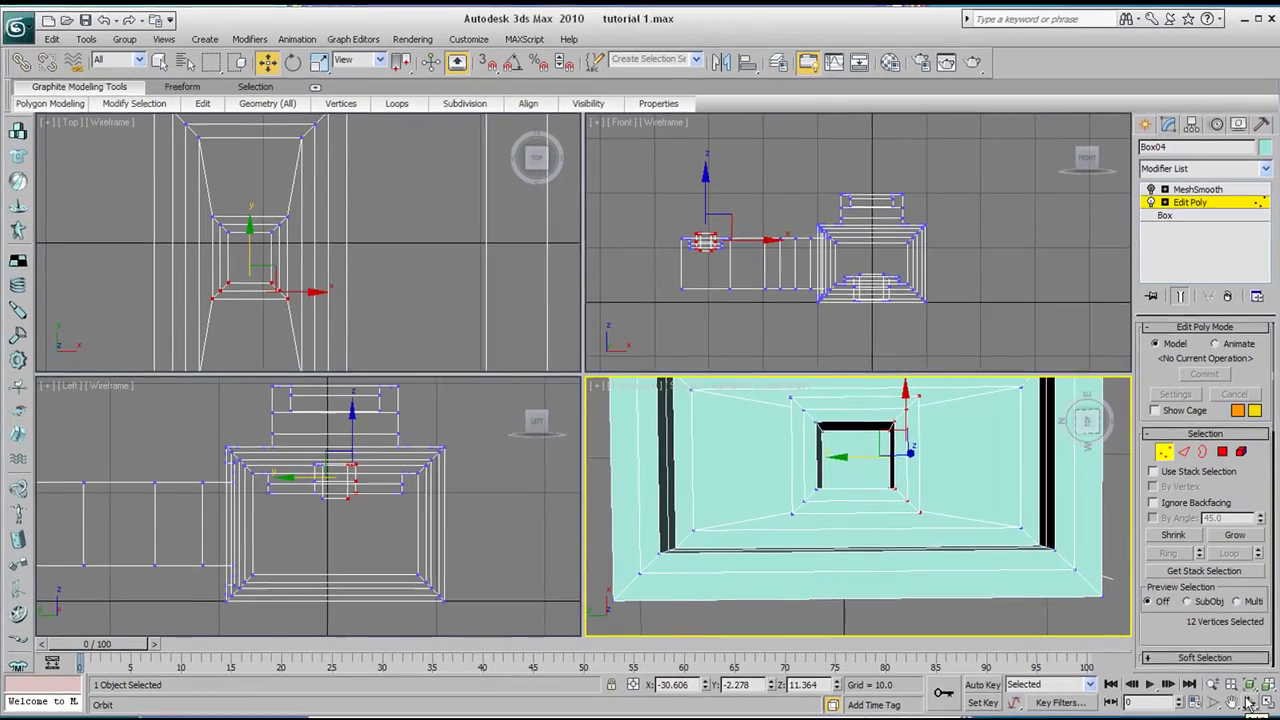
Turn on MeshSmooth's display and inspect the smoothed ring at the short arm's end in an enlarged Perspective view
{"action": "left_click", "coordinate": [1248, 703]}
{"action": "left_click_drag", "start_coordinate": [866, 517], "coordinate": [905, 488]}
{"action": "left_click_drag", "start_coordinate": [809, 493], "coordinate": [880, 482]}
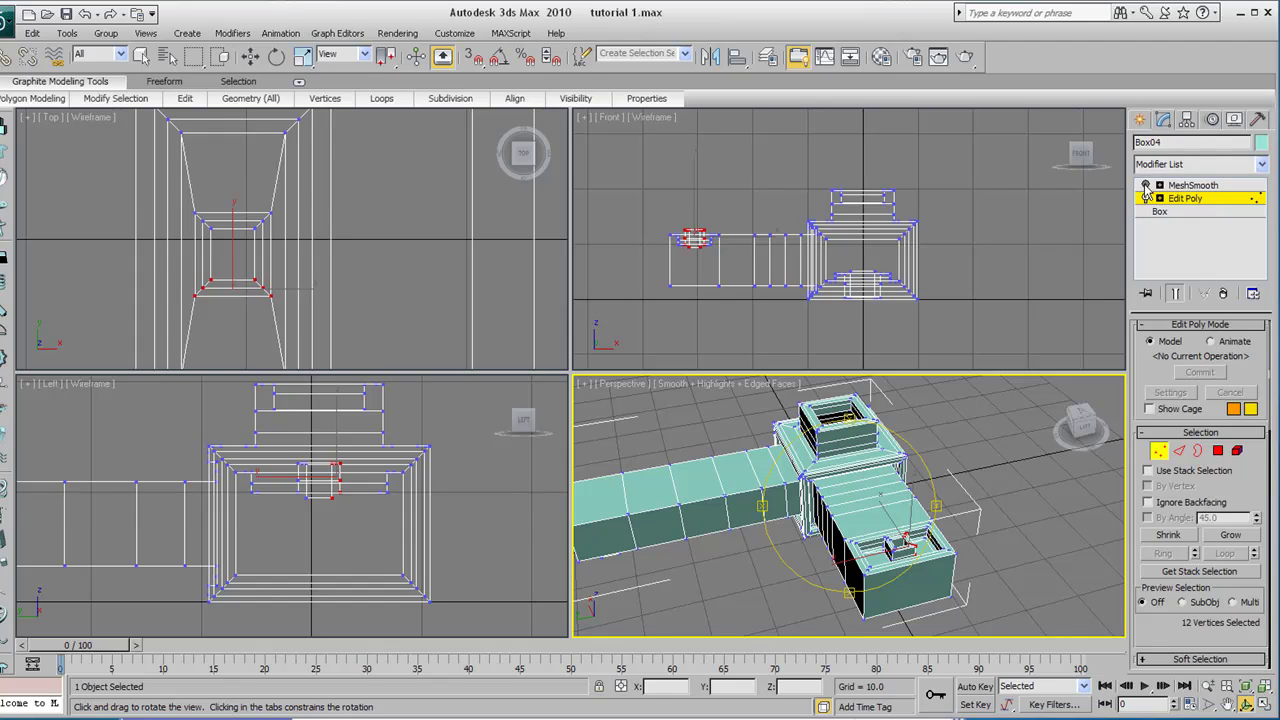
{"action": "left_click", "coordinate": [1146, 186]}
{"action": "left_click_drag", "start_coordinate": [880, 481], "coordinate": [722, 470]}
{"action": "key", "text": "alt+w"}
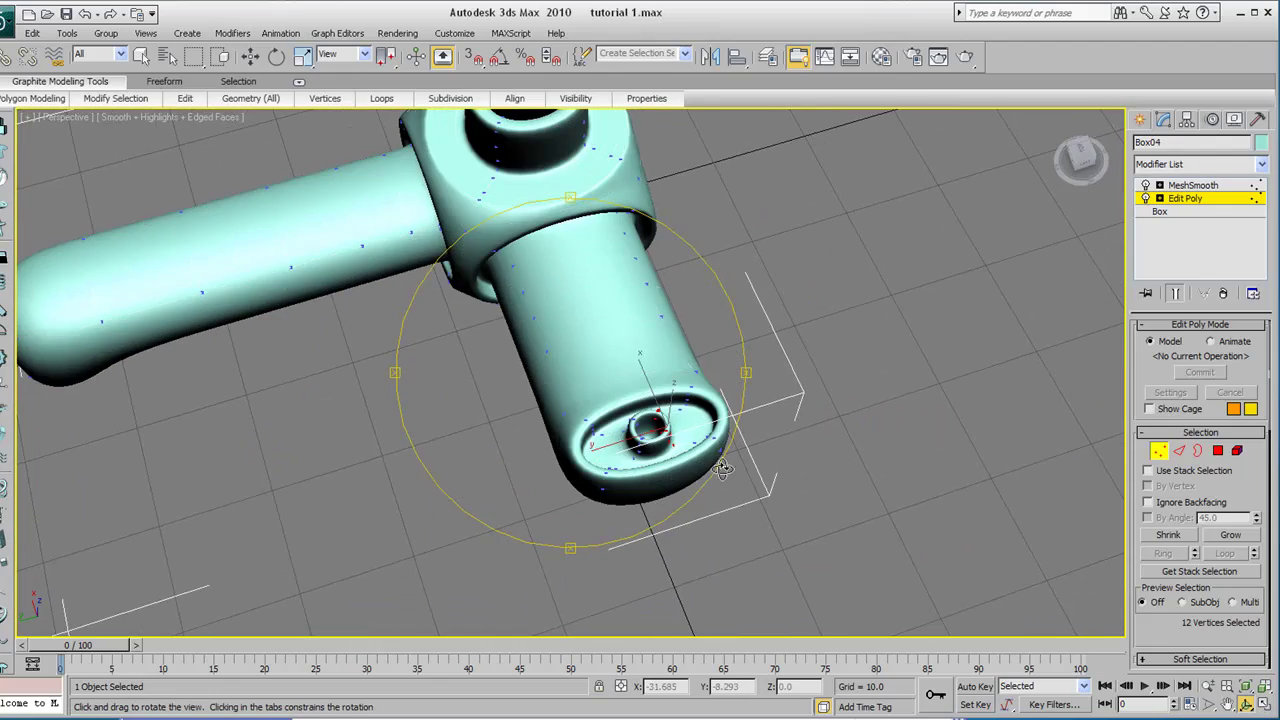
{"action": "left_click_drag", "start_coordinate": [640, 412], "coordinate": [697, 428]}
{"action": "left_click_drag", "start_coordinate": [633, 390], "coordinate": [603, 393]}
{"action": "scroll", "coordinate": [603, 393], "scroll_direction": "up", "scroll_amount": 5}
{"action": "scroll", "coordinate": [577, 391], "scroll_direction": "down", "scroll_amount": 2}
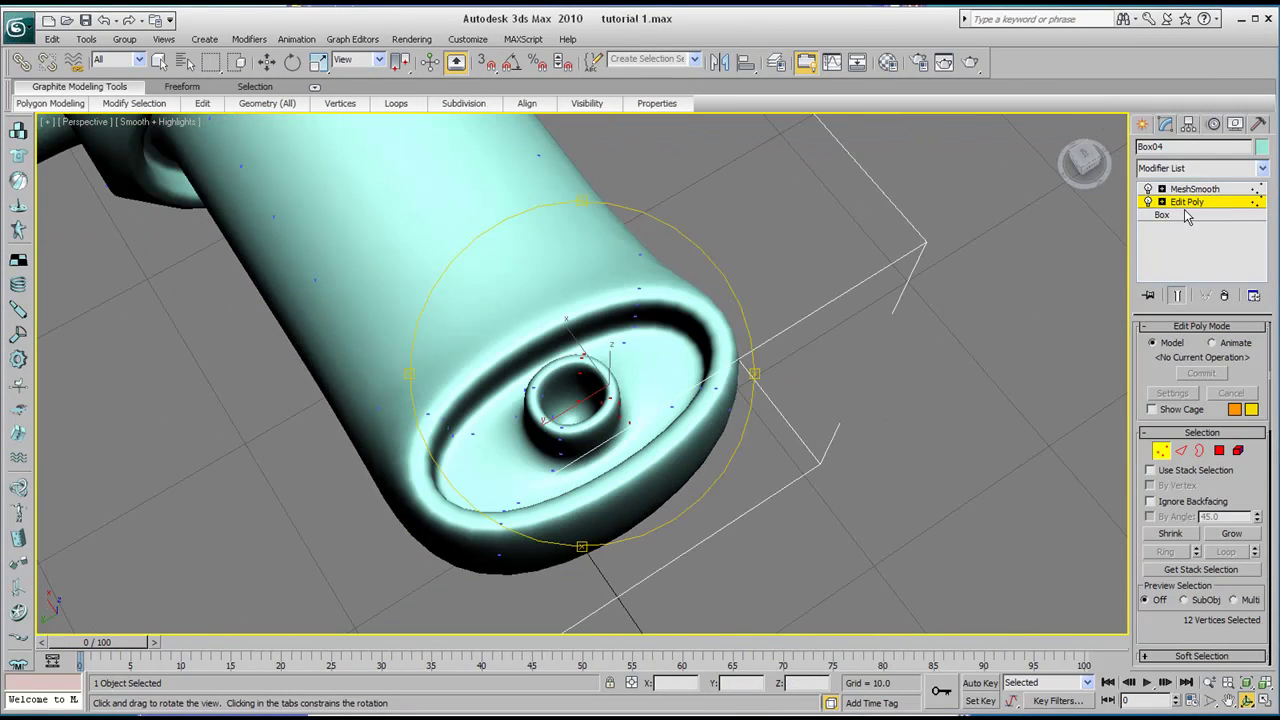
Delete the polygon closing the bottom of the small ring's hole at the short arm's end
{"action": "left_click", "coordinate": [1220, 451]}
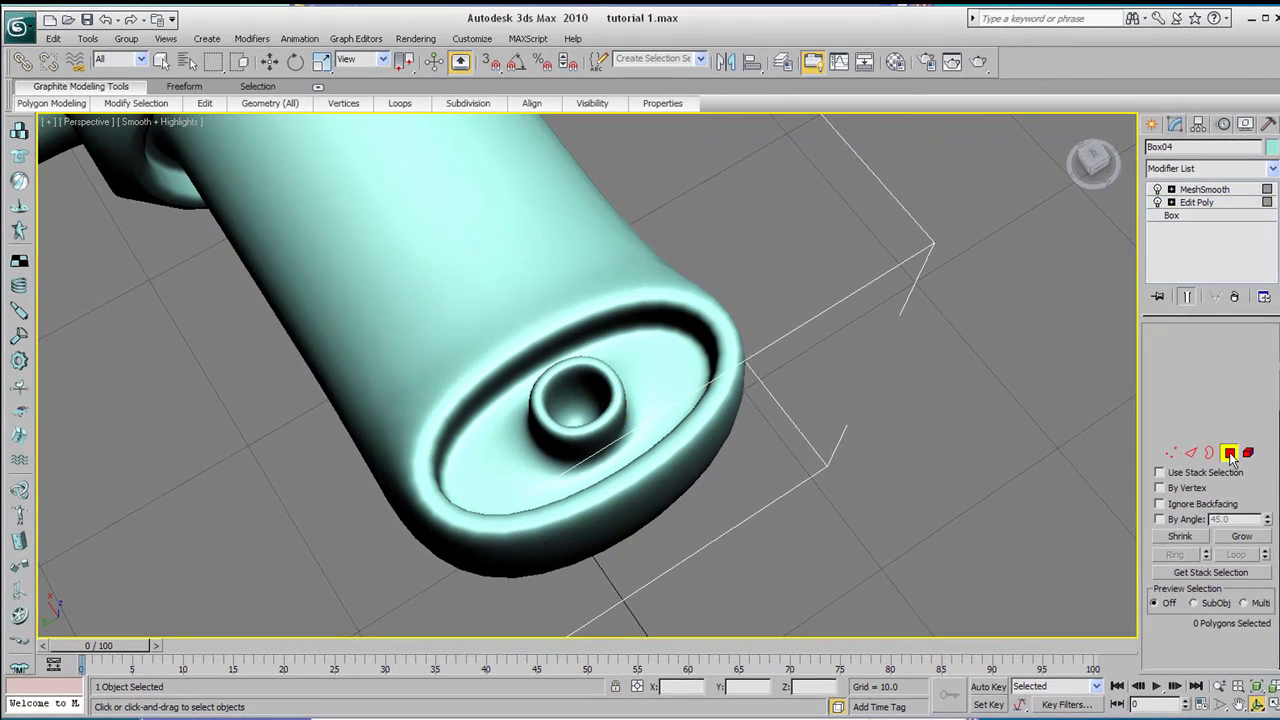
{"action": "left_click", "coordinate": [577, 419]}
{"action": "middle_click_drag", "start_coordinate": [577, 419], "coordinate": [556, 458]}
{"action": "key", "text": "Delete"}
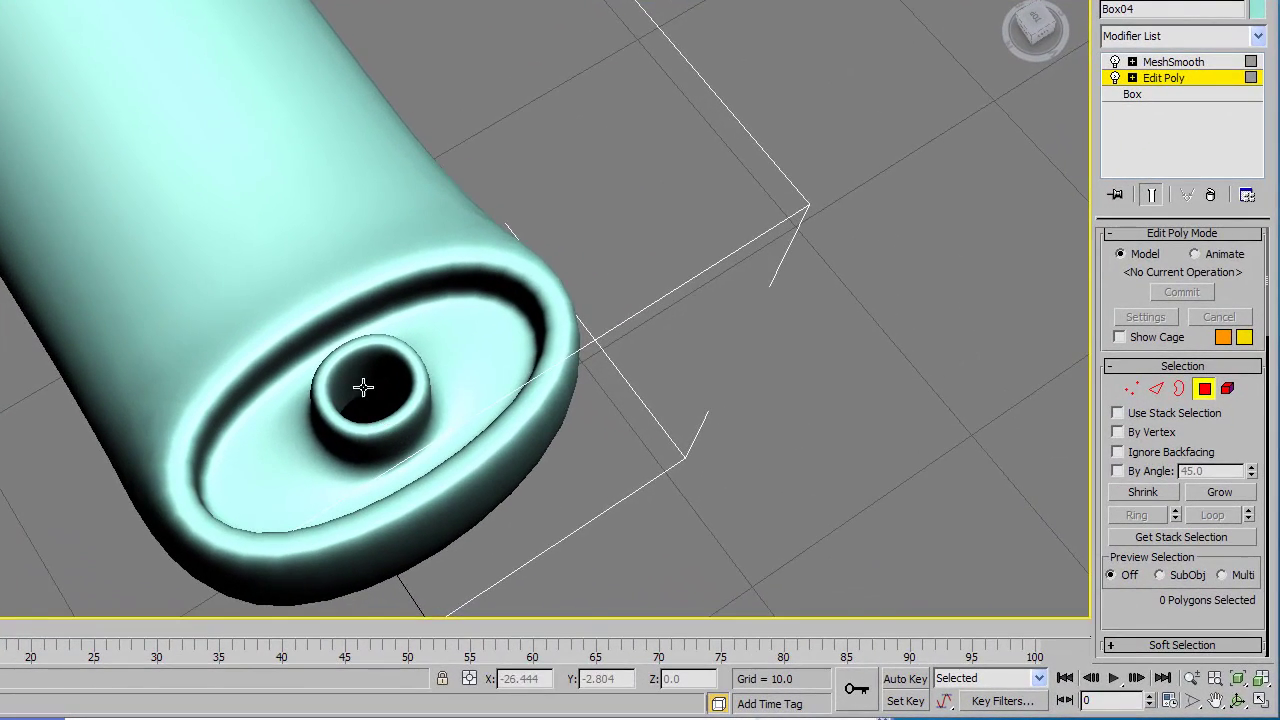
{"action": "scroll", "coordinate": [495, 400], "scroll_direction": "down", "scroll_amount": 6}
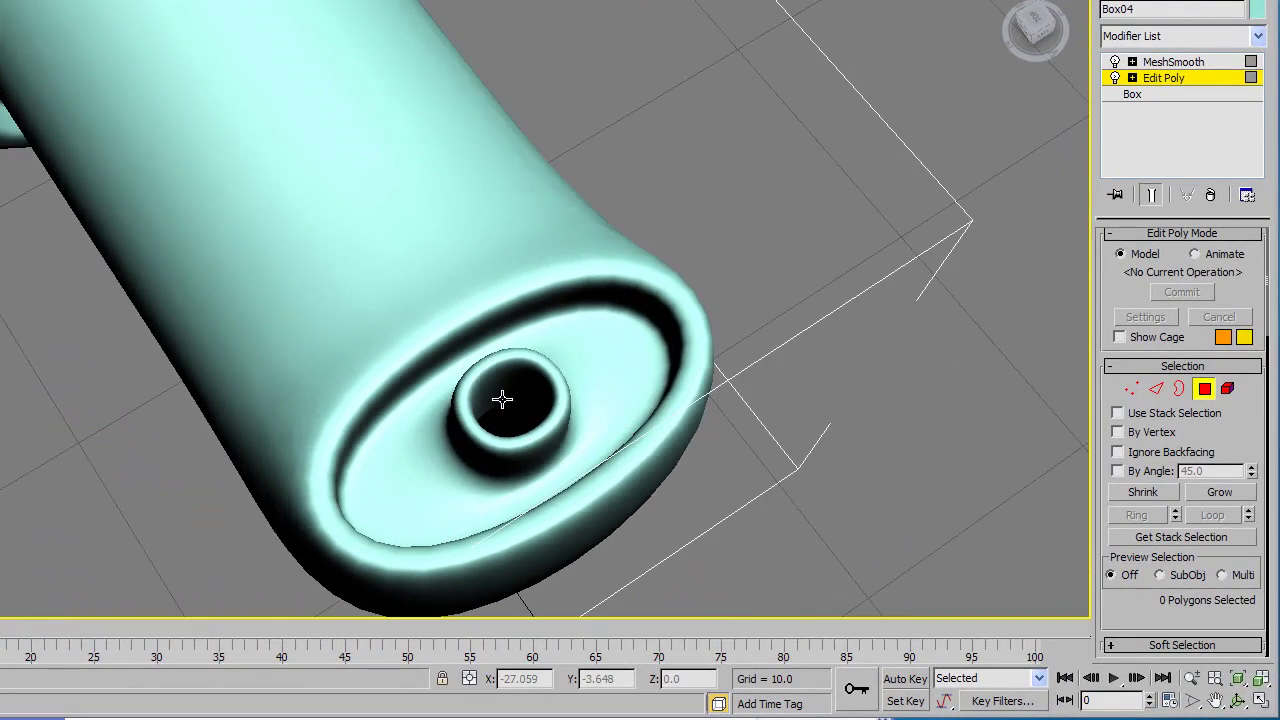
{"action": "left_click", "coordinate": [1237, 701]}
{"action": "left_click_drag", "start_coordinate": [335, 271], "coordinate": [509, 349]}
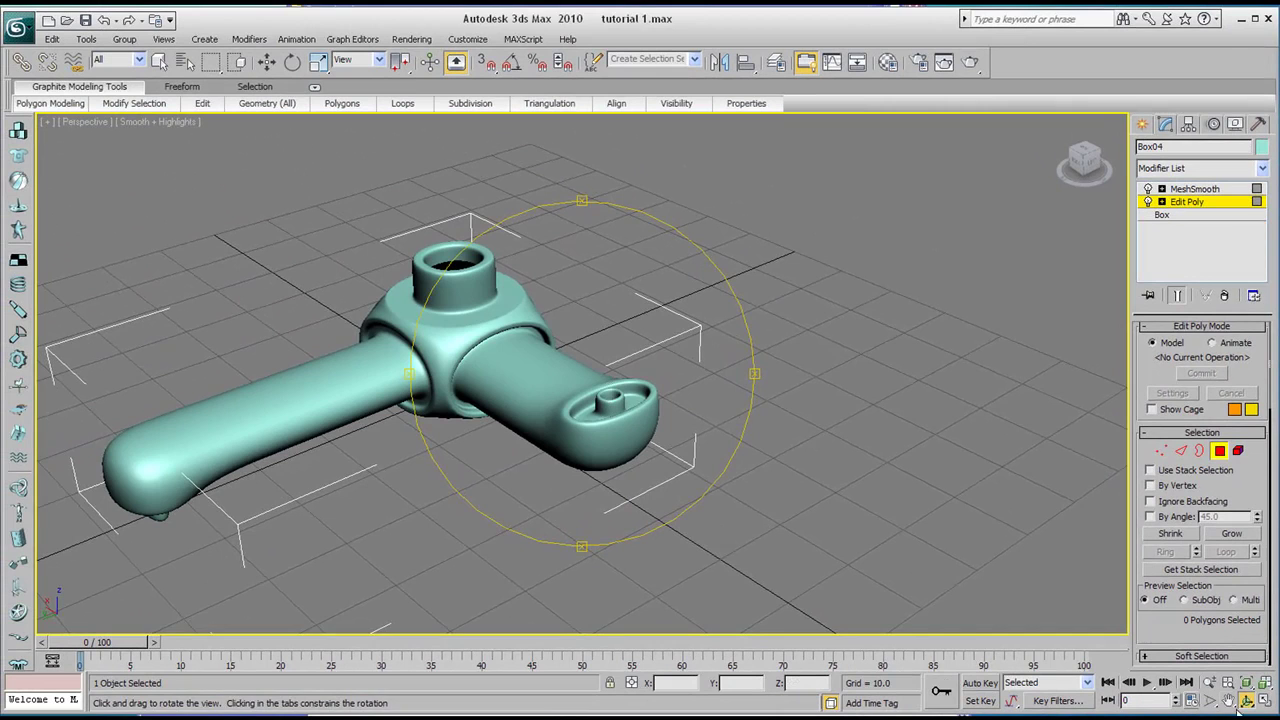
Restore the four-viewport layout and turn off MeshSmooth's display to show the unsmoothed tap
{"action": "left_click", "coordinate": [1264, 701]}
{"action": "left_click", "coordinate": [349, 289]}
{"action": "left_click_drag", "start_coordinate": [349, 289], "coordinate": [271, 204]}
{"action": "left_click_drag", "start_coordinate": [341, 268], "coordinate": [330, 270]}
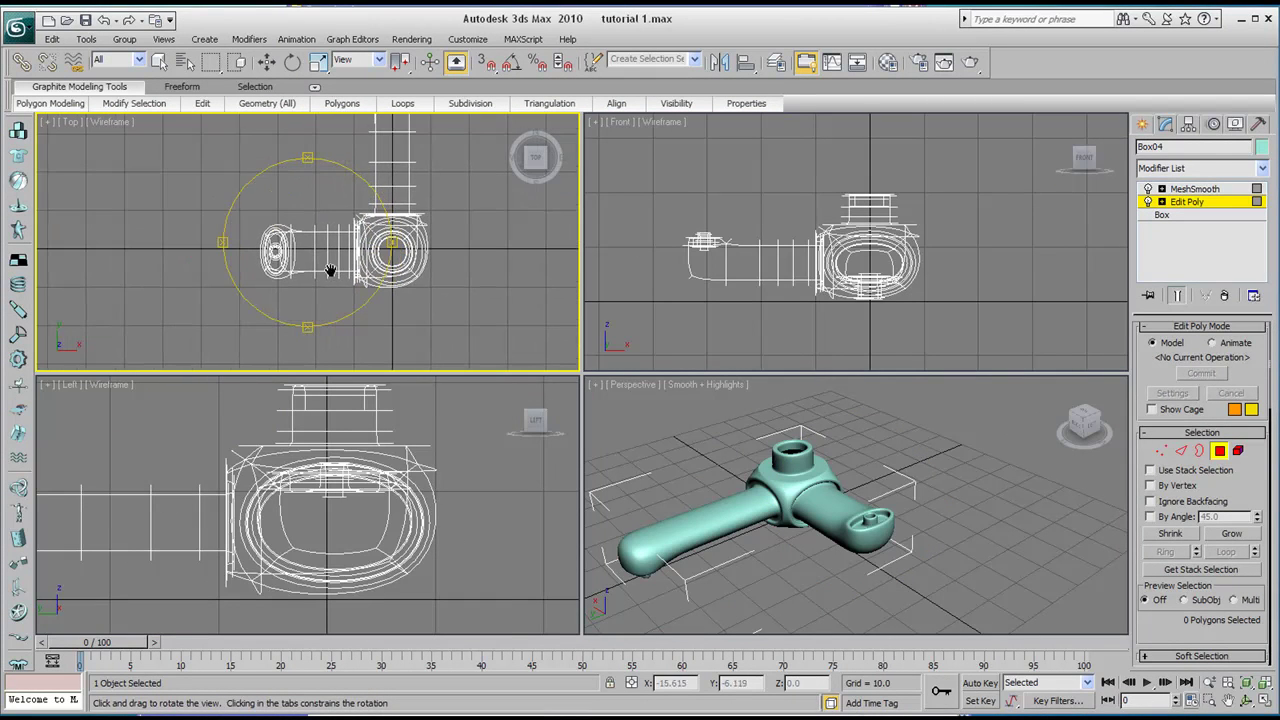
{"action": "left_click", "coordinate": [1149, 190]}
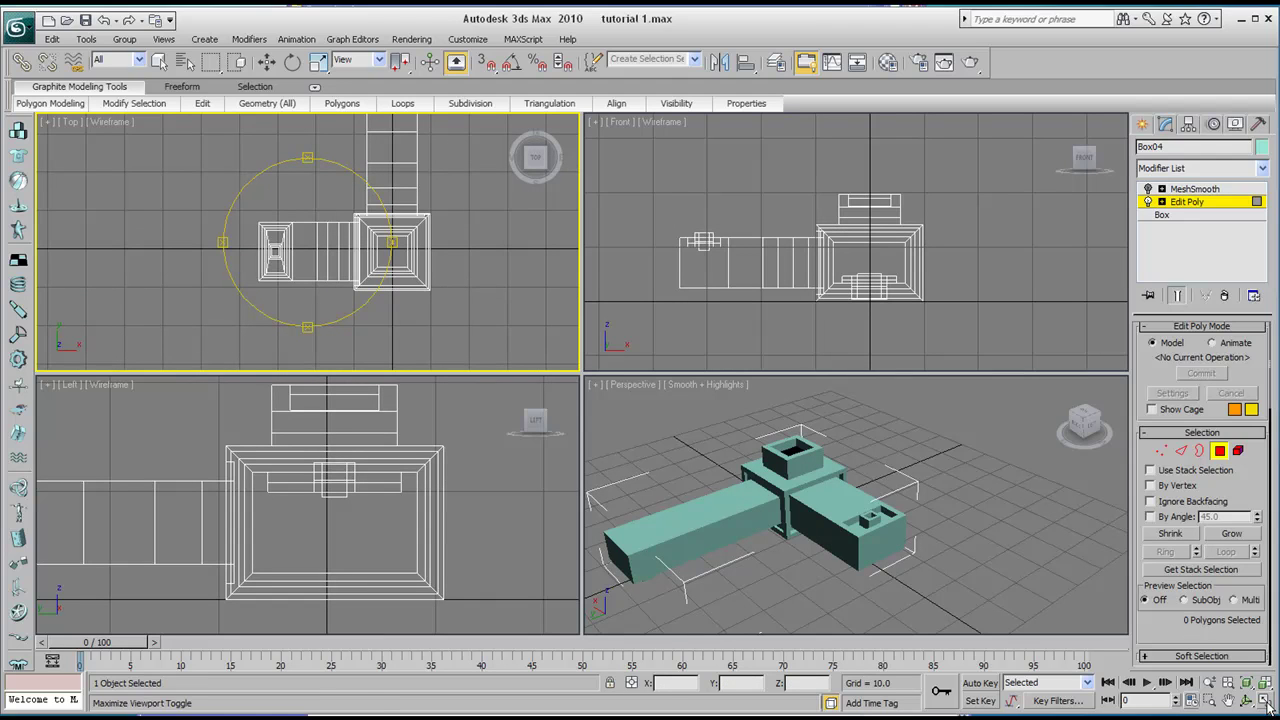
Create a box about 2.29 long, 1.92 wide and 2.2 high inside the short arm's small square hole in the Top view
{"action": "scroll", "coordinate": [317, 227], "scroll_direction": "up", "scroll_amount": 2}
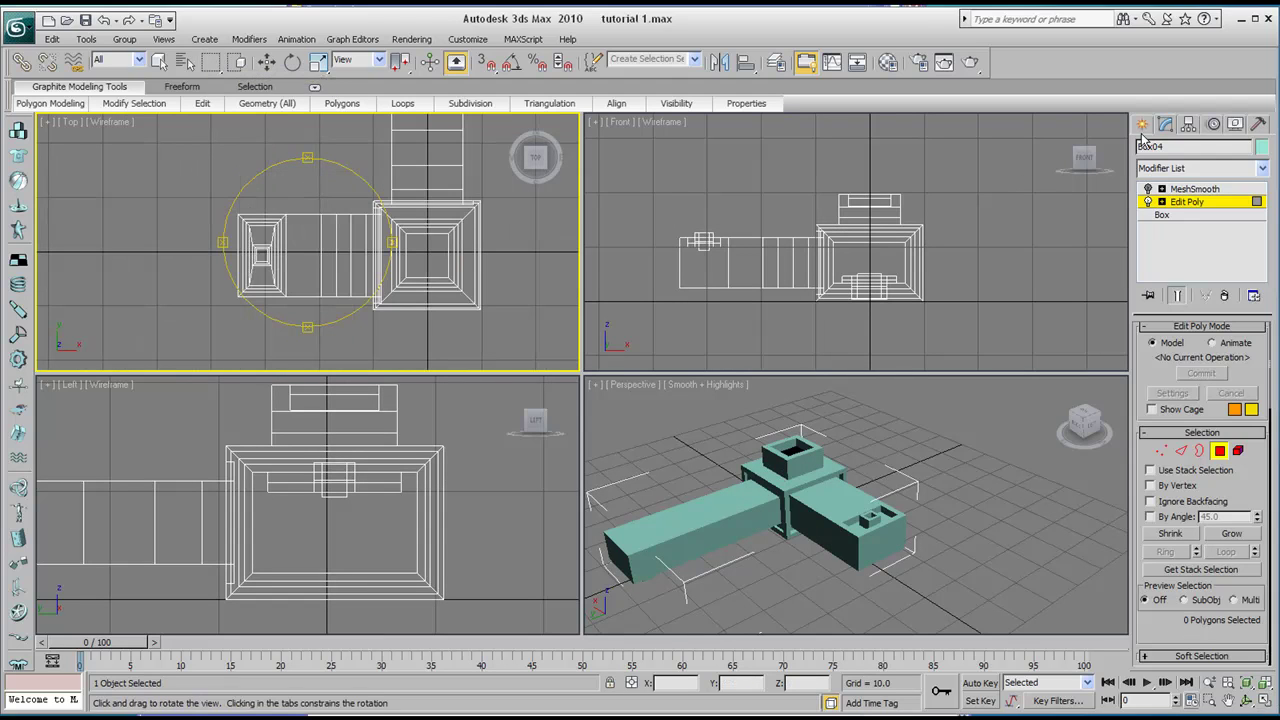
{"action": "left_click", "coordinate": [1143, 126]}
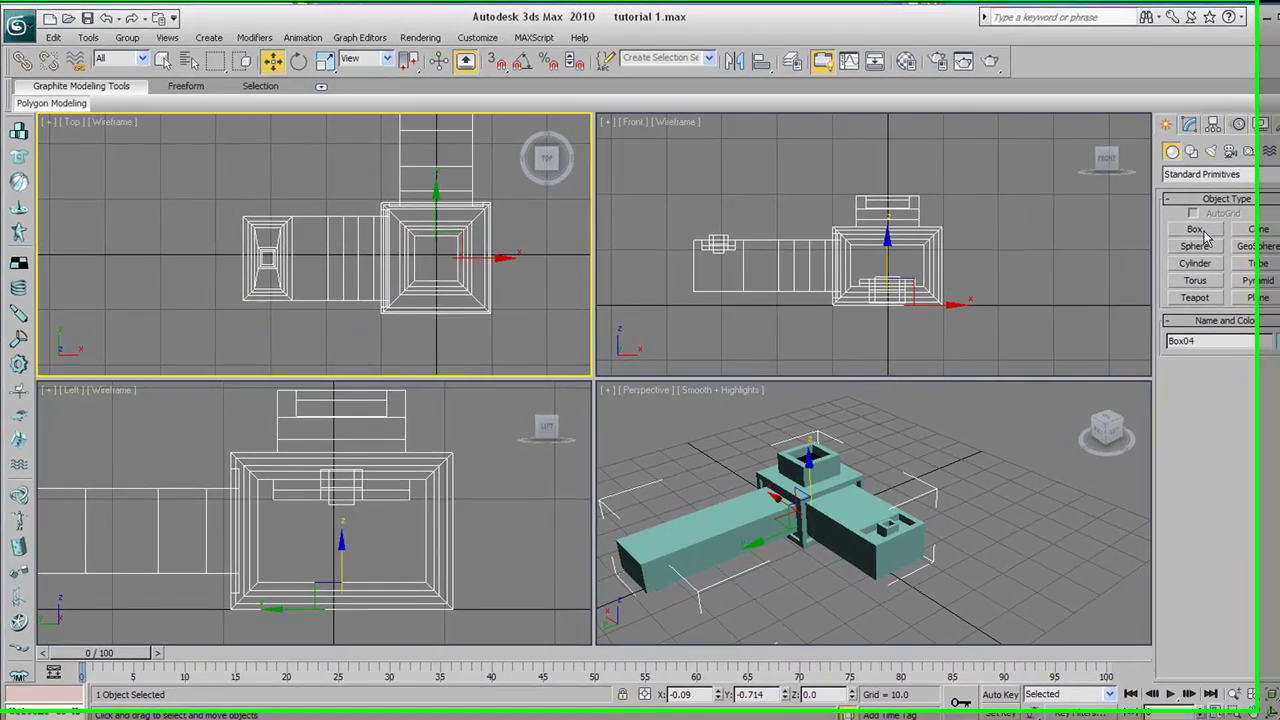
{"action": "left_click", "coordinate": [1170, 227]}
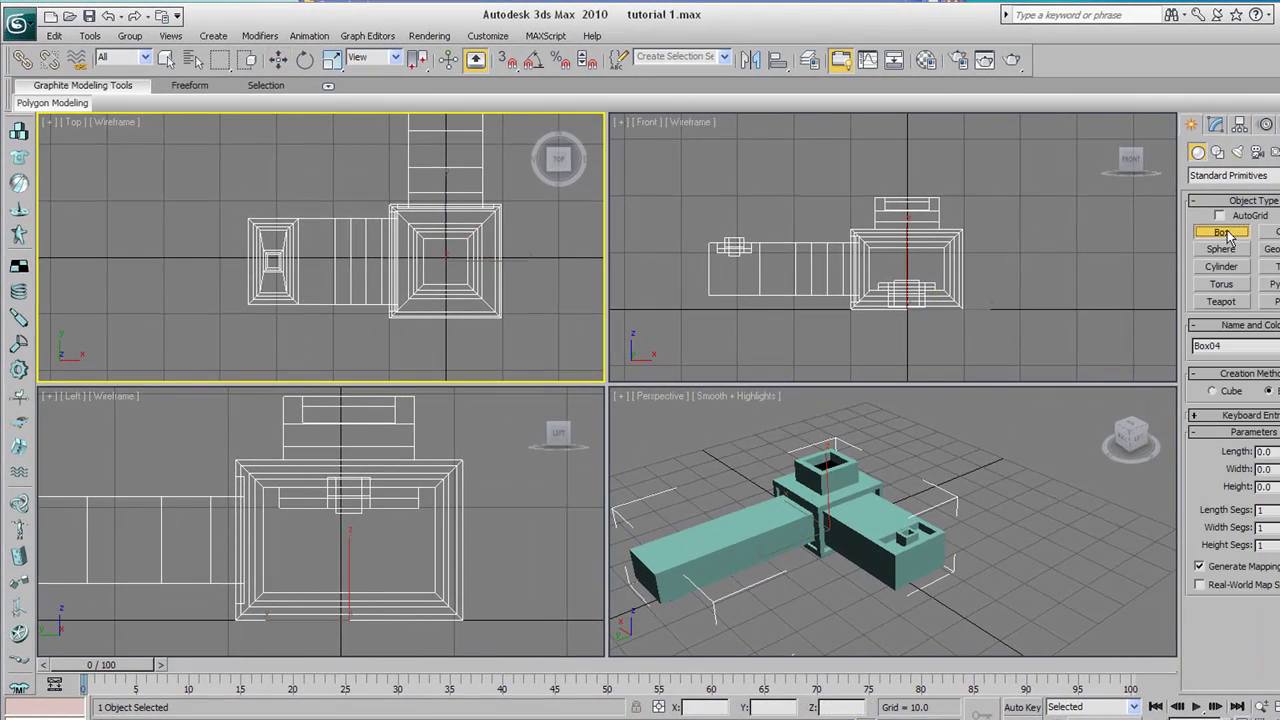
{"action": "scroll", "coordinate": [345, 218], "scroll_direction": "up", "scroll_amount": 8}
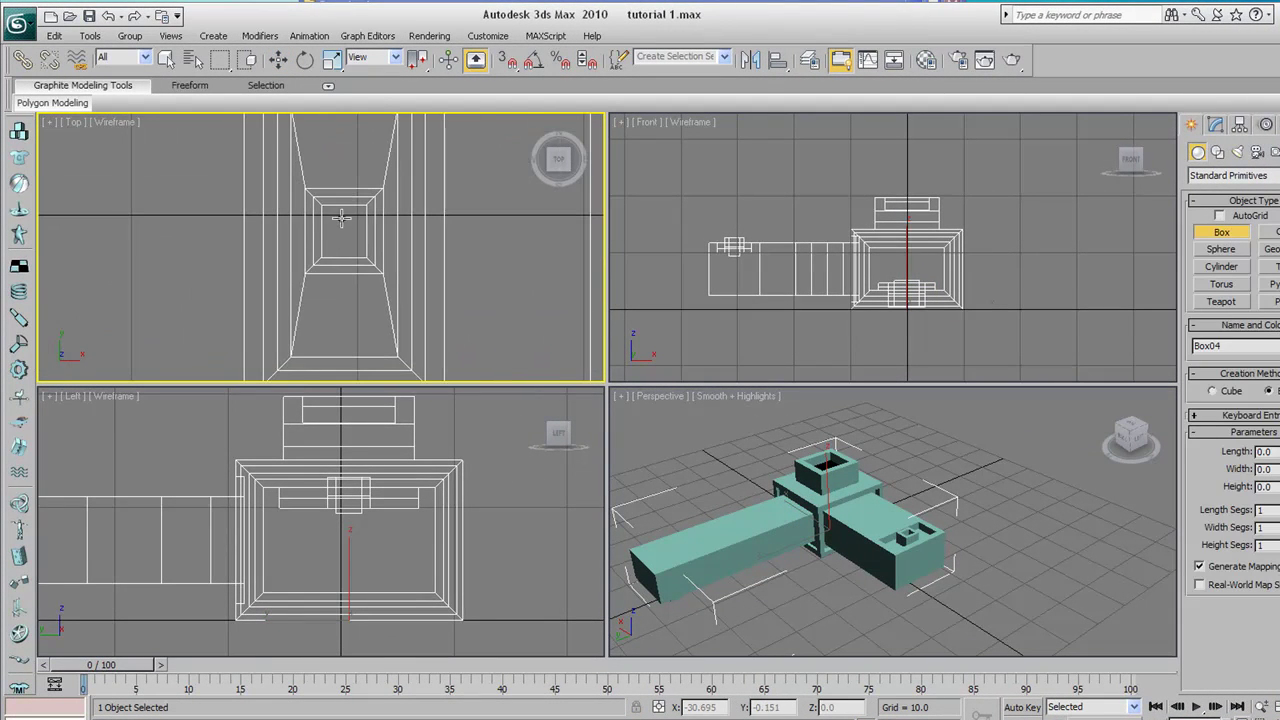
{"action": "left_click_drag", "start_coordinate": [320, 203], "coordinate": [366, 259]}
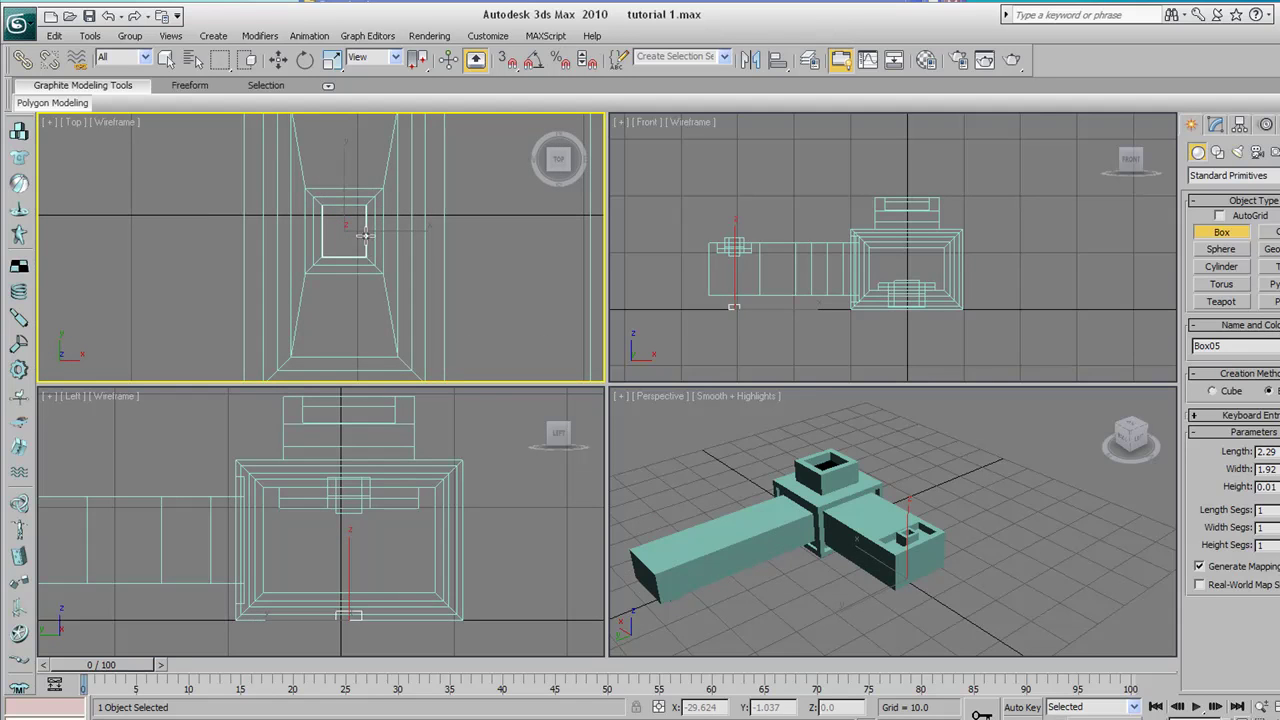
Examine the position of the new box relative to the short arm in the Perspective and Front views
{"action": "scroll", "coordinate": [356, 254], "scroll_direction": "down", "scroll_amount": 4}
{"action": "middle_click_drag", "start_coordinate": [356, 264], "coordinate": [374, 291]}
{"action": "scroll", "coordinate": [357, 273], "scroll_direction": "down", "scroll_amount": 3}
{"action": "middle_click_drag", "start_coordinate": [1004, 594], "coordinate": [983, 562]}
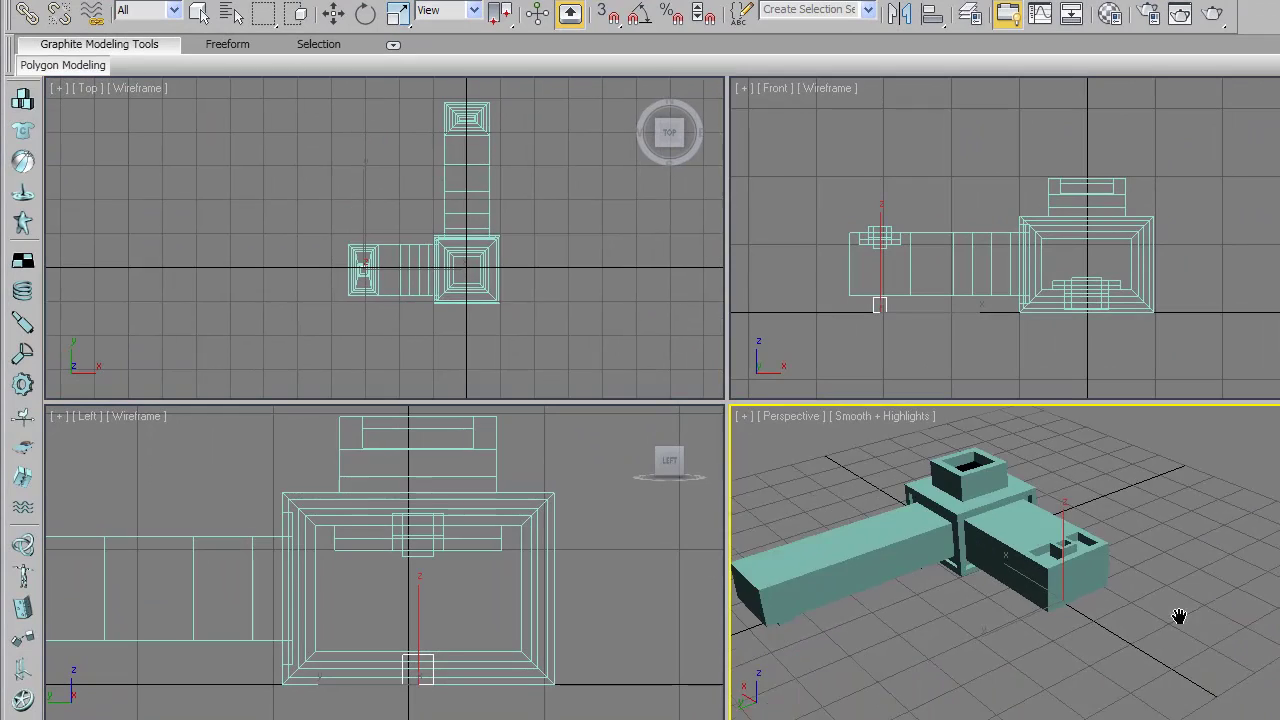
{"action": "middle_click_drag", "start_coordinate": [1179, 617], "coordinate": [1178, 607]}
{"action": "middle_click_drag", "start_coordinate": [1008, 540], "coordinate": [1117, 562]}
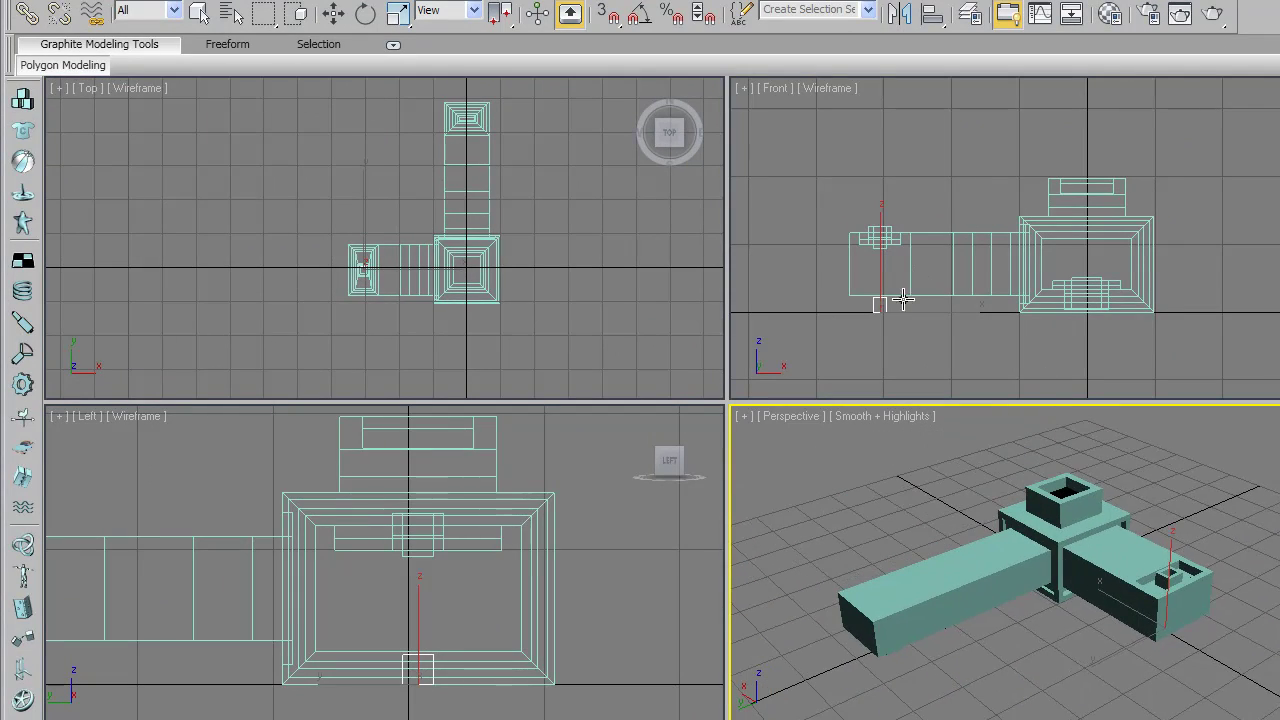
{"action": "middle_click_drag", "start_coordinate": [903, 299], "coordinate": [953, 280]}
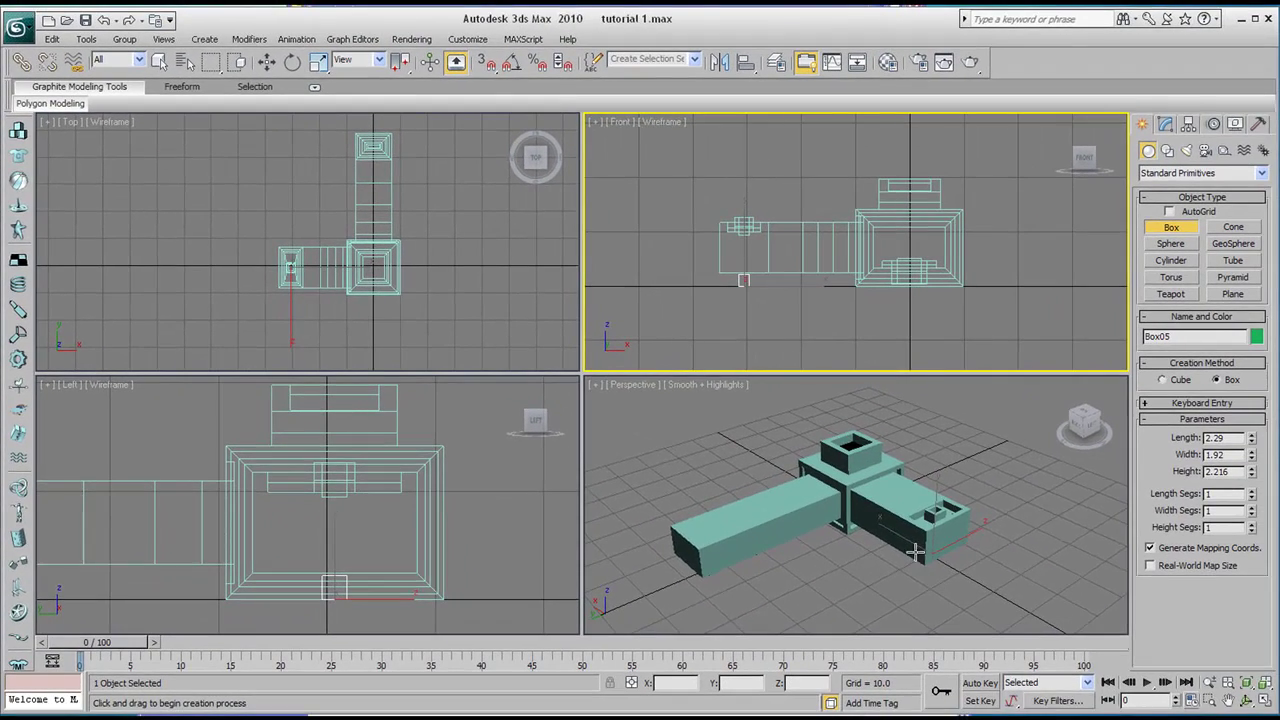
Raise the new box to a height of about 13 in the Front view, just above the short arm's small square hole
{"action": "middle_click_drag", "start_coordinate": [915, 552], "coordinate": [896, 527]}
{"action": "left_click", "coordinate": [1248, 701]}
{"action": "mouse_move", "coordinate": [876, 528]}
{"action": "left_mouse_down"}
{"action": "mouse_move", "coordinate": [870, 452]}
{"action": "mouse_move", "coordinate": [881, 452]}
{"action": "mouse_move", "coordinate": [872, 530]}
{"action": "left_mouse_up"}
{"action": "middle_click", "coordinate": [714, 203]}
{"action": "left_click", "coordinate": [267, 62]}
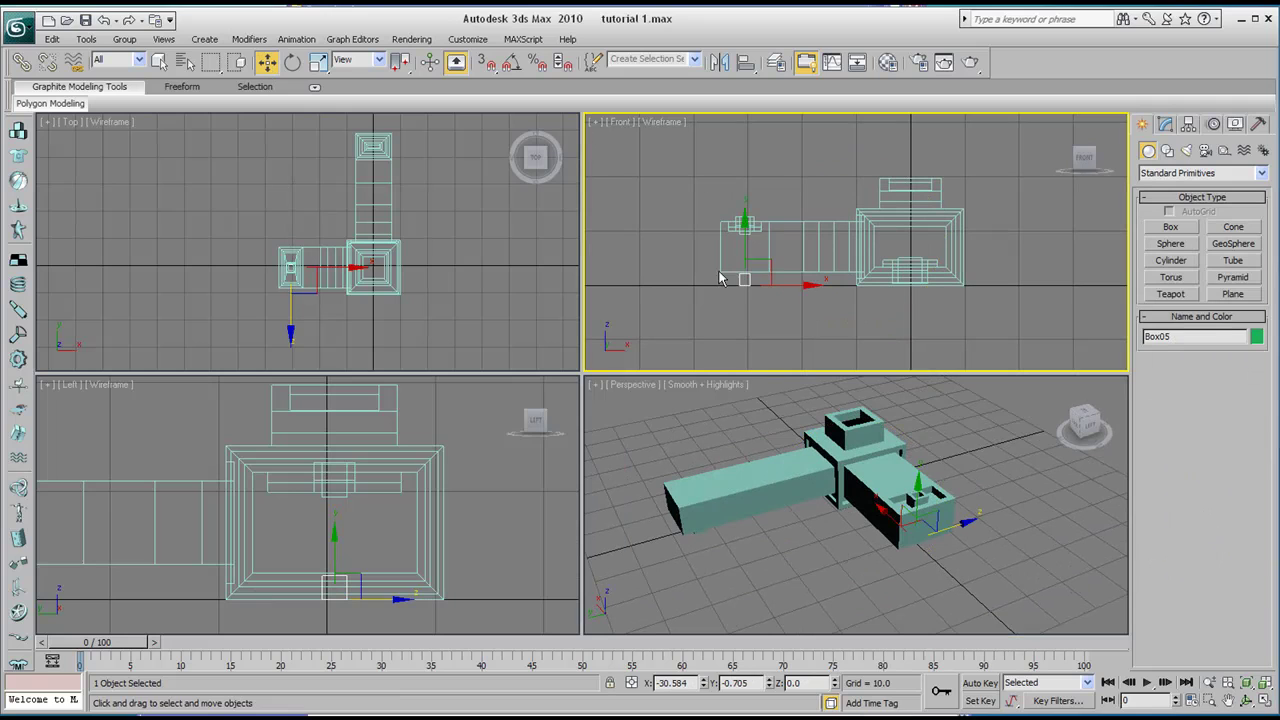
{"action": "left_click_drag", "start_coordinate": [745, 224], "coordinate": [745, 154]}
Maximize the Perspective view around the raised box and add an Edit Poly modifier to it
{"action": "middle_click", "coordinate": [905, 437]}
{"action": "scroll", "coordinate": [900, 470], "scroll_direction": "up", "scroll_amount": 5}
{"action": "middle_click_drag", "start_coordinate": [880, 508], "coordinate": [806, 508]}
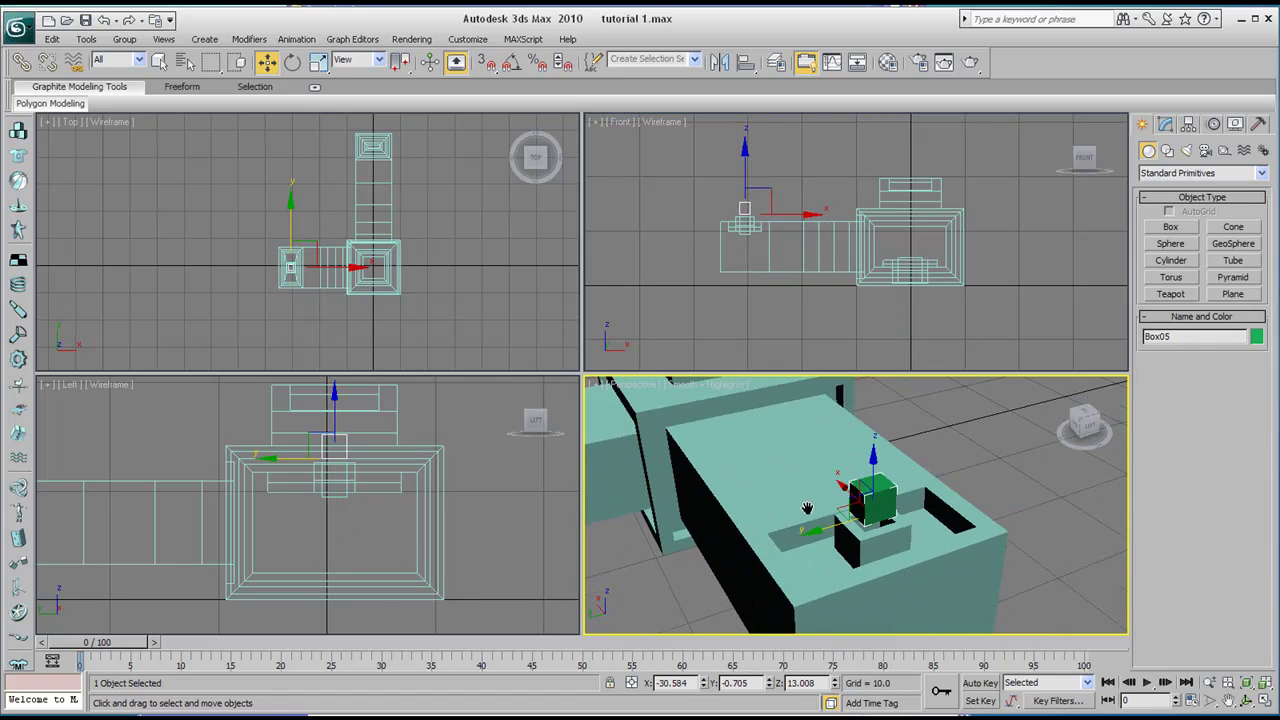
{"action": "left_click", "coordinate": [1266, 701]}
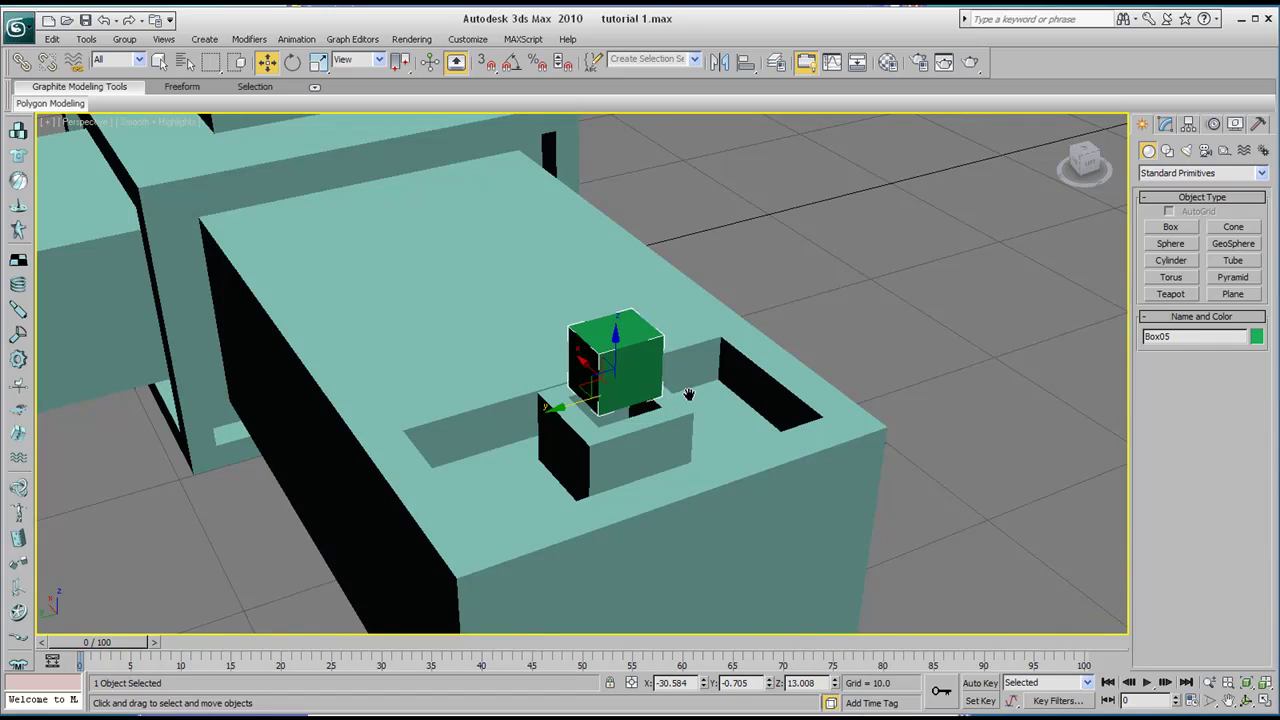
{"action": "scroll", "coordinate": [688, 392], "scroll_direction": "up", "scroll_amount": 4}
{"action": "middle_click_drag", "start_coordinate": [668, 302], "coordinate": [556, 388]}
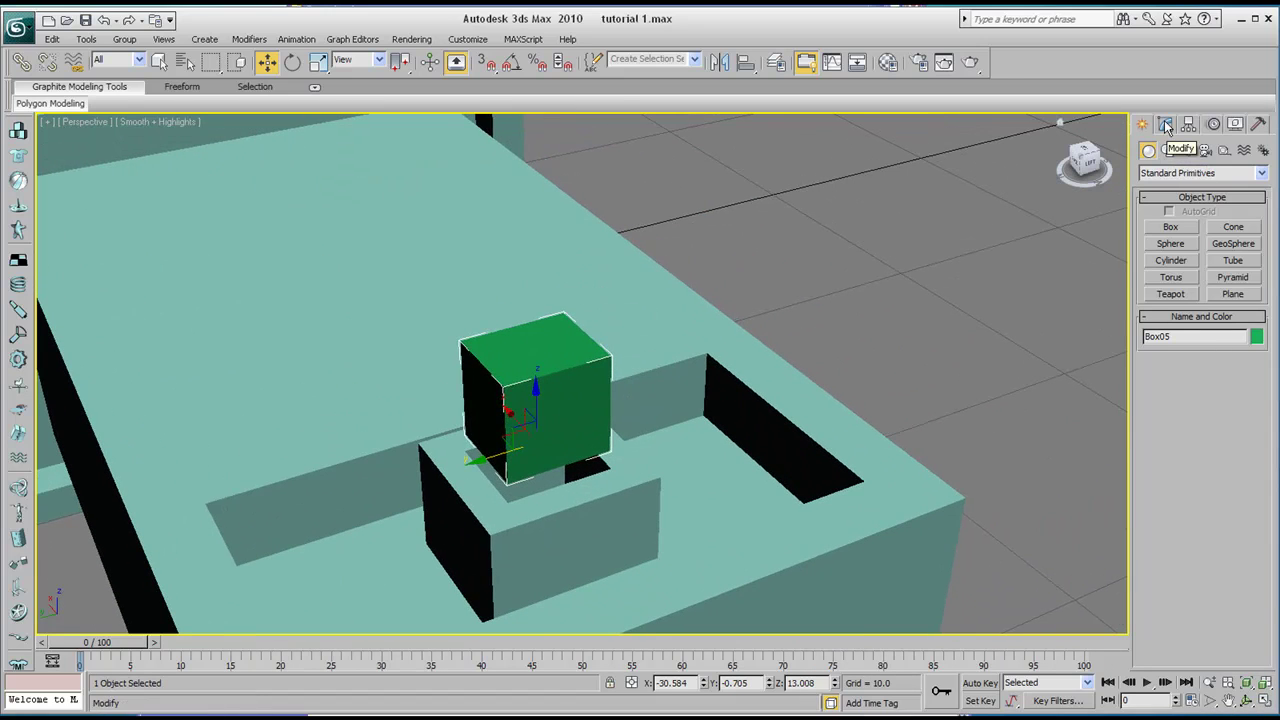
{"action": "left_click", "coordinate": [1166, 124]}
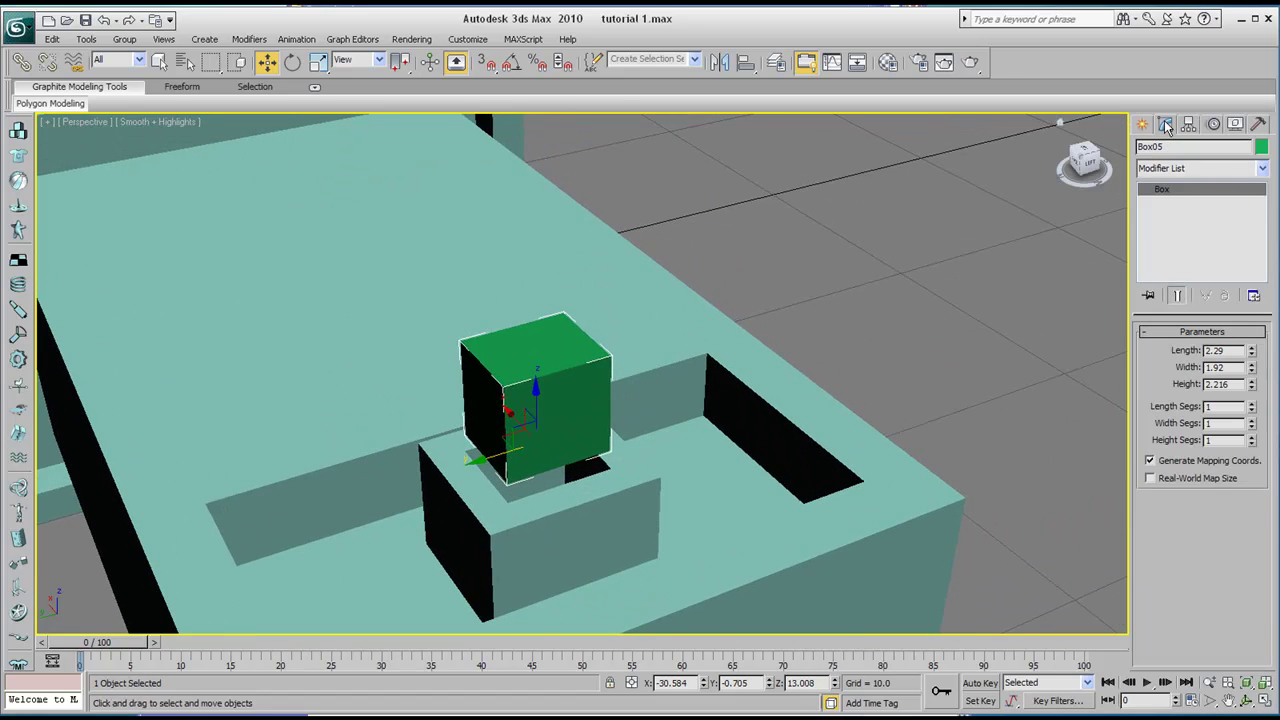
{"action": "left_click", "coordinate": [1263, 171]}
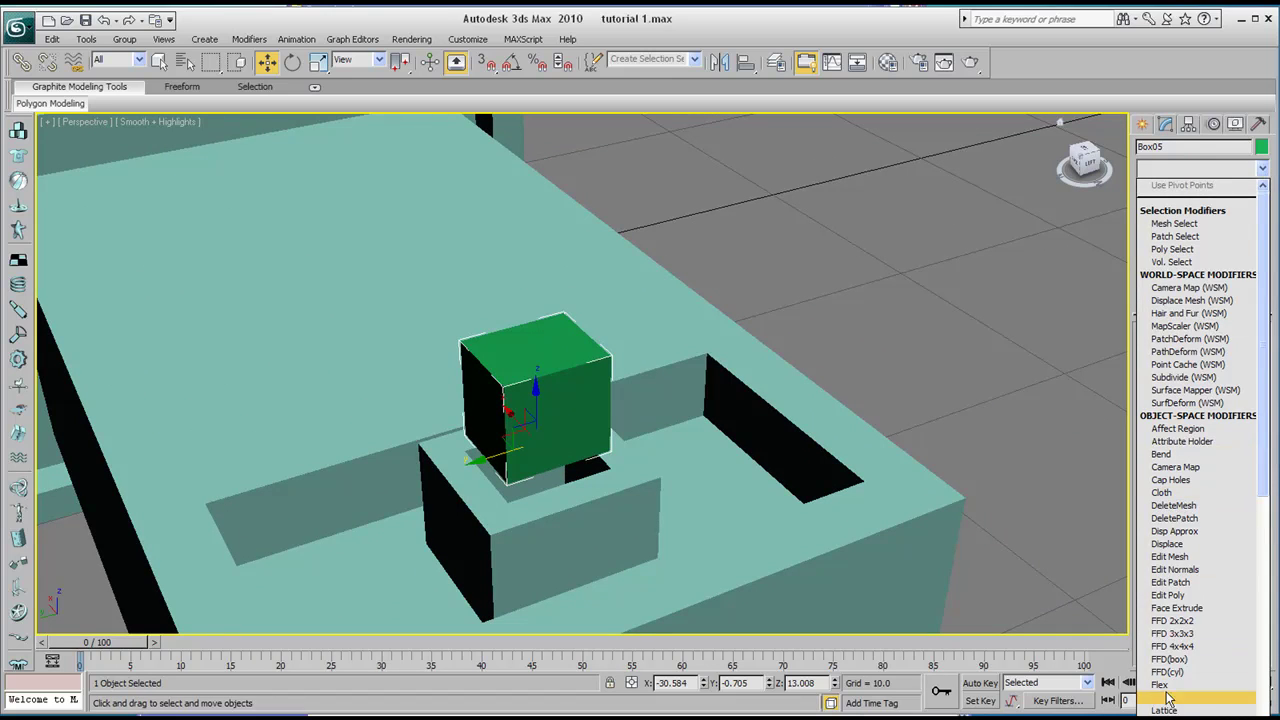
{"action": "left_click", "coordinate": [1167, 594]}
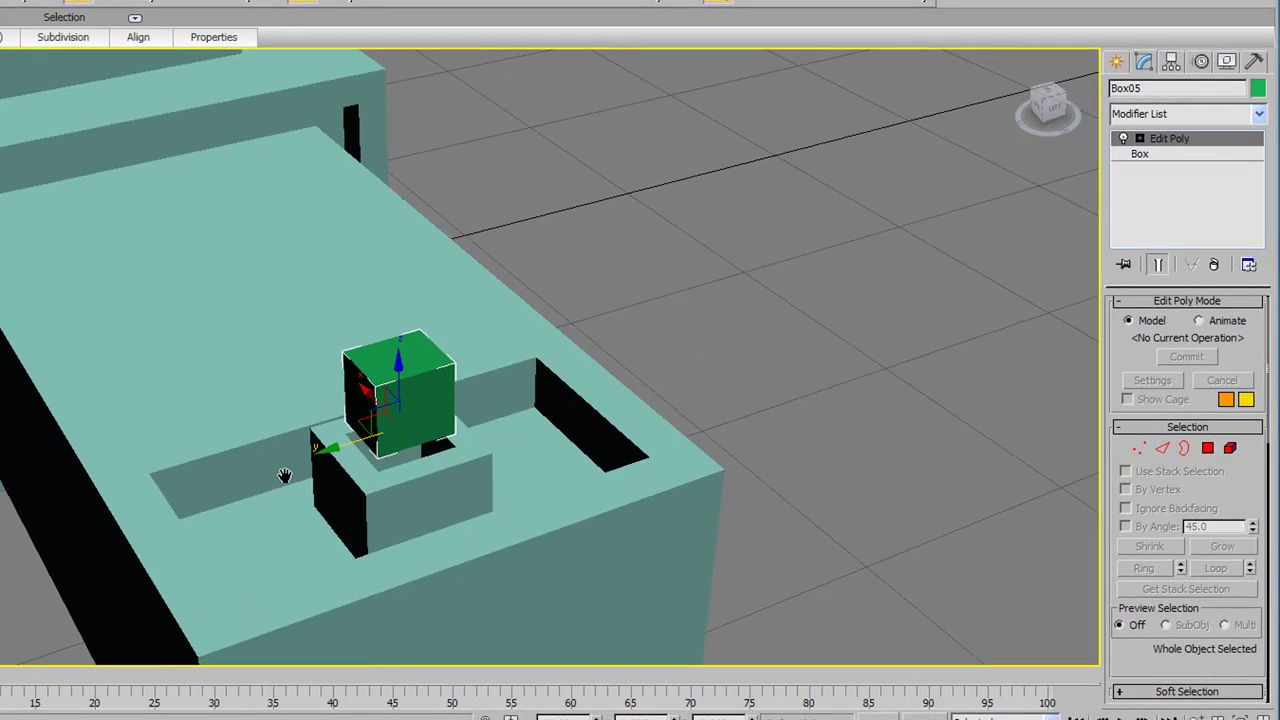
Select the small box's top polygon, try a freehand upward extrusion, and undo that extrusion
{"action": "left_click", "coordinate": [1206, 449]}
{"action": "left_click", "coordinate": [395, 365]}
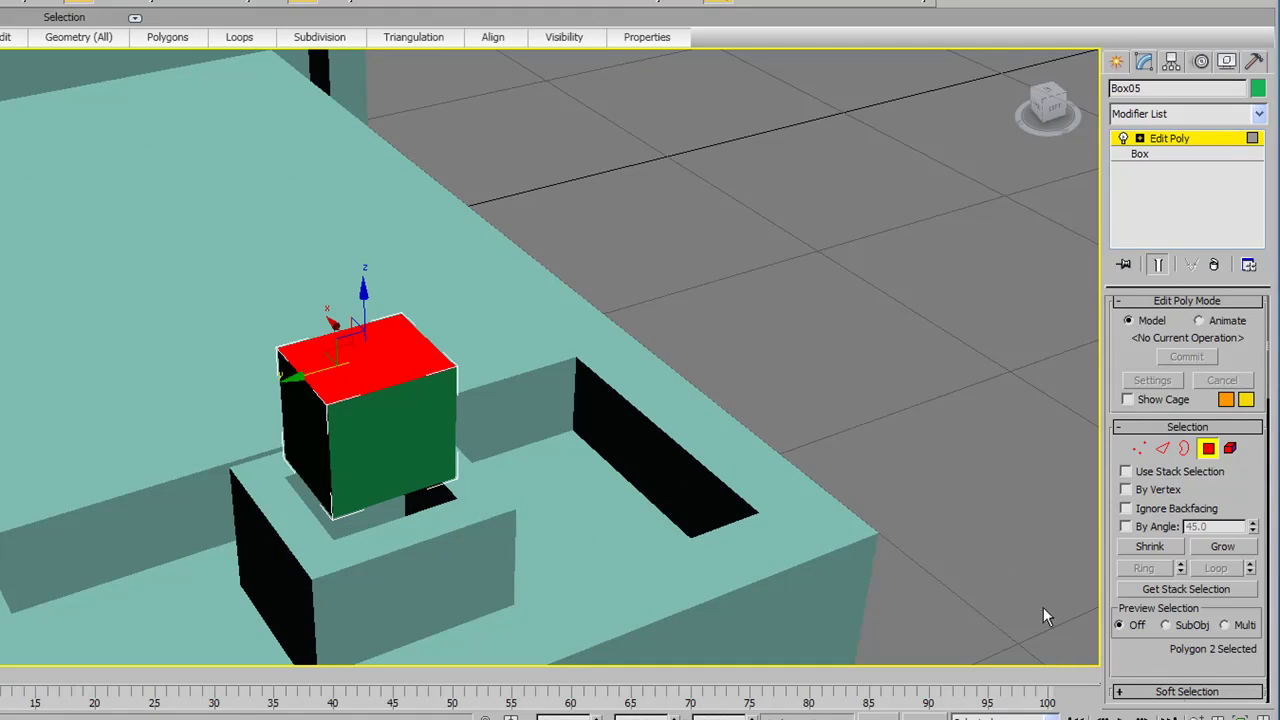
{"action": "left_click_drag", "start_coordinate": [1150, 660], "coordinate": [1153, 434]}
{"action": "left_click", "coordinate": [1142, 528]}
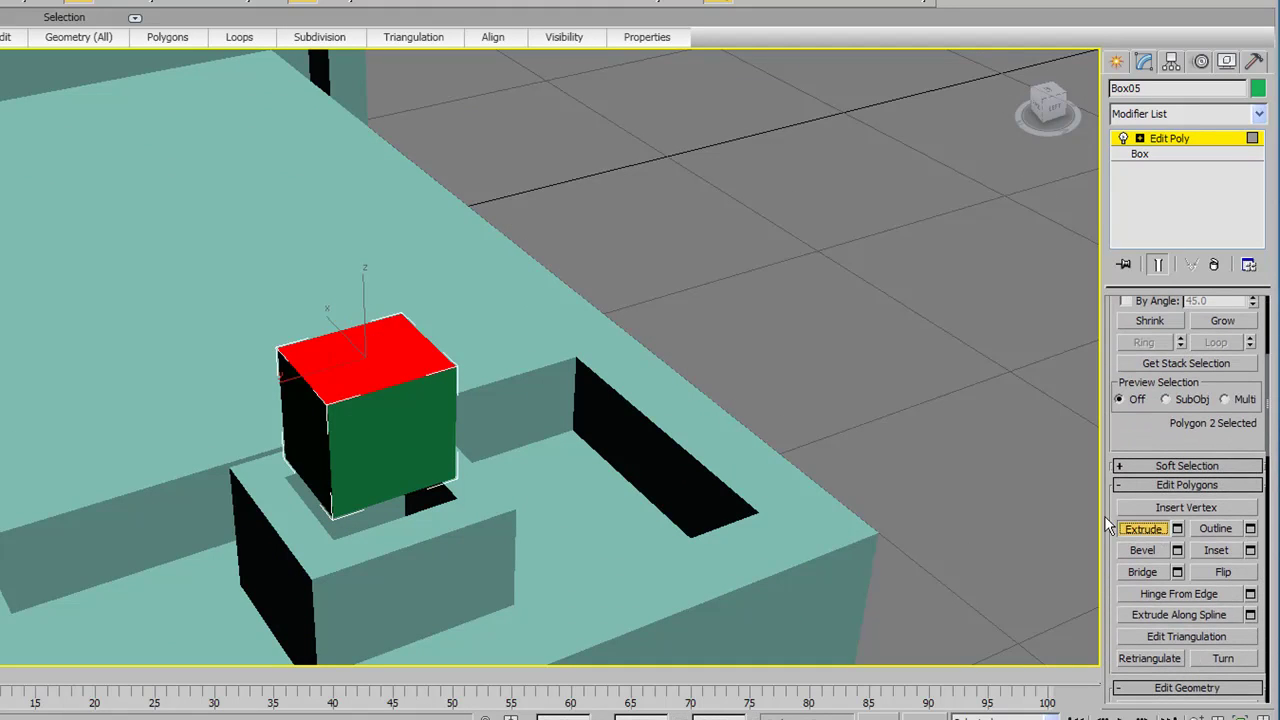
{"action": "mouse_move", "coordinate": [360, 355]}
{"action": "left_mouse_down"}
{"action": "mouse_move", "coordinate": [363, 297]}
{"action": "mouse_move", "coordinate": [363, 337]}
{"action": "left_mouse_up"}
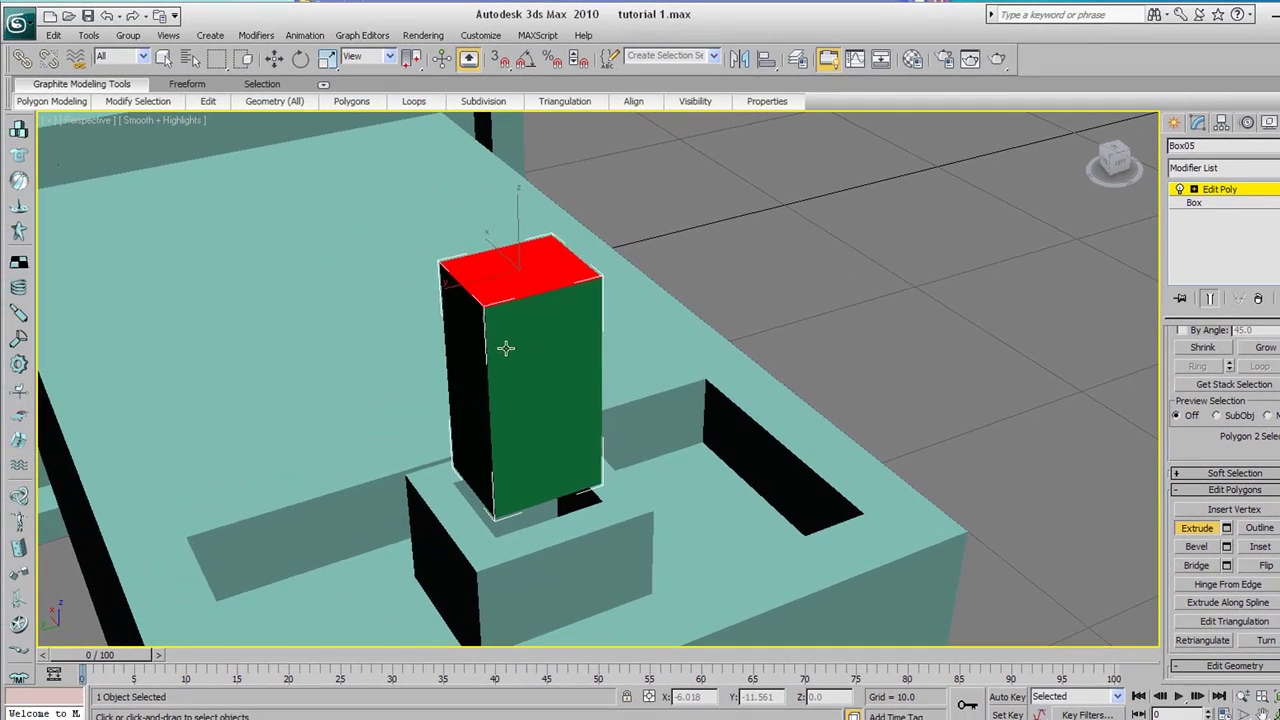
{"action": "key", "text": "ctrl+z"}
Turn on Edged Faces shading in the Perspective view
{"action": "scroll", "coordinate": [312, 282], "scroll_direction": "down", "scroll_amount": 3}
{"action": "scroll", "coordinate": [319, 282], "scroll_direction": "down", "scroll_amount": 4}
{"action": "middle_click_drag", "start_coordinate": [319, 282], "coordinate": [461, 272]}
{"action": "scroll", "coordinate": [550, 299], "scroll_direction": "up", "scroll_amount": 2}
{"action": "middle_click_drag", "start_coordinate": [550, 299], "coordinate": [472, 327]}
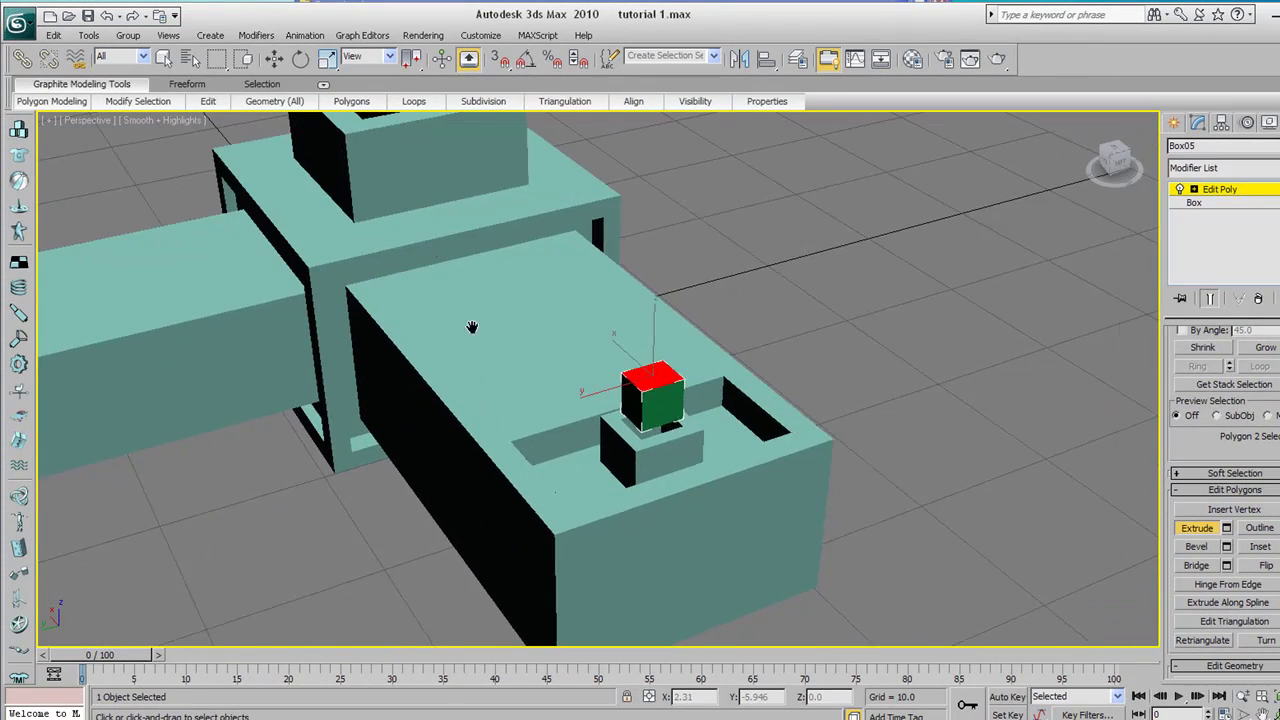
{"action": "scroll", "coordinate": [472, 327], "scroll_direction": "up", "scroll_amount": 4}
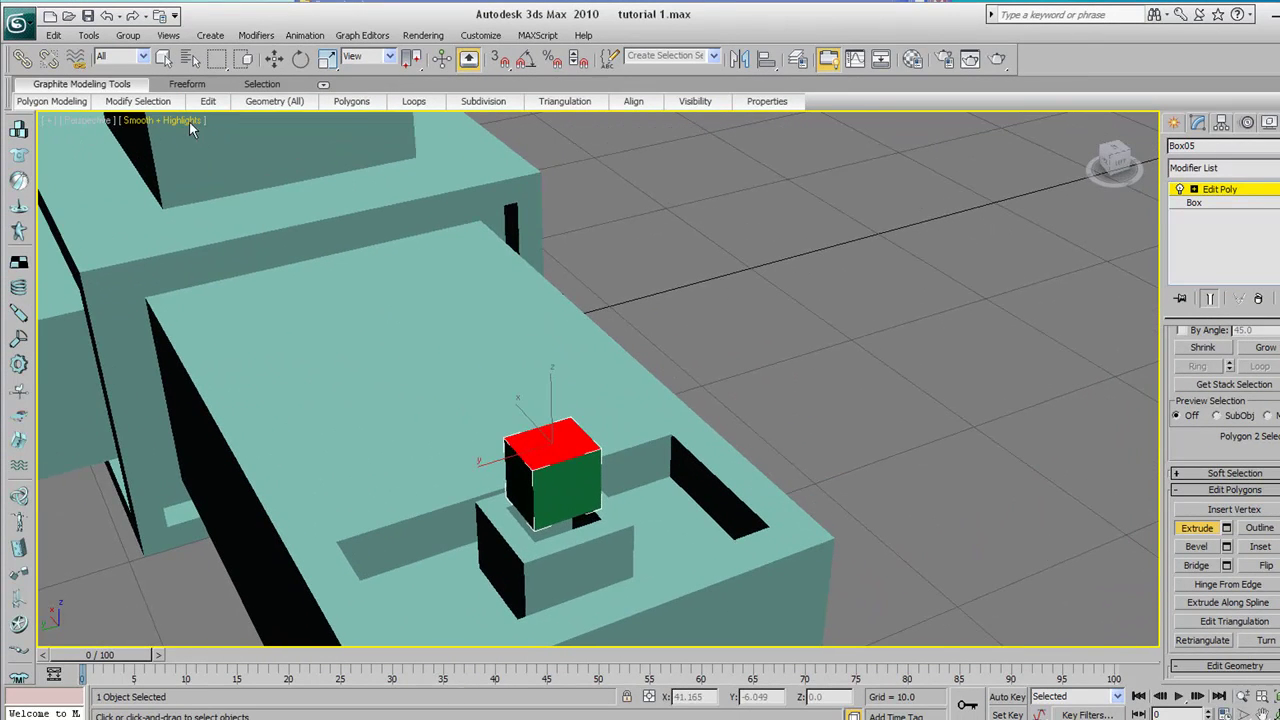
{"action": "left_click", "coordinate": [190, 122]}
{"action": "mouse_move", "coordinate": [245, 215]}
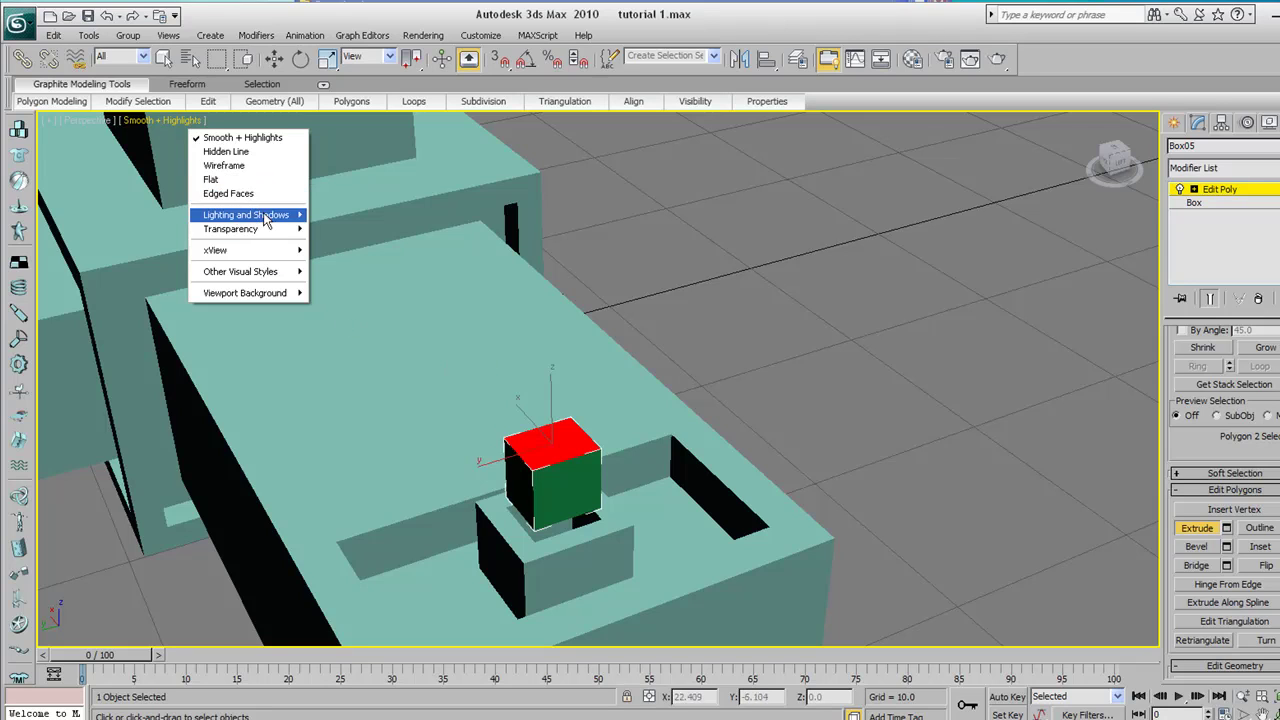
{"action": "left_click", "coordinate": [225, 194]}
Extrude the small box's top polygon upward by about 2.067, then apply the same Group extrusion twice more
{"action": "middle_click_drag", "start_coordinate": [225, 194], "coordinate": [1160, 524], "text": "alt"}
{"action": "left_click_drag", "start_coordinate": [525, 391], "coordinate": [526, 375]}
{"action": "middle_click_drag", "start_coordinate": [526, 375], "coordinate": [509, 359]}
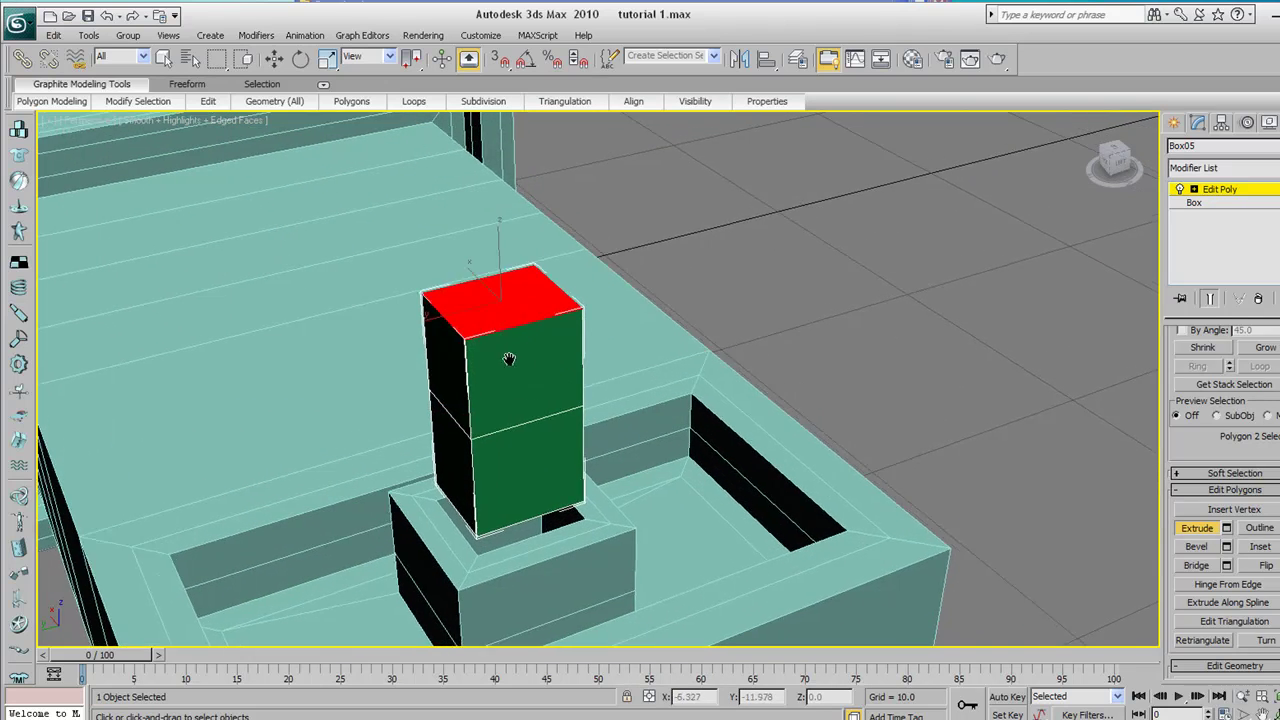
{"action": "scroll", "coordinate": [510, 380], "scroll_direction": "down", "scroll_amount": 4}
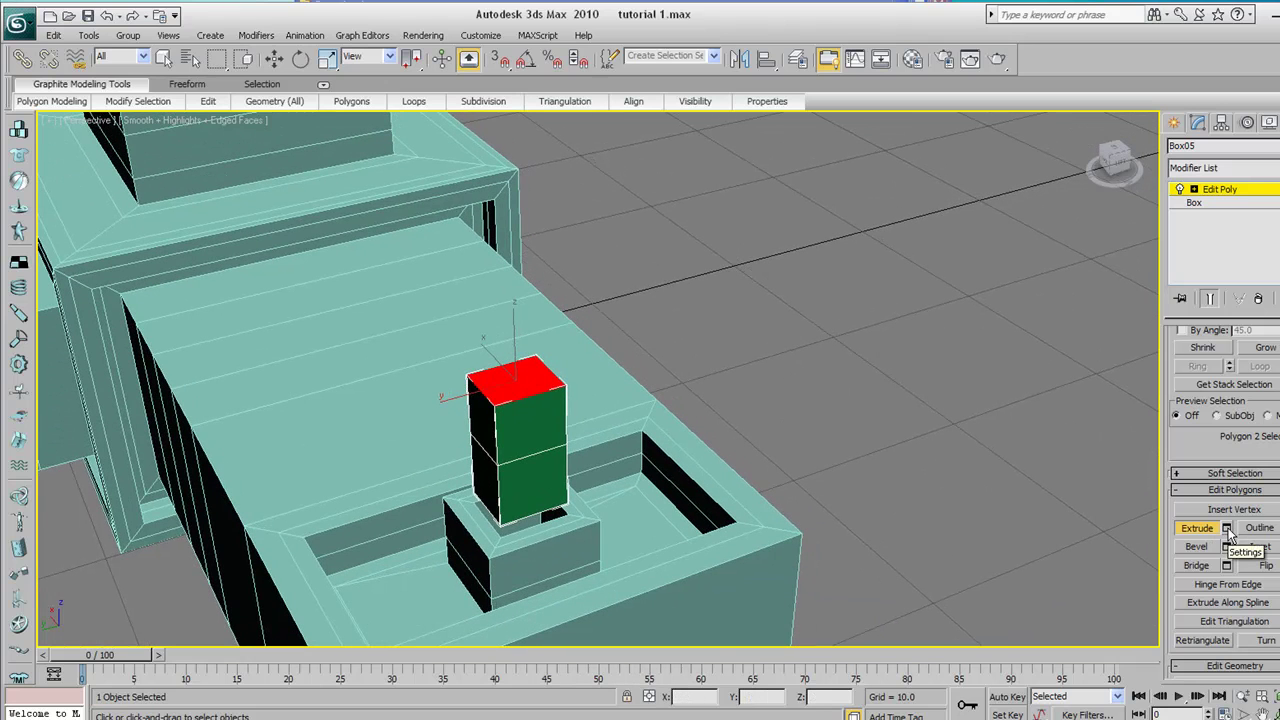
{"action": "left_click", "coordinate": [1227, 529]}
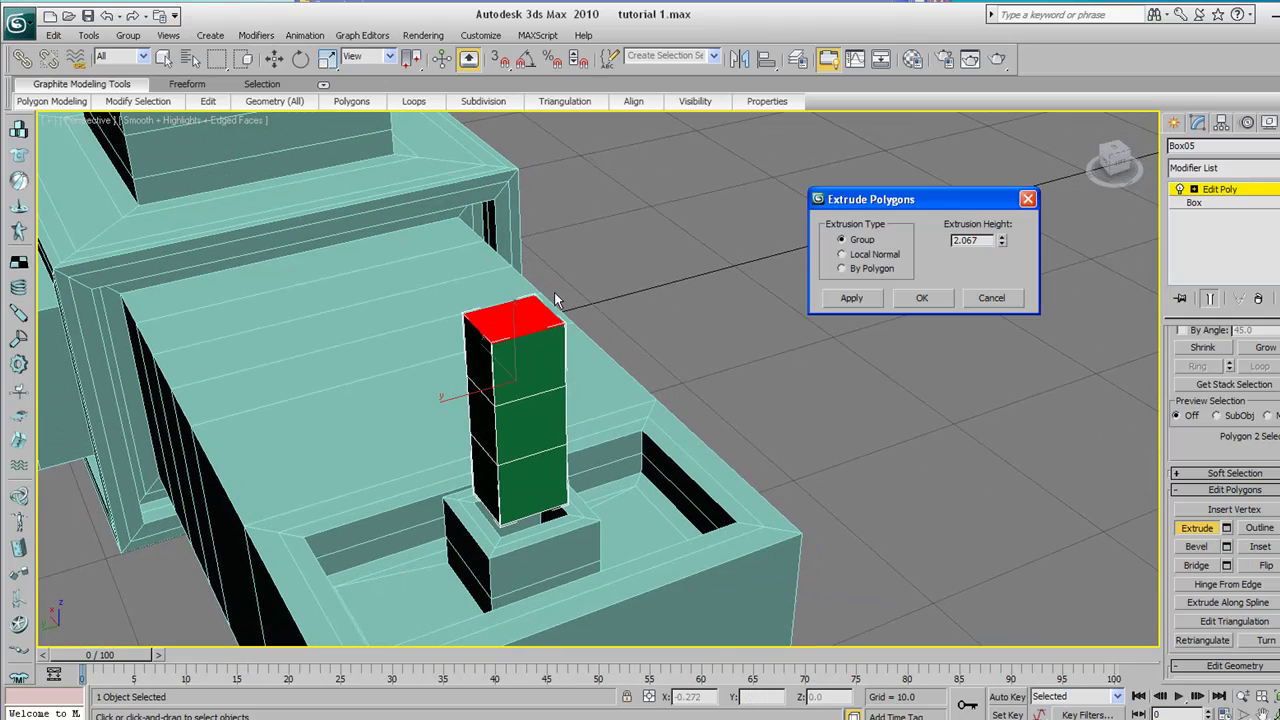
{"action": "left_click", "coordinate": [852, 298]}
{"action": "left_click", "coordinate": [852, 298]}
{"action": "left_click", "coordinate": [990, 299]}
Extrude the column's top polygon further upward to make the column six segments high
{"action": "middle_click_drag", "start_coordinate": [560, 383], "coordinate": [500, 337], "text": "alt"}
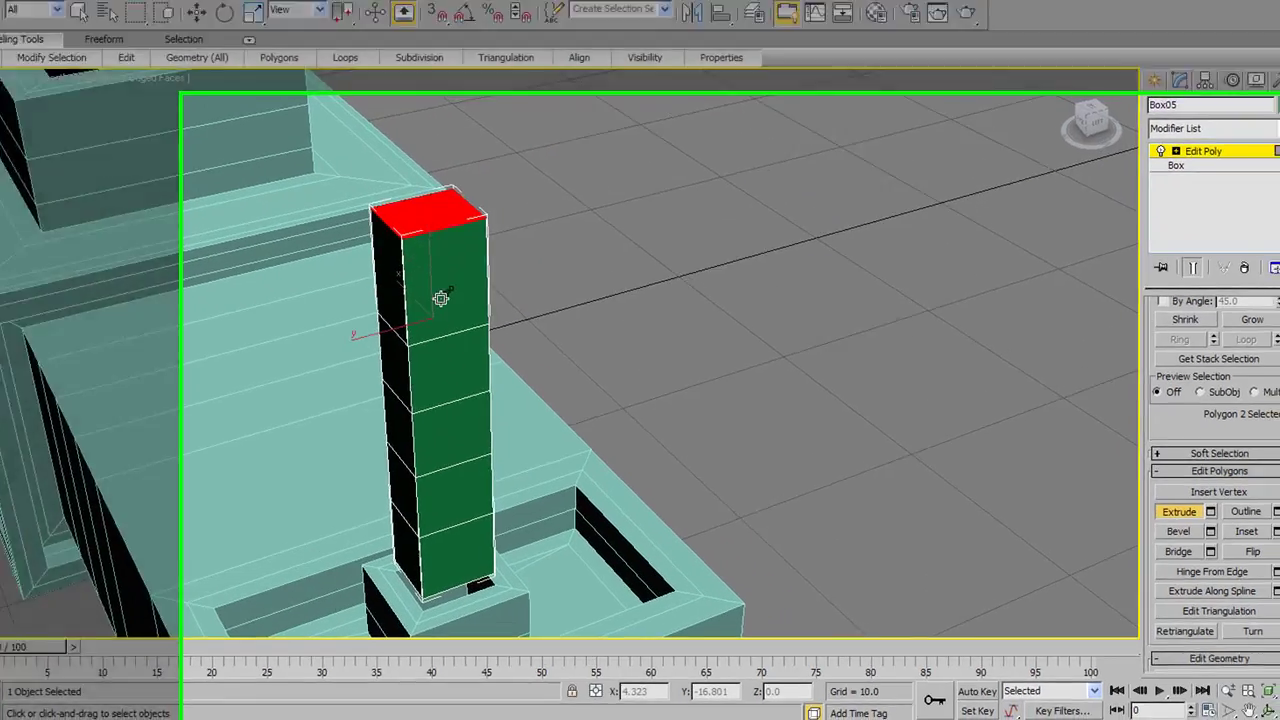
{"action": "scroll", "coordinate": [270, 287], "scroll_direction": "down", "scroll_amount": 5}
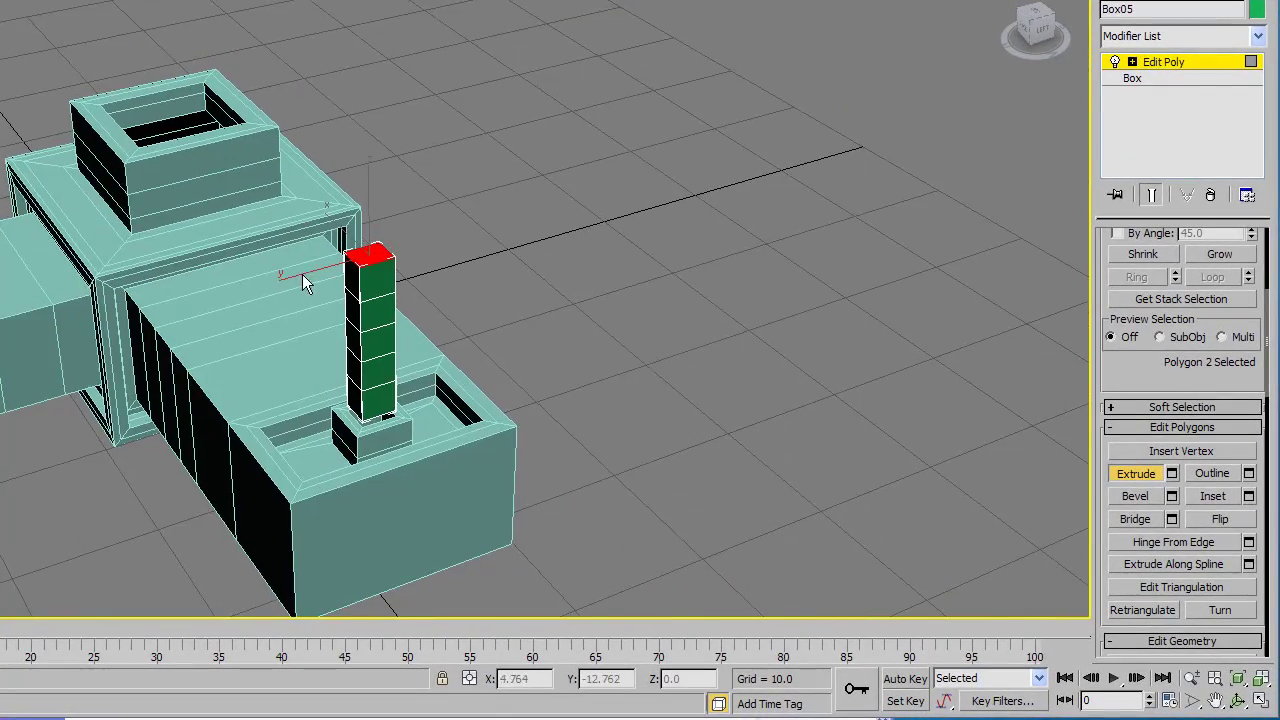
{"action": "scroll", "coordinate": [304, 282], "scroll_direction": "up", "scroll_amount": 3}
{"action": "mouse_move", "coordinate": [338, 234]}
{"action": "left_mouse_down"}
{"action": "mouse_move", "coordinate": [346, 214]}
{"action": "mouse_move", "coordinate": [333, 238]}
{"action": "left_mouse_up"}
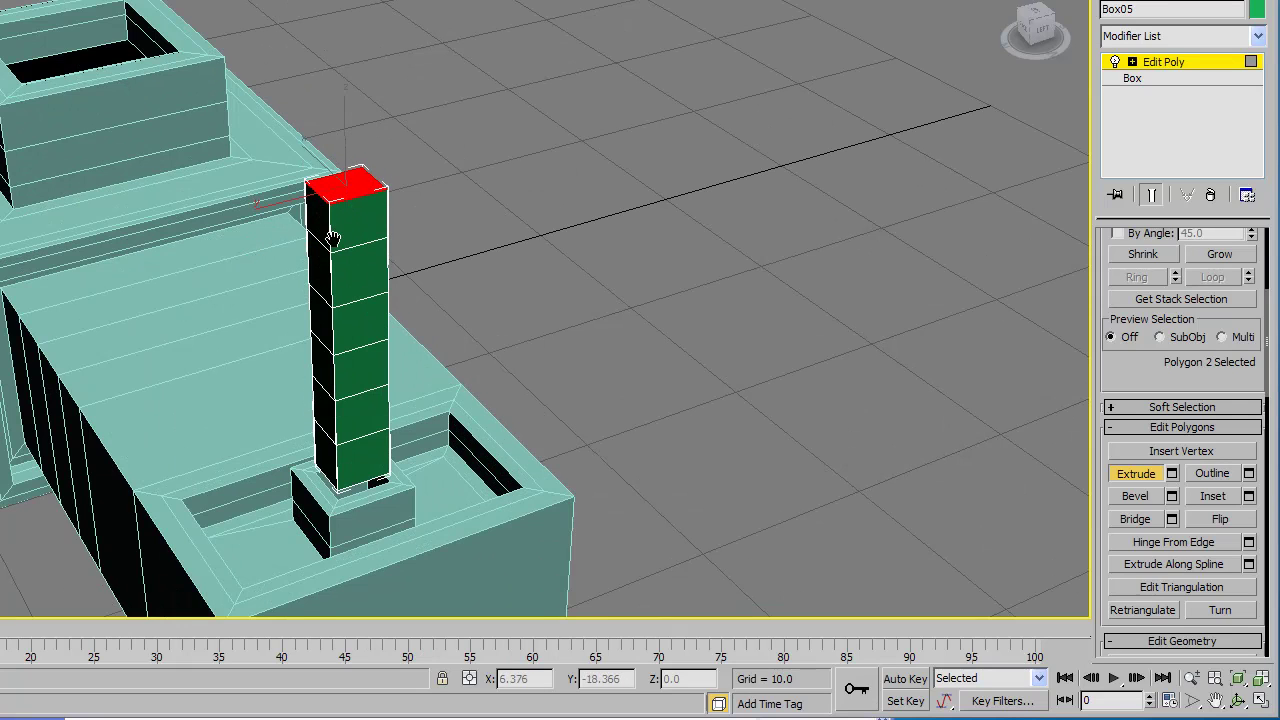
{"action": "middle_click_drag", "start_coordinate": [333, 238], "coordinate": [325, 253]}
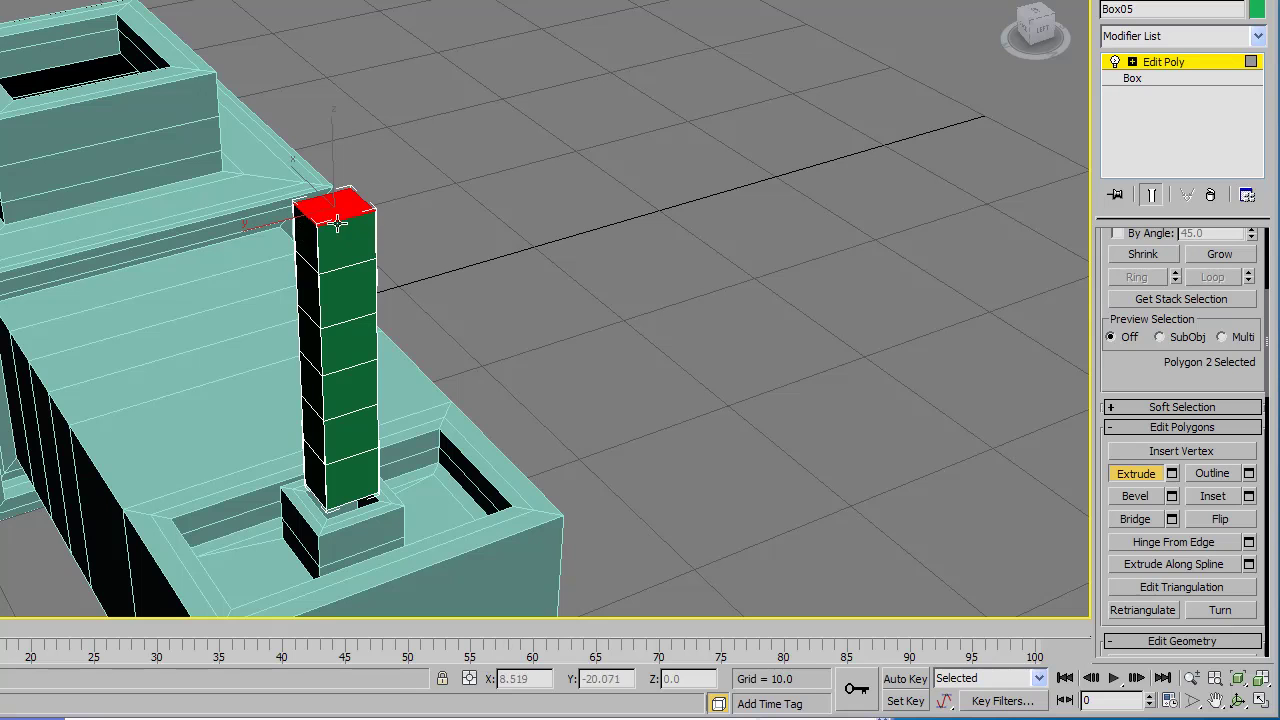
{"action": "middle_click_drag", "start_coordinate": [321, 332], "coordinate": [291, 332]}
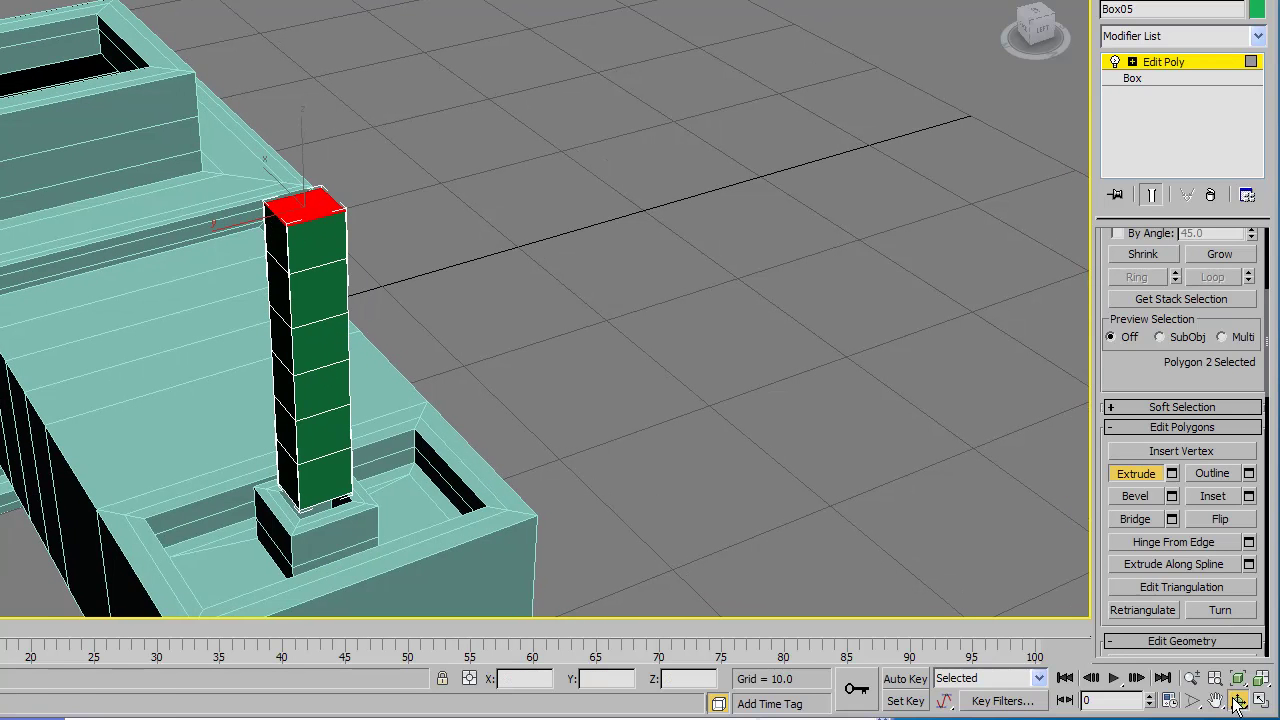
Restore the four-viewport layout and select the four side polygons of the column's top segment from the Front view
{"action": "left_click", "coordinate": [1237, 703]}
{"action": "left_click", "coordinate": [1259, 701]}
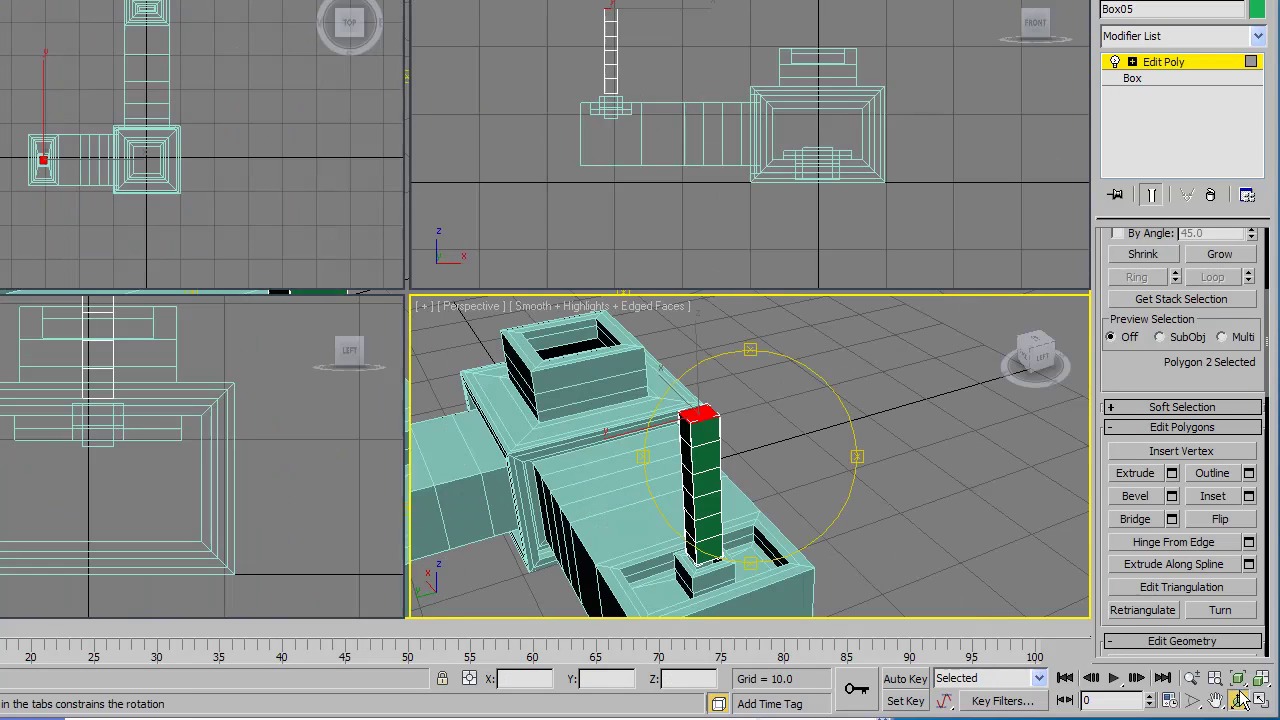
{"action": "left_click", "coordinate": [714, 137]}
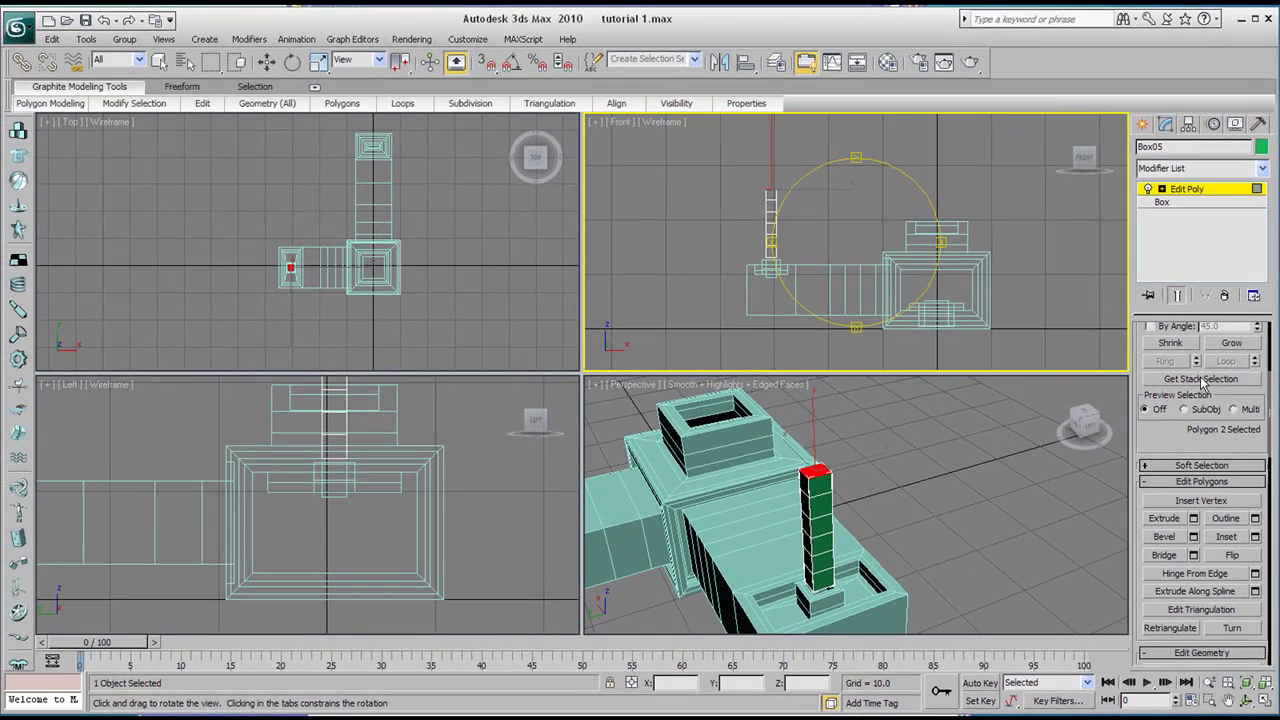
{"action": "left_click_drag", "start_coordinate": [1176, 429], "coordinate": [1190, 563]}
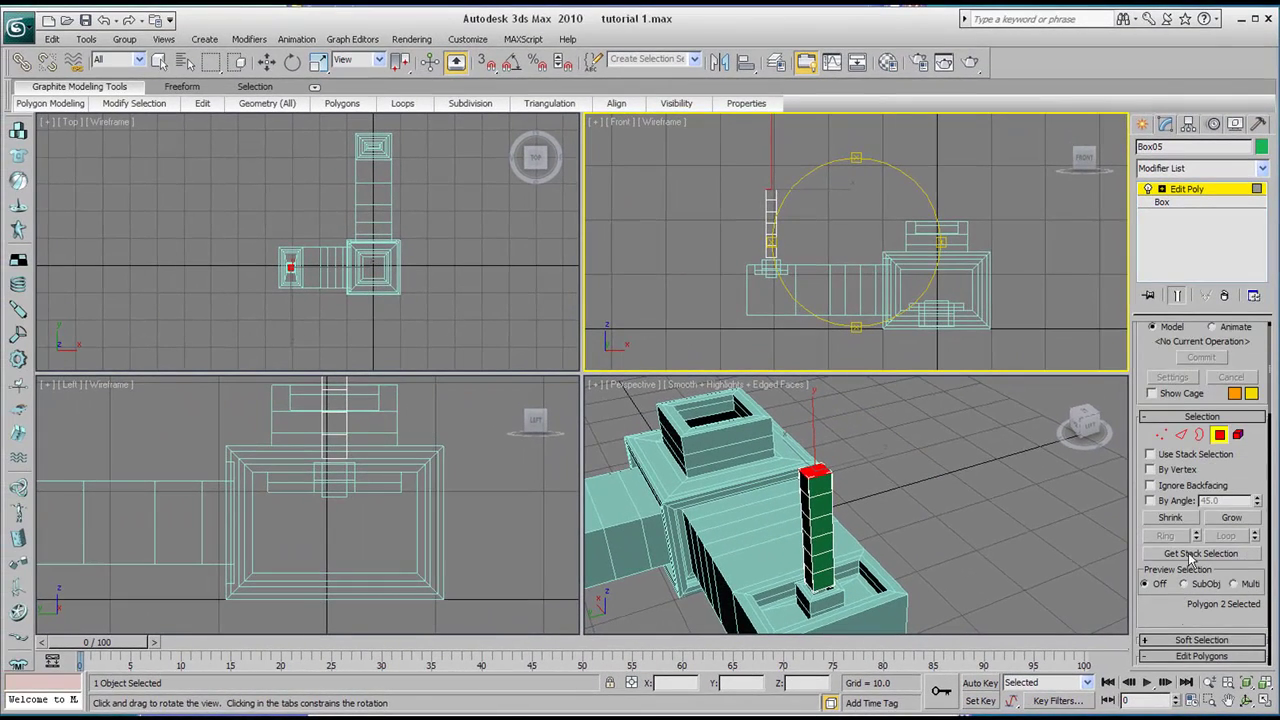
{"action": "left_click", "coordinate": [1219, 436]}
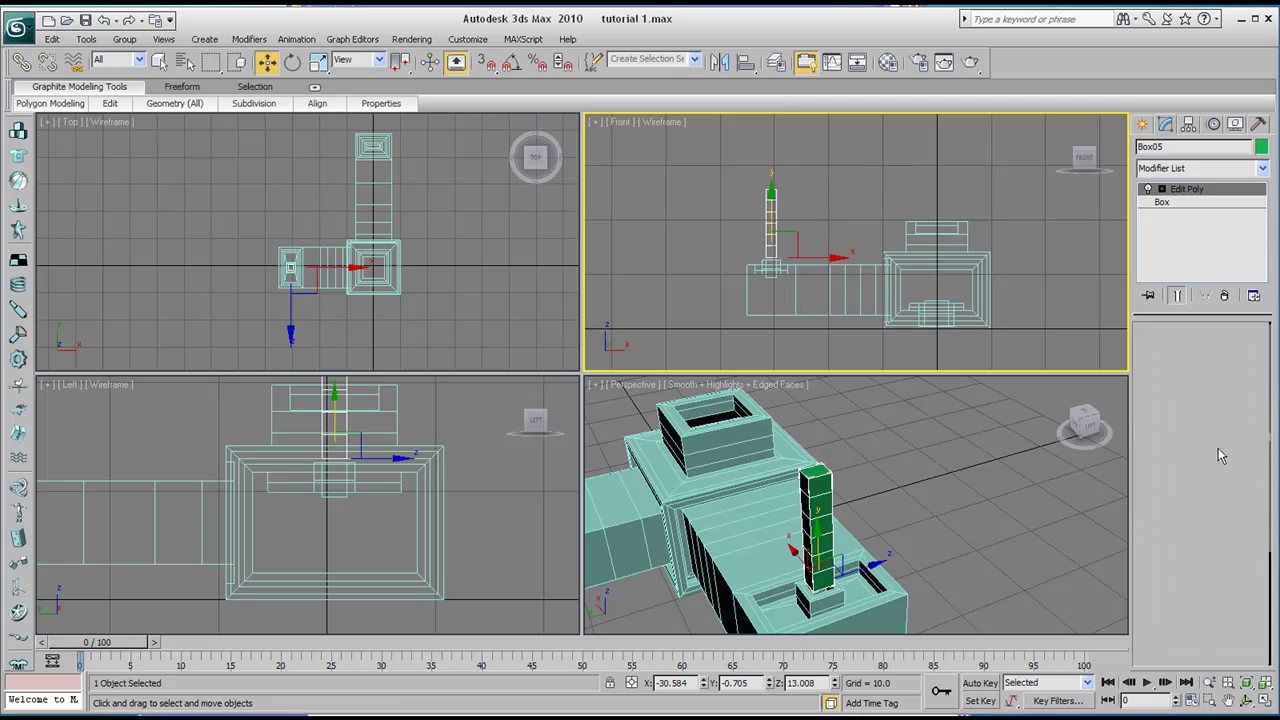
{"action": "left_click", "coordinate": [1218, 450]}
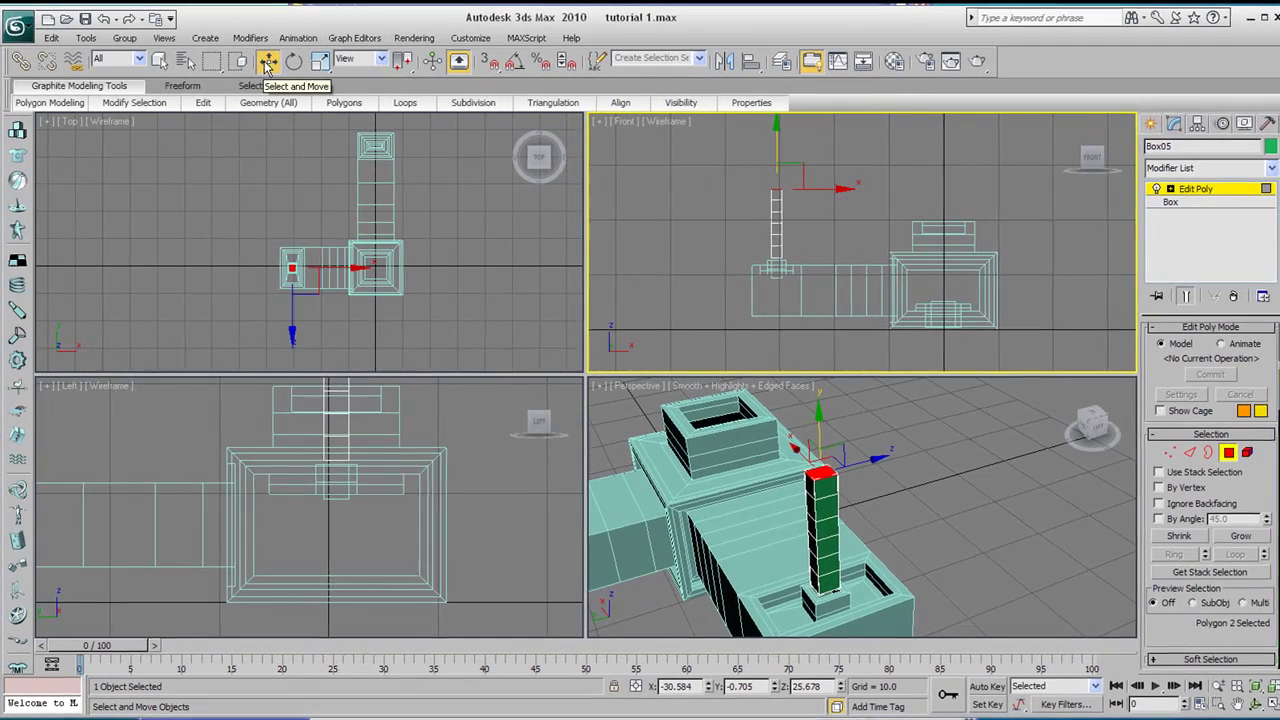
{"action": "scroll", "coordinate": [740, 202], "scroll_direction": "up", "scroll_amount": 5}
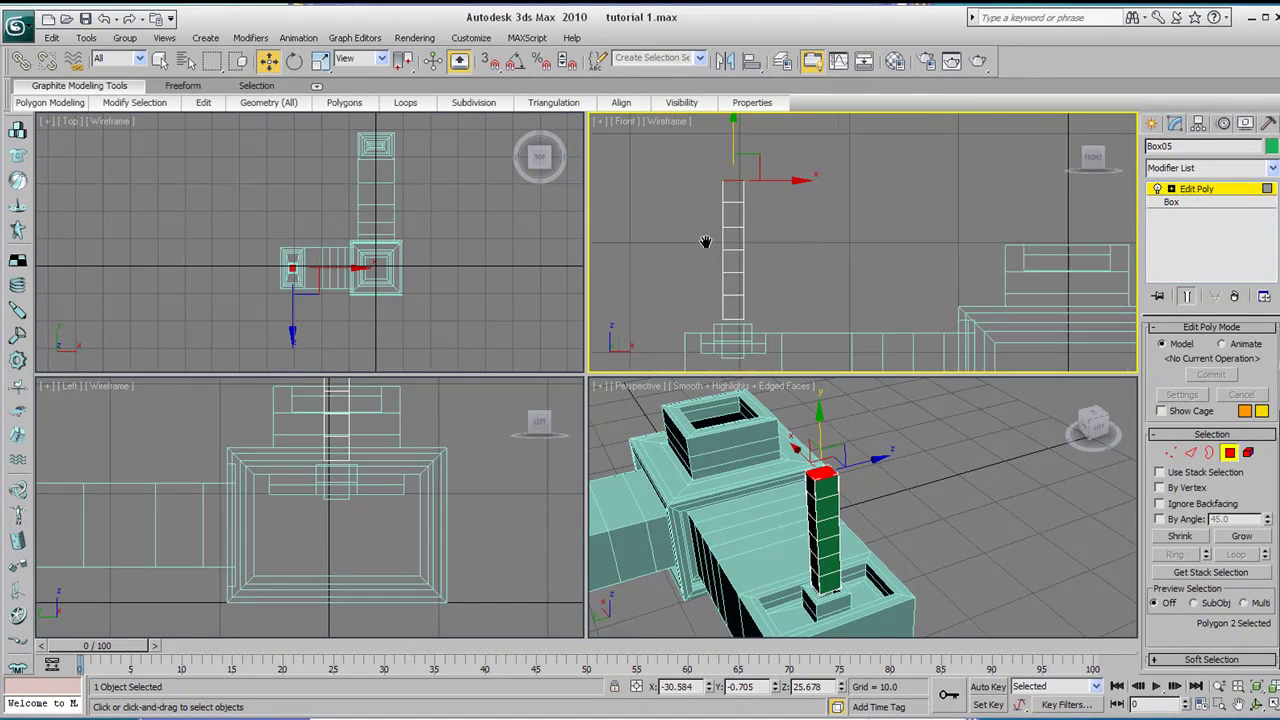
{"action": "scroll", "coordinate": [715, 199], "scroll_direction": "up", "scroll_amount": 4}
{"action": "left_click_drag", "start_coordinate": [799, 244], "coordinate": [866, 251]}
{"action": "scroll", "coordinate": [860, 488], "scroll_direction": "up", "scroll_amount": 6}
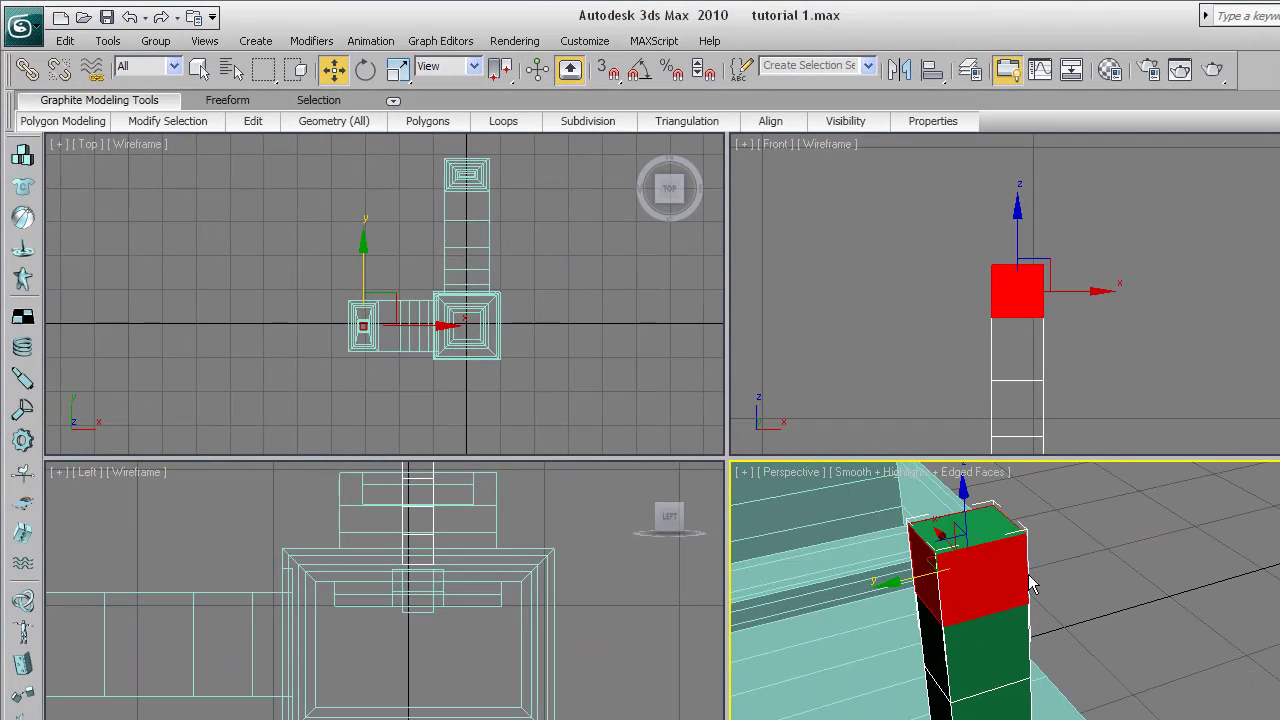
Maximize the Perspective view and open the Extrude settings for the four selected side polygons, with the extrusion type By Polygon
{"action": "scroll", "coordinate": [963, 588], "scroll_direction": "down", "scroll_amount": 5}
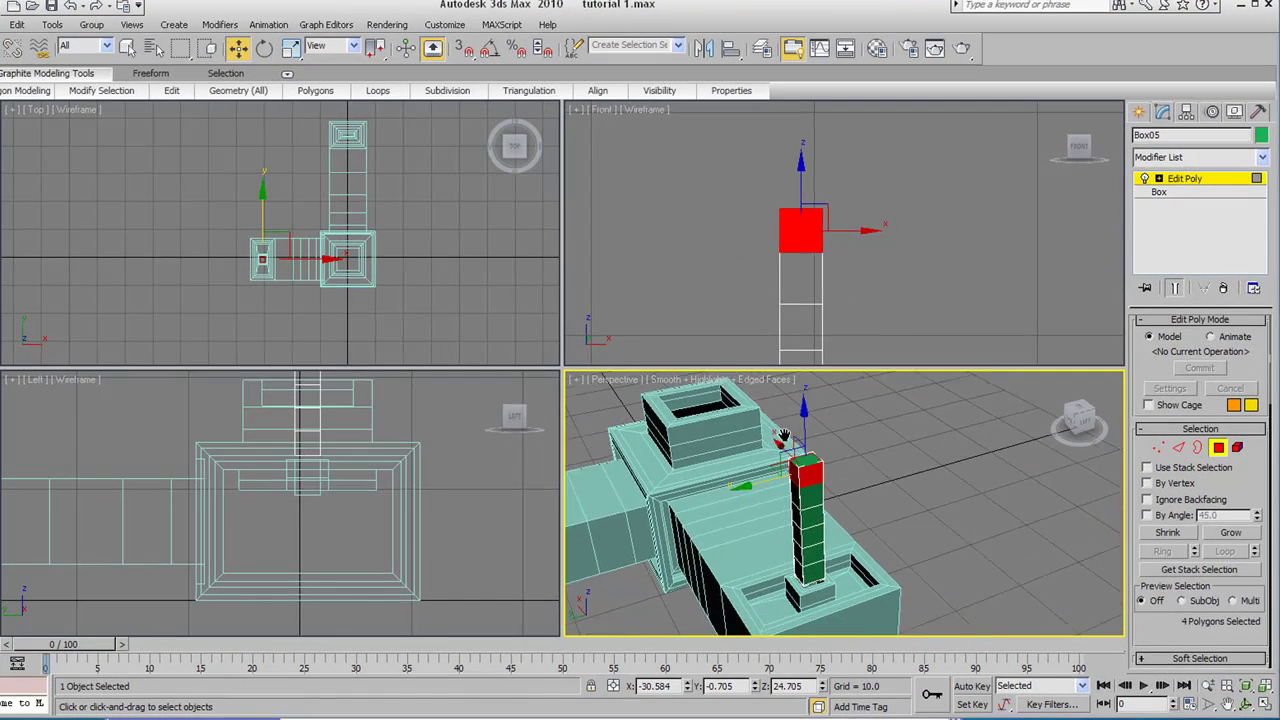
{"action": "left_click_drag", "start_coordinate": [1154, 634], "coordinate": [1152, 454]}
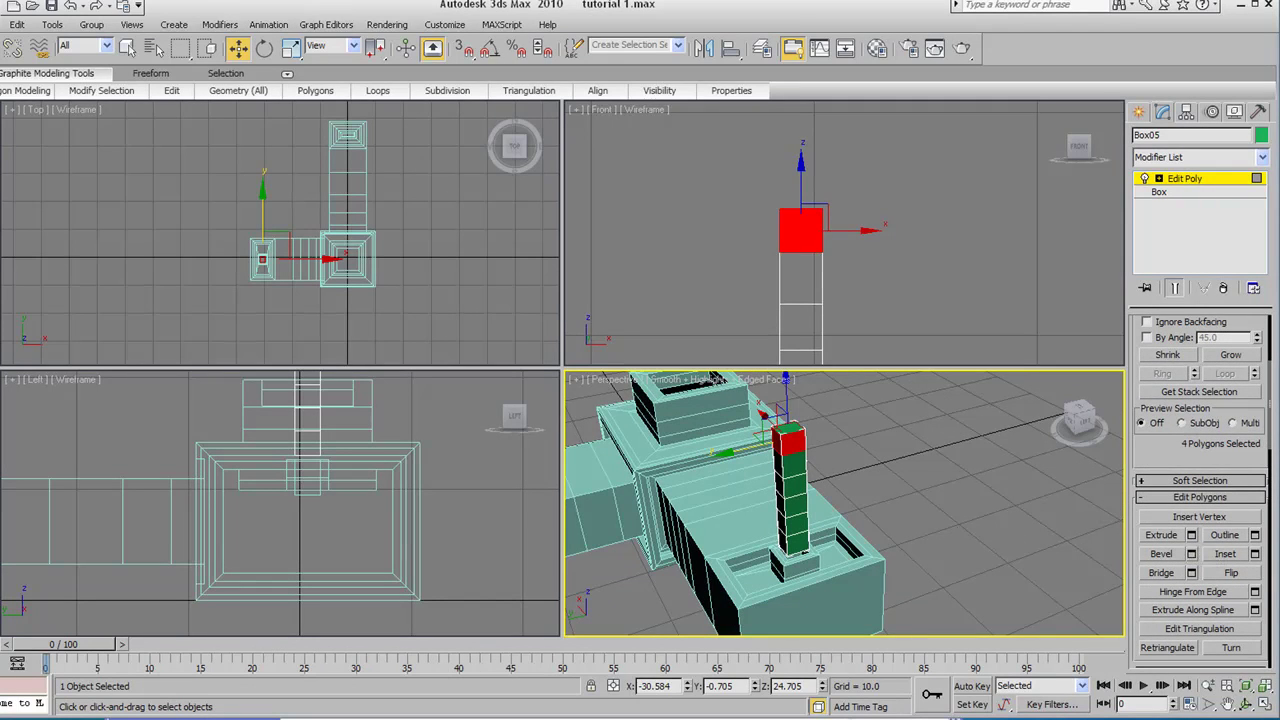
{"action": "left_click", "coordinate": [1265, 703]}
{"action": "middle_click_drag", "start_coordinate": [516, 350], "coordinate": [512, 360]}
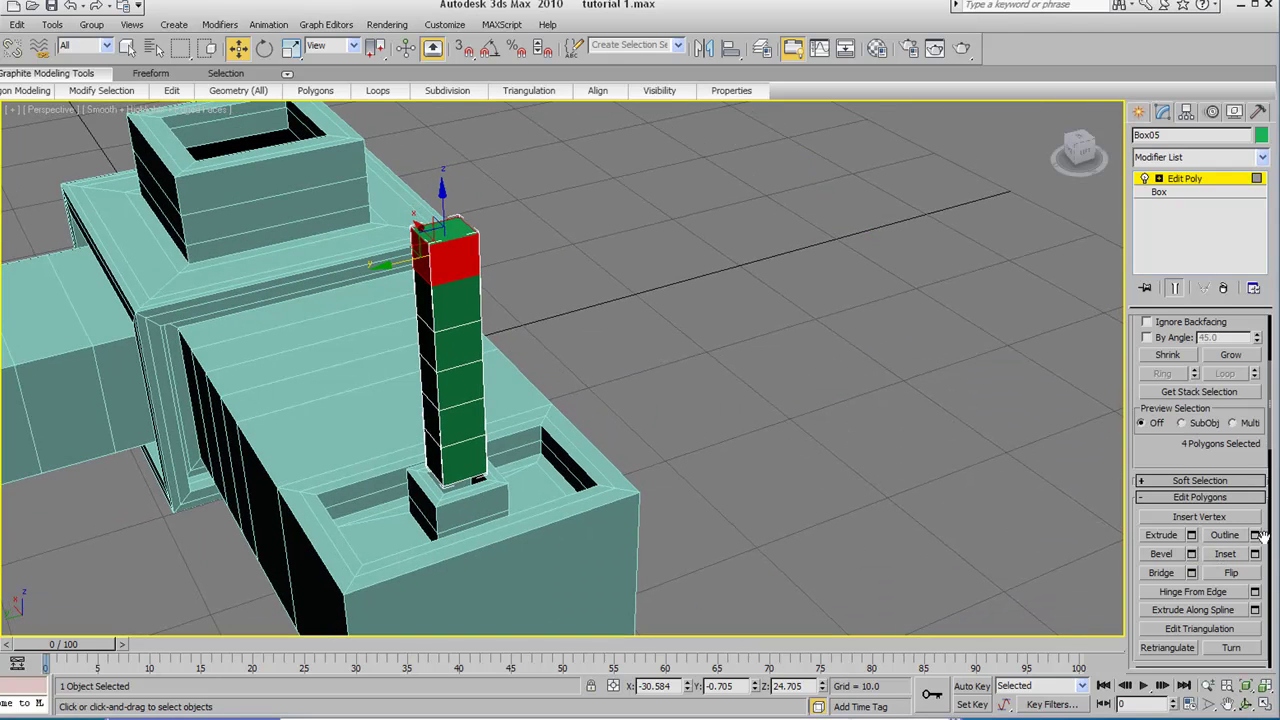
{"action": "left_click", "coordinate": [1191, 536]}
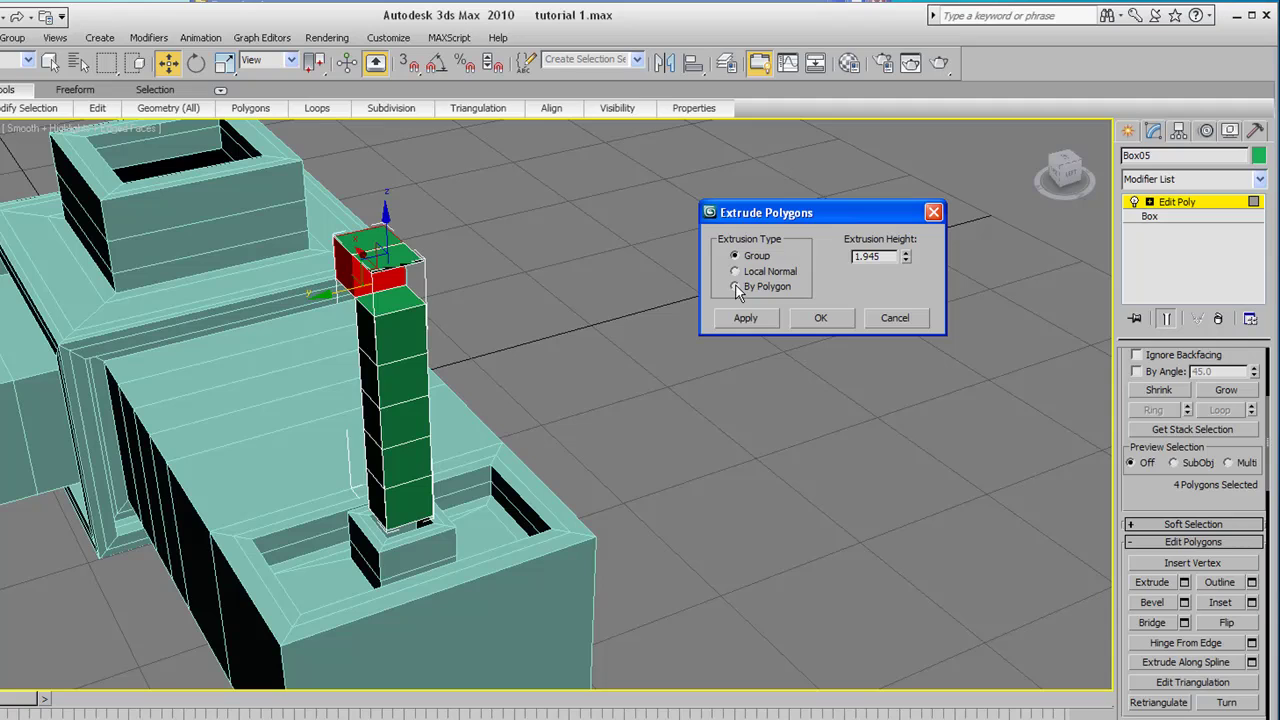
{"action": "left_click", "coordinate": [736, 287]}
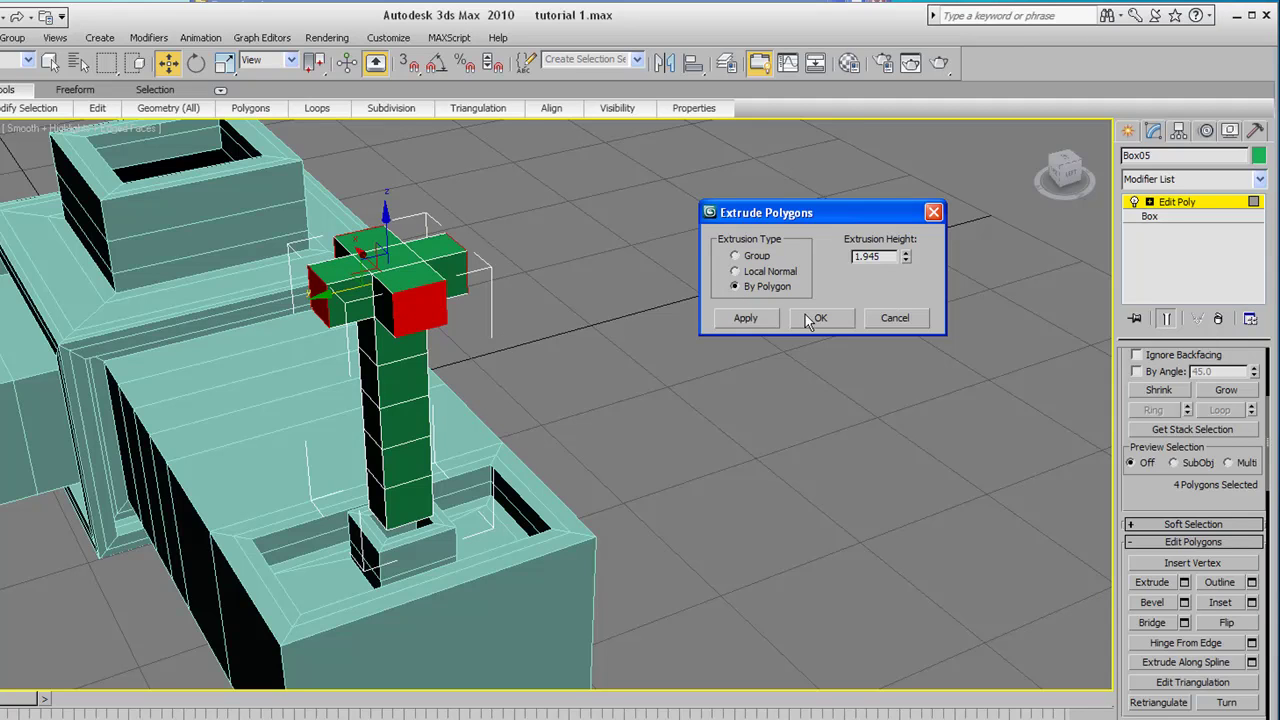
Extrude the four side polygons into equal cross arms with repeated By Polygon extrusions of 1.945, undoing the excess one
{"action": "left_click_drag", "start_coordinate": [908, 259], "coordinate": [908, 205]}
{"action": "mouse_move", "coordinate": [940, 2]}
{"action": "left_mouse_down"}
{"action": "mouse_move", "coordinate": [943, 37]}
{"action": "mouse_move", "coordinate": [943, 20]}
{"action": "left_mouse_up"}
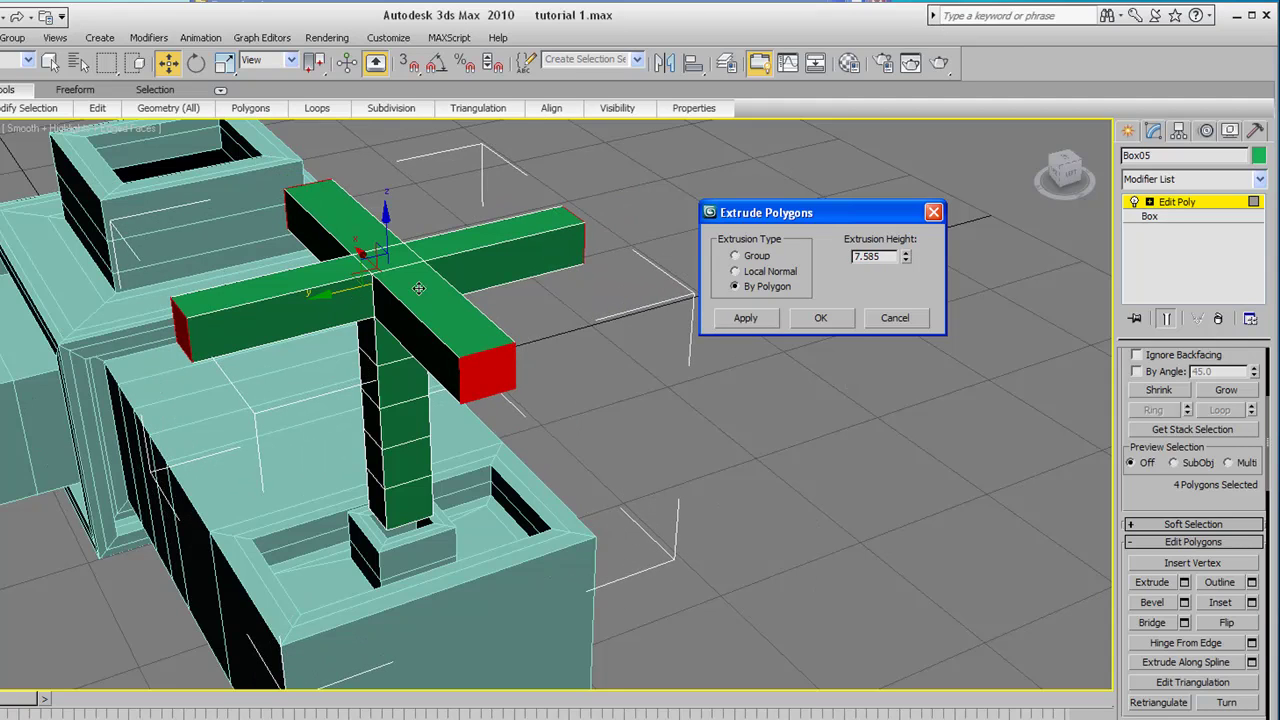
{"action": "left_click_drag", "start_coordinate": [417, 307], "coordinate": [405, 325]}
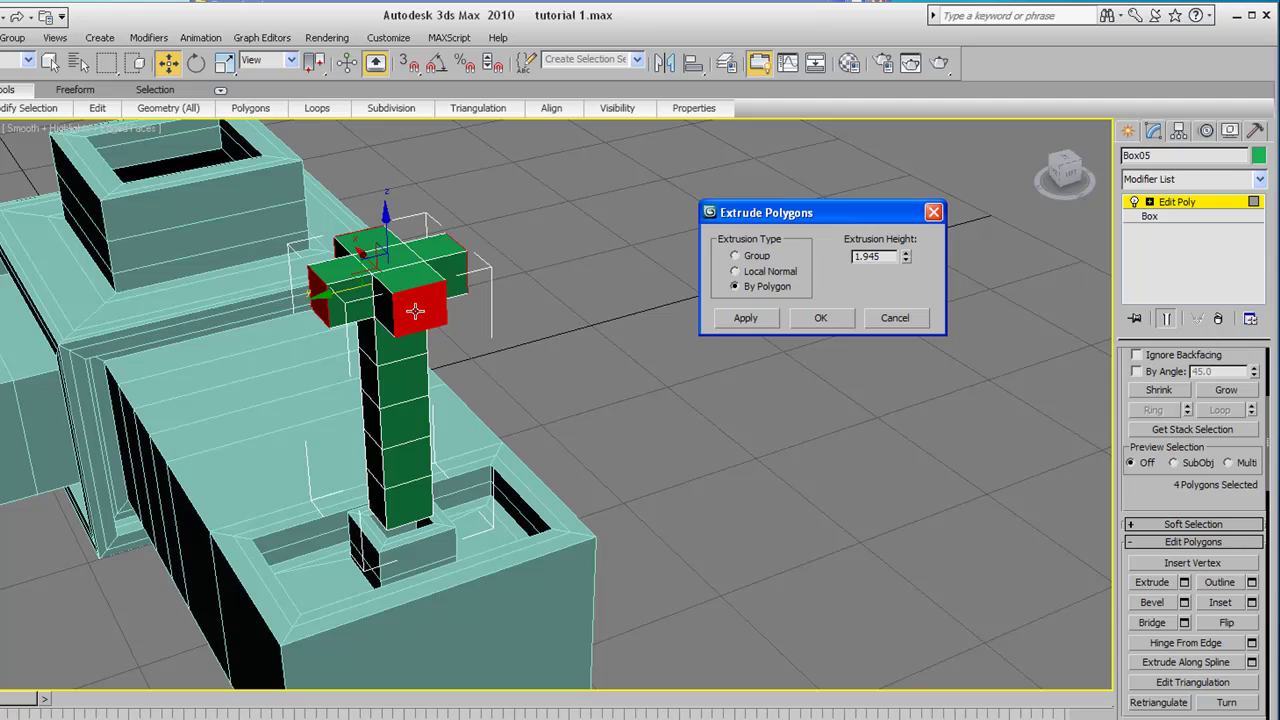
{"action": "left_click", "coordinate": [746, 318]}
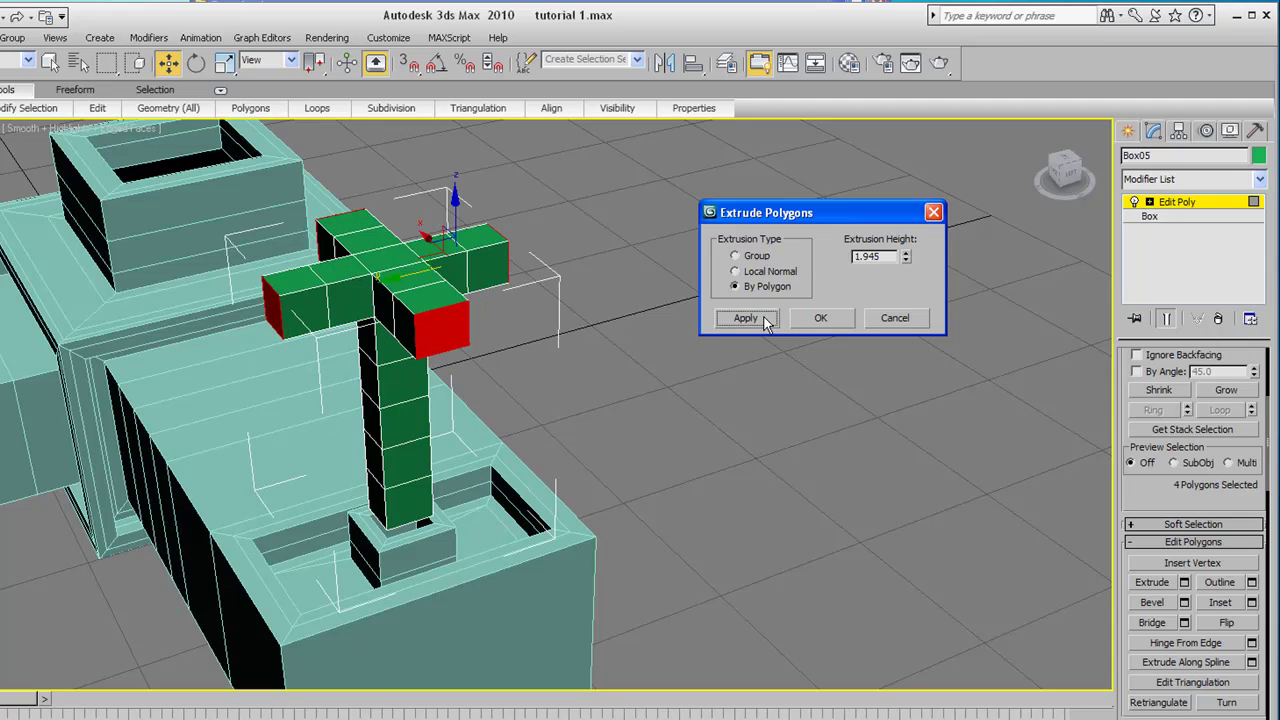
{"action": "left_click", "coordinate": [766, 320]}
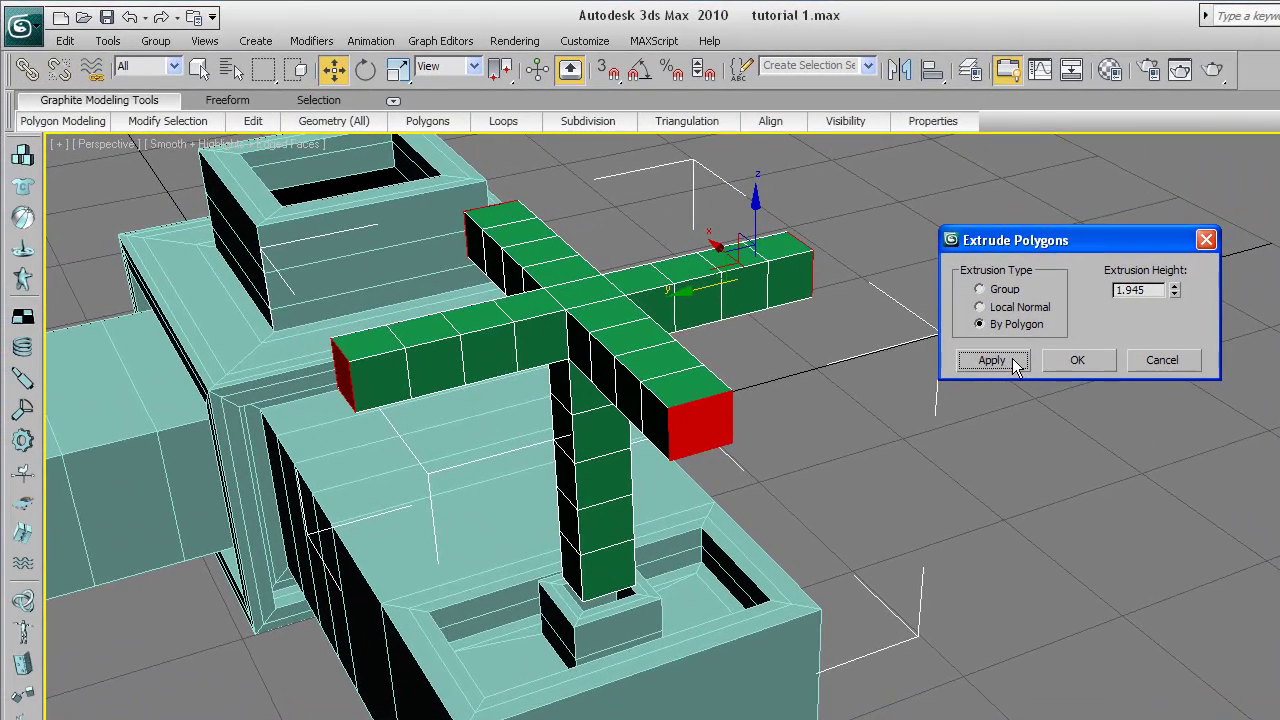
{"action": "key", "text": "ctrl+z"}
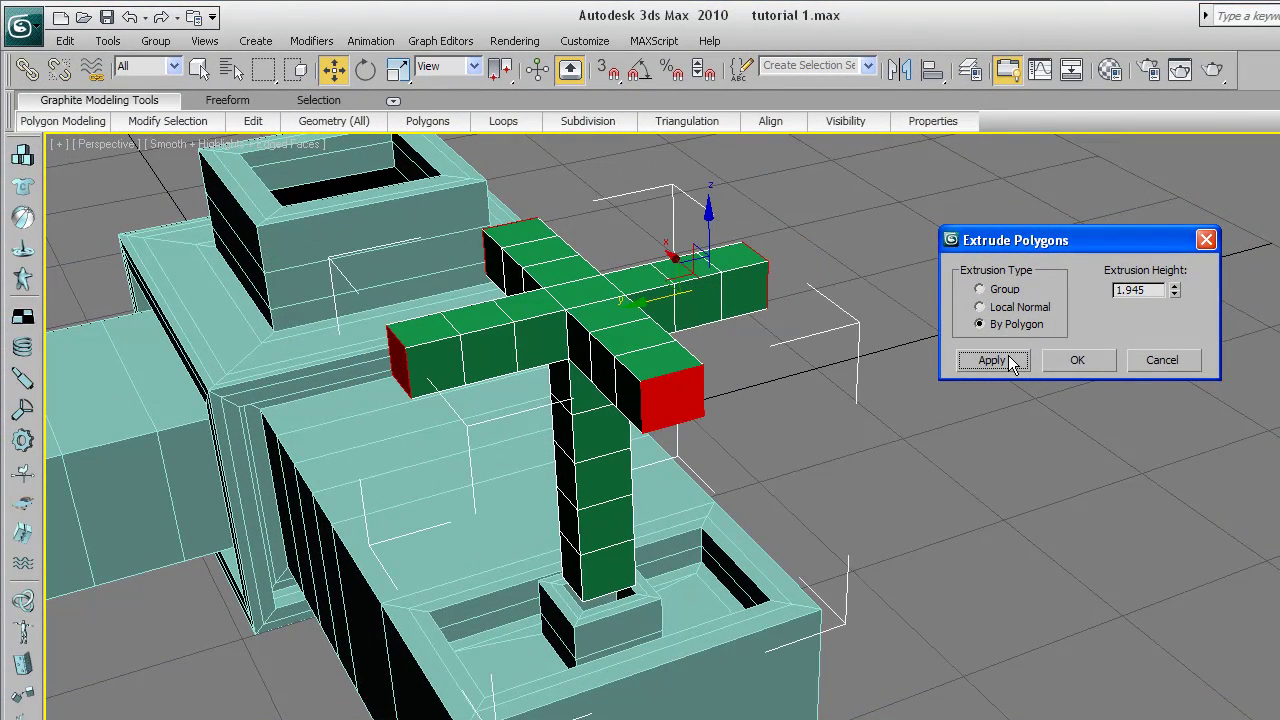
{"action": "left_click", "coordinate": [1097, 362]}
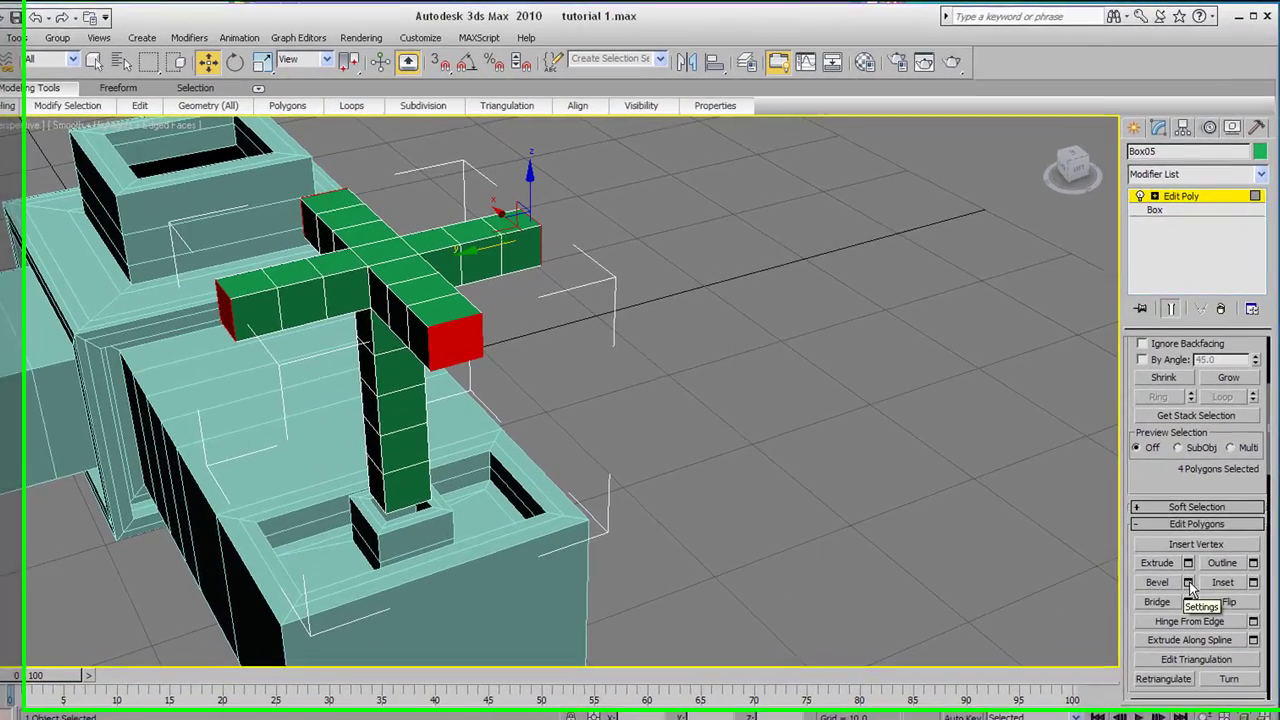
Flare the four arm ends with repeated Group bevels of height 0.74 and outline amount 0.27
{"action": "left_click", "coordinate": [1193, 555]}
{"action": "left_click_drag", "start_coordinate": [912, 255], "coordinate": [917, 186]}
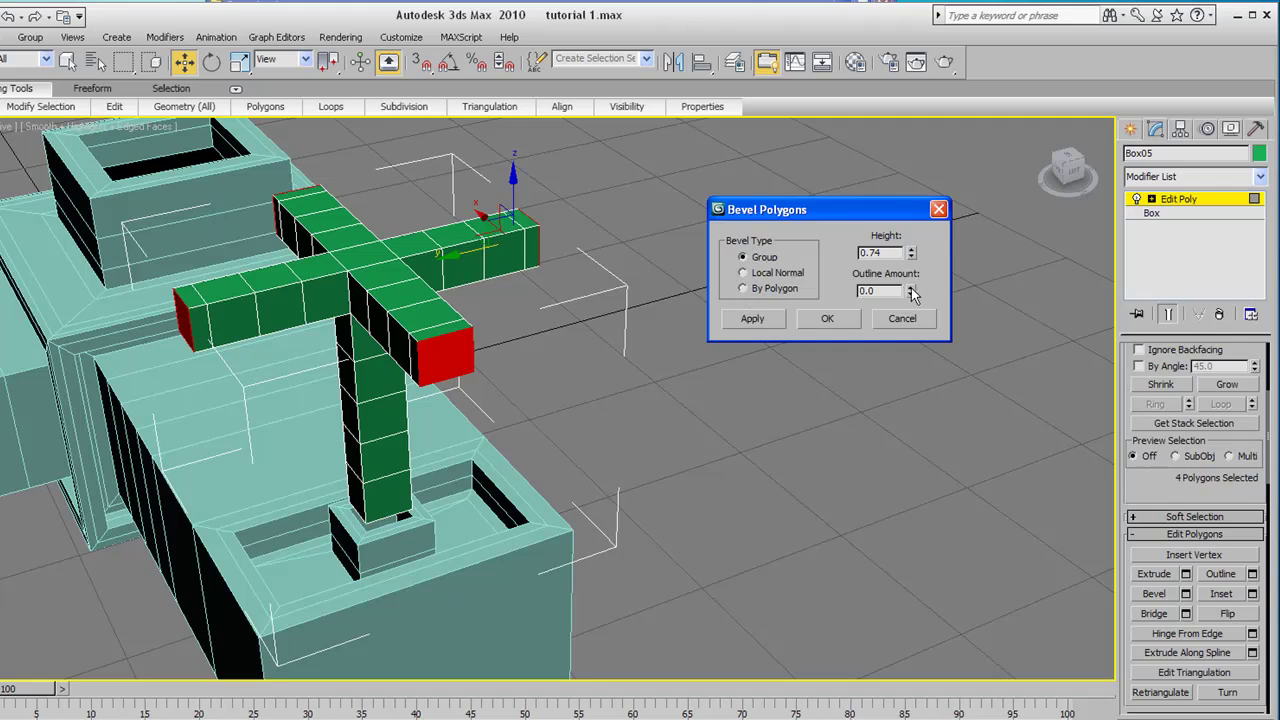
{"action": "left_click_drag", "start_coordinate": [912, 292], "coordinate": [904, 265]}
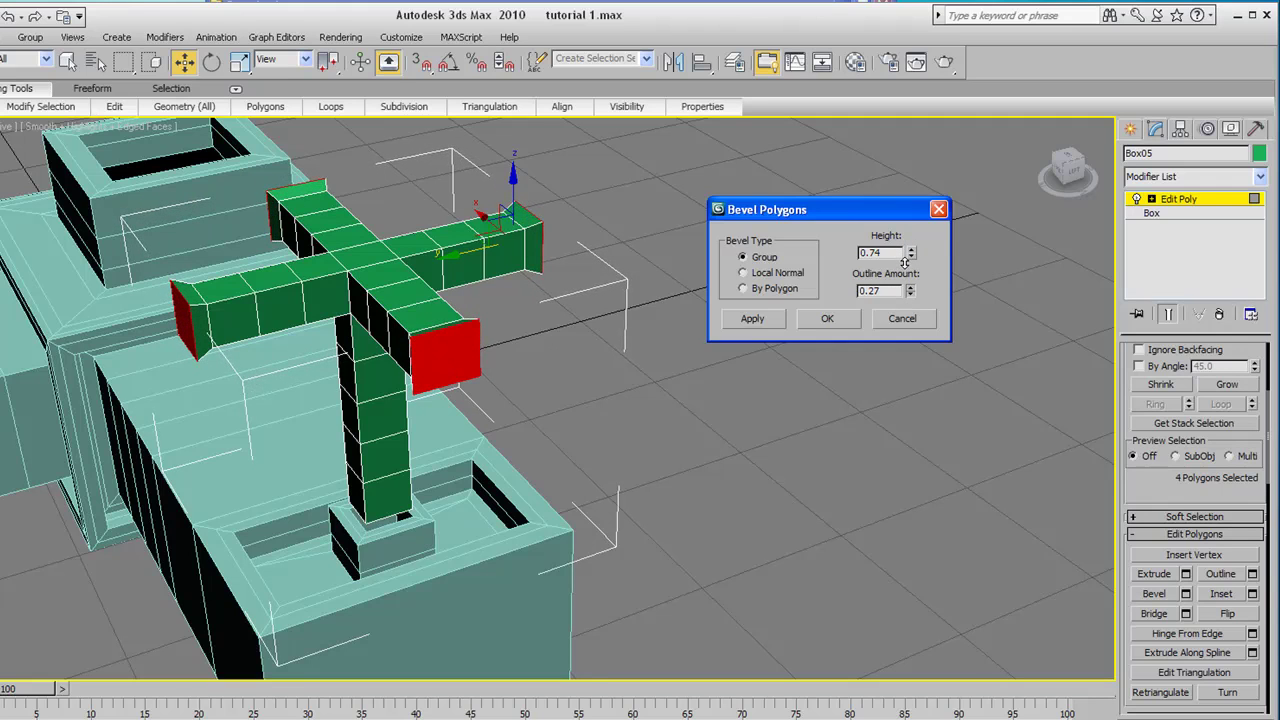
{"action": "left_click", "coordinate": [746, 320]}
{"action": "left_click", "coordinate": [169, 315]}
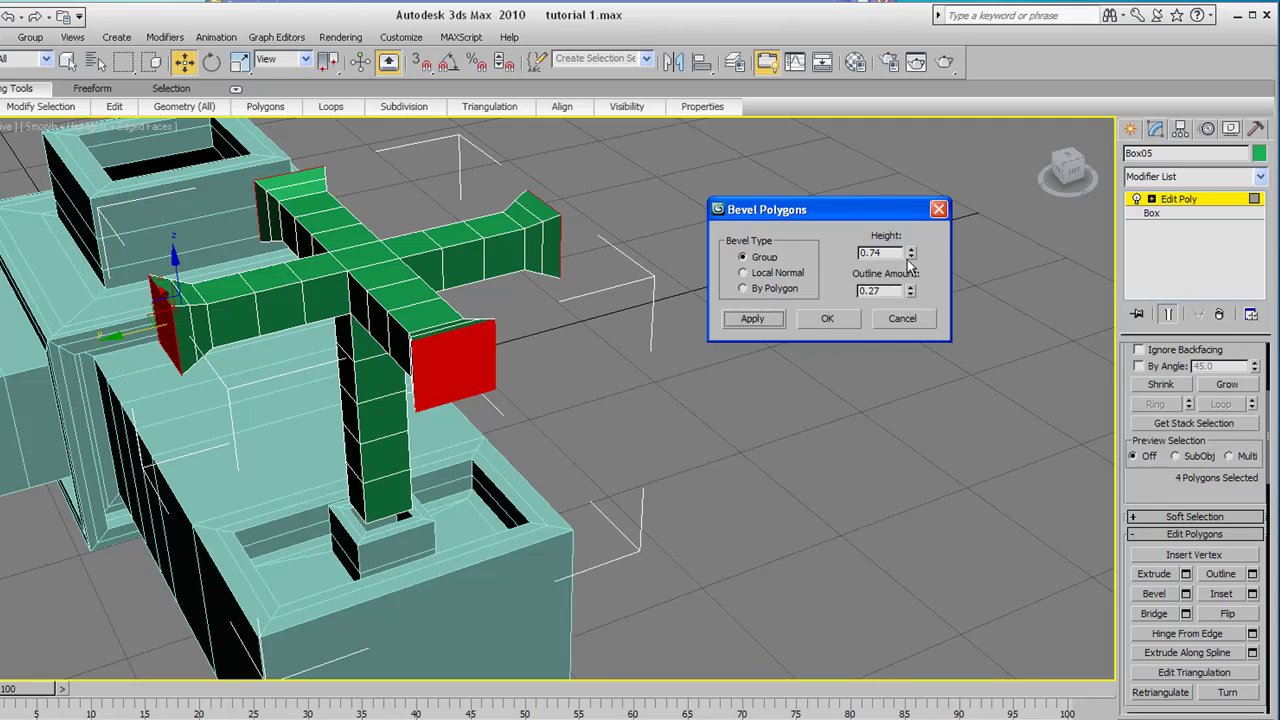
{"action": "left_click", "coordinate": [752, 320]}
Bevel the arm ends by height 2.63 with outline 0.07, and close them with an inward bevel of height 0.579
{"action": "left_click_drag", "start_coordinate": [910, 254], "coordinate": [916, 92]}
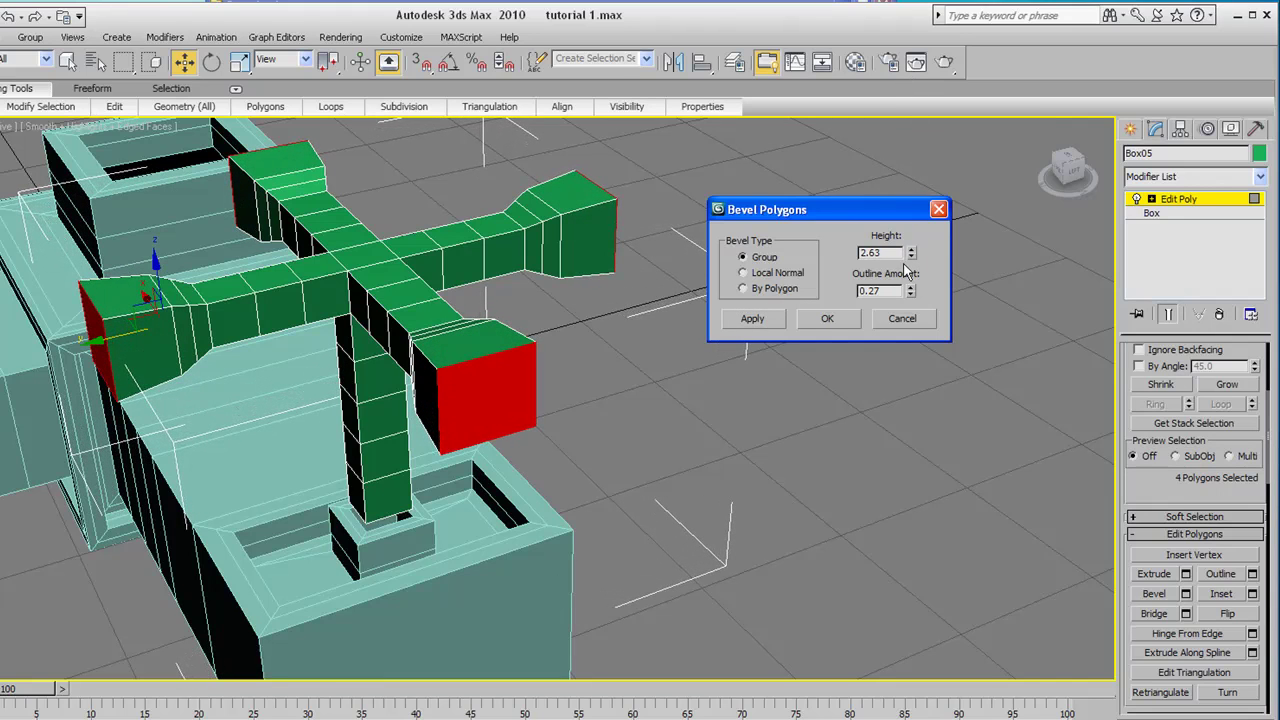
{"action": "left_click_drag", "start_coordinate": [911, 293], "coordinate": [910, 303]}
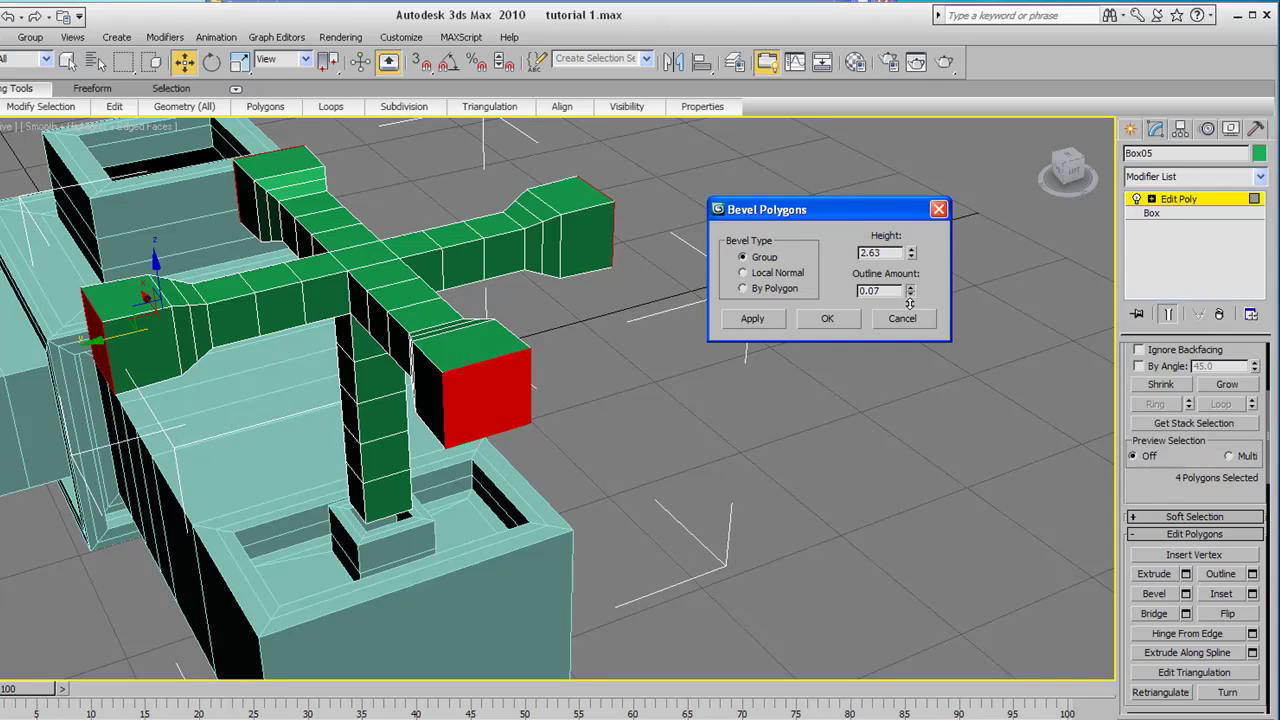
{"action": "left_click", "coordinate": [767, 320]}
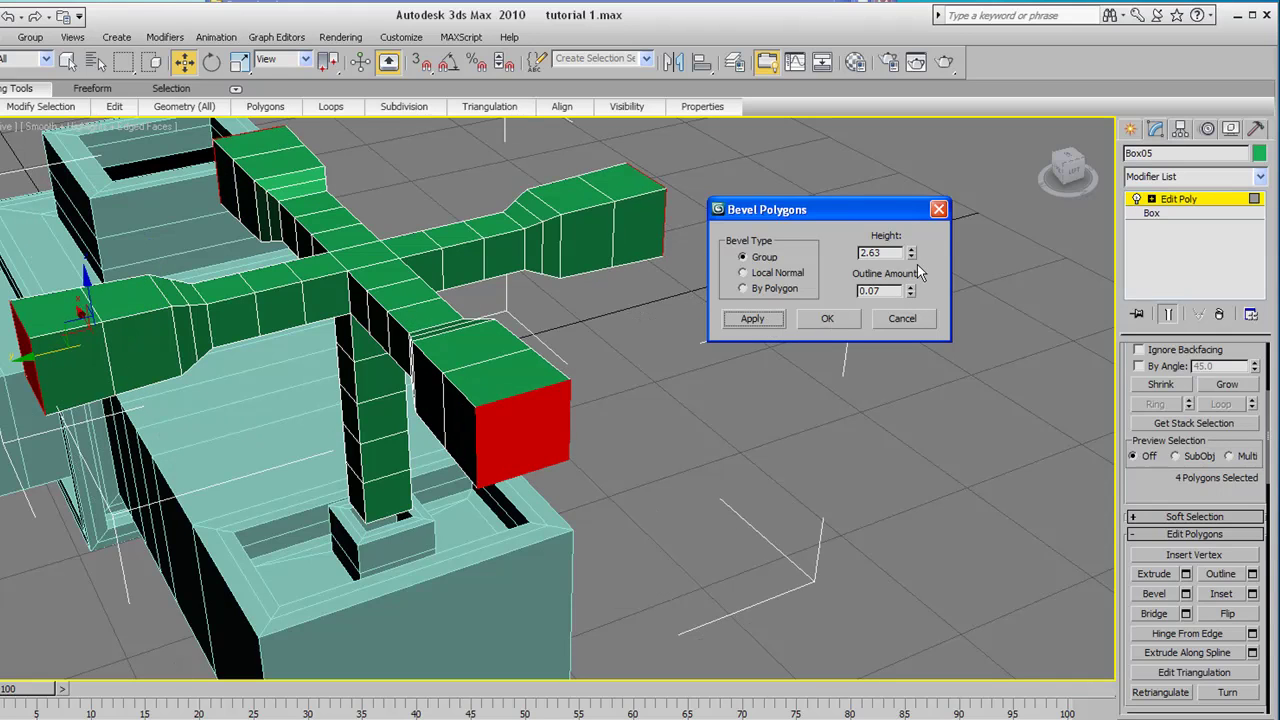
{"action": "left_click_drag", "start_coordinate": [912, 255], "coordinate": [904, 334]}
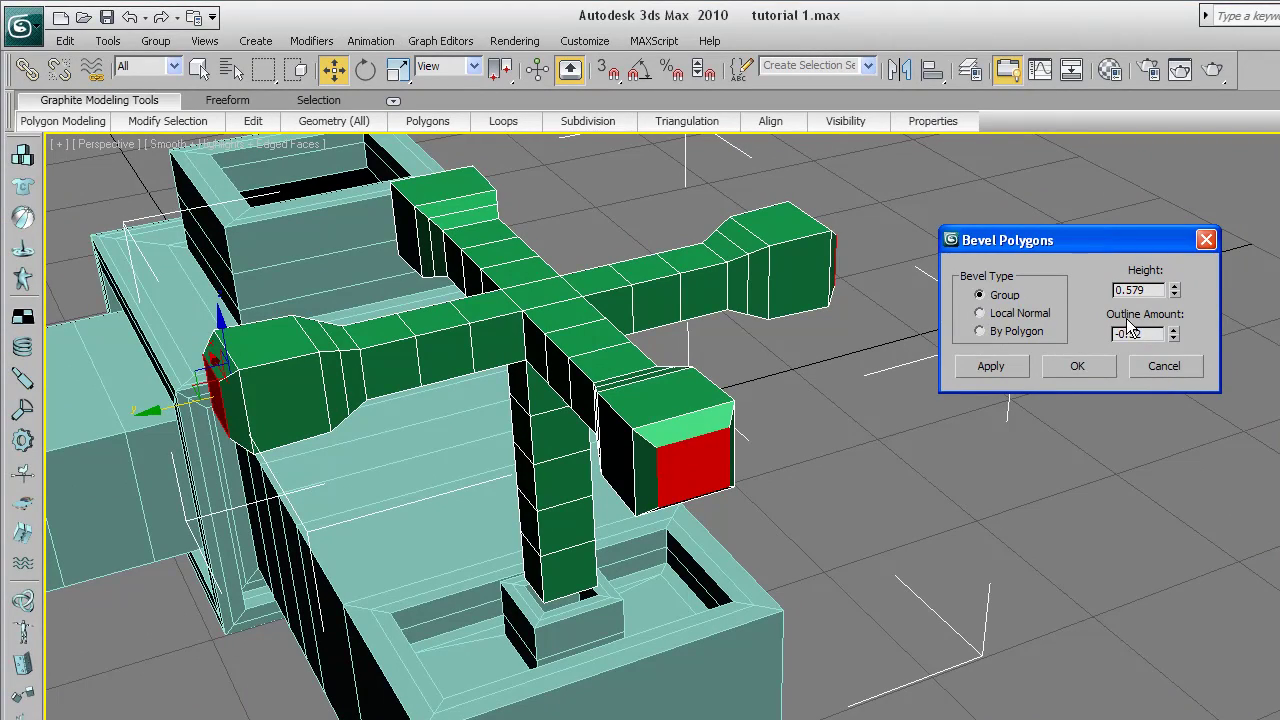
{"action": "left_click", "coordinate": [1080, 364]}
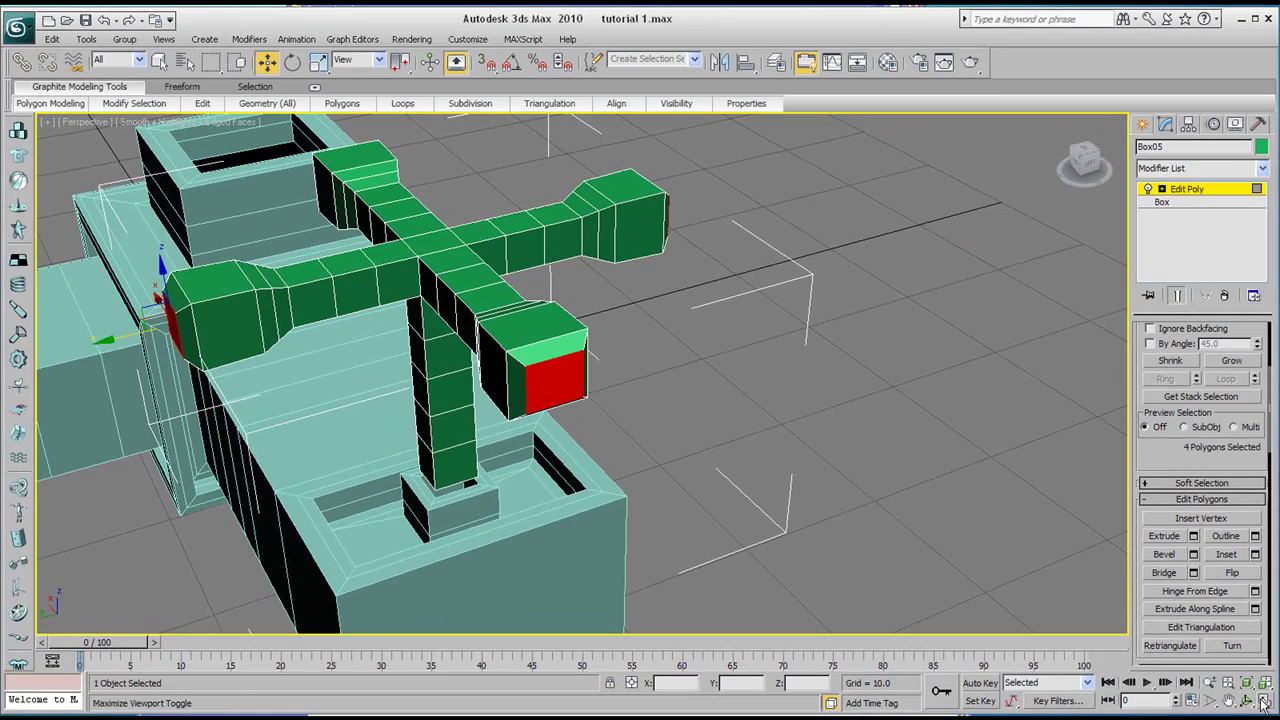
Apply a MeshSmooth modifier to the cross-shaped handle
{"action": "left_click", "coordinate": [1248, 701]}
{"action": "left_click_drag", "start_coordinate": [606, 373], "coordinate": [698, 344]}
{"action": "scroll", "coordinate": [657, 375], "scroll_direction": "down", "scroll_amount": 4}
{"action": "scroll", "coordinate": [680, 340], "scroll_direction": "up", "scroll_amount": 4}
{"action": "middle_click_drag", "start_coordinate": [680, 340], "coordinate": [484, 327]}
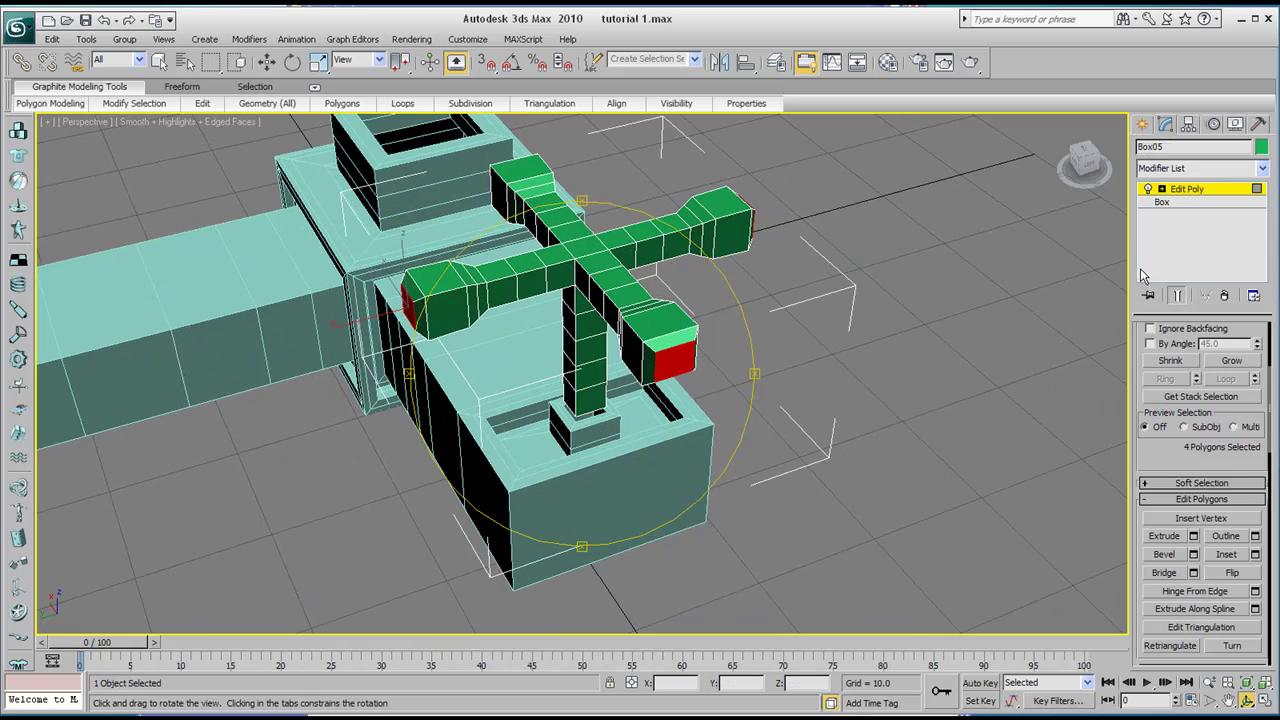
{"action": "left_click", "coordinate": [1263, 172]}
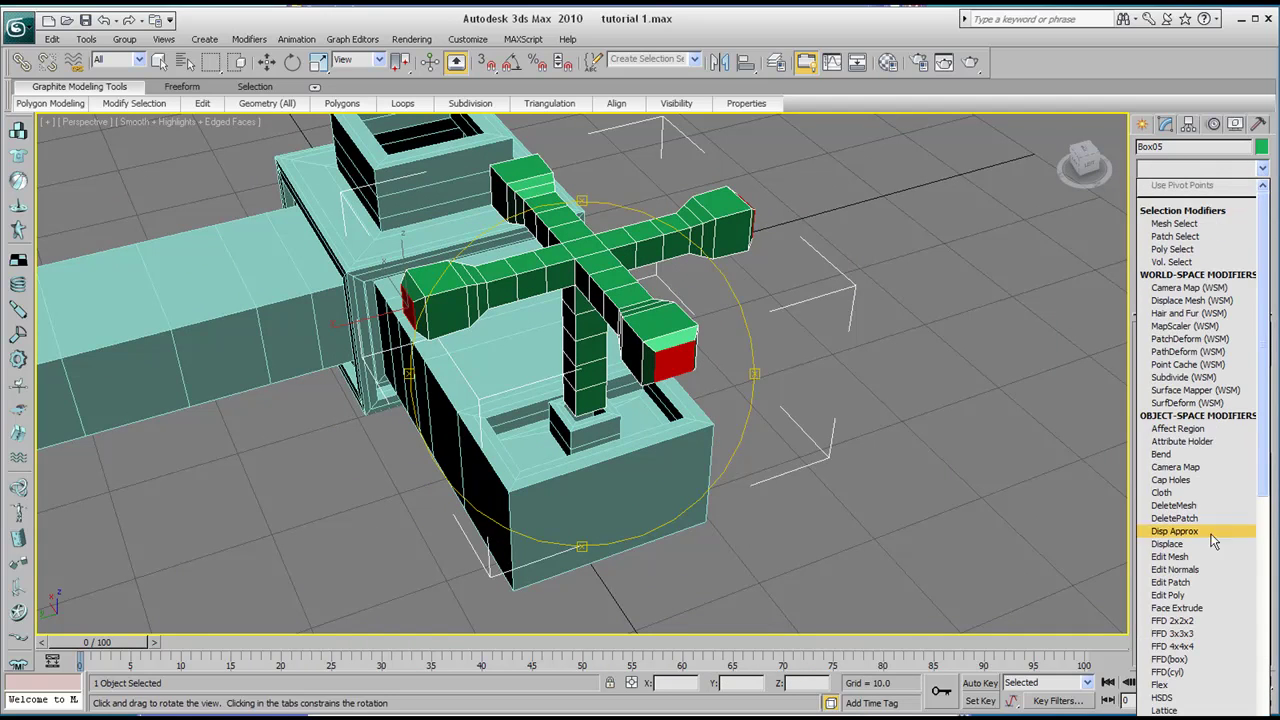
{"action": "scroll", "coordinate": [1195, 450], "scroll_direction": "down", "scroll_amount": 3}
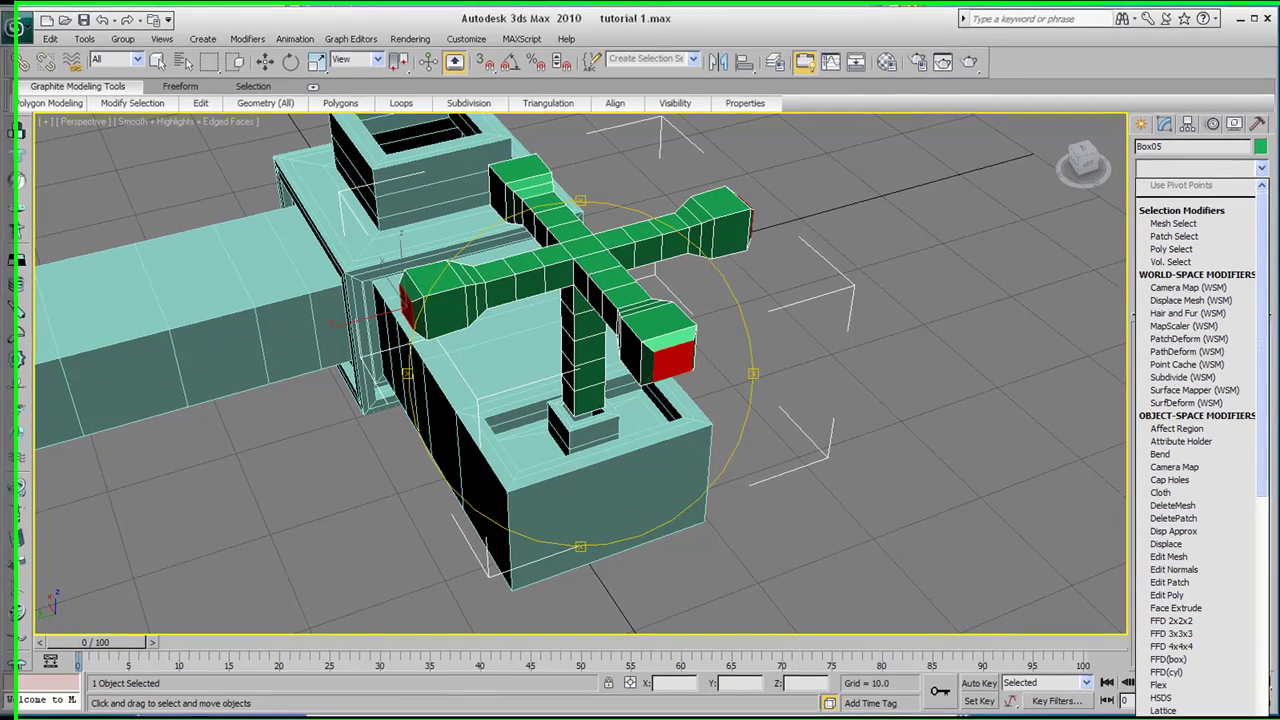
{"action": "left_click", "coordinate": [1180, 294]}
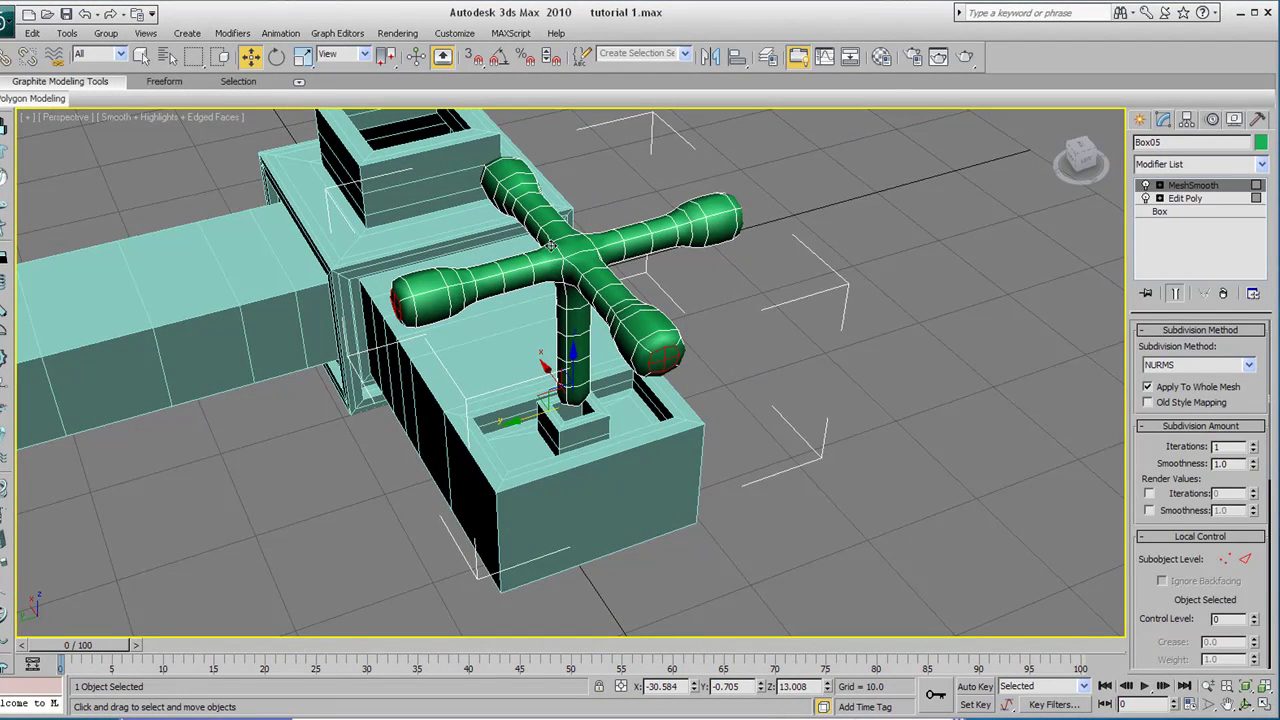
Set the handle's MeshSmooth iterations to 3 and hide the edged faces in the Perspective view
{"action": "scroll", "coordinate": [550, 244], "scroll_direction": "up", "scroll_amount": 5}
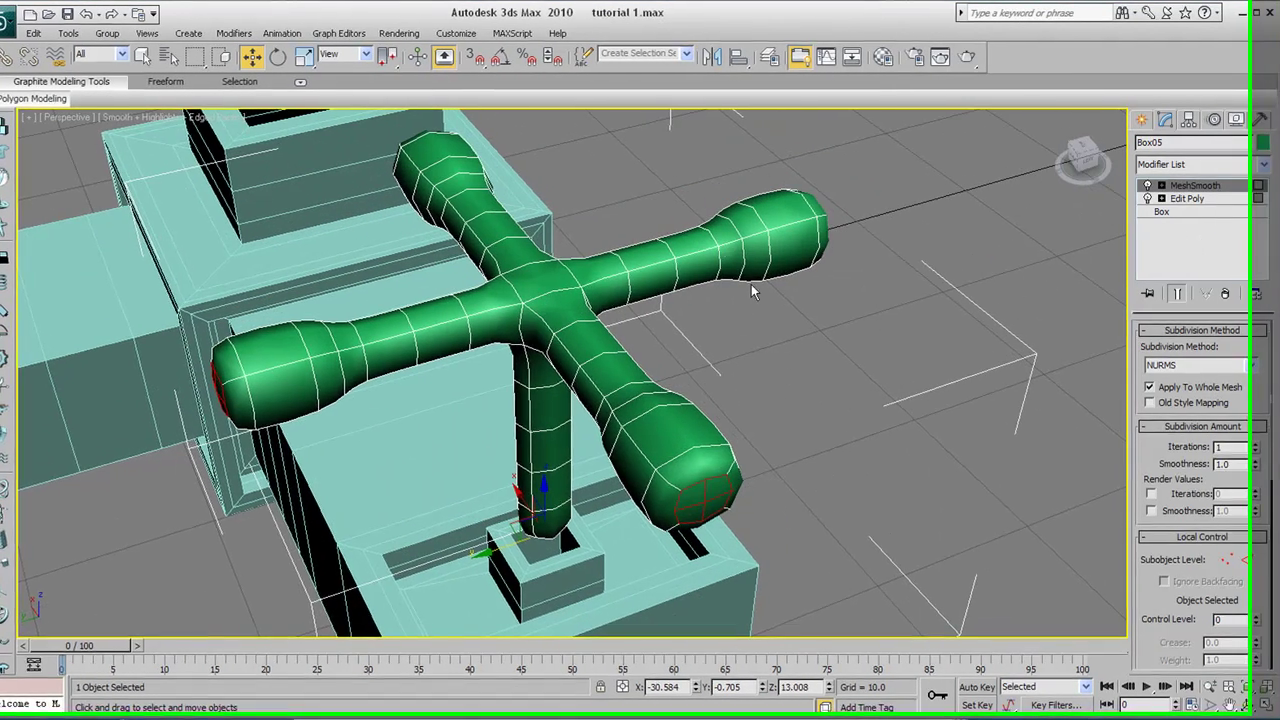
{"action": "scroll", "coordinate": [482, 292], "scroll_direction": "down", "scroll_amount": 3}
{"action": "scroll", "coordinate": [480, 315], "scroll_direction": "down", "scroll_amount": 5}
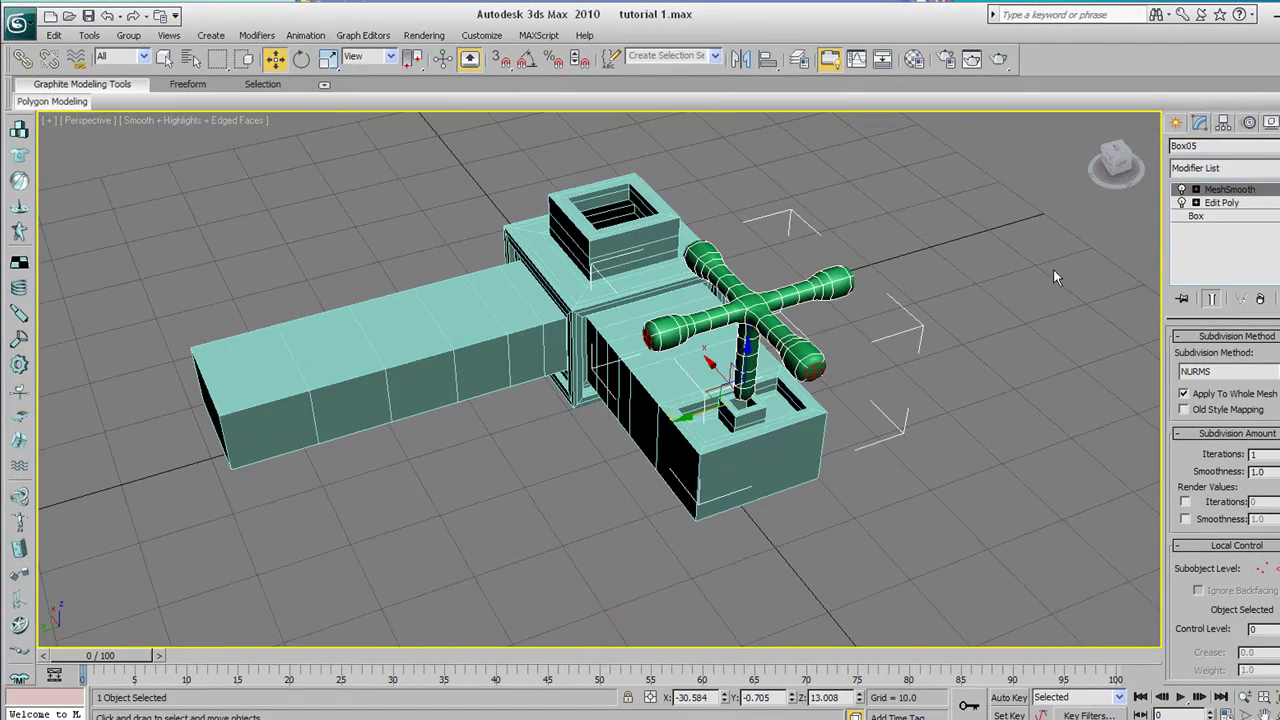
{"action": "scroll", "coordinate": [765, 312], "scroll_direction": "up", "scroll_amount": 5}
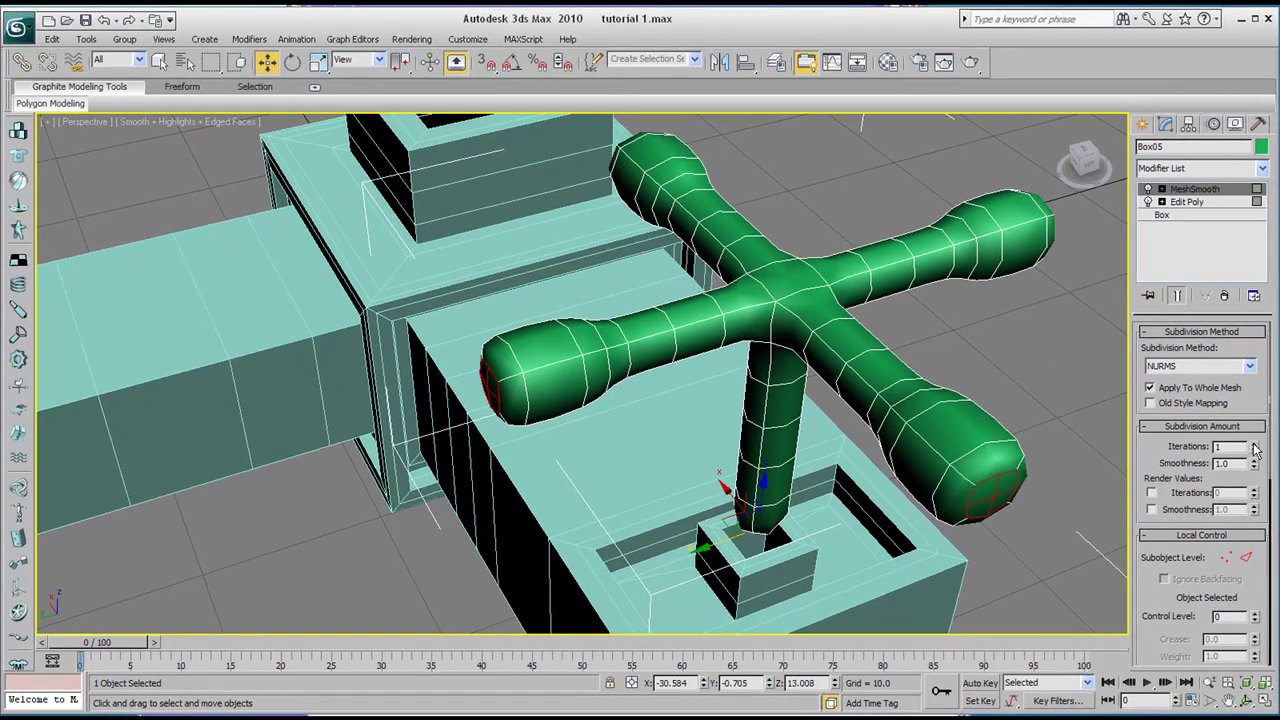
{"action": "left_click", "coordinate": [1256, 446]}
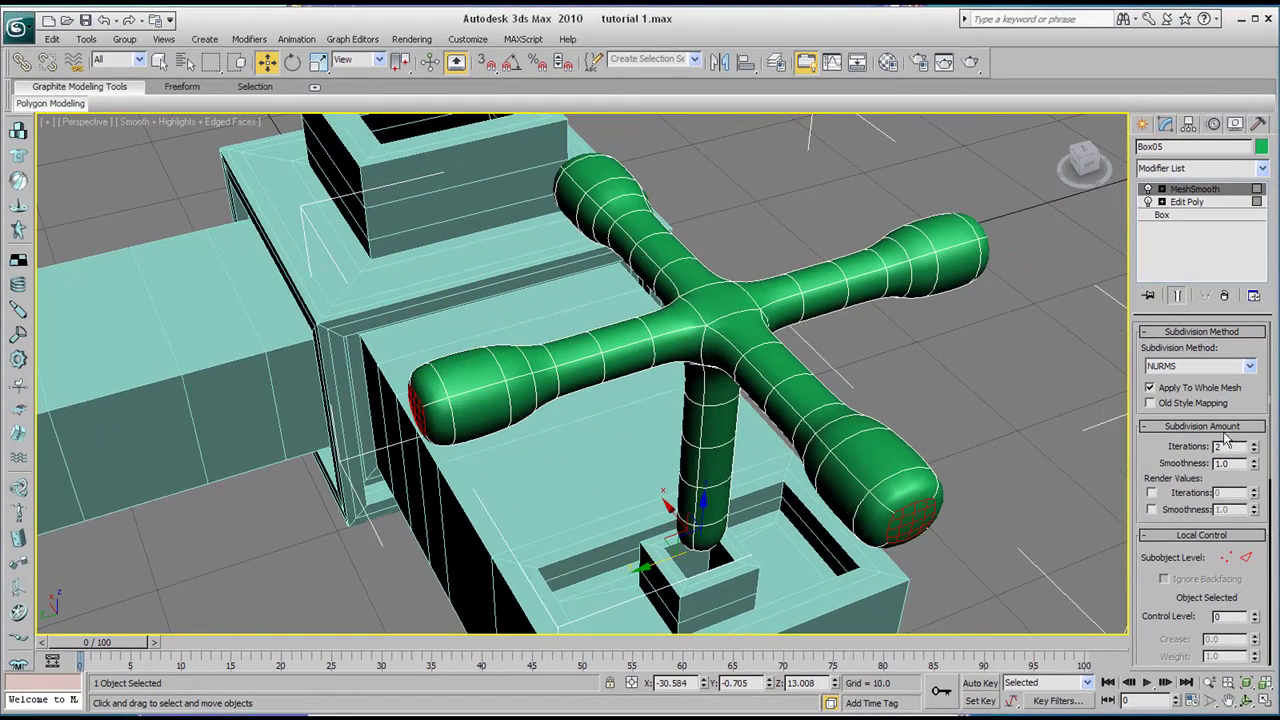
{"action": "middle_click_drag", "start_coordinate": [780, 311], "coordinate": [929, 251]}
{"action": "scroll", "coordinate": [757, 304], "scroll_direction": "down", "scroll_amount": 4}
{"action": "key", "text": "F4"}
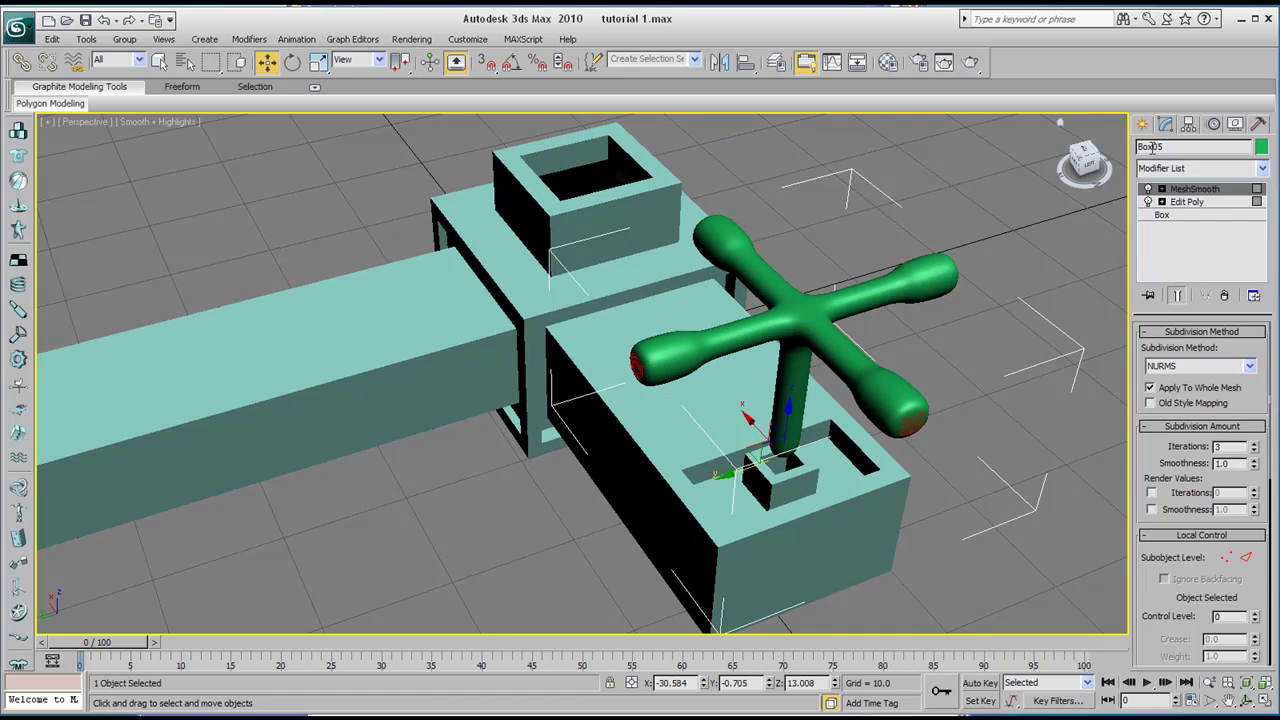
Compare the handle with MeshSmooth off and on, leaving it enabled, and show the edged faces again
{"action": "key", "text": "z"}
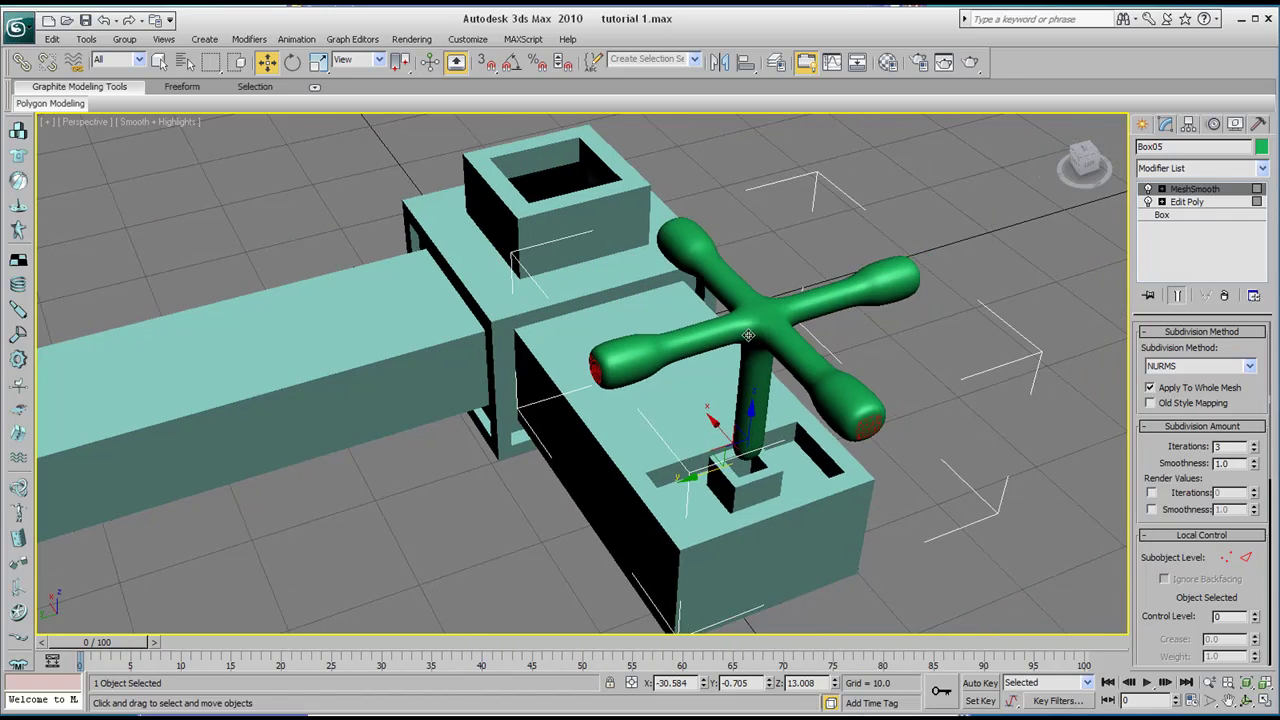
{"action": "left_click", "coordinate": [1148, 190]}
{"action": "left_click", "coordinate": [1148, 190]}
{"action": "left_click", "coordinate": [1148, 190]}
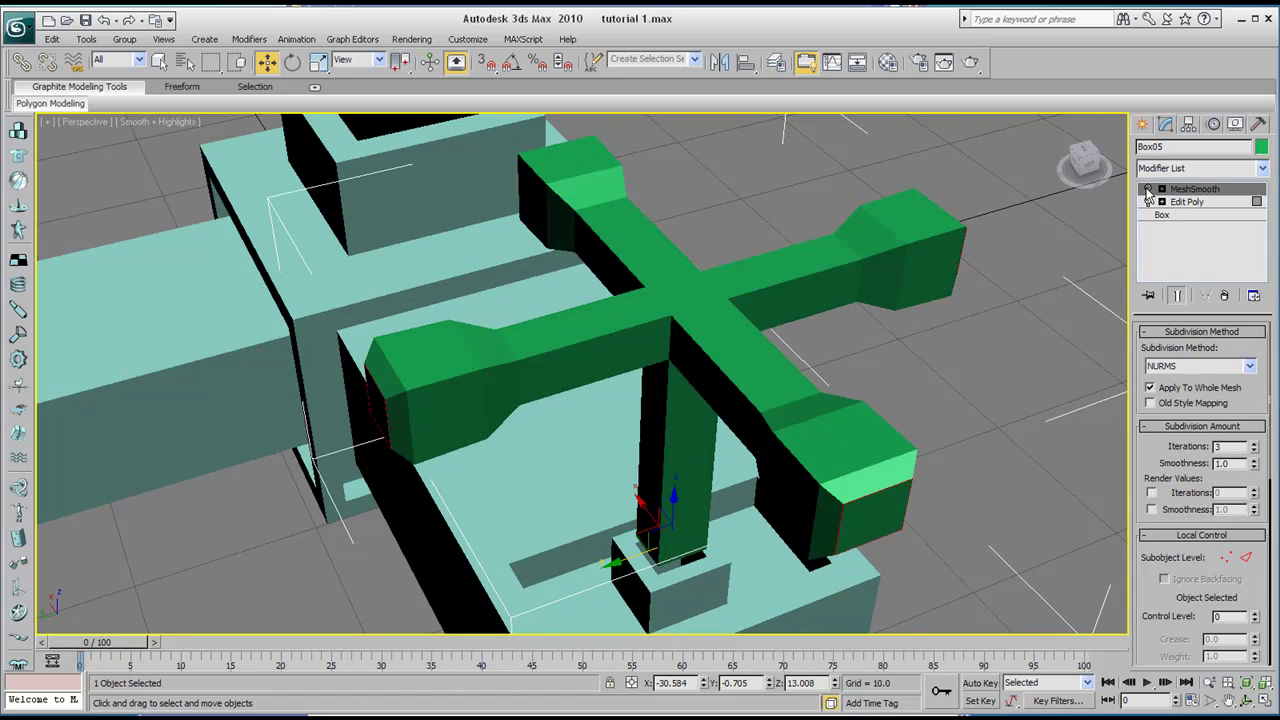
{"action": "left_click", "coordinate": [1148, 190]}
{"action": "left_click", "coordinate": [1148, 190]}
{"action": "left_click", "coordinate": [1148, 190]}
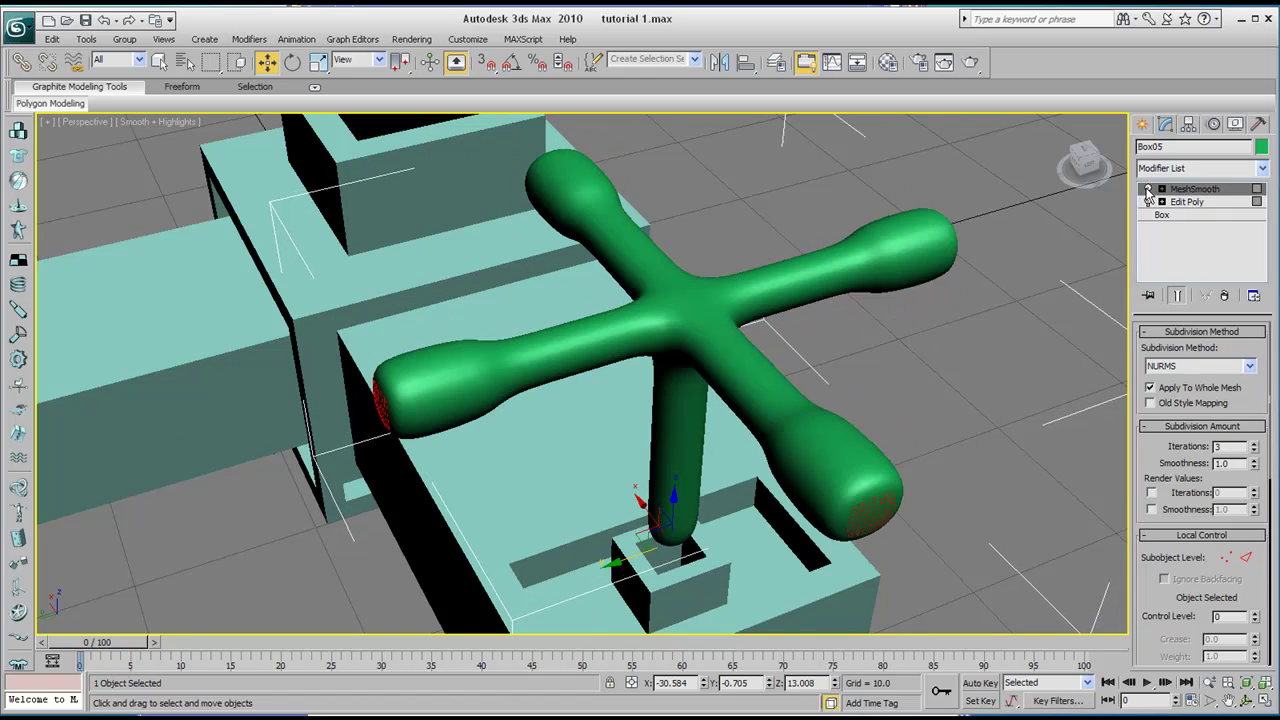
{"action": "key", "text": "F4"}
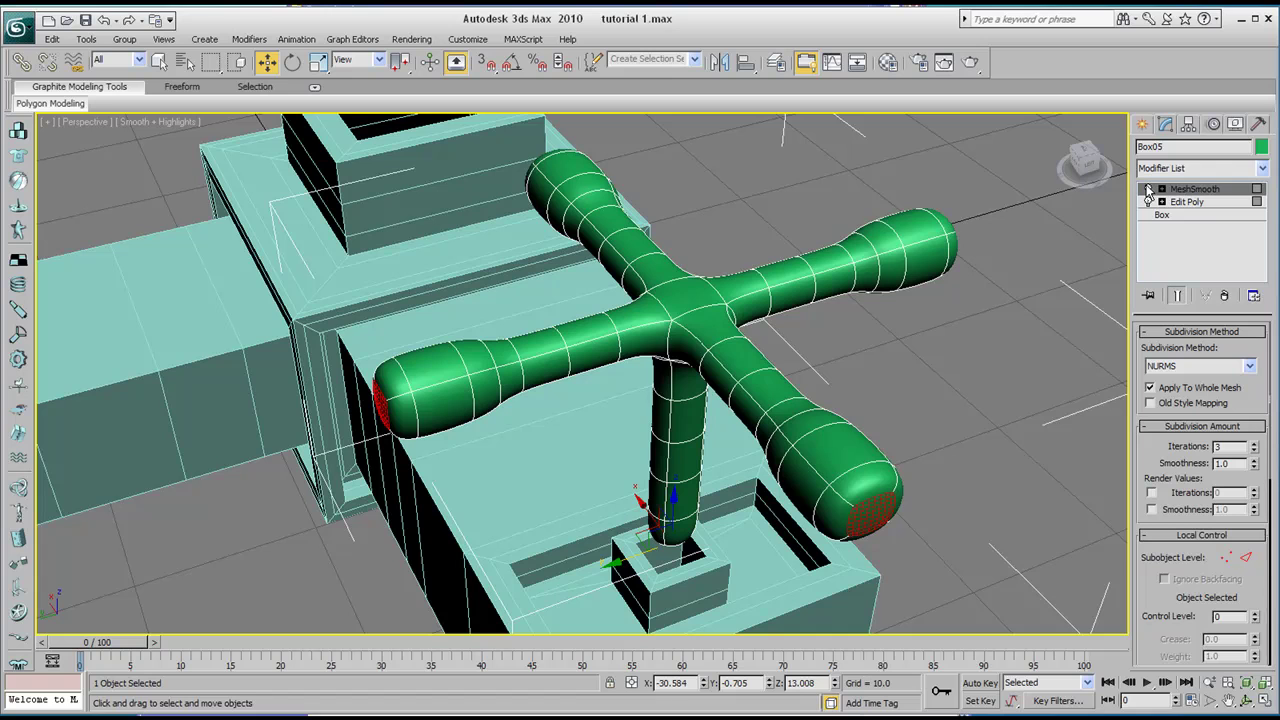
Select the tap body and enable its MeshSmooth modifier
{"action": "middle_click_drag", "start_coordinate": [1080, 300], "coordinate": [1000, 296], "text": "alt"}
{"action": "scroll", "coordinate": [900, 280], "scroll_direction": "down", "scroll_amount": 3}
{"action": "middle_click_drag", "start_coordinate": [793, 267], "coordinate": [286, 166]}
{"action": "left_click", "coordinate": [352, 363]}
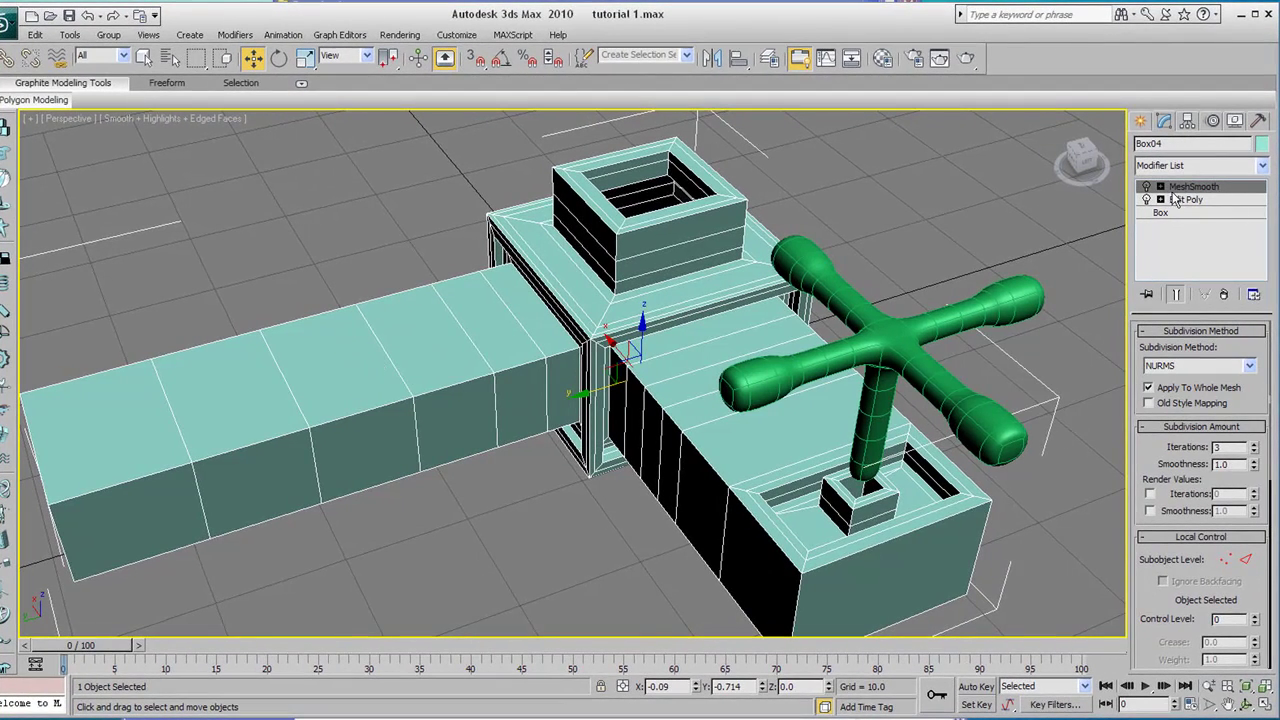
{"action": "left_click", "coordinate": [1146, 186]}
{"action": "middle_click_drag", "start_coordinate": [860, 312], "coordinate": [775, 312]}
Select the cross-shaped handle and raise it along Z clear of the socket on the short arm
{"action": "left_click", "coordinate": [1140, 121]}
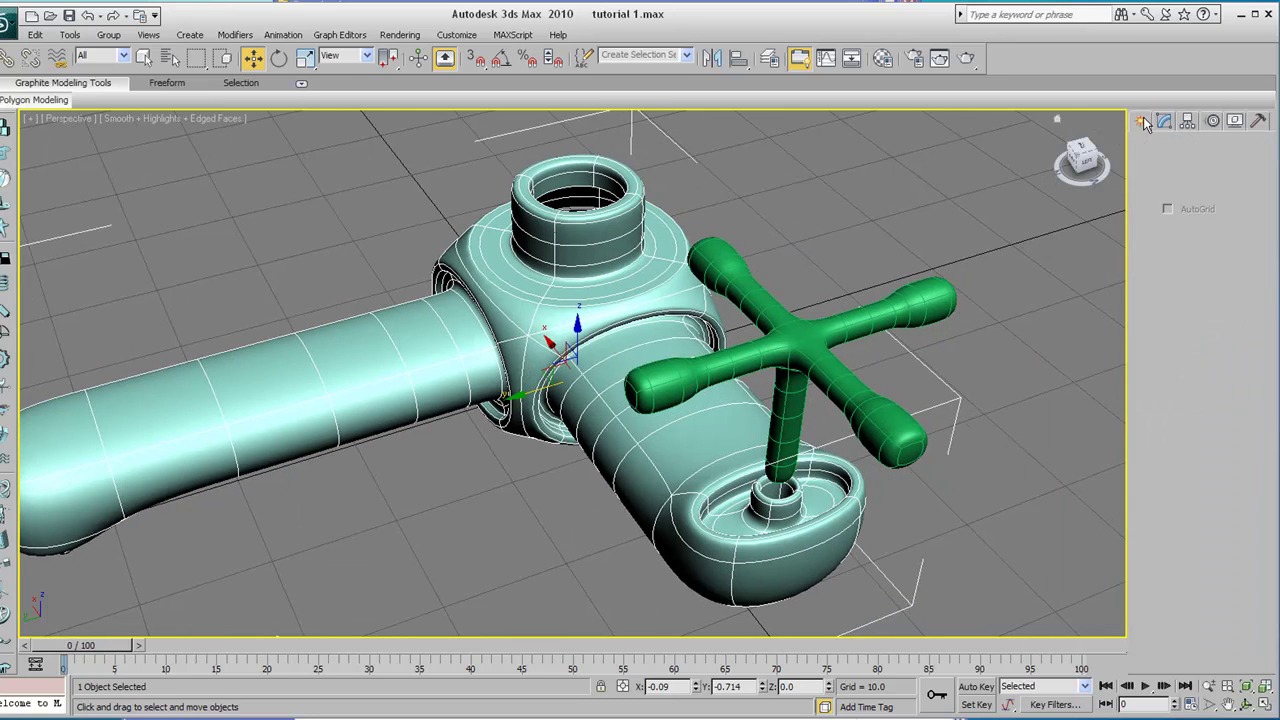
{"action": "left_click", "coordinate": [1005, 497]}
{"action": "middle_click_drag", "start_coordinate": [781, 383], "coordinate": [688, 412]}
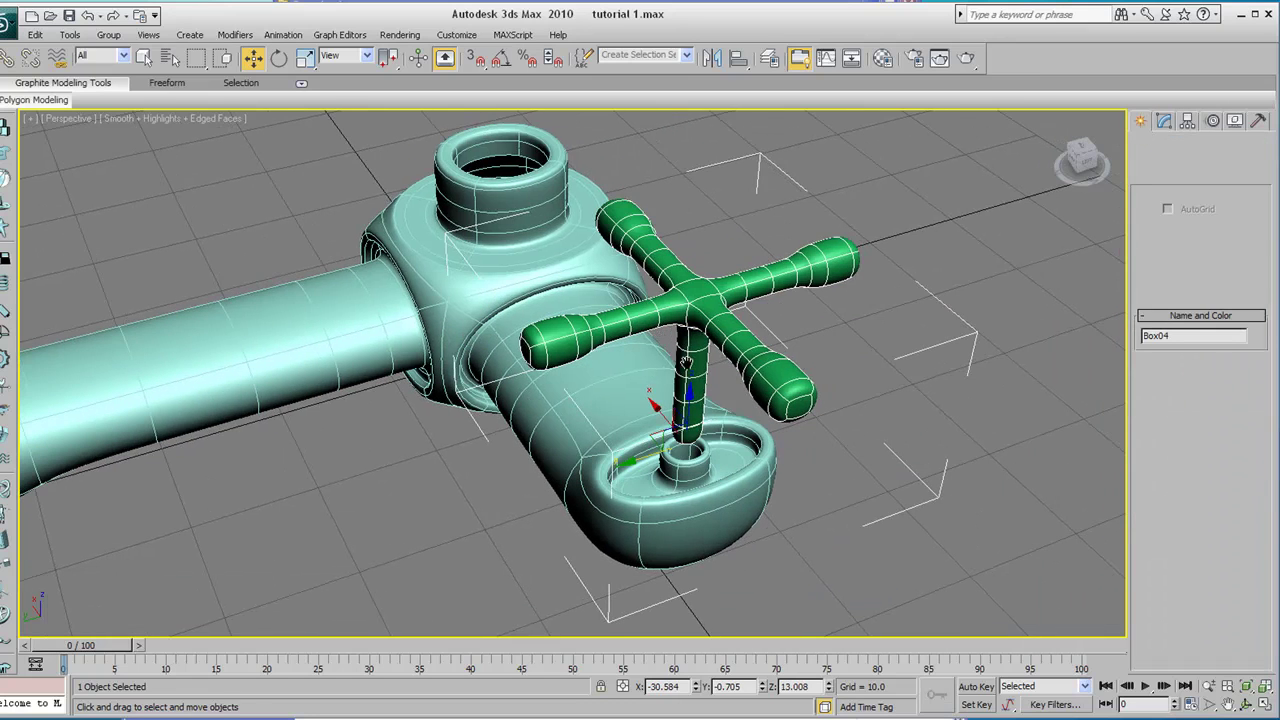
{"action": "left_click_drag", "start_coordinate": [688, 412], "coordinate": [695, 456]}
{"action": "middle_click_drag", "start_coordinate": [695, 456], "coordinate": [722, 435]}
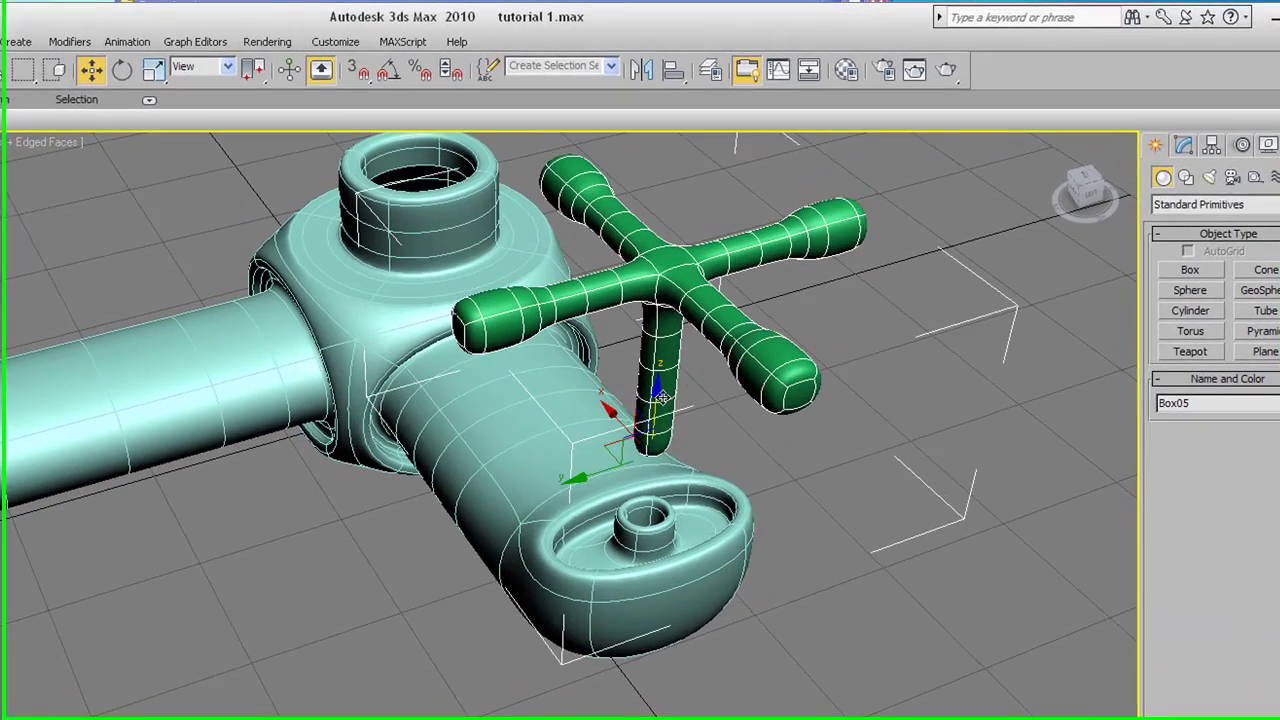
Check the handle without smoothing, re-enable its MeshSmooth, and return to polygon editing in its Edit Poly modifier
{"action": "left_click", "coordinate": [1184, 146]}
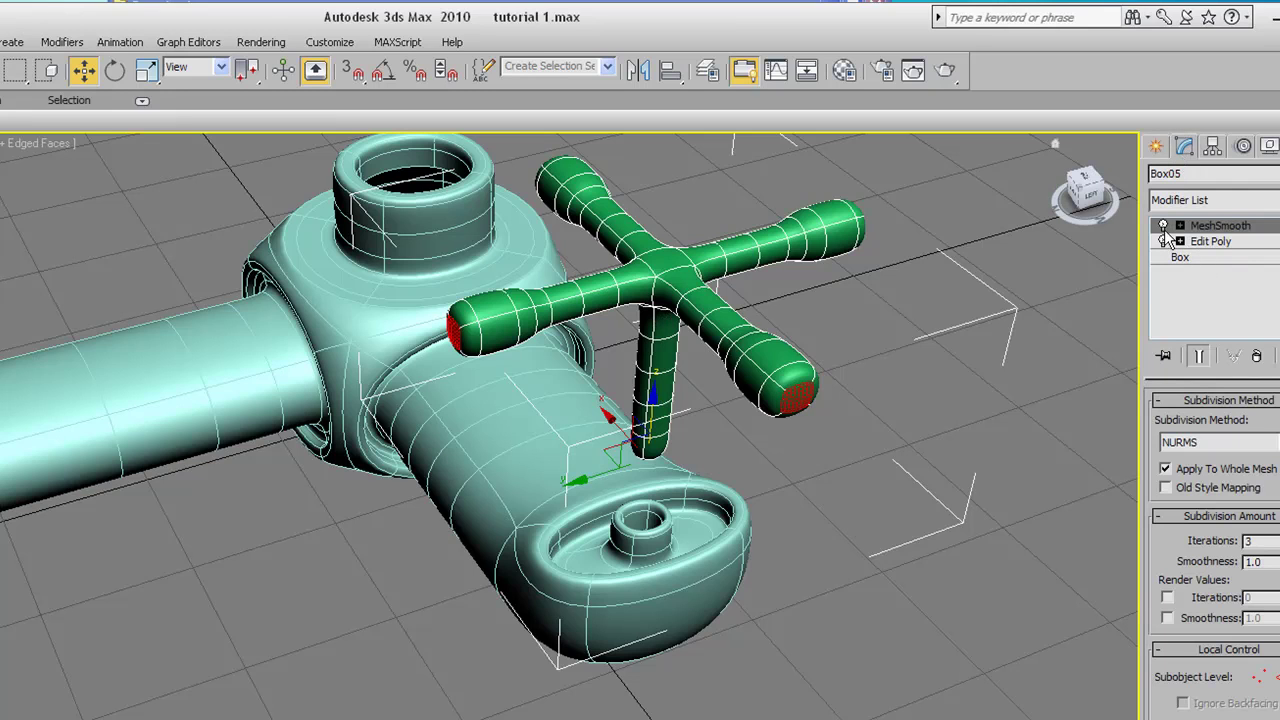
{"action": "left_click", "coordinate": [1163, 226]}
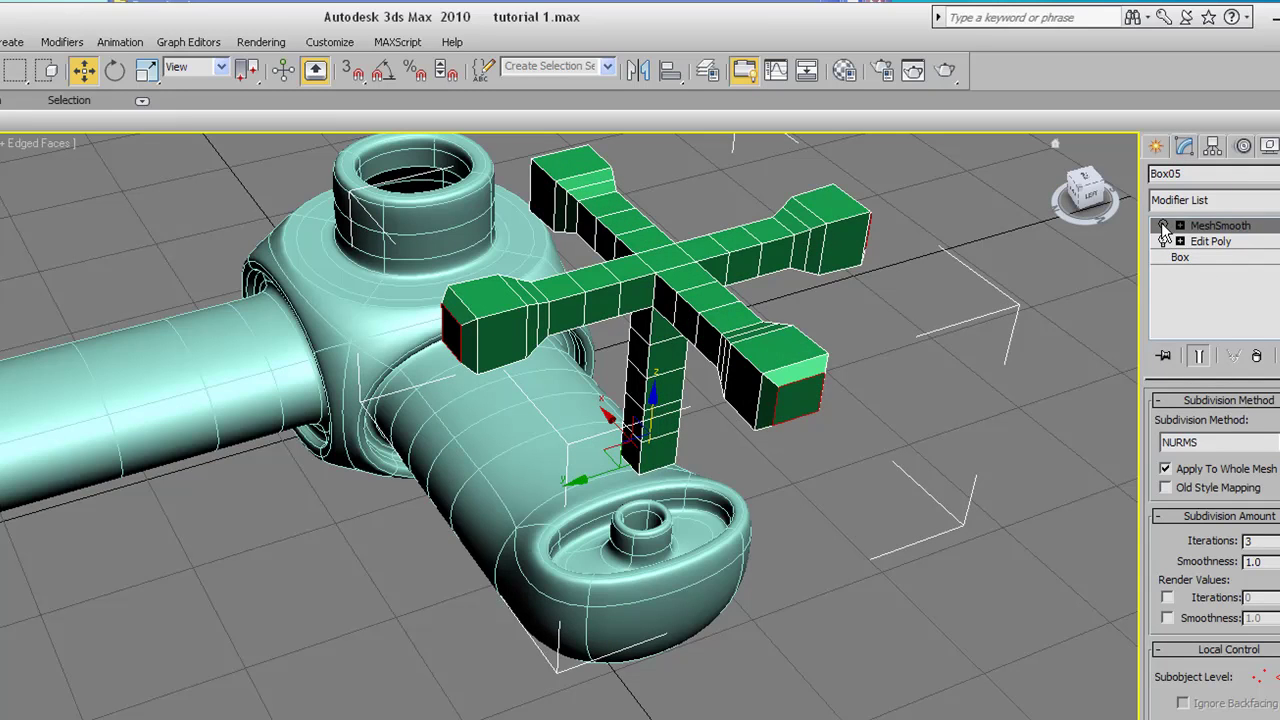
{"action": "left_click", "coordinate": [1163, 226]}
{"action": "left_click", "coordinate": [1216, 241]}
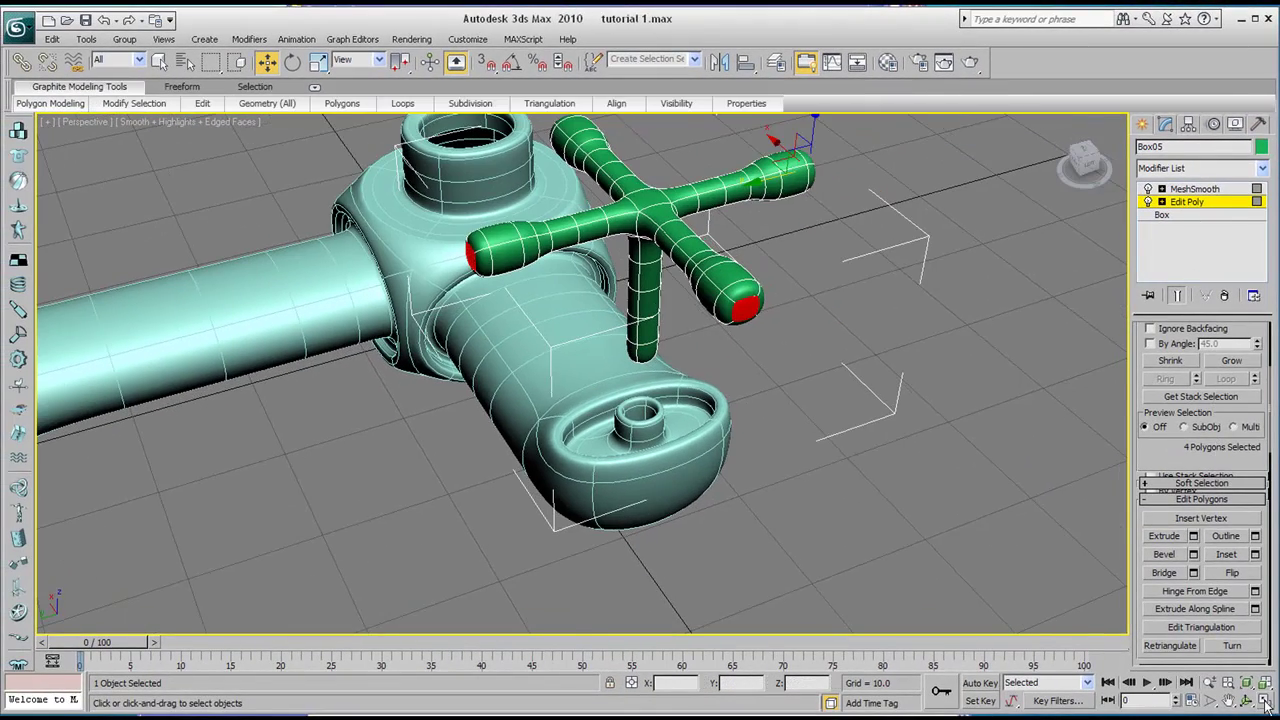
Restore the four-viewport layout and select the polygons at the lower end of the handle's column in the Front view
{"action": "left_click", "coordinate": [1265, 702]}
{"action": "middle_click_drag", "start_coordinate": [815, 211], "coordinate": [803, 149]}
{"action": "scroll", "coordinate": [803, 255], "scroll_direction": "down", "scroll_amount": 3}
{"action": "middle_click_drag", "start_coordinate": [818, 235], "coordinate": [811, 216]}
{"action": "left_click_drag", "start_coordinate": [862, 290], "coordinate": [781, 248]}
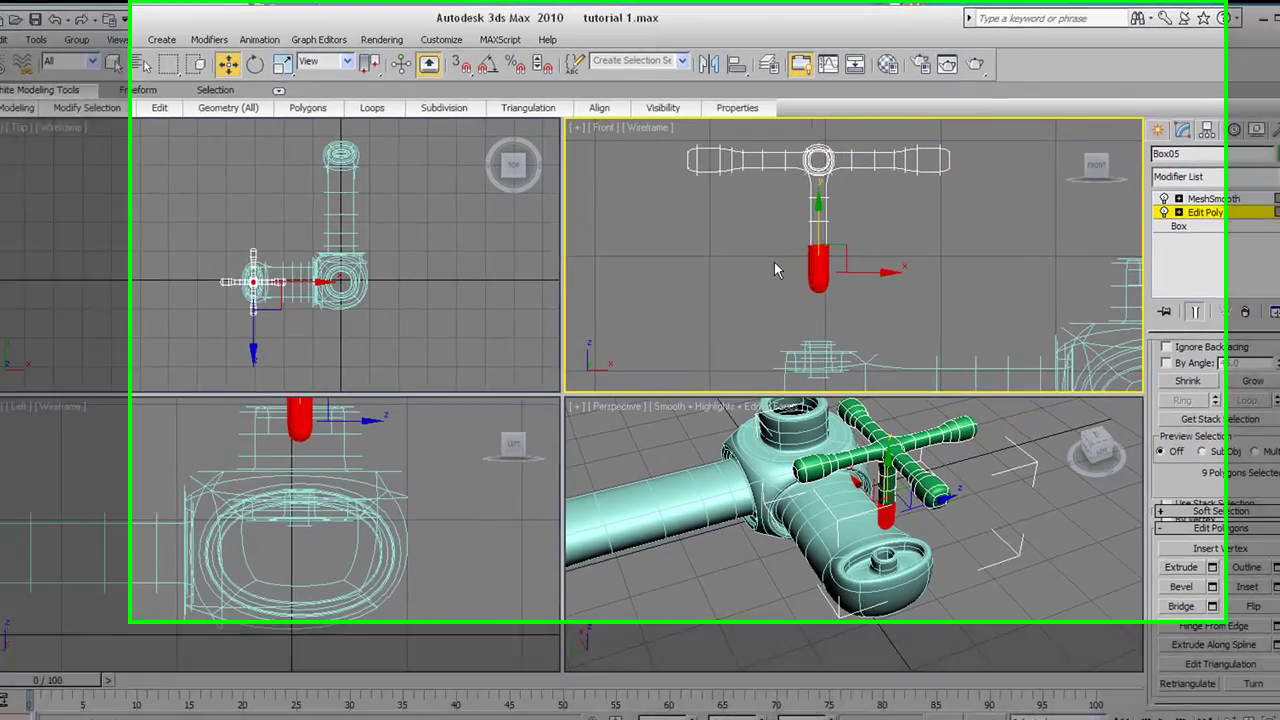
Delete the selected polygons at the column's lower end and lower the handle along Z onto the short arm's socket
{"action": "key", "text": "Delete"}
{"action": "middle_click_drag", "start_coordinate": [890, 441], "coordinate": [989, 350], "text": "alt"}
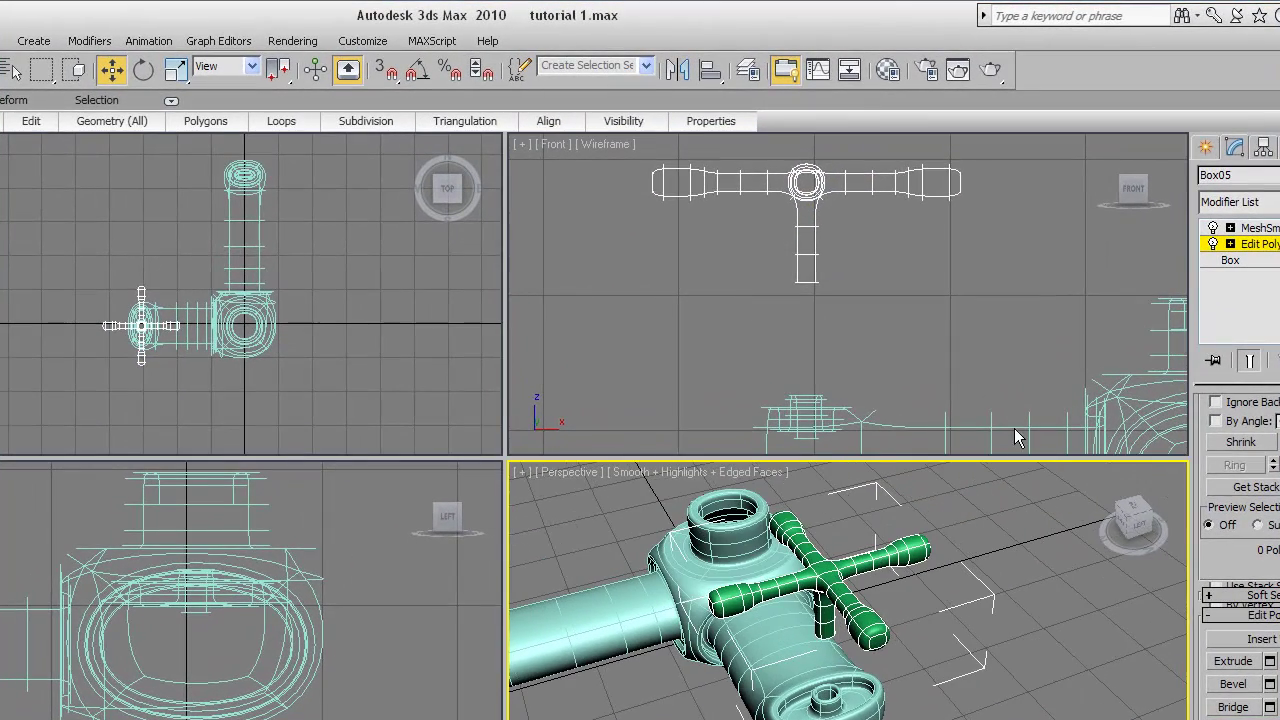
{"action": "left_click", "coordinate": [1209, 151]}
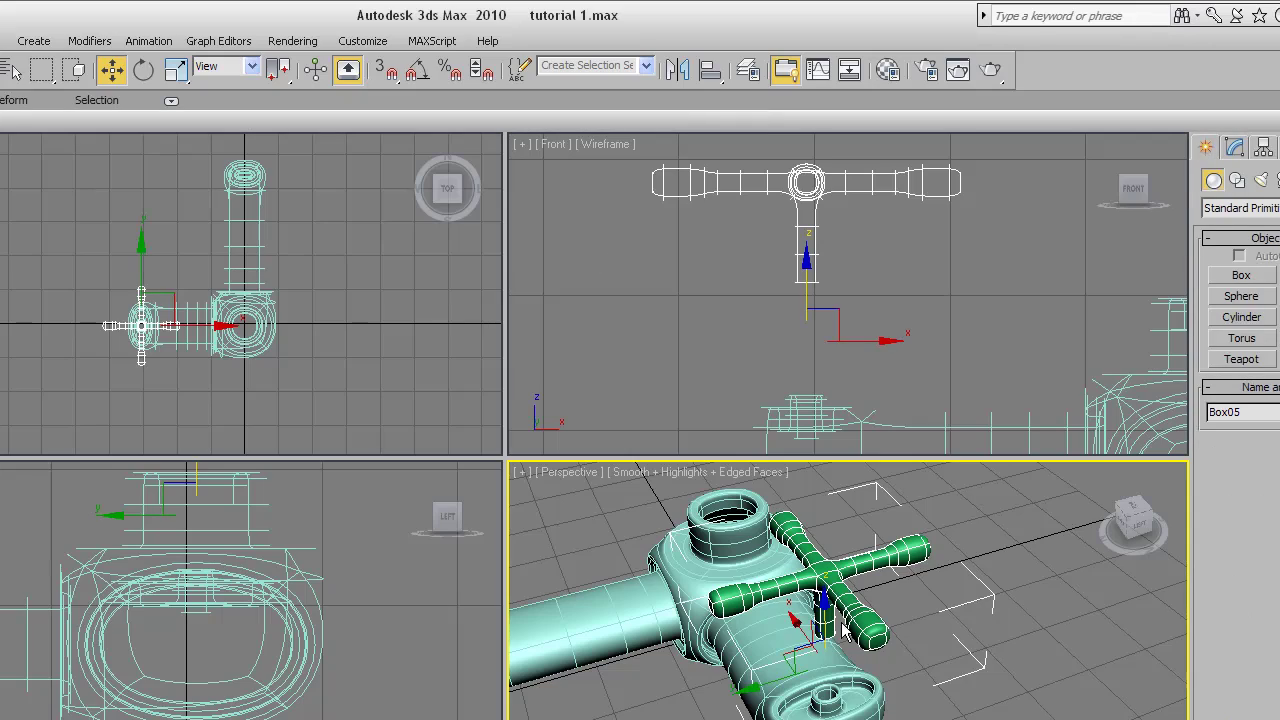
{"action": "left_click_drag", "start_coordinate": [823, 605], "coordinate": [820, 678]}
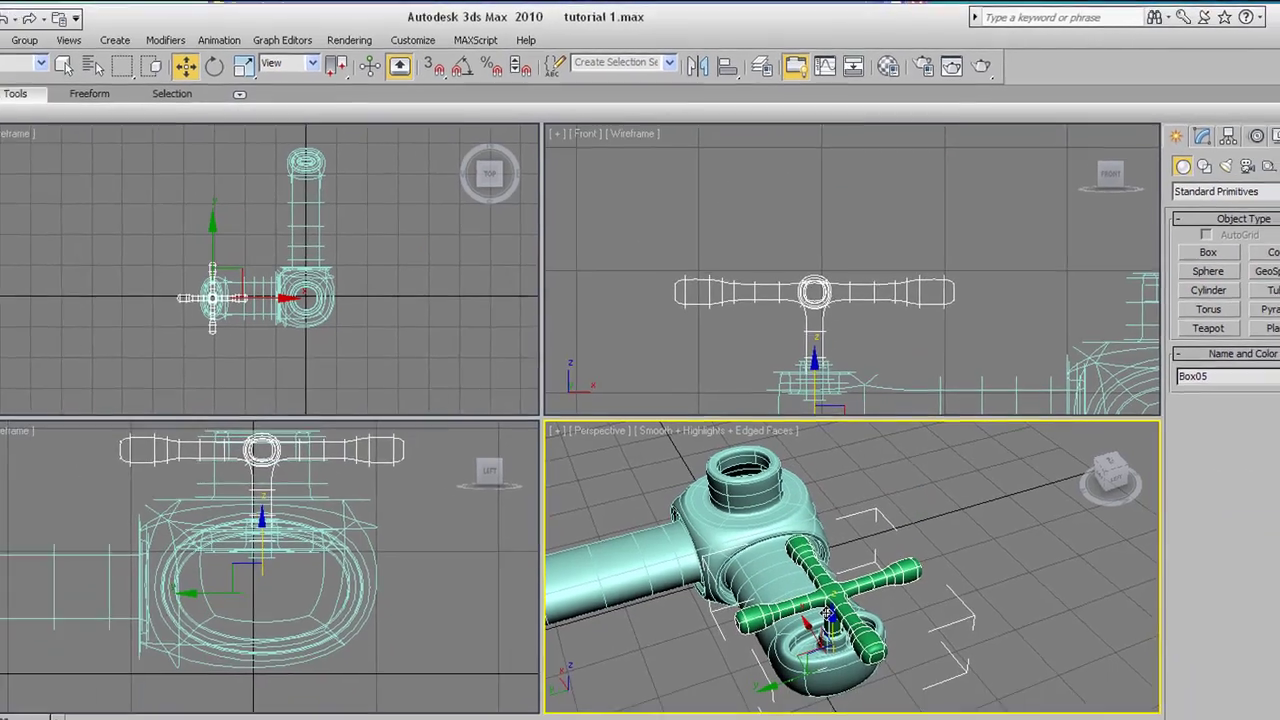
{"action": "middle_click_drag", "start_coordinate": [820, 680], "coordinate": [820, 635]}
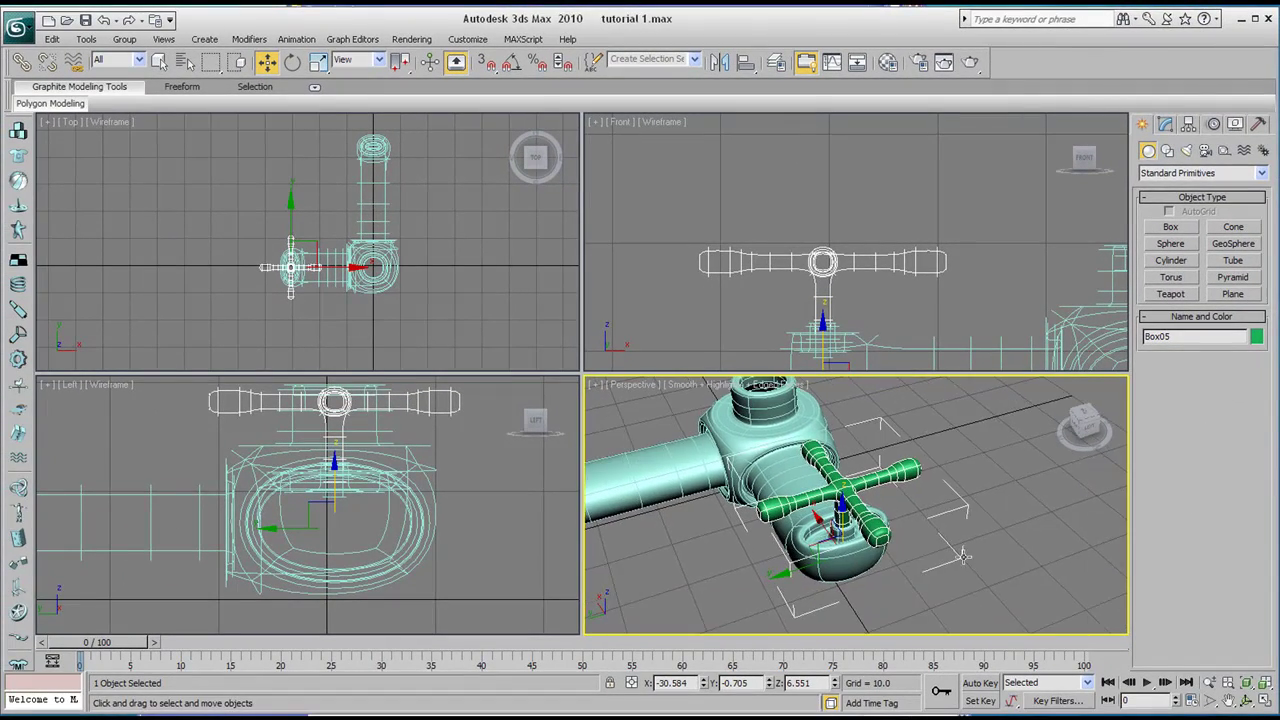
Maximize the Perspective view, clear the selection, and inspect the assembled tap with its edged-face display turned off
{"action": "left_click", "coordinate": [1265, 701]}
{"action": "left_click", "coordinate": [1247, 701]}
{"action": "left_click_drag", "start_coordinate": [588, 335], "coordinate": [586, 237]}
{"action": "left_click", "coordinate": [266, 63]}
{"action": "left_click", "coordinate": [358, 200]}
{"action": "middle_click_drag", "start_coordinate": [400, 230], "coordinate": [510, 262], "text": "alt"}
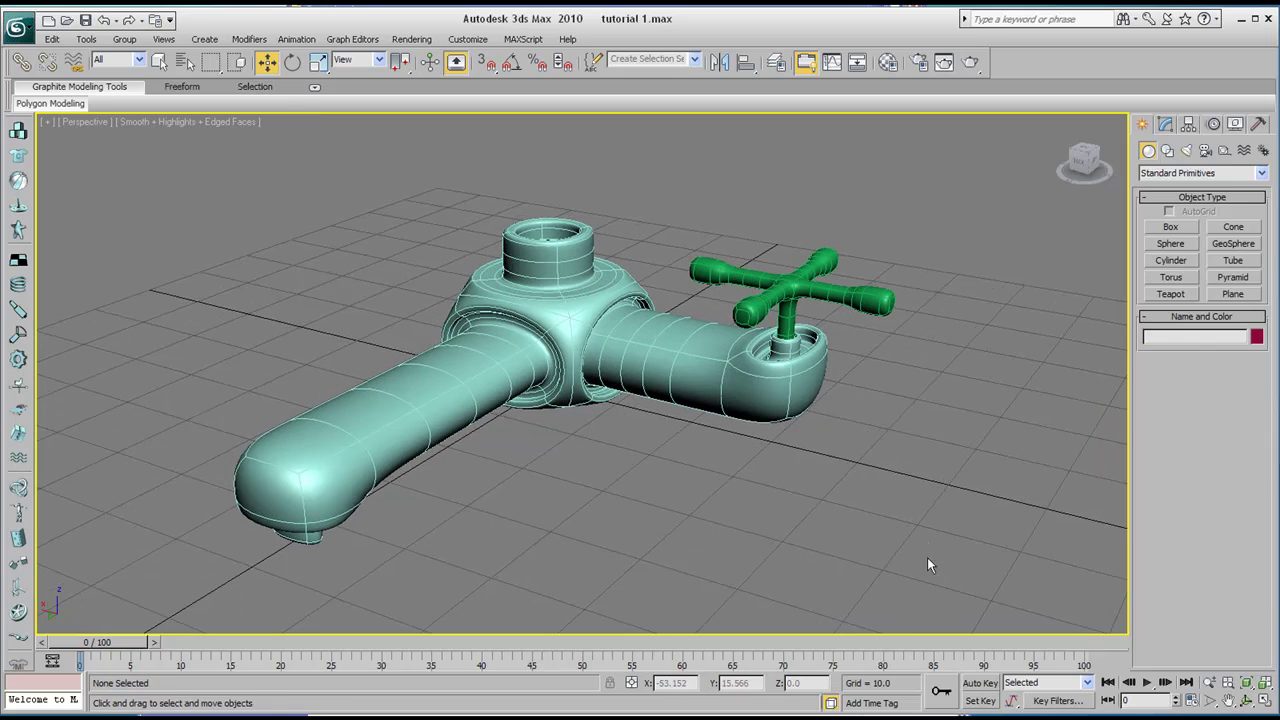
{"action": "left_click", "coordinate": [1247, 701]}
{"action": "left_click_drag", "start_coordinate": [588, 355], "coordinate": [600, 278]}
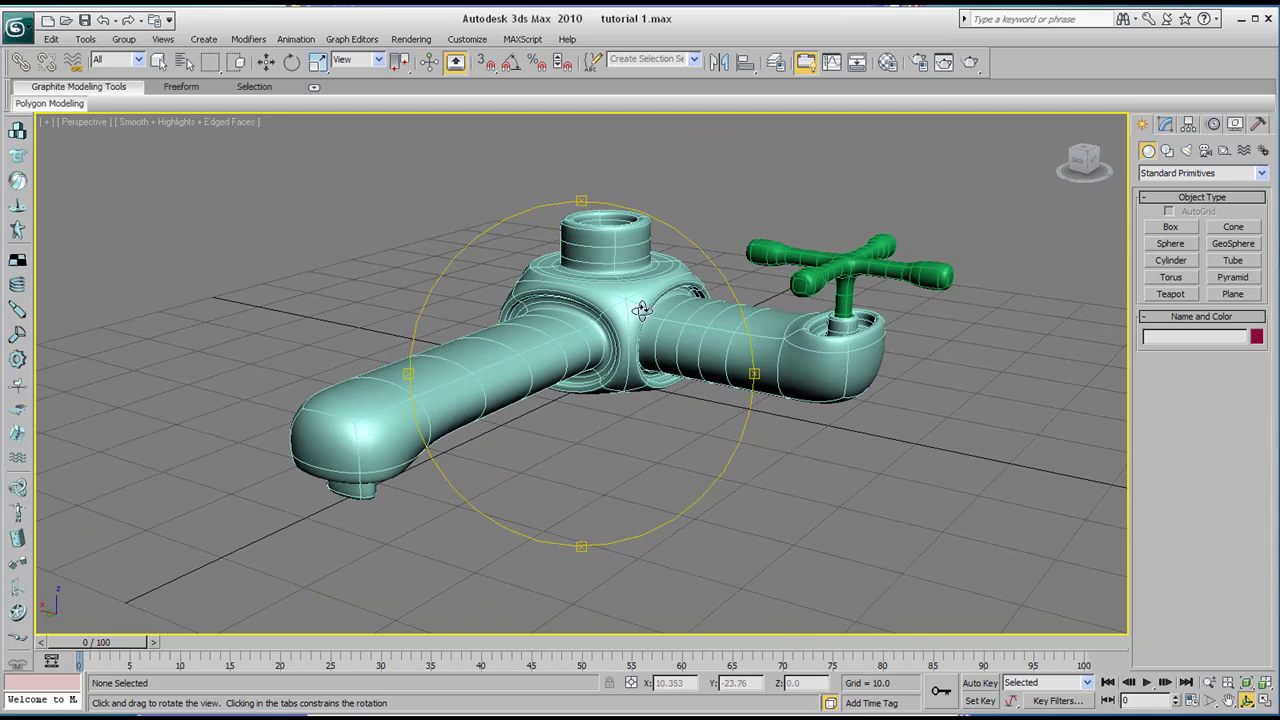
{"action": "mouse_move", "coordinate": [620, 374]}
{"action": "left_mouse_down"}
{"action": "mouse_move", "coordinate": [605, 385]}
{"action": "mouse_move", "coordinate": [615, 390]}
{"action": "left_mouse_up"}
{"action": "mouse_move", "coordinate": [618, 342]}
{"action": "left_mouse_down"}
{"action": "mouse_move", "coordinate": [605, 344]}
{"action": "mouse_move", "coordinate": [798, 336]}
{"action": "mouse_move", "coordinate": [556, 346]}
{"action": "mouse_move", "coordinate": [600, 352]}
{"action": "left_mouse_up"}
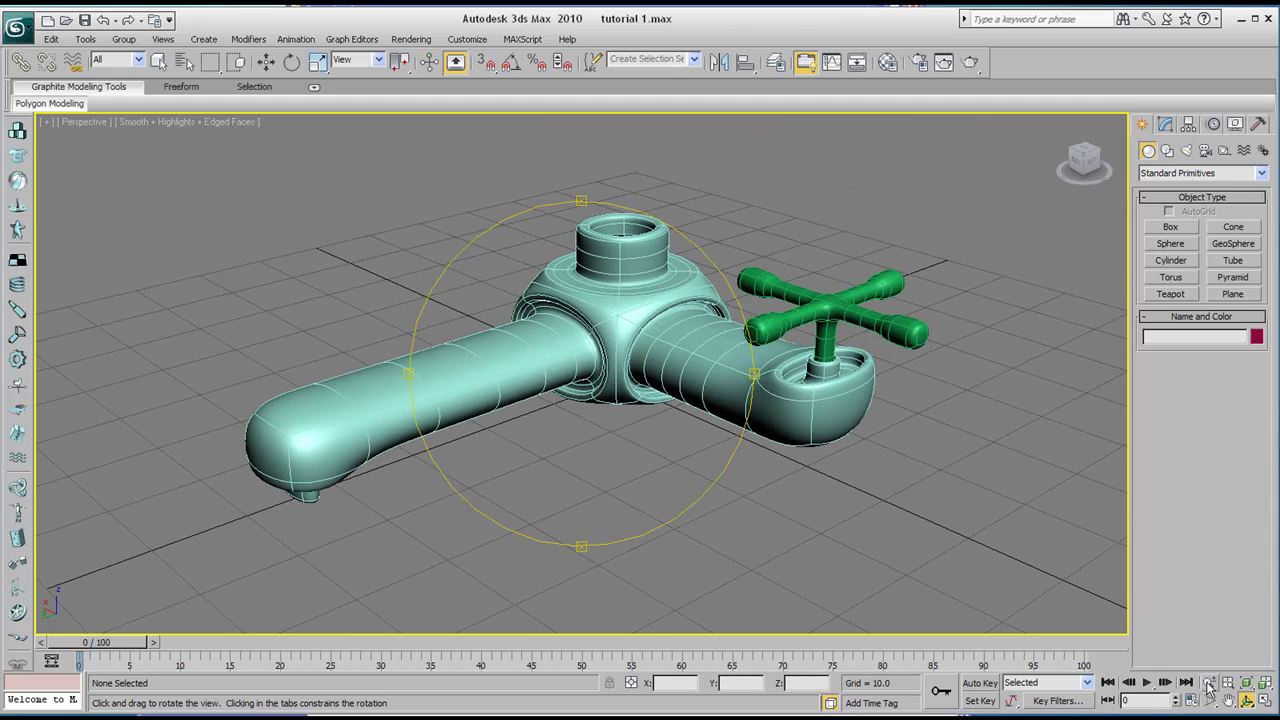
{"action": "key", "text": "F4"}
{"action": "left_click_drag", "start_coordinate": [615, 404], "coordinate": [650, 415]}
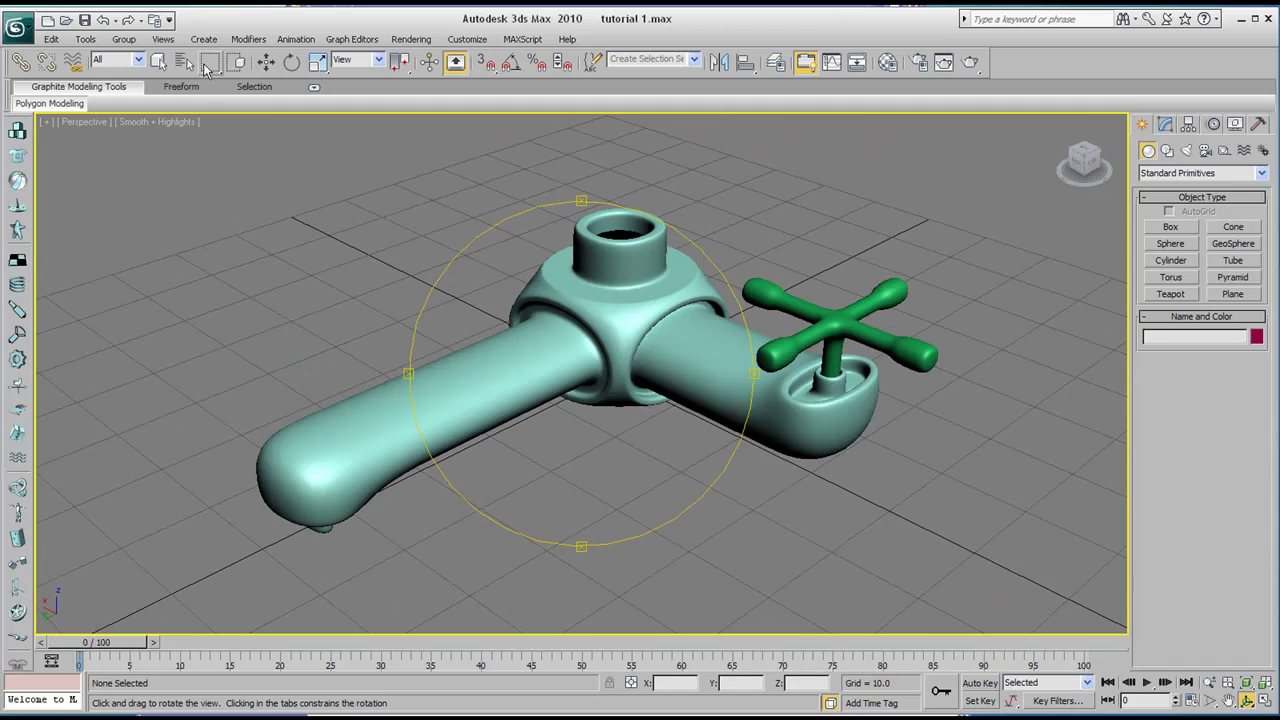
Select the tap body and the cross-shaped handle together and apply a Symmetry modifier to both
{"action": "left_click", "coordinate": [265, 62]}
{"action": "scroll", "coordinate": [328, 304], "scroll_direction": "down", "scroll_amount": 5}
{"action": "left_click_drag", "start_coordinate": [226, 223], "coordinate": [764, 560]}
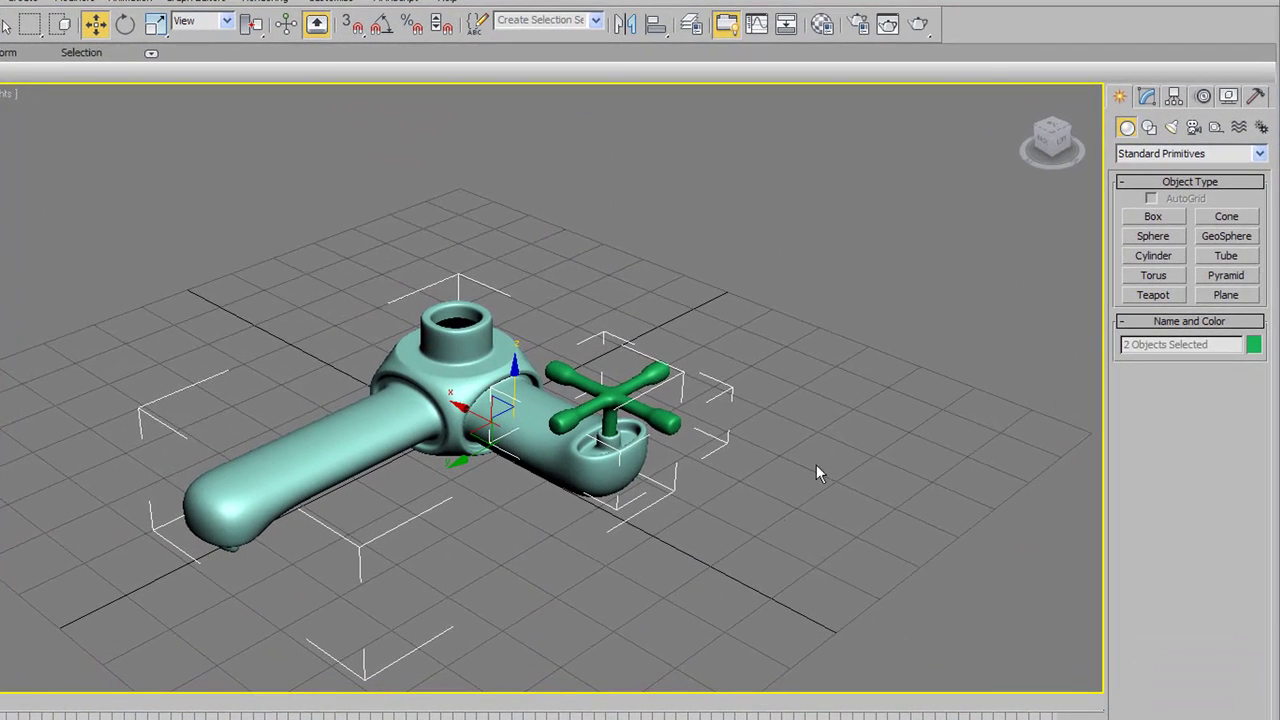
{"action": "left_click", "coordinate": [1147, 97]}
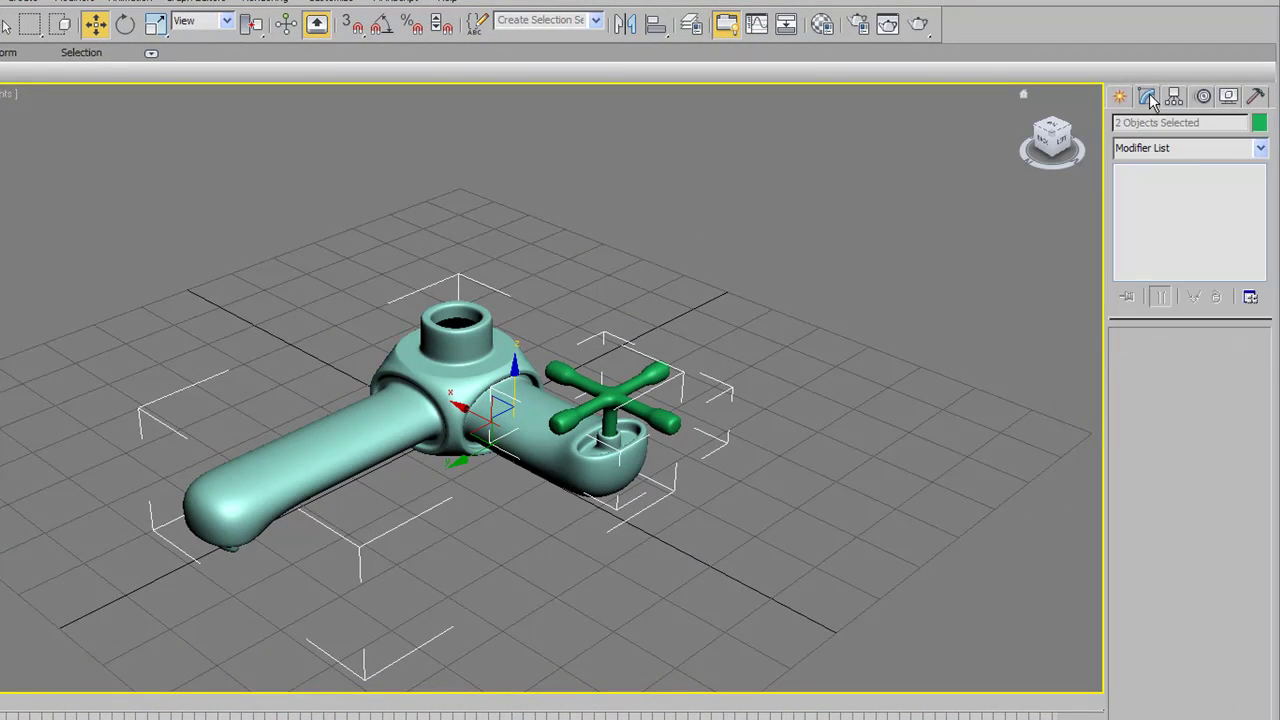
{"action": "left_click", "coordinate": [1215, 148]}
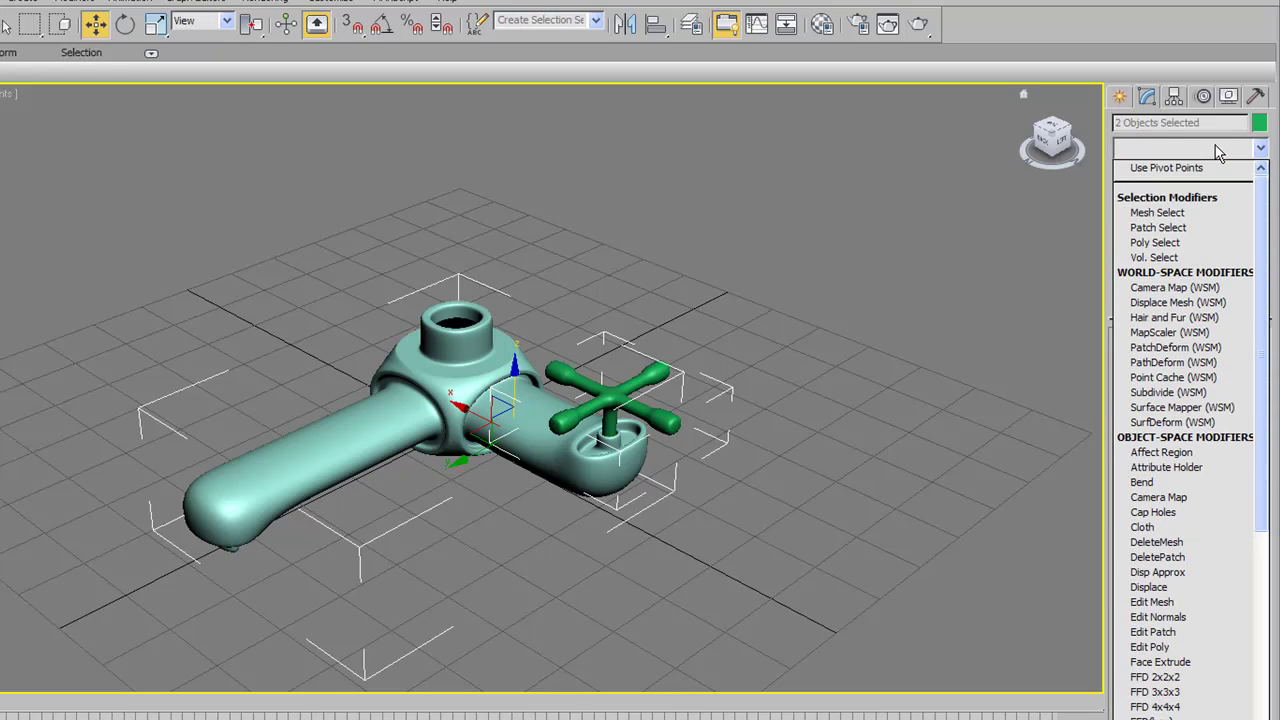
{"action": "scroll", "coordinate": [1165, 647], "scroll_direction": "down", "scroll_amount": 15}
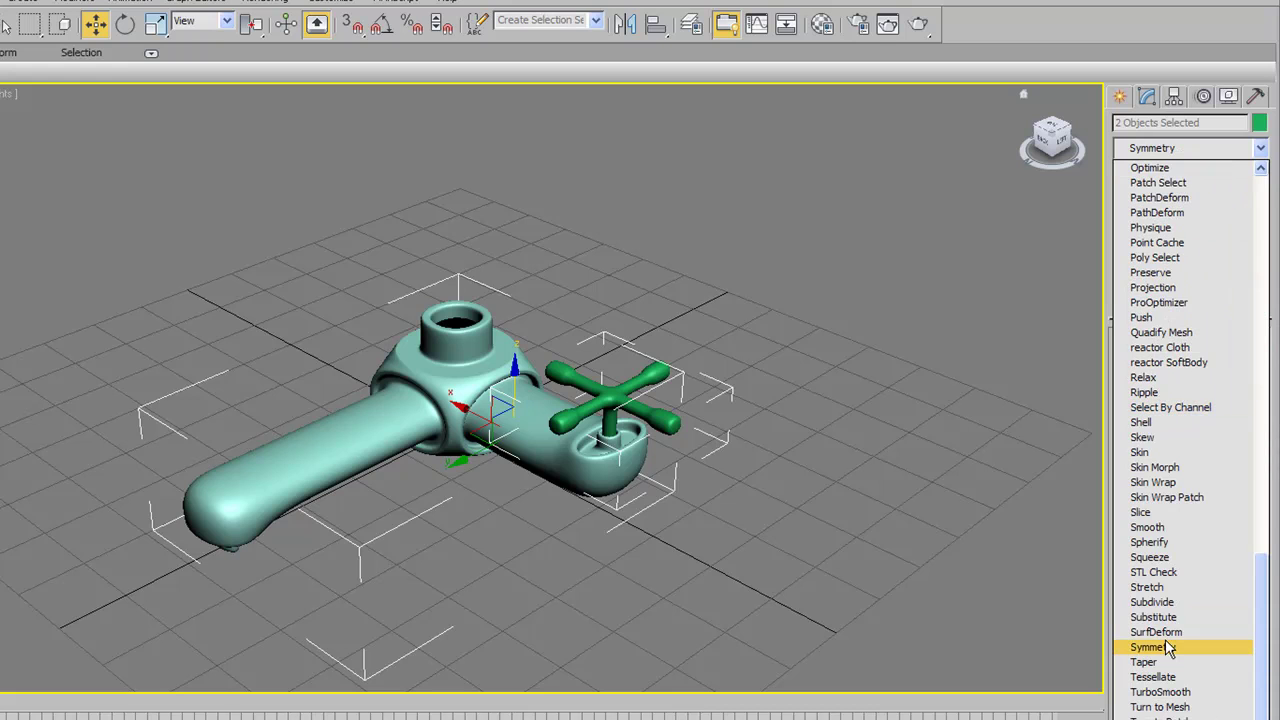
{"action": "left_click", "coordinate": [1165, 647]}
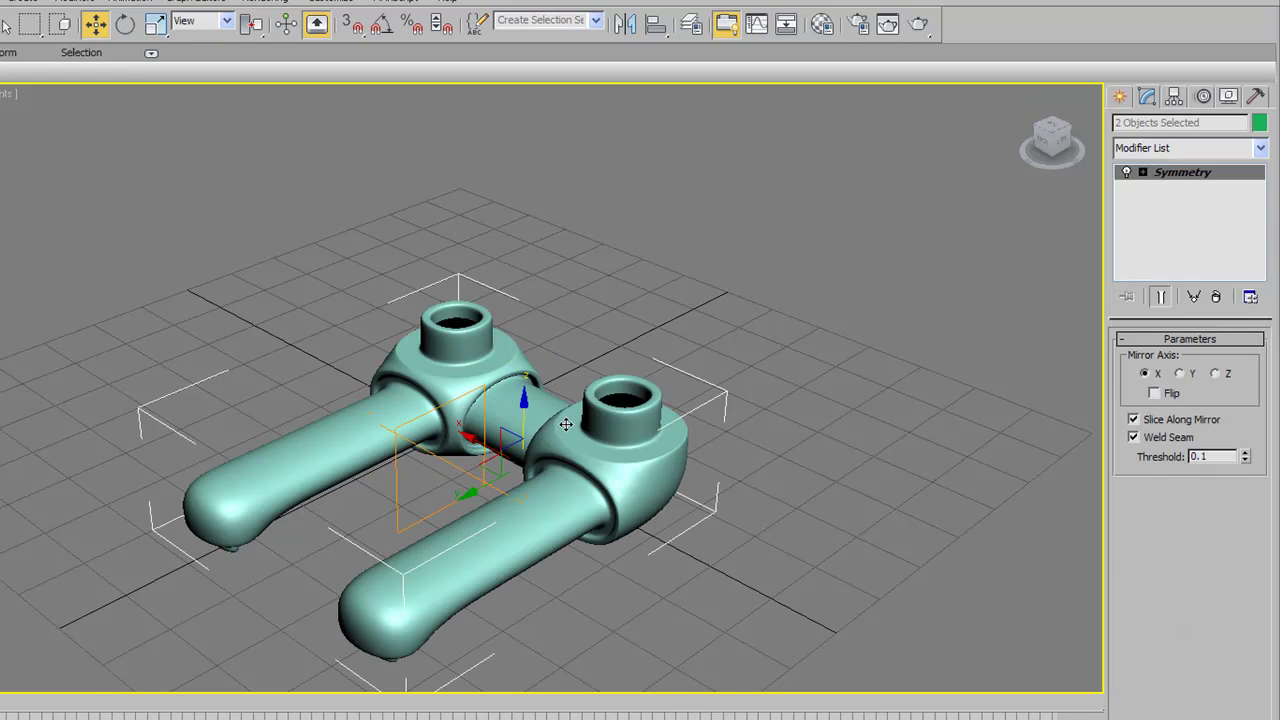
Try the Y mirror axis for the symmetry, return it to X, and enable Flip
{"action": "middle_click_drag", "start_coordinate": [529, 424], "coordinate": [464, 395]}
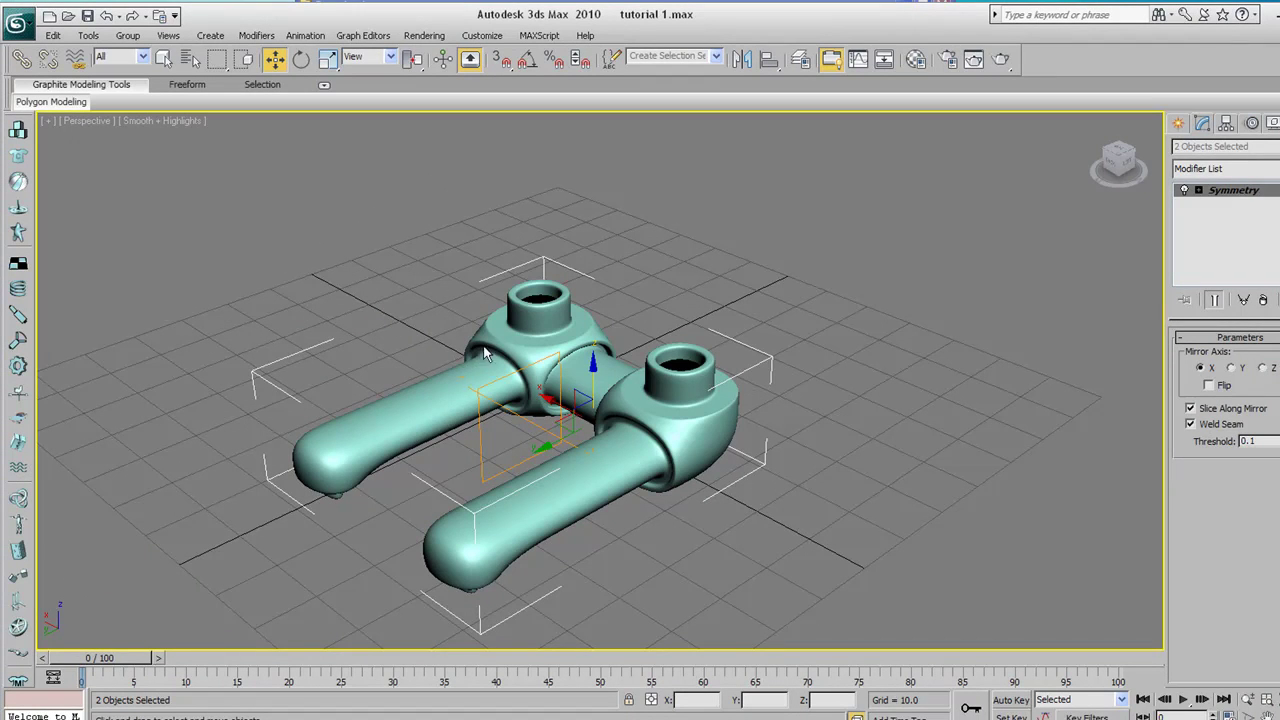
{"action": "middle_click_drag", "start_coordinate": [365, 302], "coordinate": [381, 244]}
{"action": "middle_click_drag", "start_coordinate": [579, 367], "coordinate": [575, 357]}
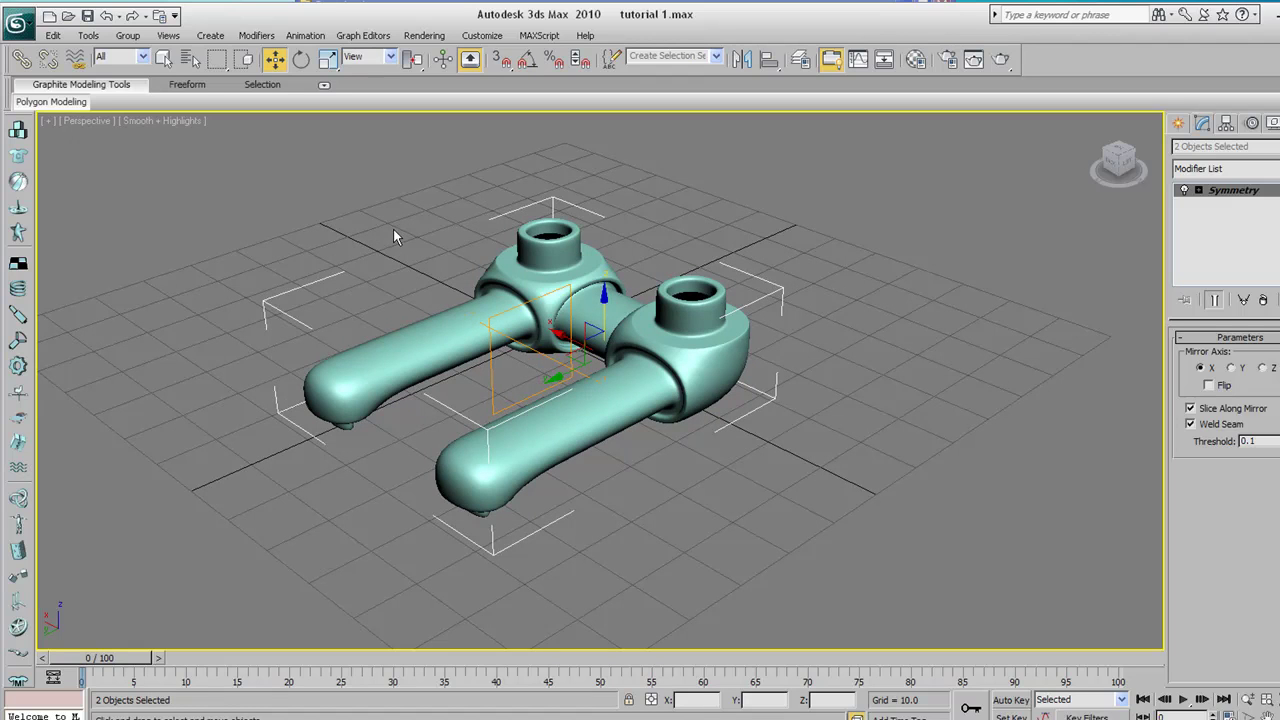
{"action": "middle_click_drag", "start_coordinate": [264, 428], "coordinate": [350, 387]}
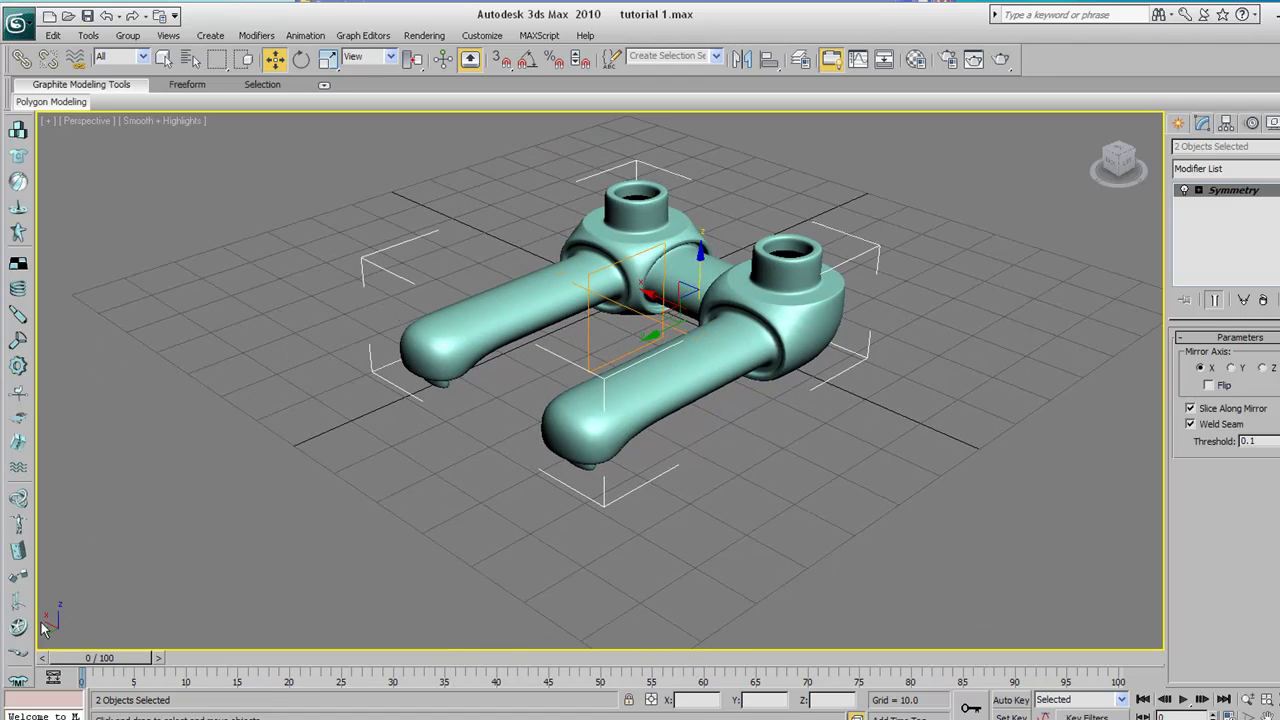
{"action": "middle_click_drag", "start_coordinate": [480, 312], "coordinate": [424, 388]}
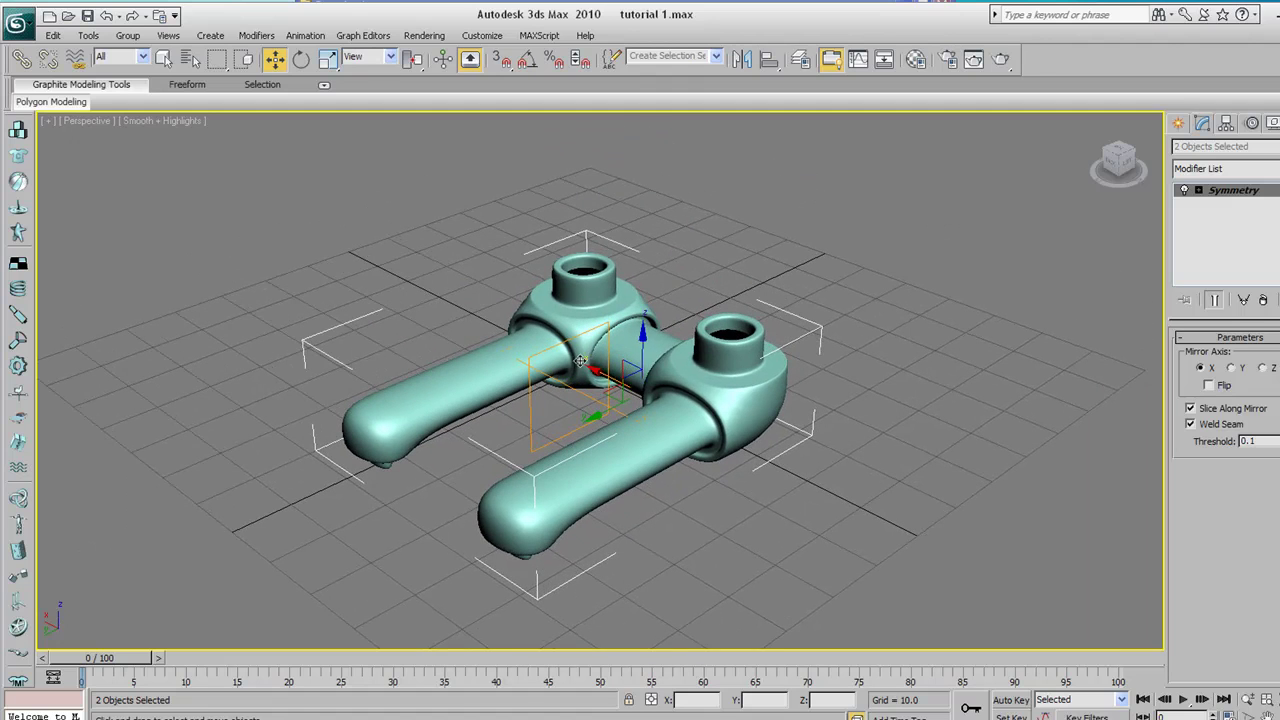
{"action": "middle_click_drag", "start_coordinate": [654, 413], "coordinate": [561, 425]}
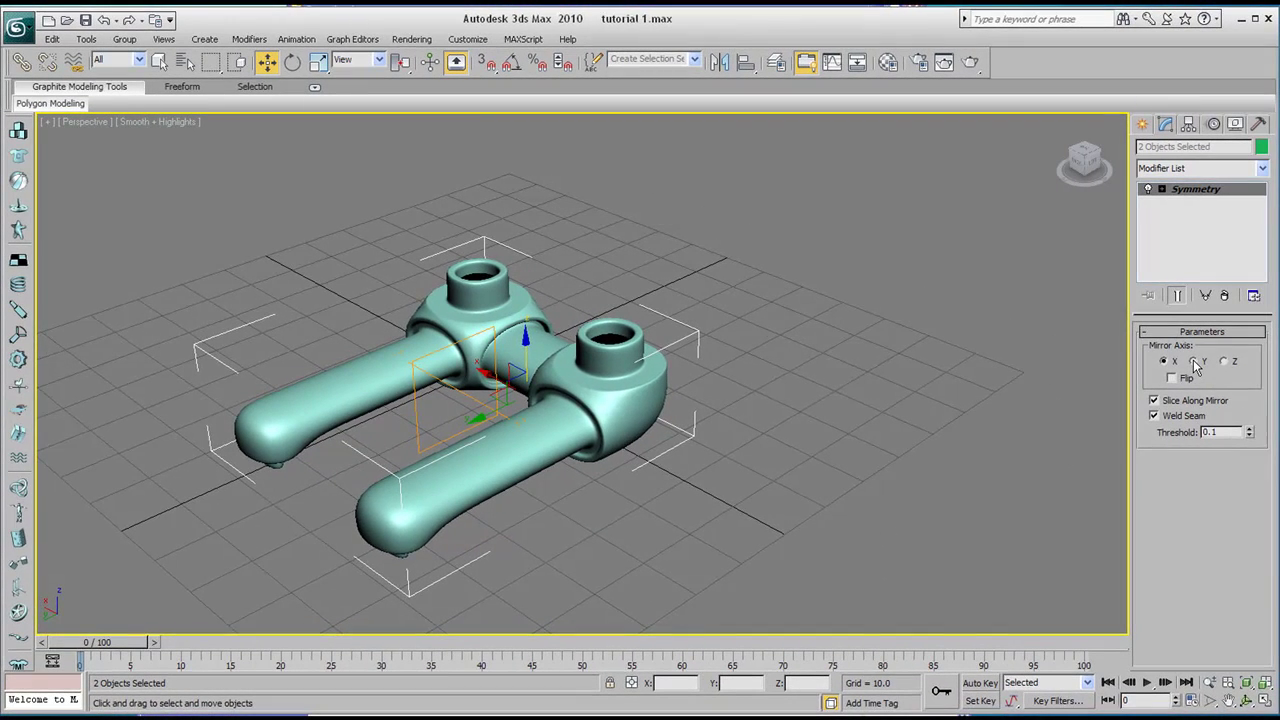
{"action": "left_click", "coordinate": [1193, 362]}
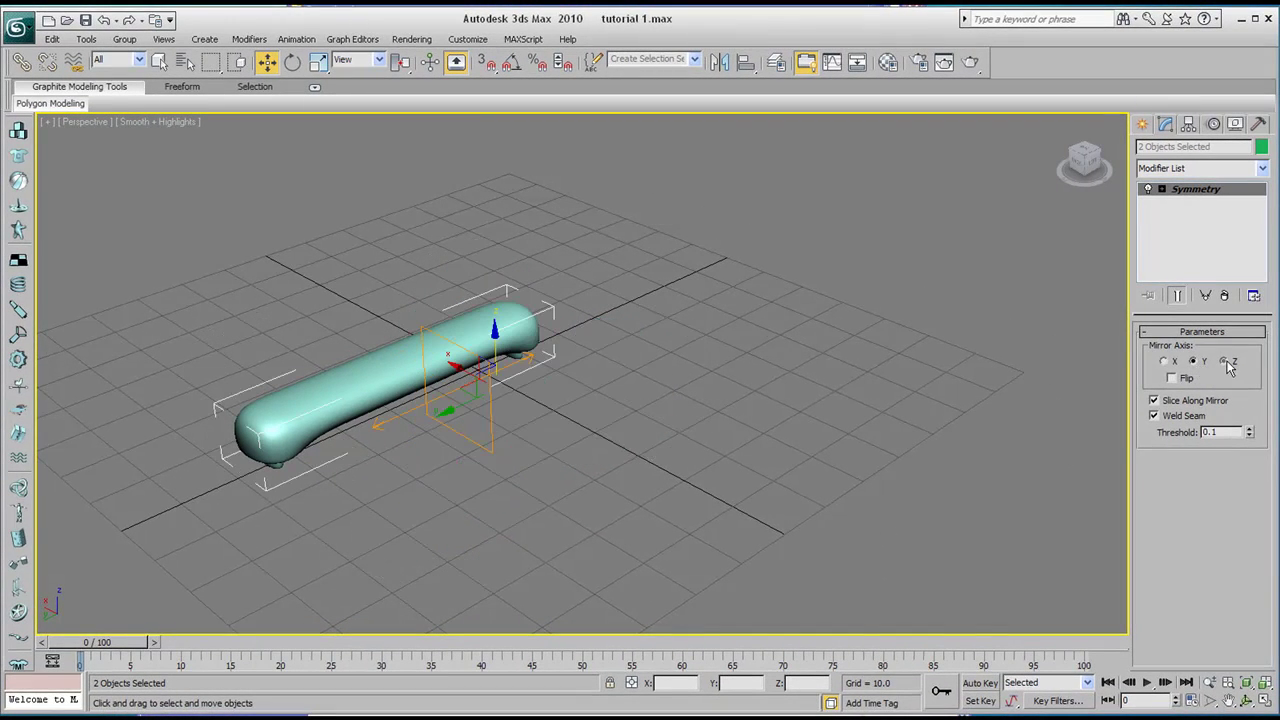
{"action": "left_click", "coordinate": [1164, 362]}
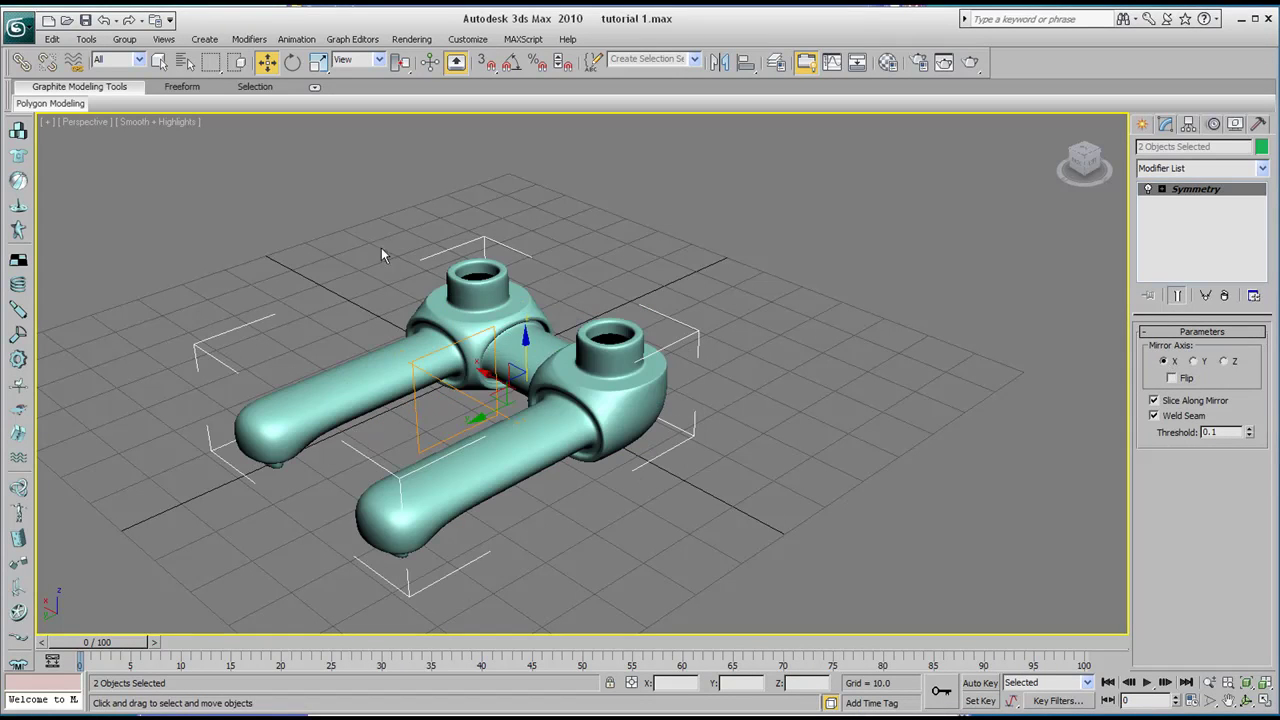
{"action": "left_click", "coordinate": [1172, 379]}
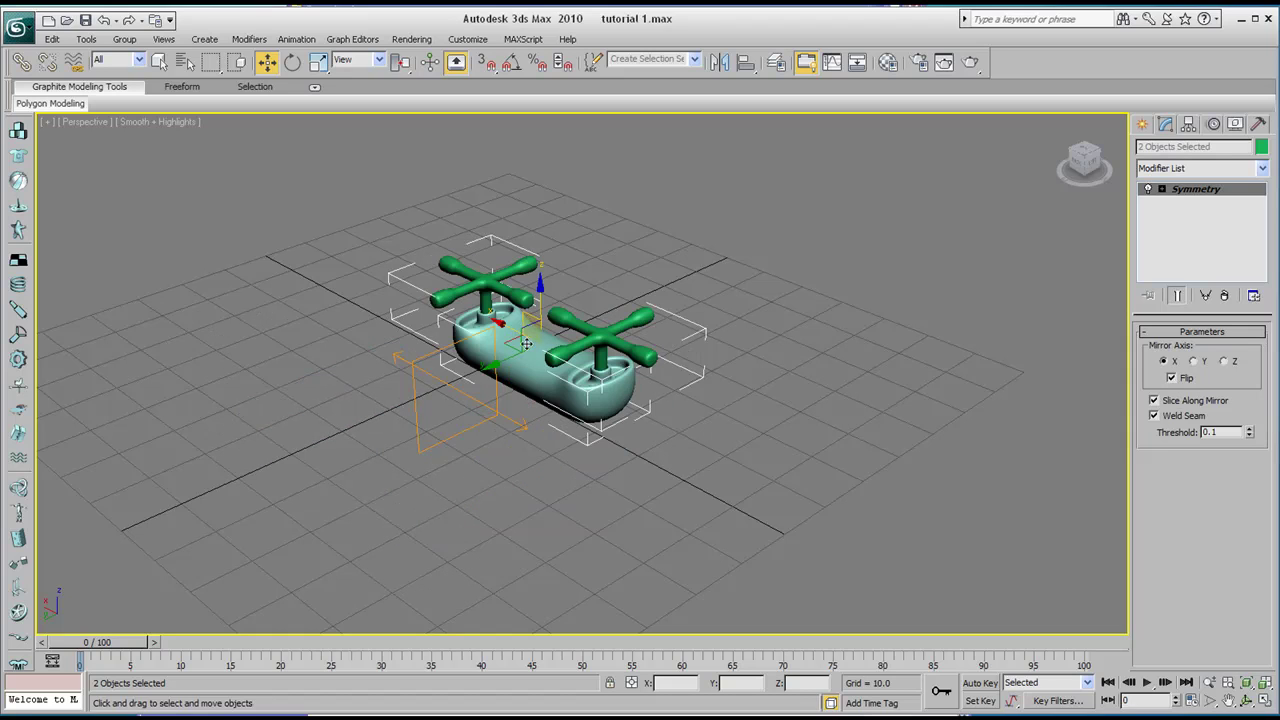
Move the symmetry's Mirror plane about 16 units along X to keep the central body whole with an arm and handle on each side
{"action": "scroll", "coordinate": [483, 345], "scroll_direction": "up", "scroll_amount": 4}
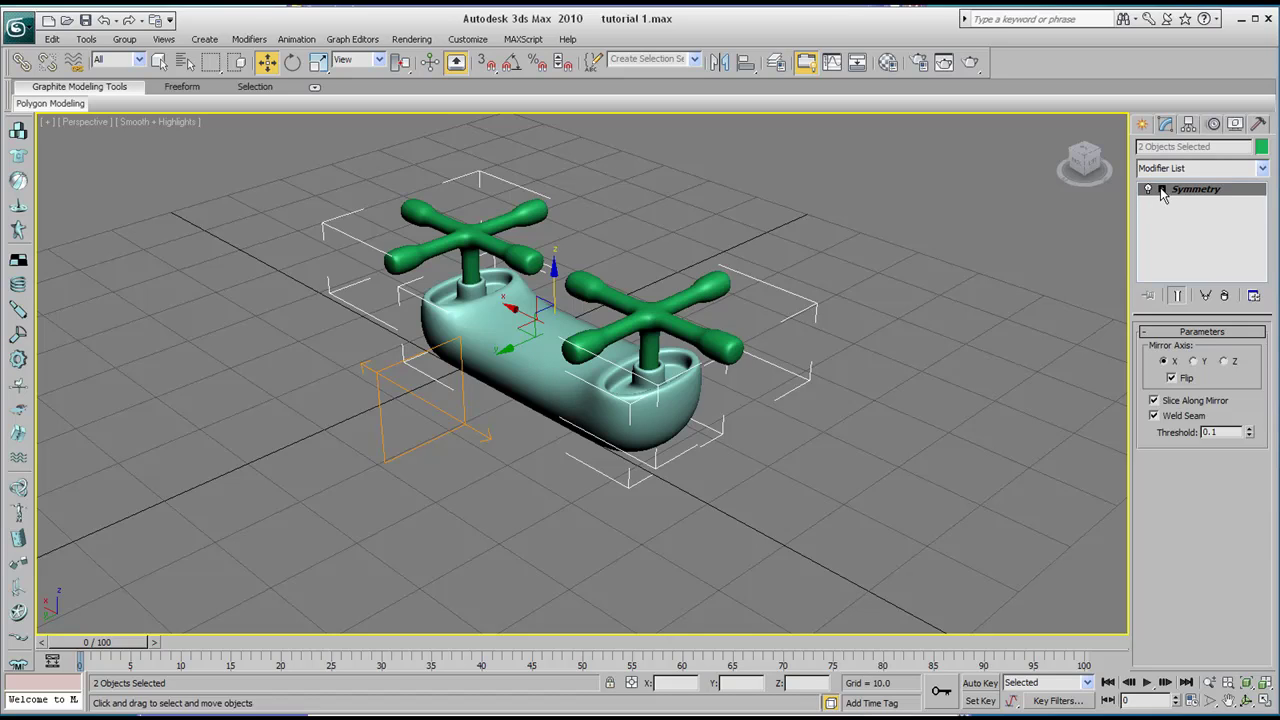
{"action": "left_click", "coordinate": [1162, 190]}
{"action": "left_click", "coordinate": [1189, 203]}
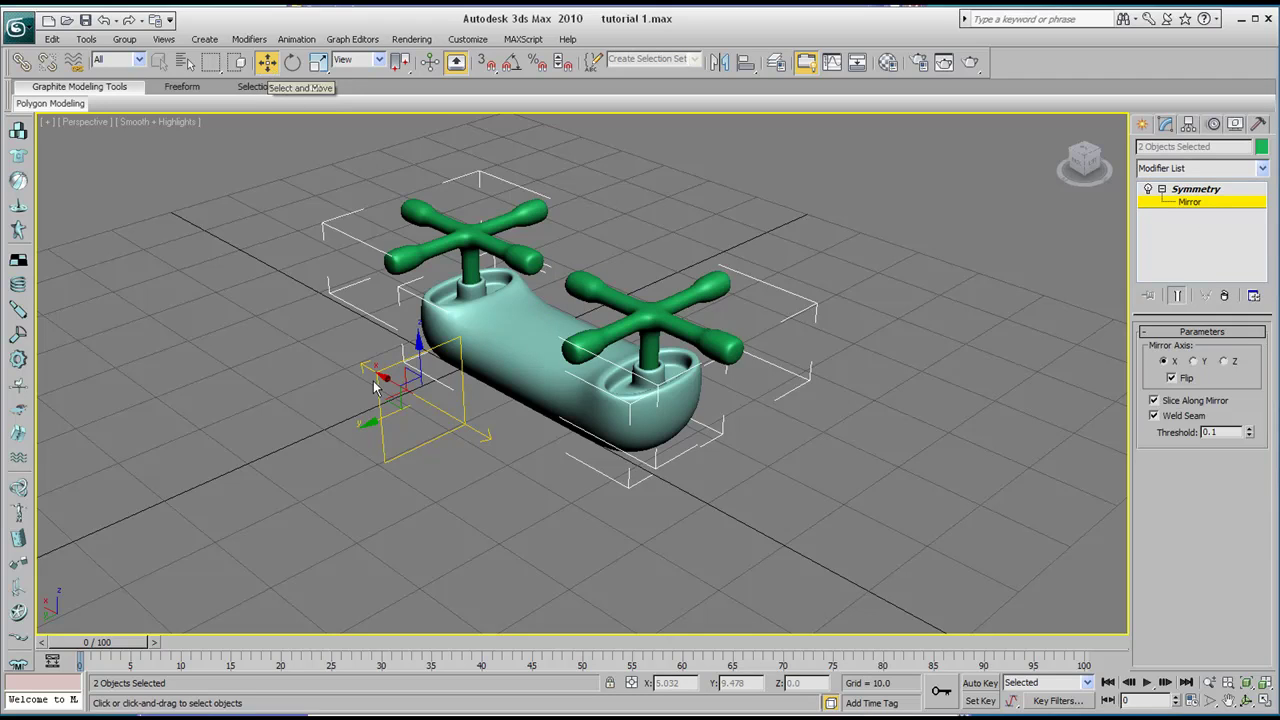
{"action": "left_click_drag", "start_coordinate": [344, 341], "coordinate": [480, 401]}
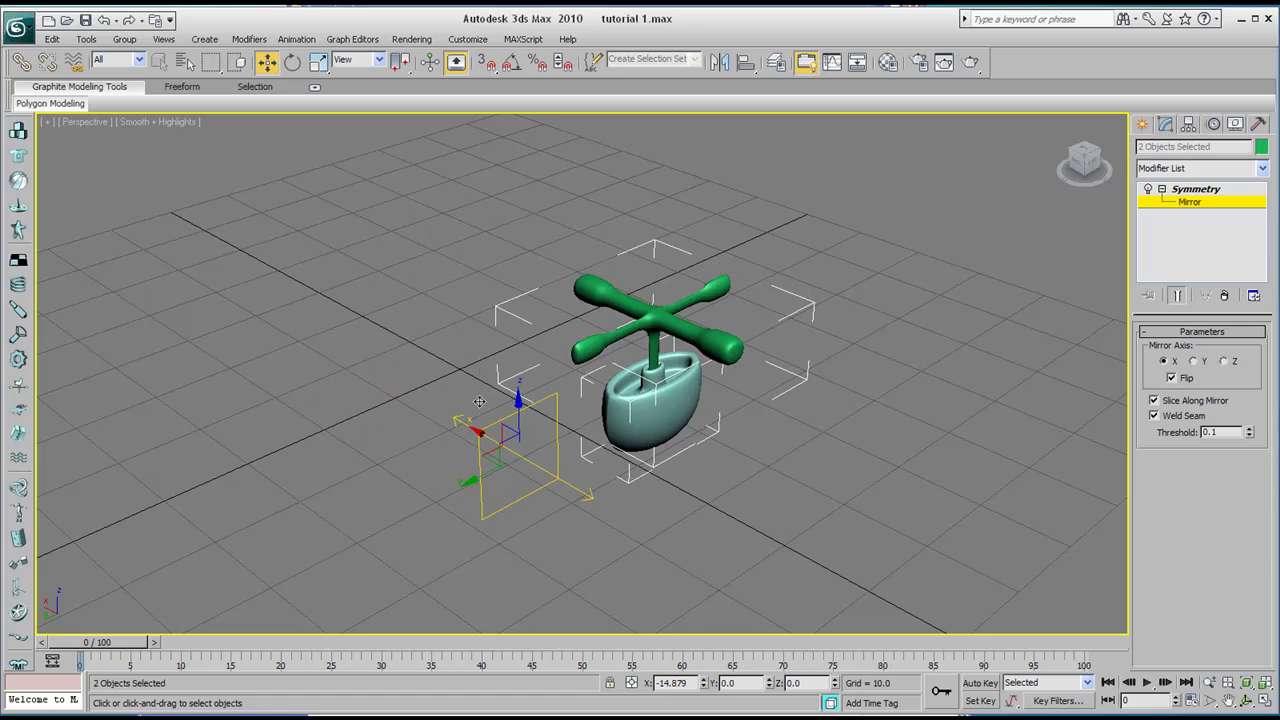
{"action": "left_click_drag", "start_coordinate": [425, 355], "coordinate": [285, 291]}
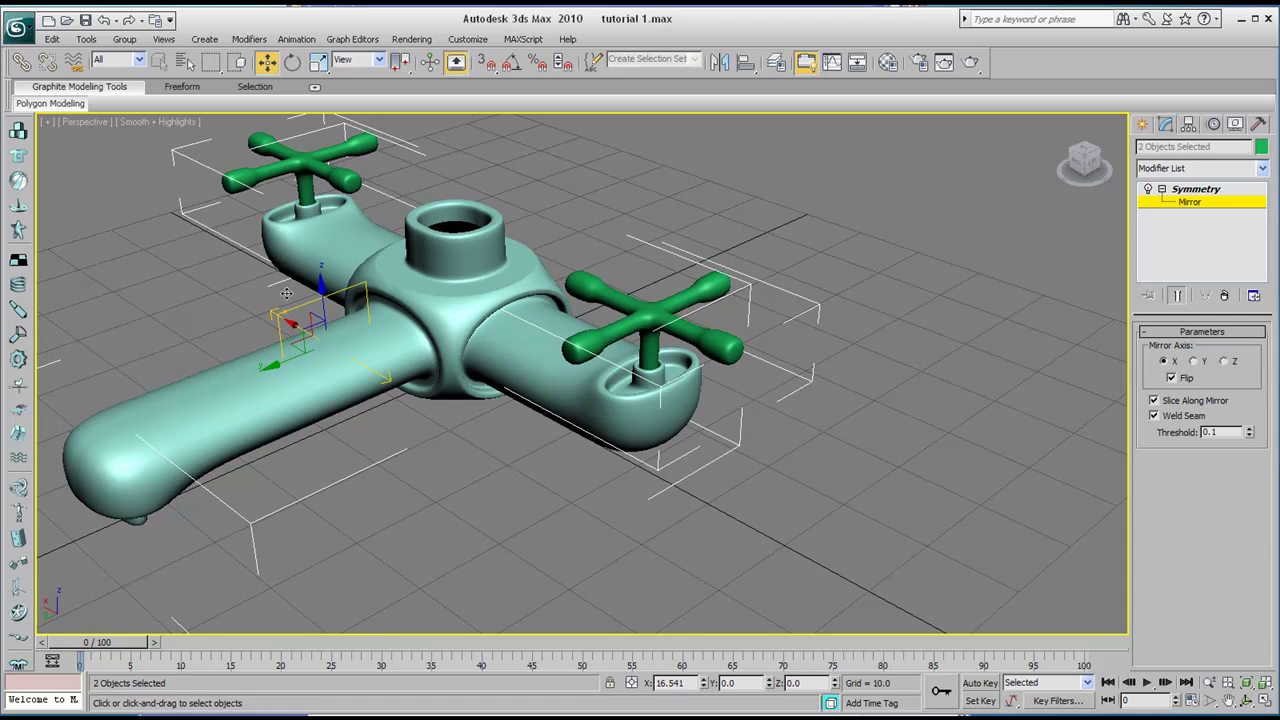
{"action": "left_click_drag", "start_coordinate": [287, 293], "coordinate": [288, 294]}
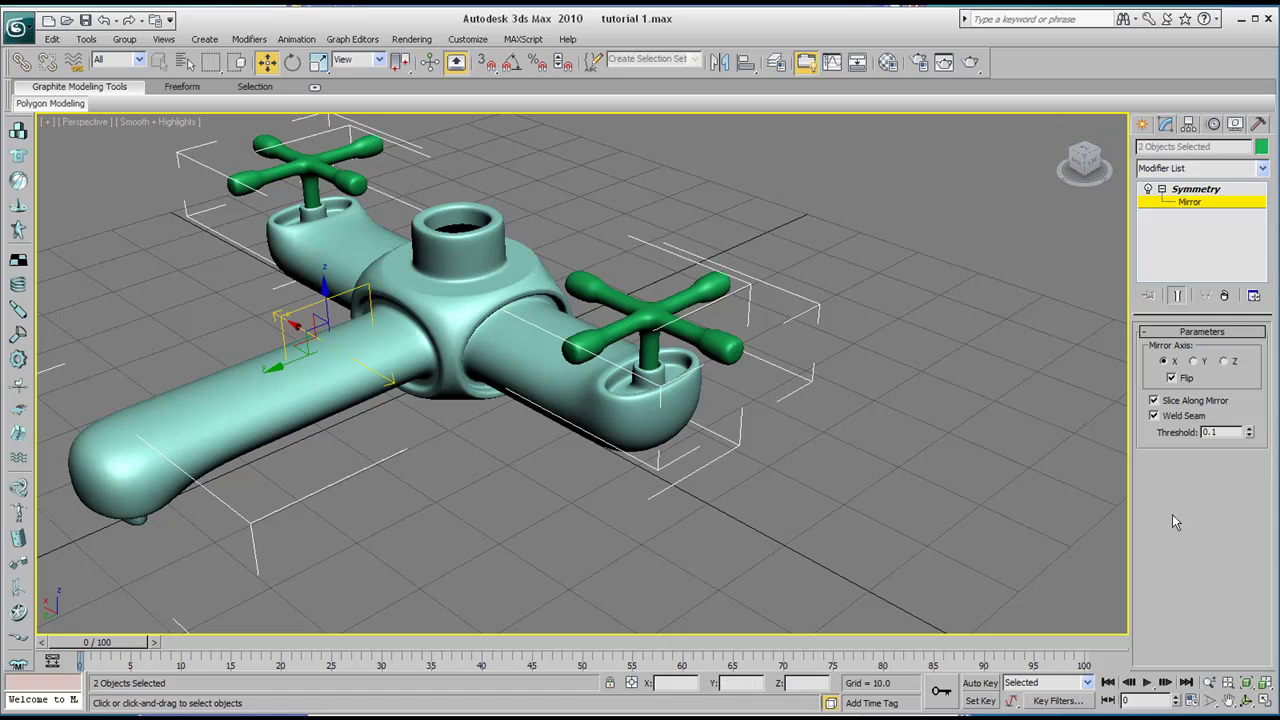
Check the alignment of the mirrored arms and handles around the central body in the Top view
{"action": "left_click", "coordinate": [1265, 704]}
{"action": "right_click", "coordinate": [322, 246]}
{"action": "scroll", "coordinate": [383, 250], "scroll_direction": "up", "scroll_amount": 4}
{"action": "scroll", "coordinate": [380, 250], "scroll_direction": "up", "scroll_amount": 2}
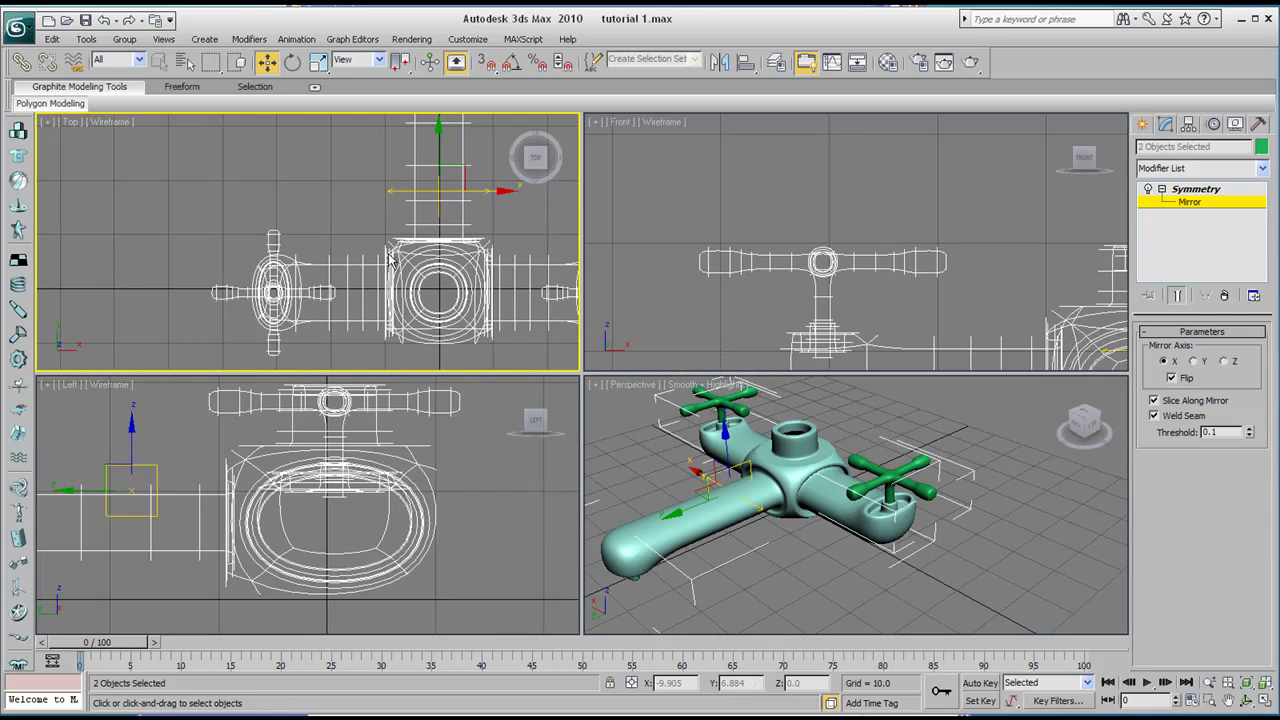
{"action": "middle_click_drag", "start_coordinate": [380, 250], "coordinate": [250, 240]}
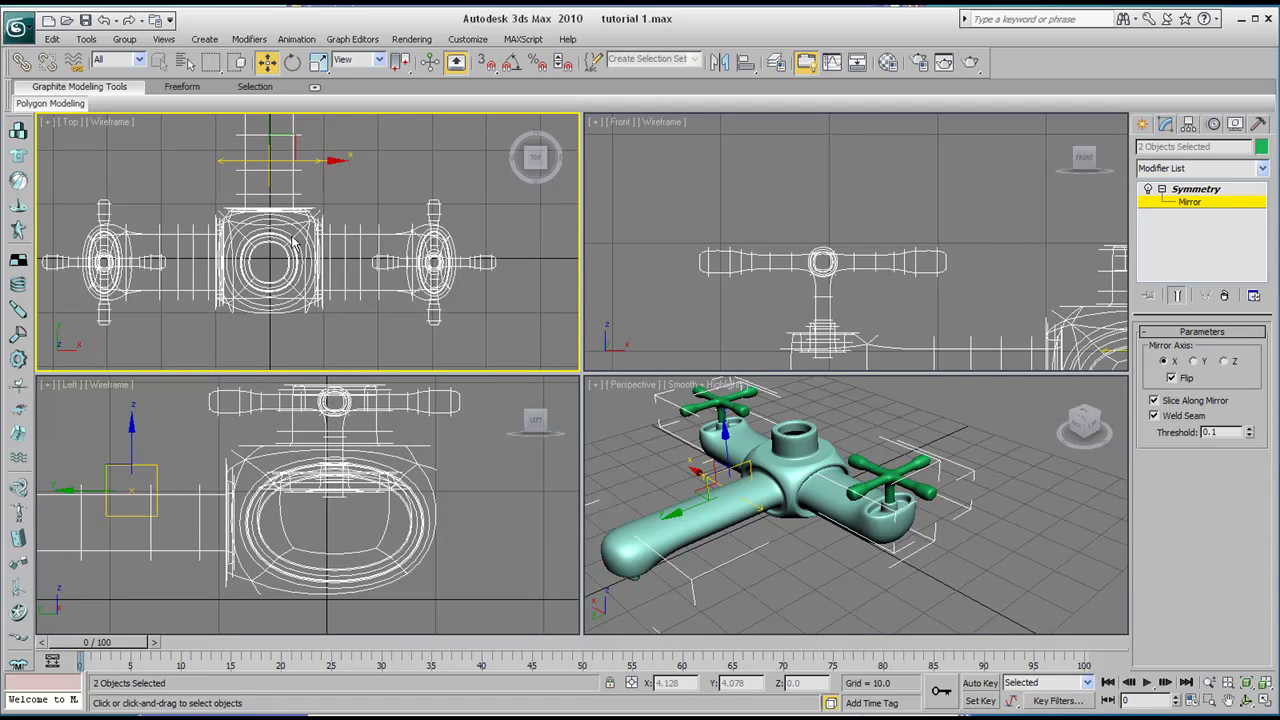
{"action": "scroll", "coordinate": [302, 270], "scroll_direction": "down", "scroll_amount": 5}
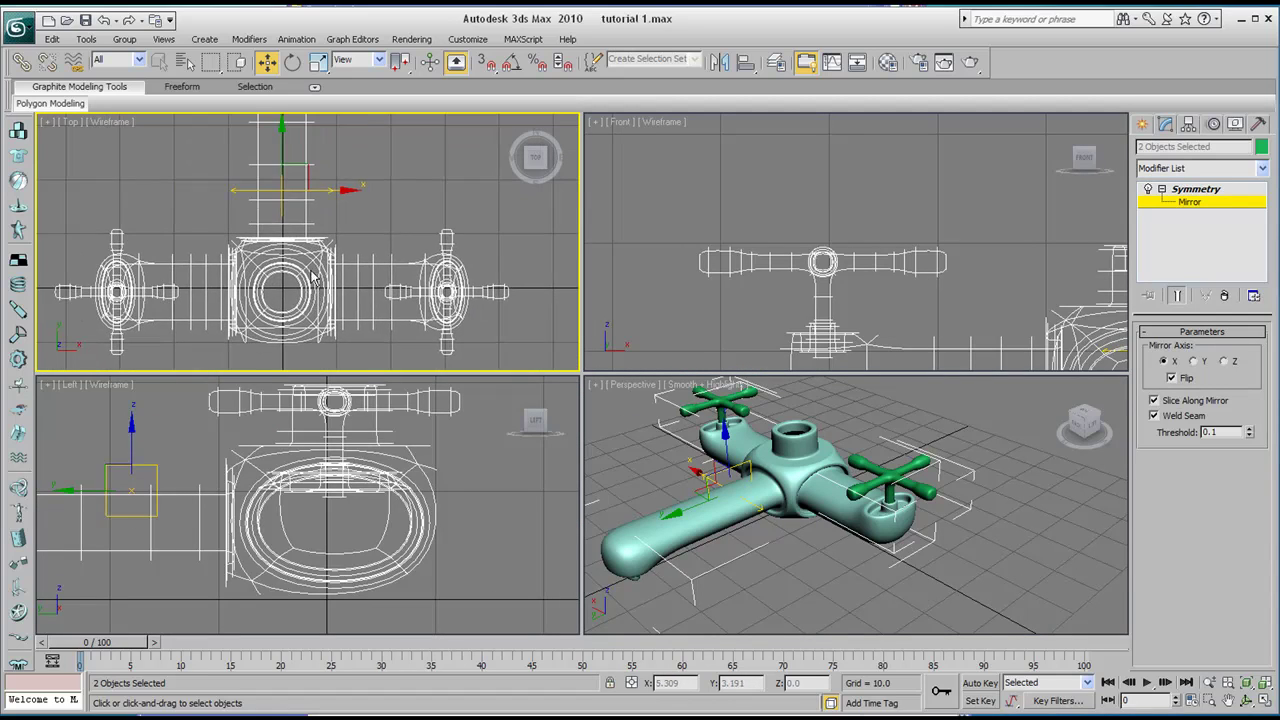
{"action": "right_click", "coordinate": [1000, 580]}
Inspect the mirrored tap from the front and underneath in a maximized Perspective view, and return to the four-viewport layout
{"action": "left_click", "coordinate": [1263, 700]}
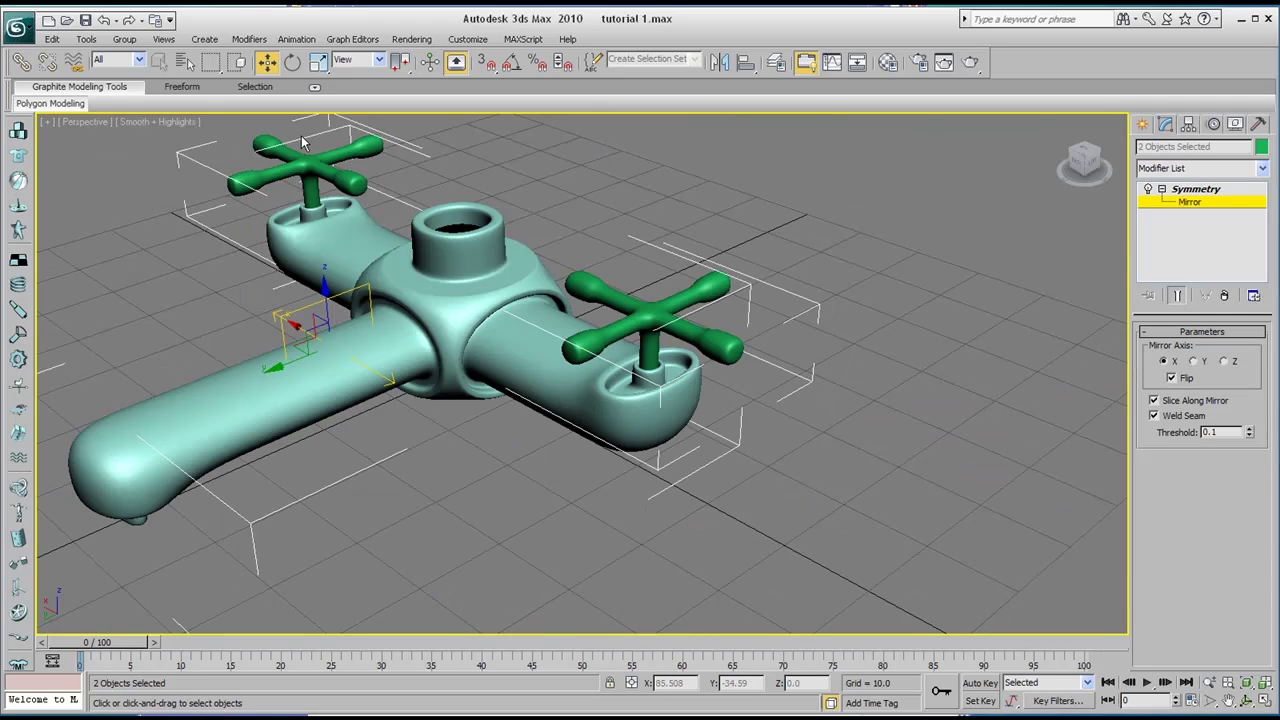
{"action": "left_click", "coordinate": [1247, 701]}
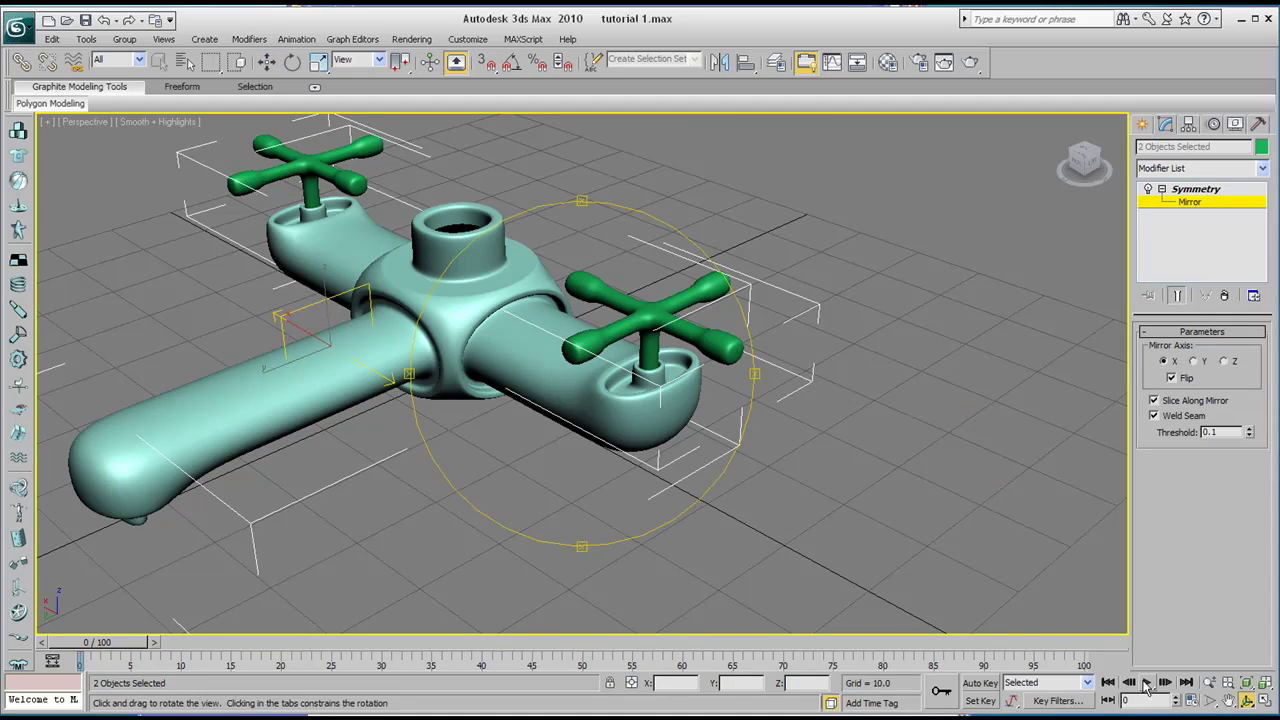
{"action": "left_click_drag", "start_coordinate": [527, 356], "coordinate": [707, 368]}
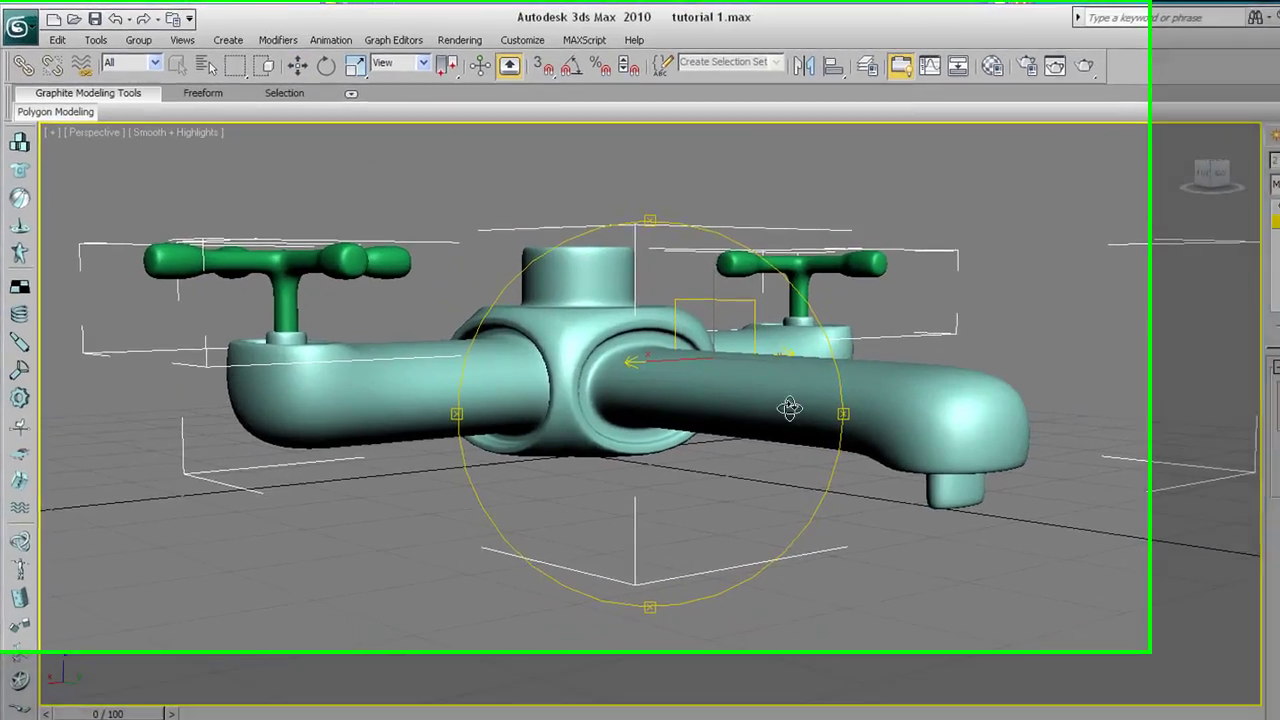
{"action": "left_click_drag", "start_coordinate": [790, 408], "coordinate": [487, 396]}
{"action": "left_click_drag", "start_coordinate": [545, 440], "coordinate": [694, 386]}
{"action": "left_click_drag", "start_coordinate": [781, 390], "coordinate": [653, 439]}
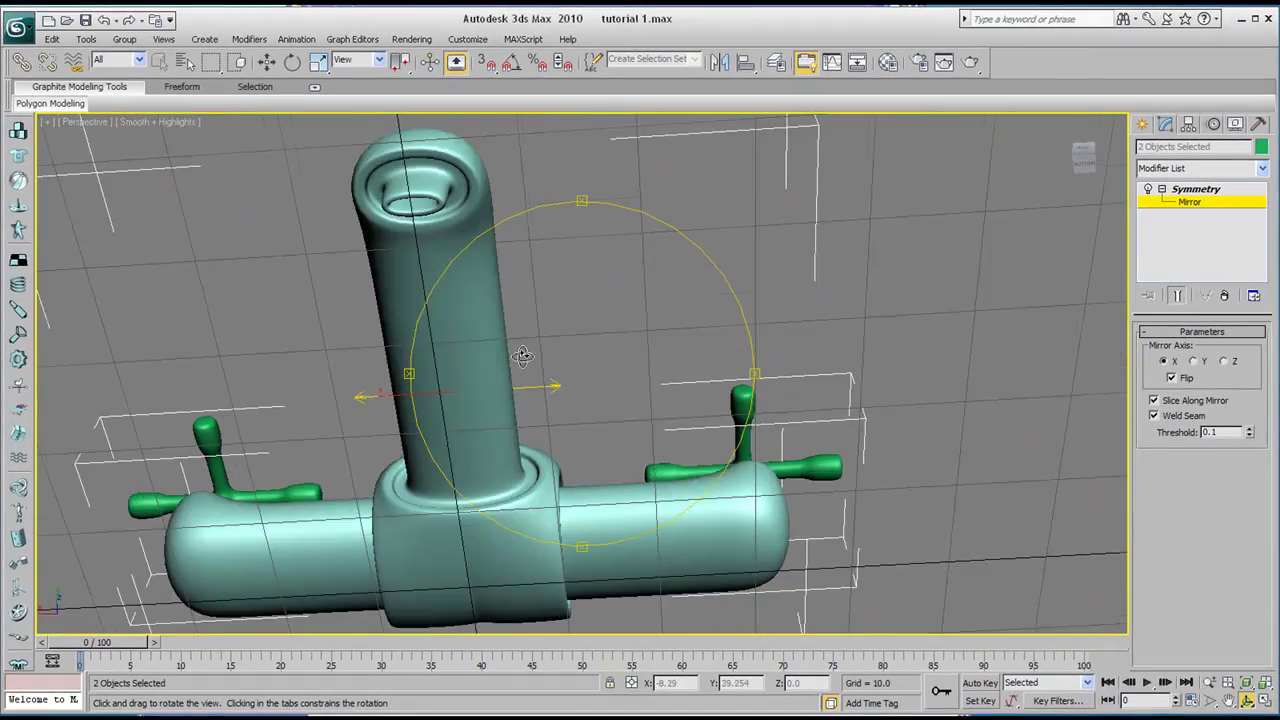
{"action": "left_click_drag", "start_coordinate": [522, 356], "coordinate": [389, 229]}
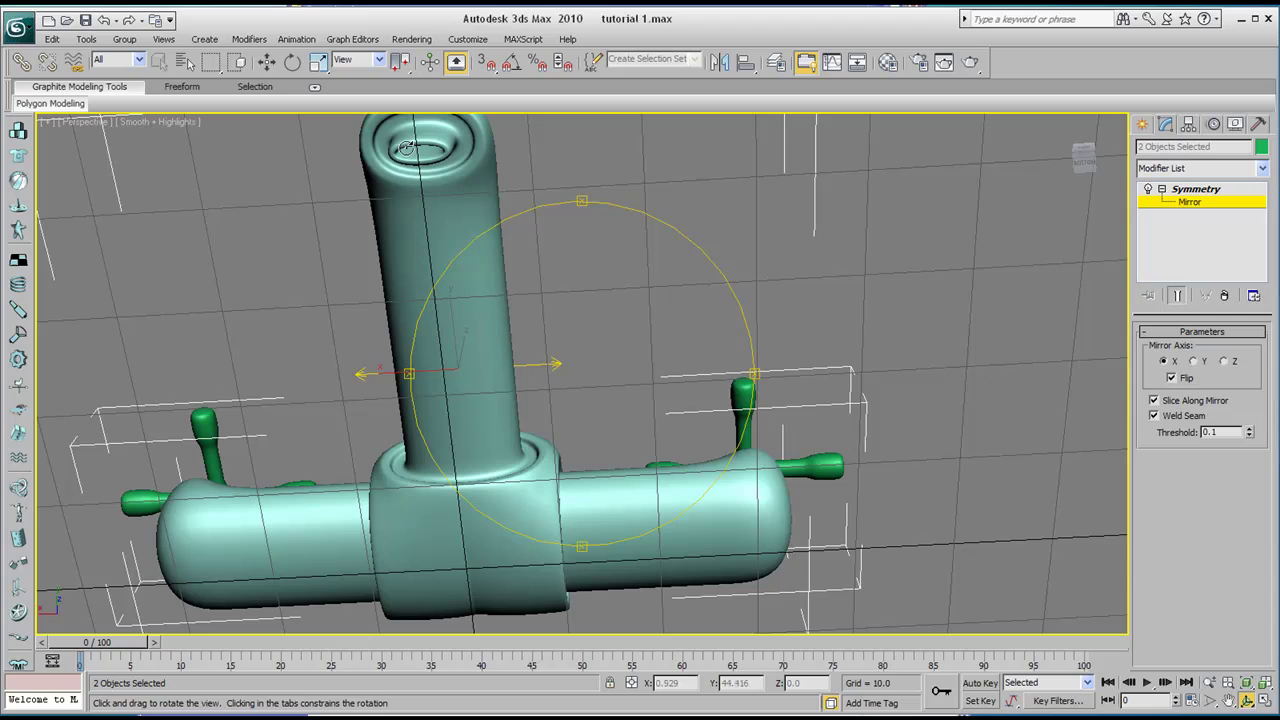
{"action": "left_click_drag", "start_coordinate": [589, 342], "coordinate": [495, 366]}
{"action": "left_click", "coordinate": [1262, 700]}
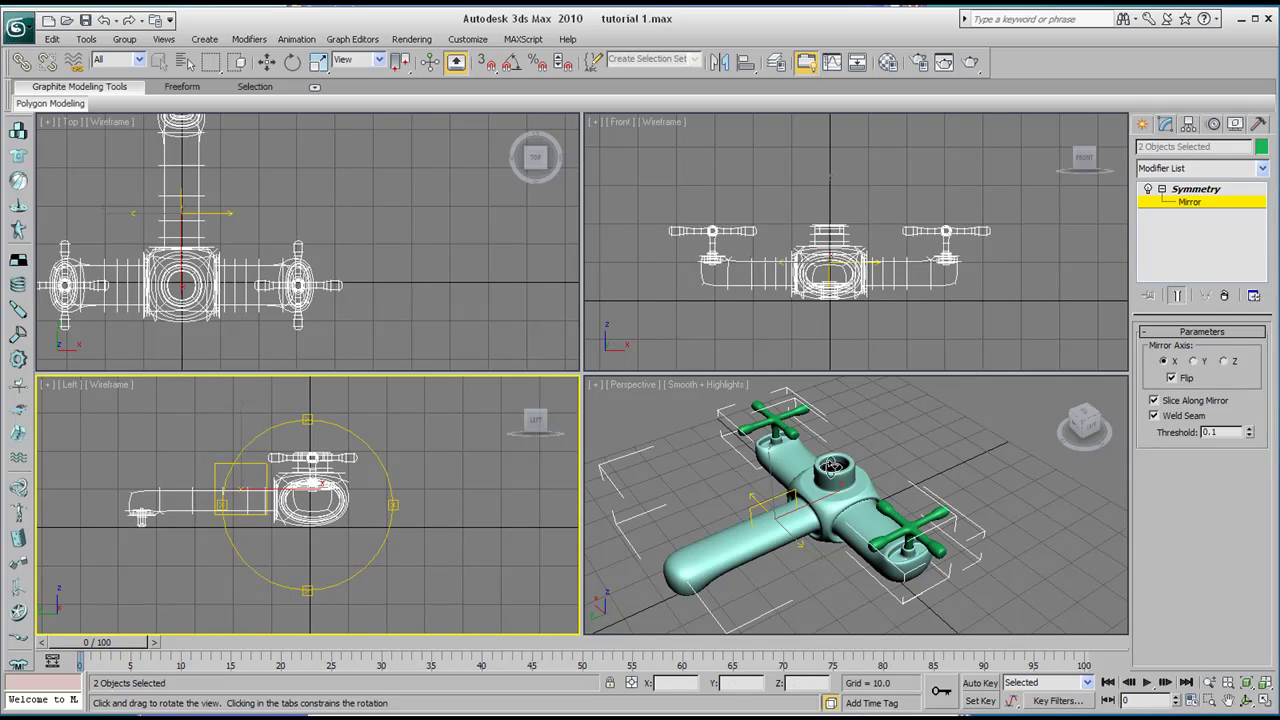
Maximize the Left viewport and start a Line spline with a straight vertical segment rising from the tap body's neck
{"action": "left_click", "coordinate": [1262, 700]}
{"action": "middle_click_drag", "start_coordinate": [507, 343], "coordinate": [381, 395]}
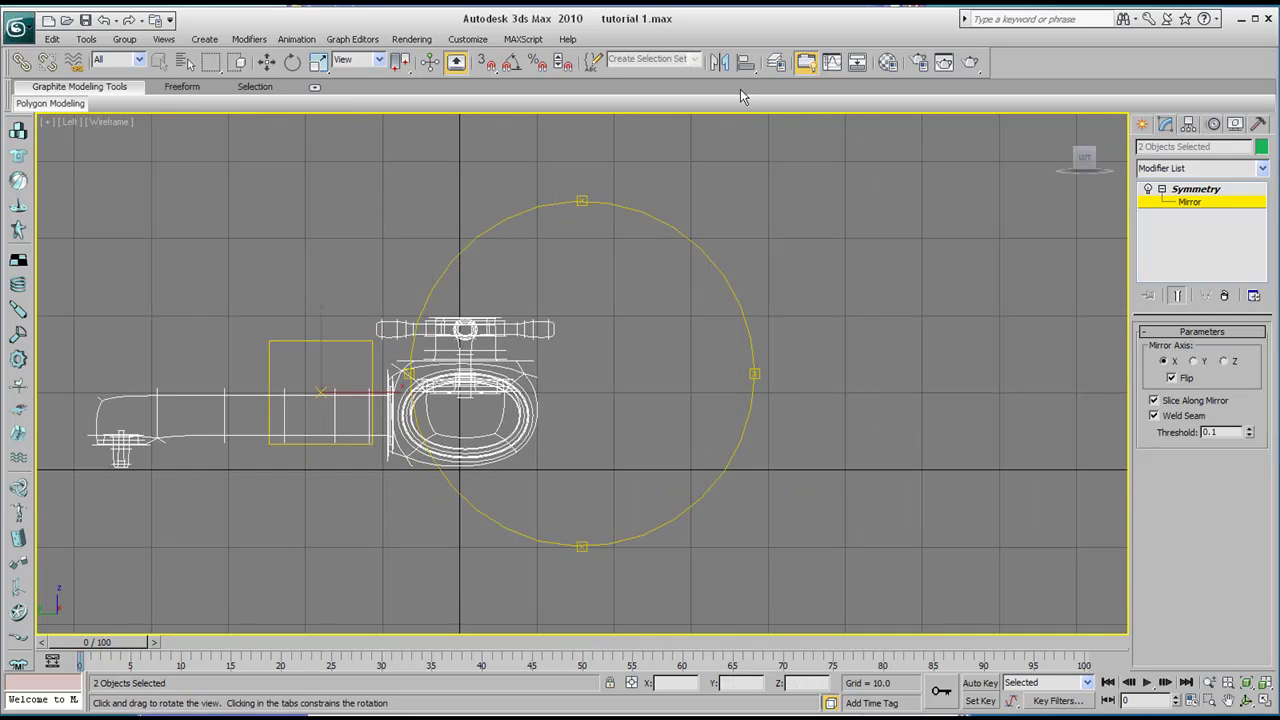
{"action": "left_click", "coordinate": [1144, 128]}
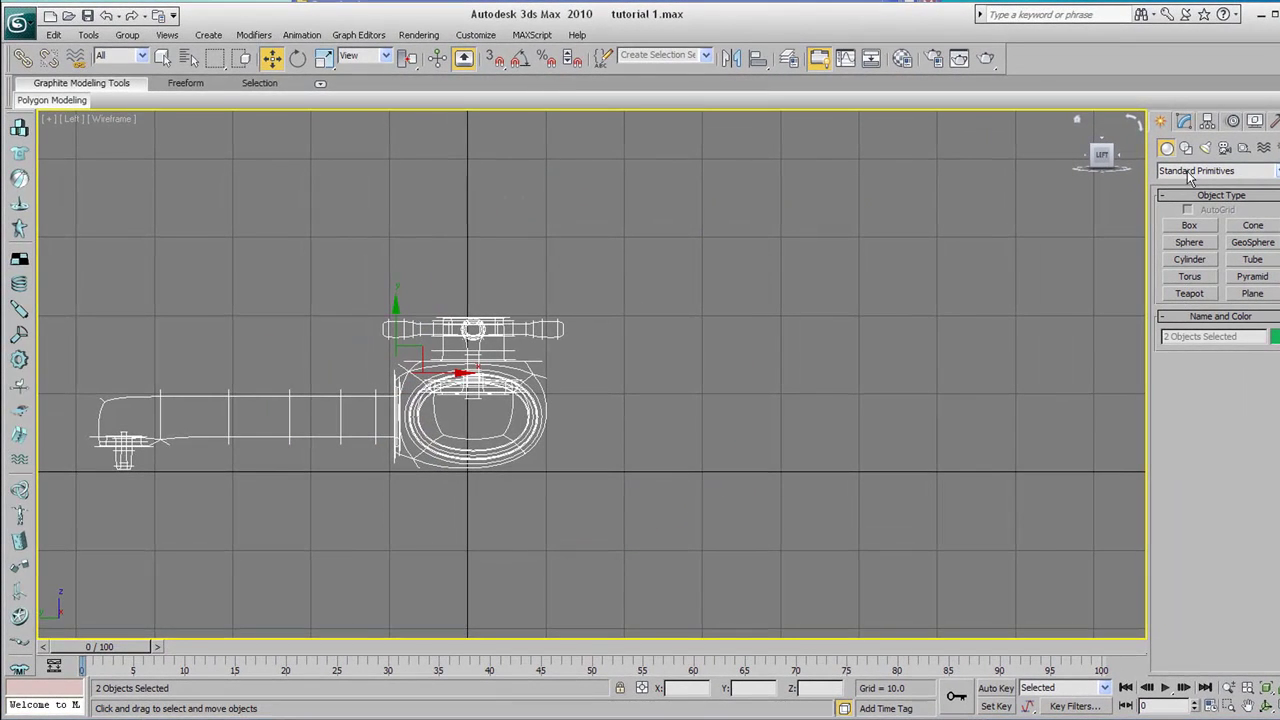
{"action": "left_click", "coordinate": [1185, 148]}
{"action": "left_click", "coordinate": [1192, 241]}
{"action": "middle_click_drag", "start_coordinate": [497, 325], "coordinate": [436, 336]}
{"action": "scroll", "coordinate": [429, 304], "scroll_direction": "down", "scroll_amount": 2}
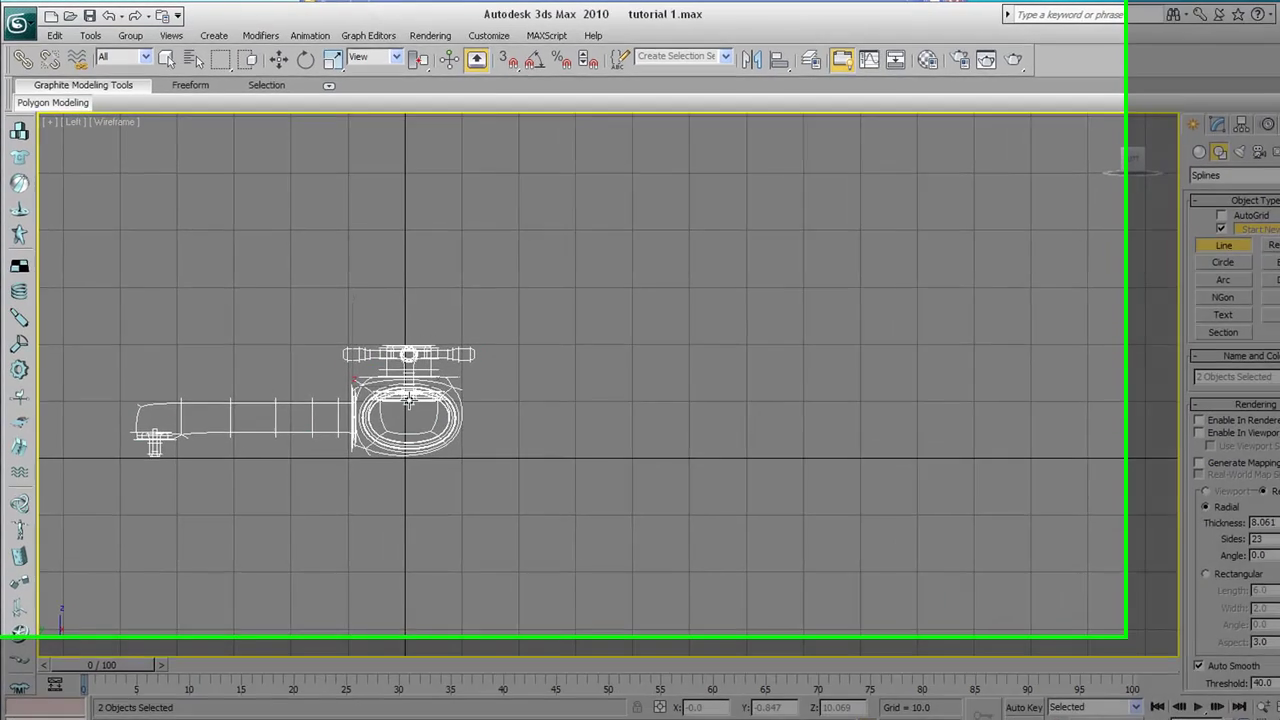
{"action": "left_click", "coordinate": [398, 343]}
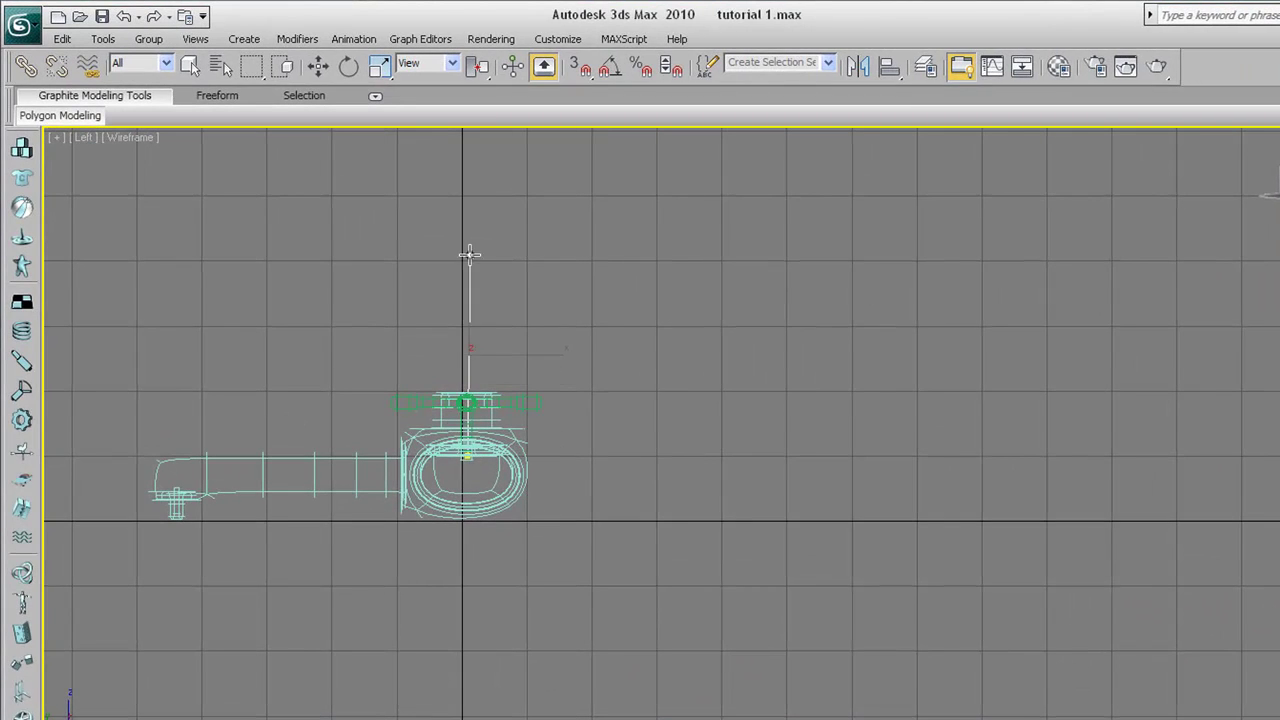
{"action": "left_click", "coordinate": [465, 258]}
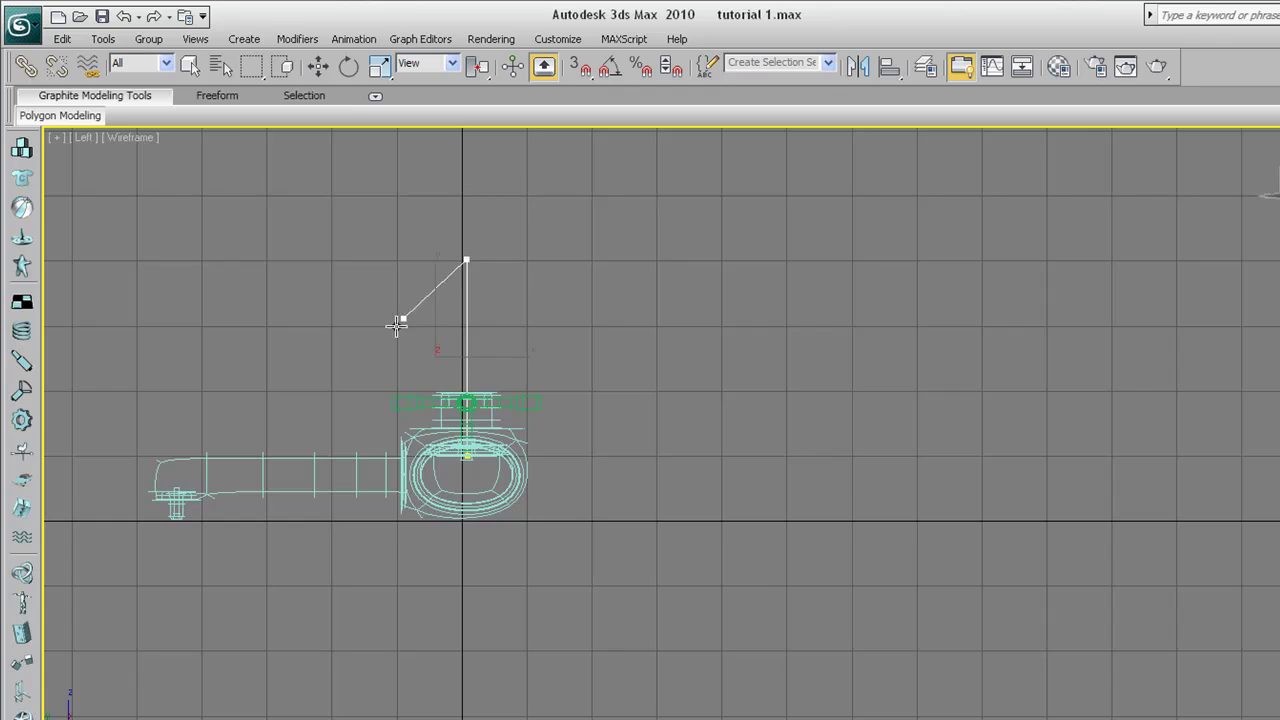
Continue the line through a rounded arch and a long straight leg down past the tap body, and finish the spline
{"action": "scroll", "coordinate": [440, 290], "scroll_direction": "down", "scroll_amount": 2}
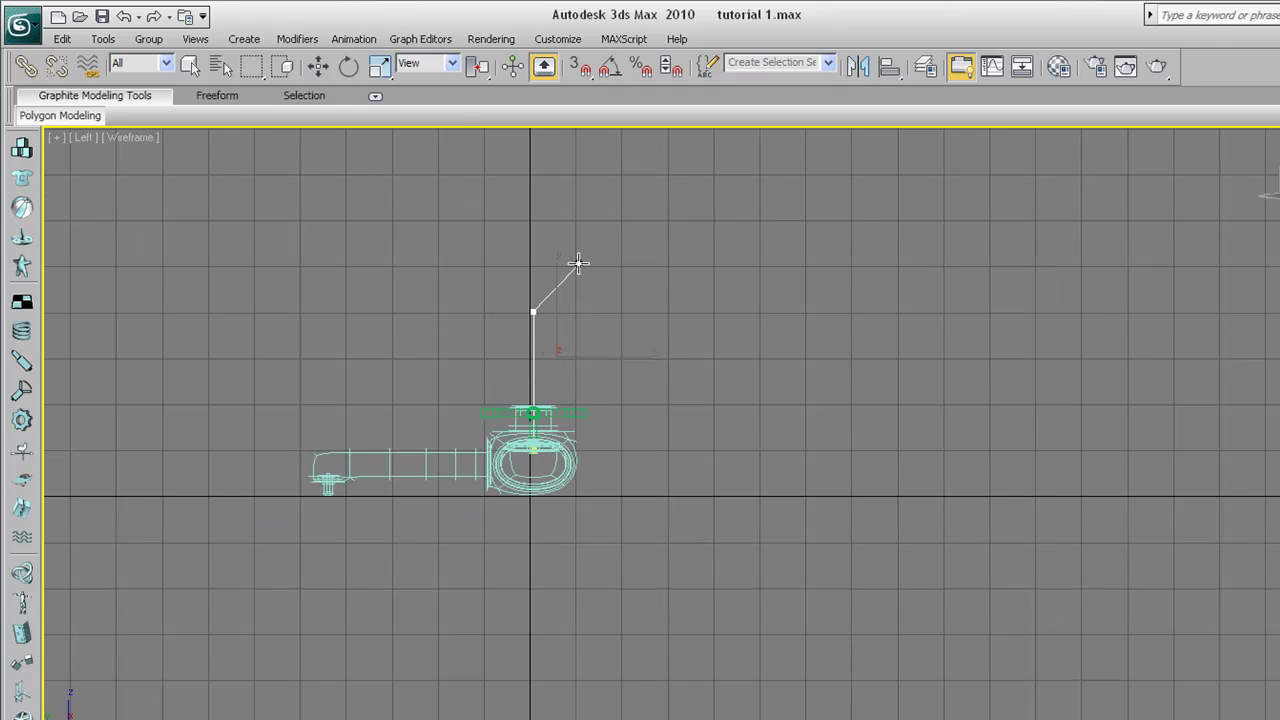
{"action": "left_click_drag", "start_coordinate": [579, 264], "coordinate": [622, 312]}
{"action": "left_click_drag", "start_coordinate": [622, 312], "coordinate": [623, 311]}
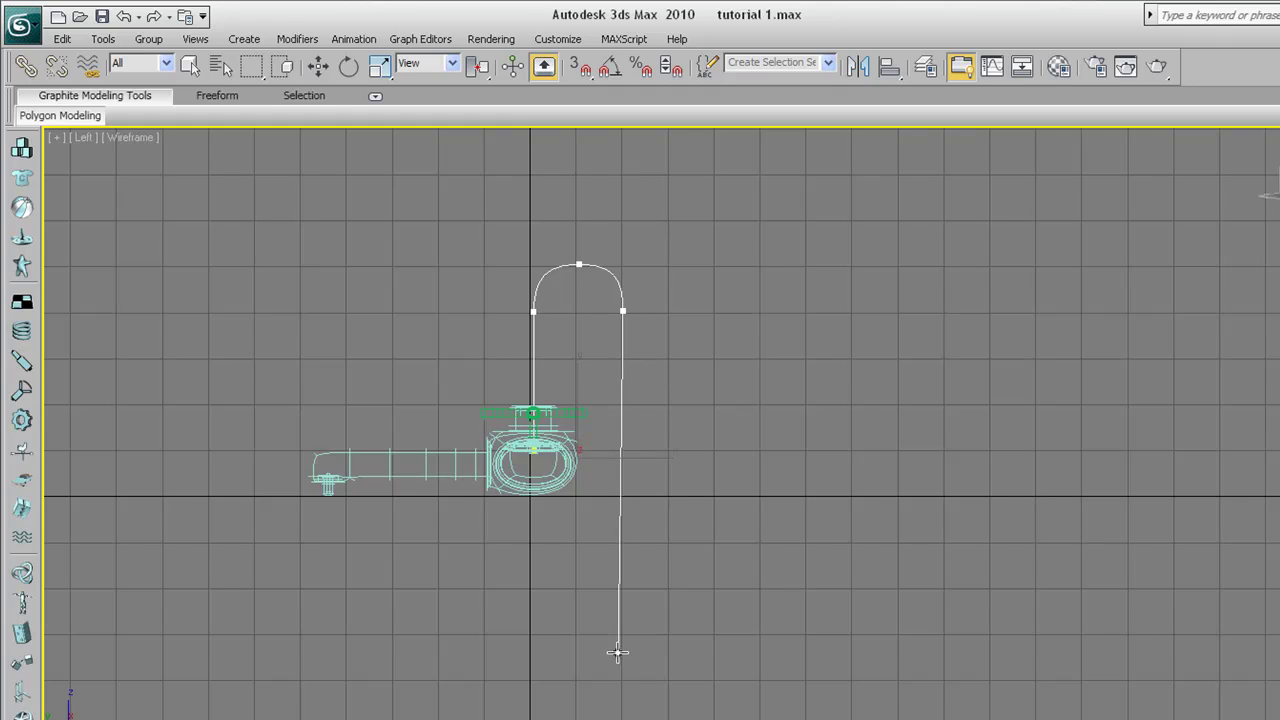
{"action": "scroll", "coordinate": [690, 470], "scroll_direction": "down", "scroll_amount": 2}
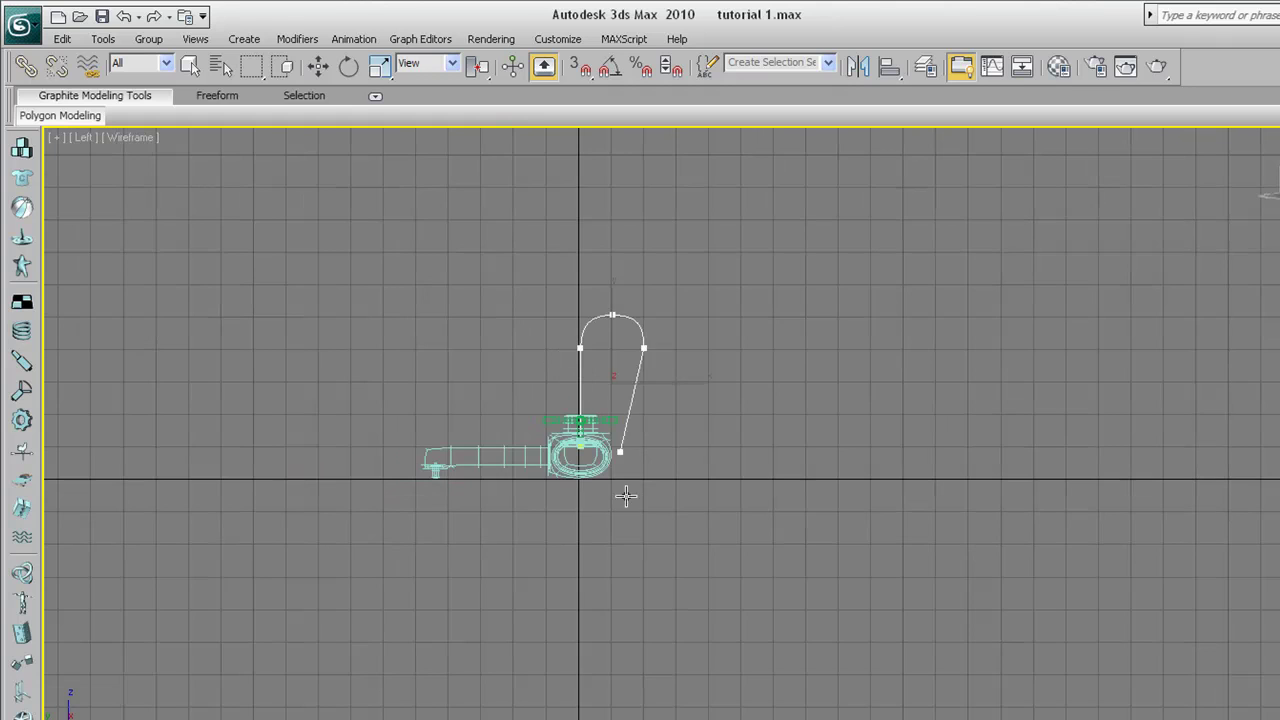
{"action": "left_click", "coordinate": [643, 610]}
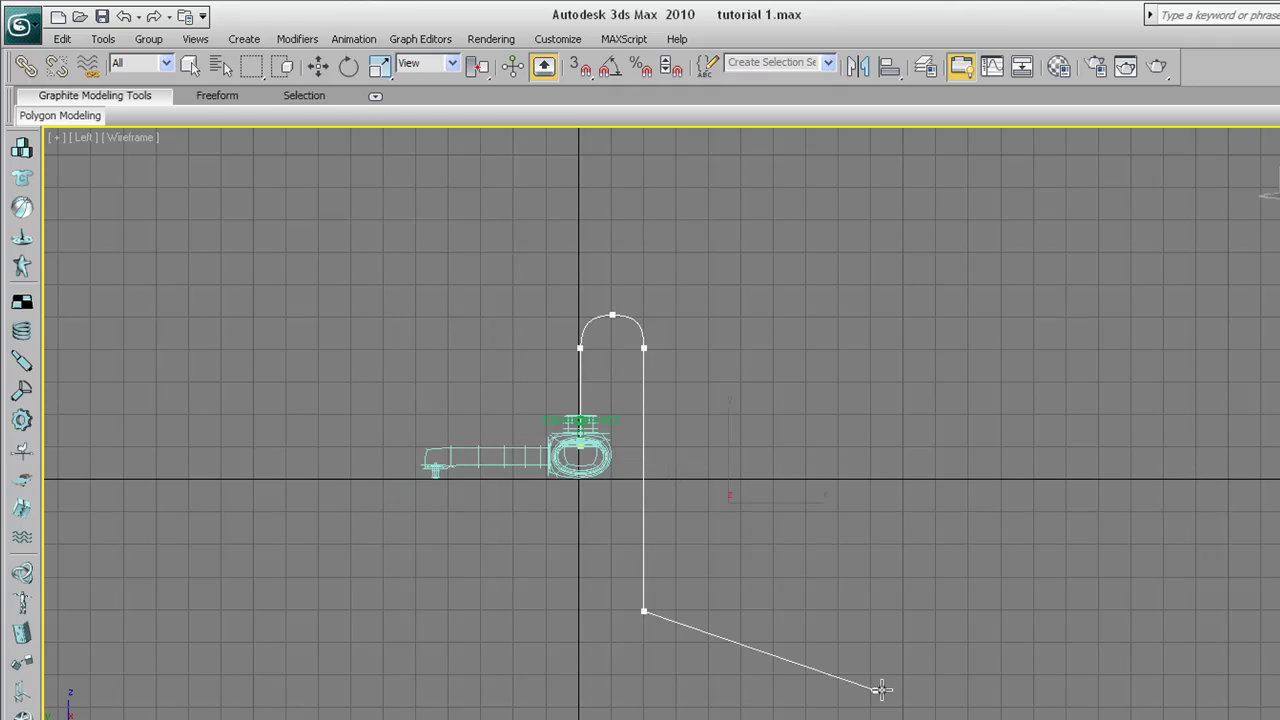
{"action": "right_click", "coordinate": [796, 574]}
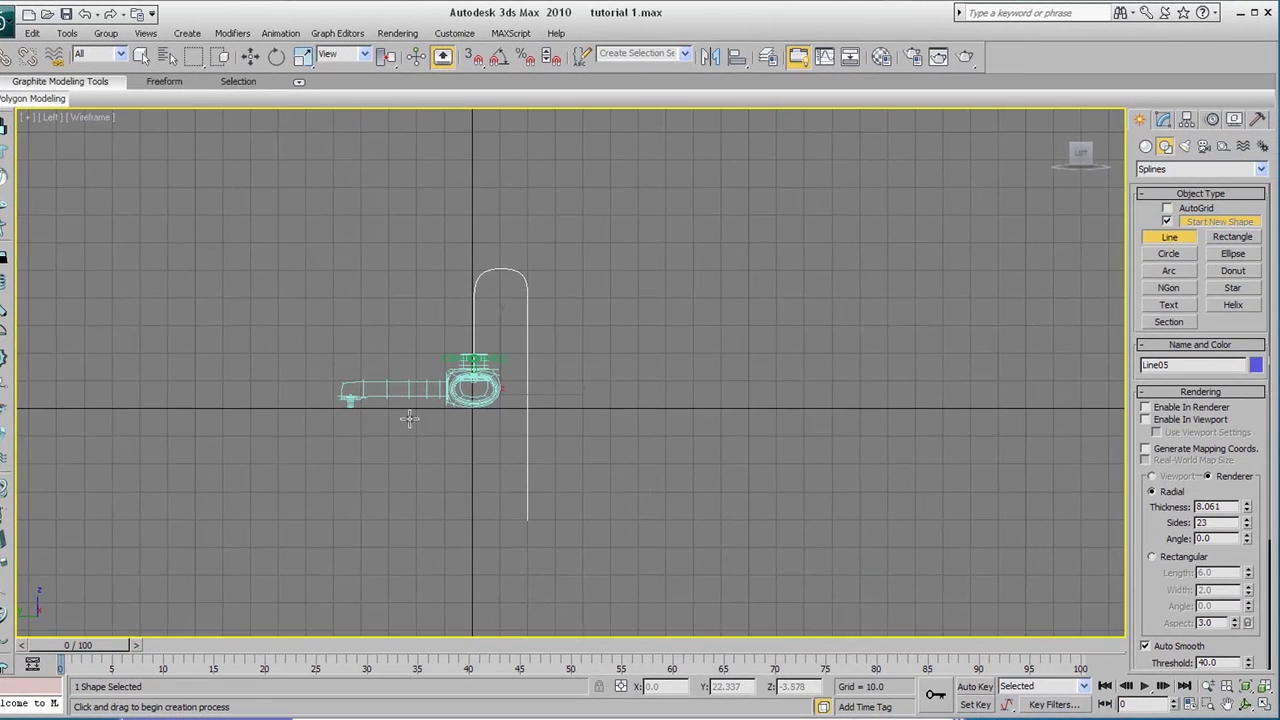
Examine the arched line's placement in the tap's neck in a maximized Perspective view
{"action": "scroll", "coordinate": [489, 418], "scroll_direction": "up", "scroll_amount": 2}
{"action": "middle_click_drag", "start_coordinate": [489, 418], "coordinate": [338, 384]}
{"action": "left_click", "coordinate": [1264, 704]}
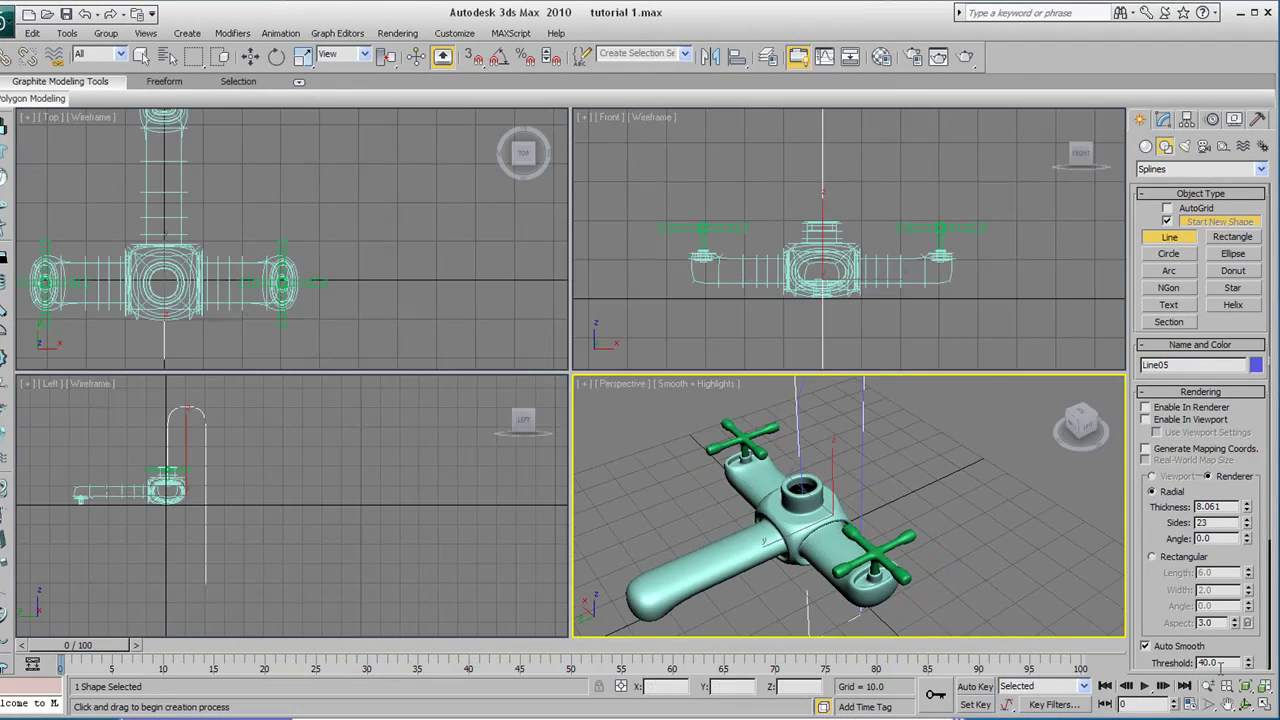
{"action": "left_click", "coordinate": [1264, 704]}
{"action": "left_click", "coordinate": [1246, 704]}
{"action": "left_click_drag", "start_coordinate": [529, 373], "coordinate": [517, 349]}
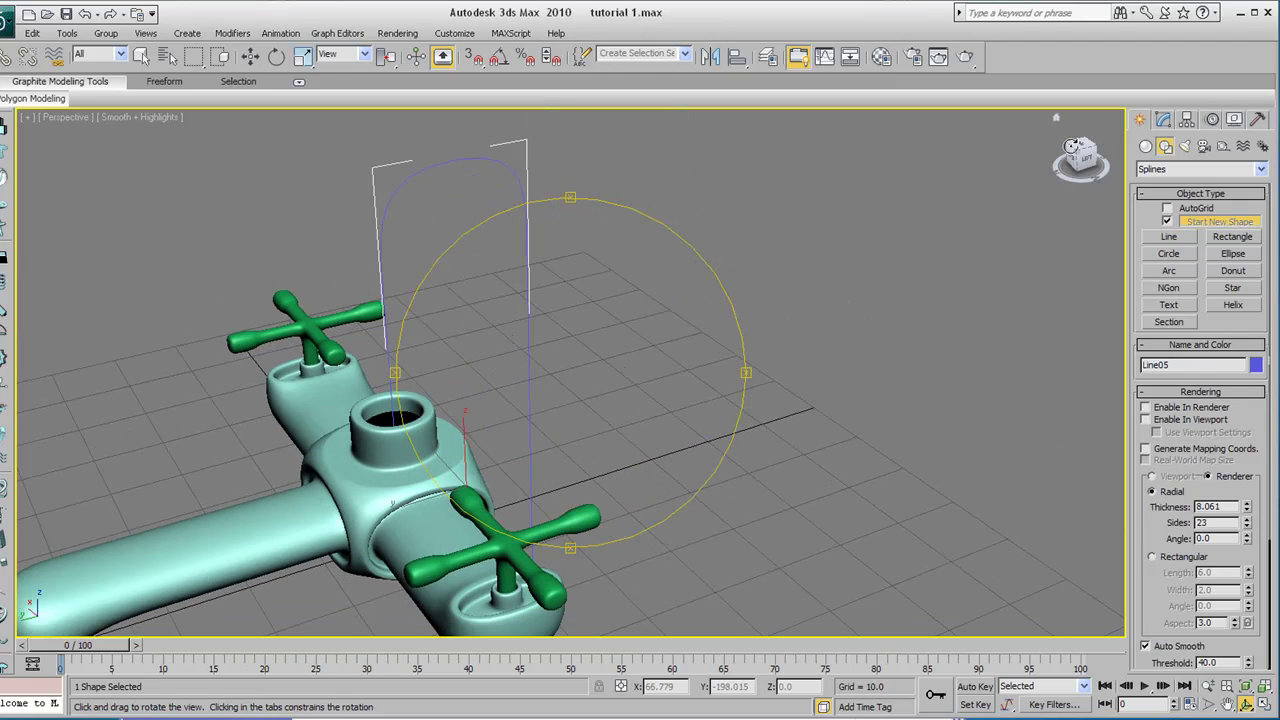
Try a Sweep modifier with the built-in Pipe section on the arched line
{"action": "left_click", "coordinate": [1163, 121]}
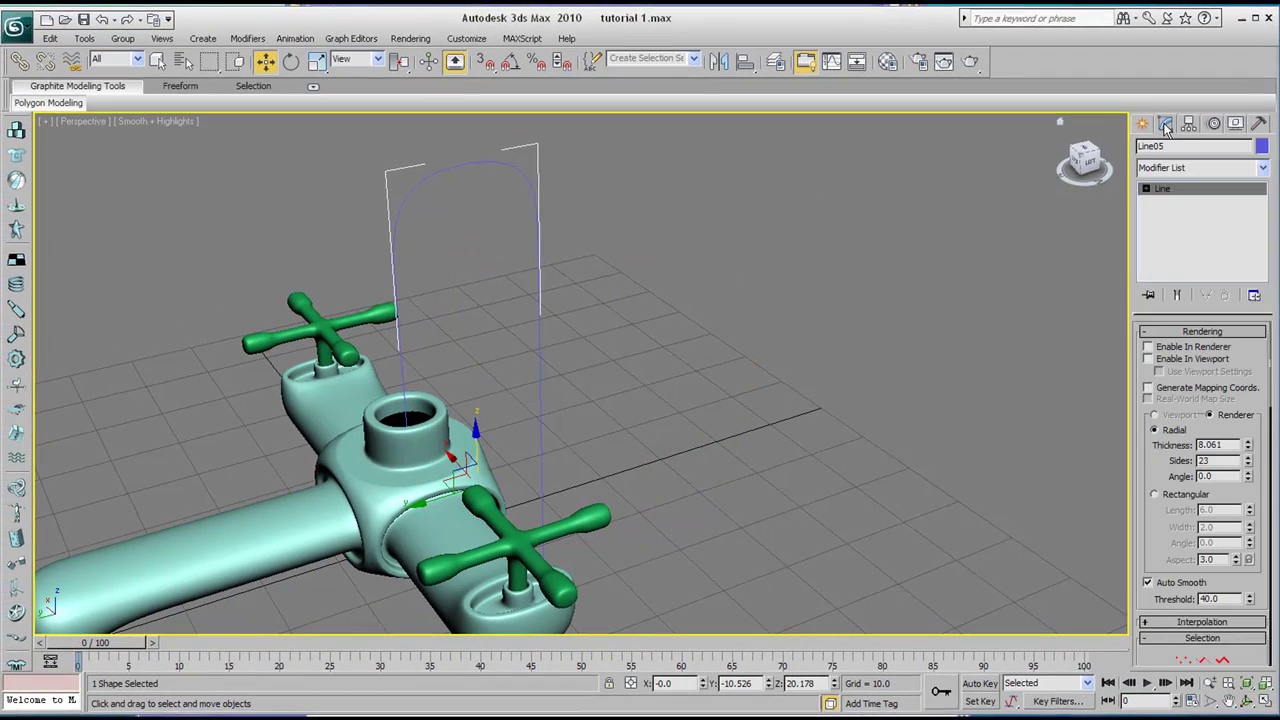
{"action": "left_click", "coordinate": [1261, 171]}
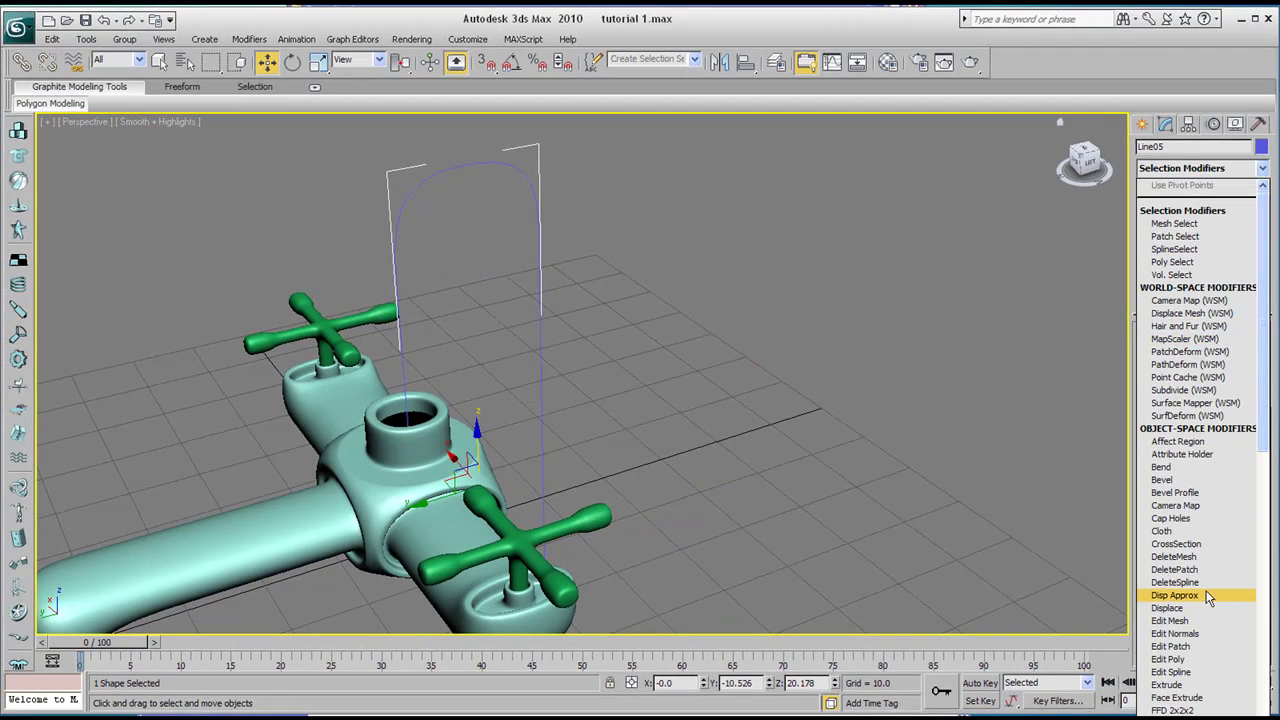
{"action": "key", "text": "s"}
{"action": "key", "text": "w"}
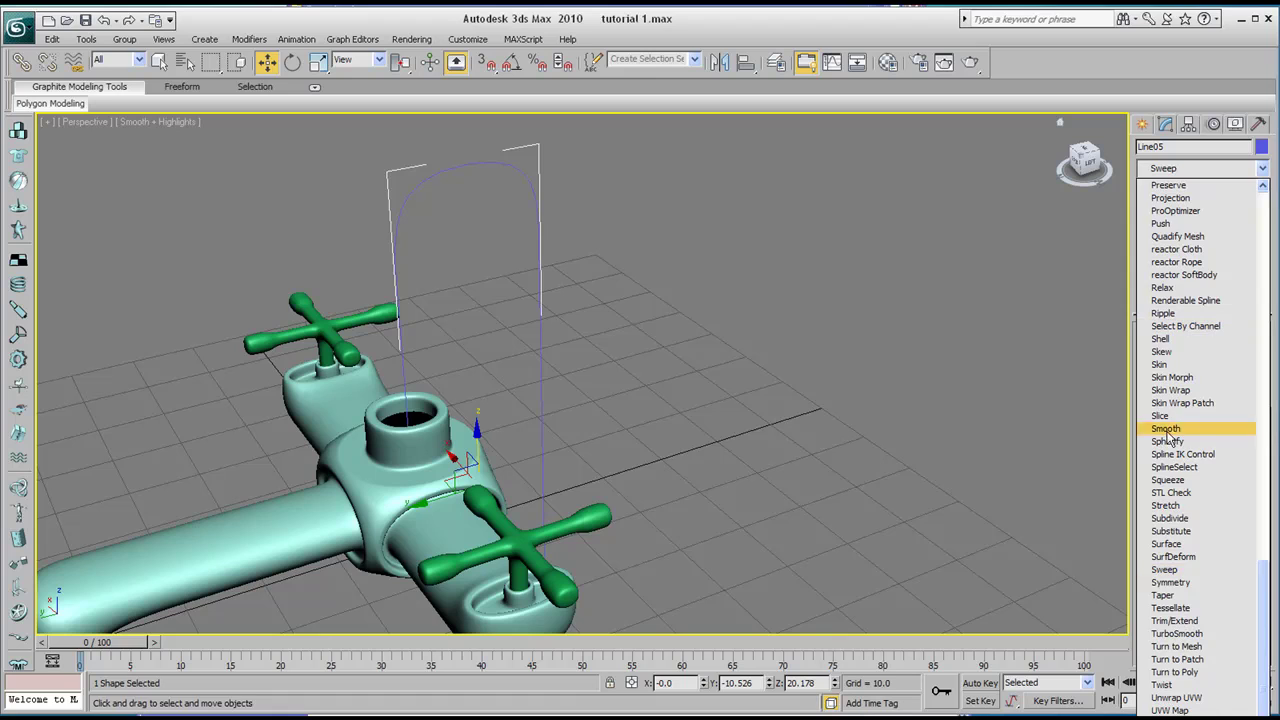
{"action": "left_click", "coordinate": [1166, 569]}
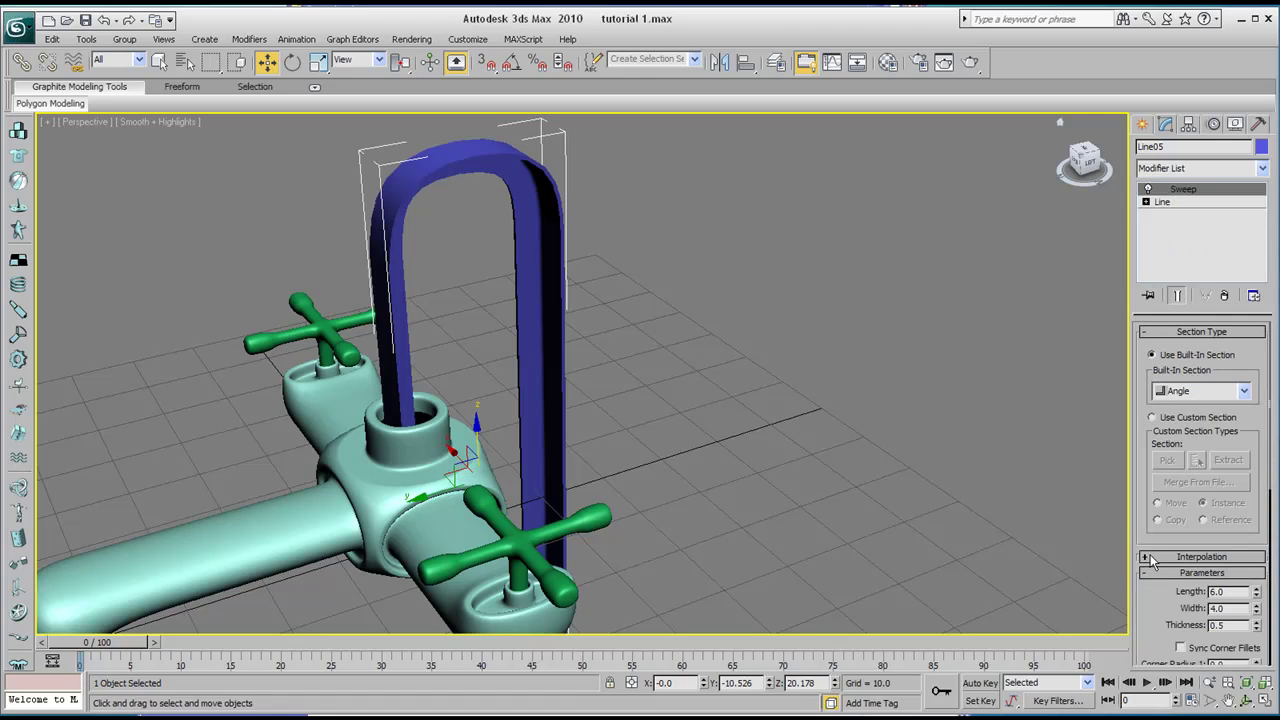
{"action": "left_click", "coordinate": [1192, 392]}
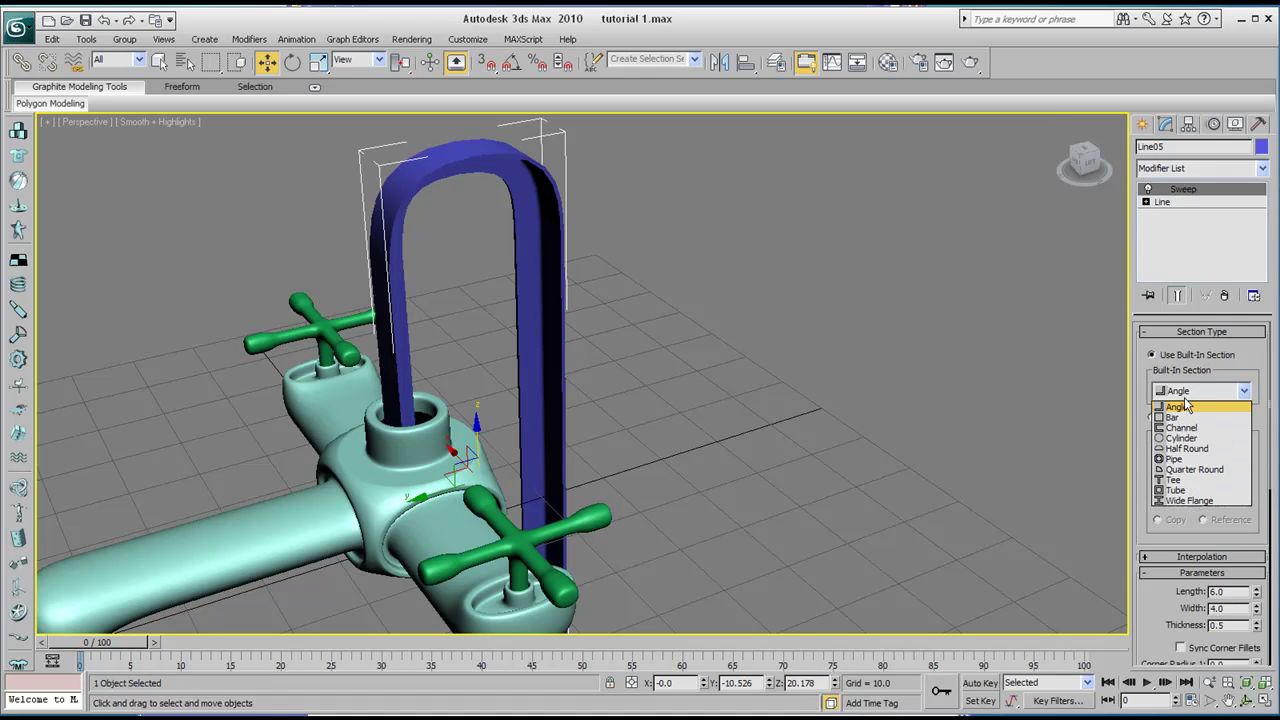
{"action": "left_click", "coordinate": [1173, 459]}
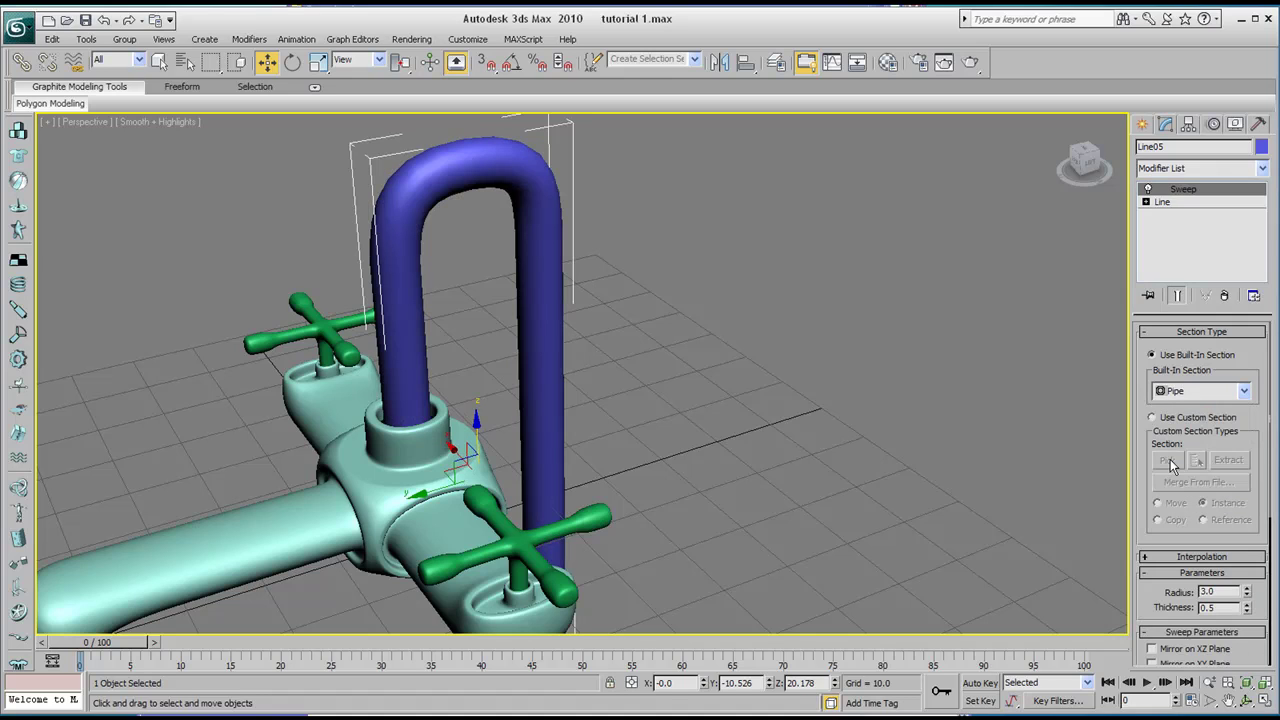
Check the swept pipe's mesh with edged faces shown, and remove the Sweep modifier from the line
{"action": "middle_click_drag", "start_coordinate": [435, 400], "coordinate": [480, 350]}
{"action": "key", "text": "F4"}
{"action": "scroll", "coordinate": [441, 382], "scroll_direction": "down", "scroll_amount": 3}
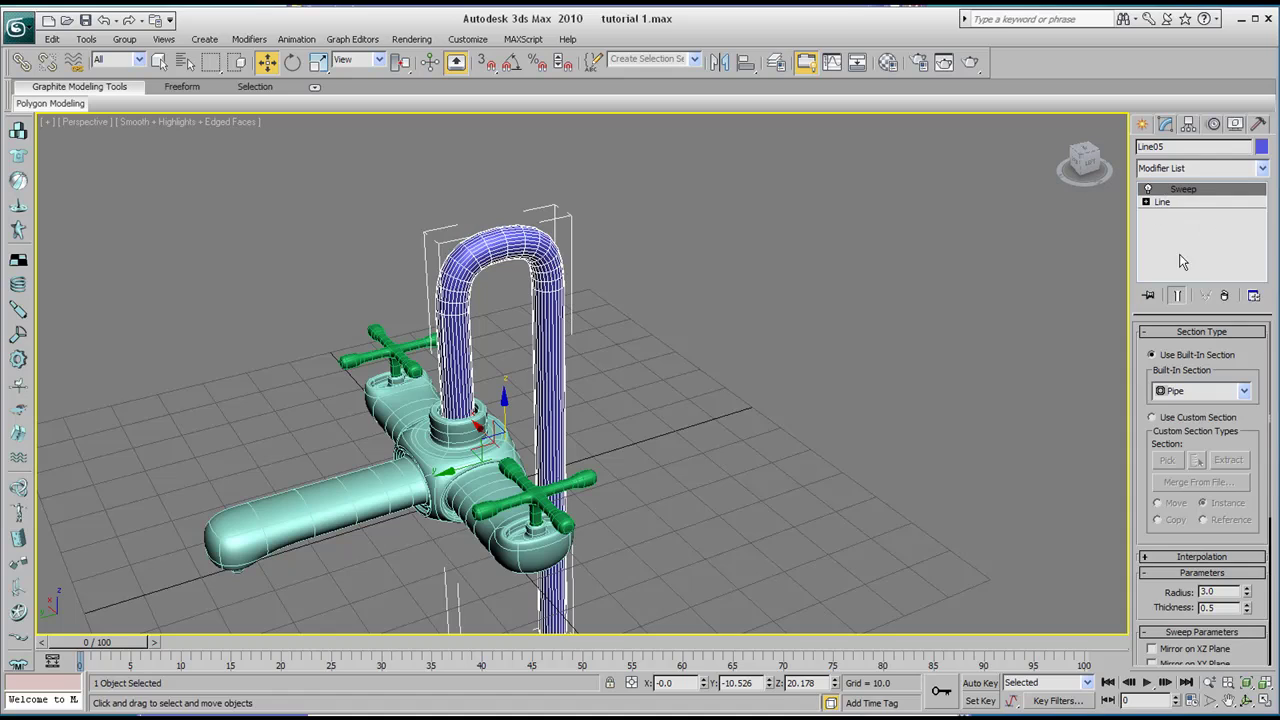
{"action": "left_click", "coordinate": [1225, 298]}
{"action": "middle_click_drag", "start_coordinate": [658, 318], "coordinate": [664, 298]}
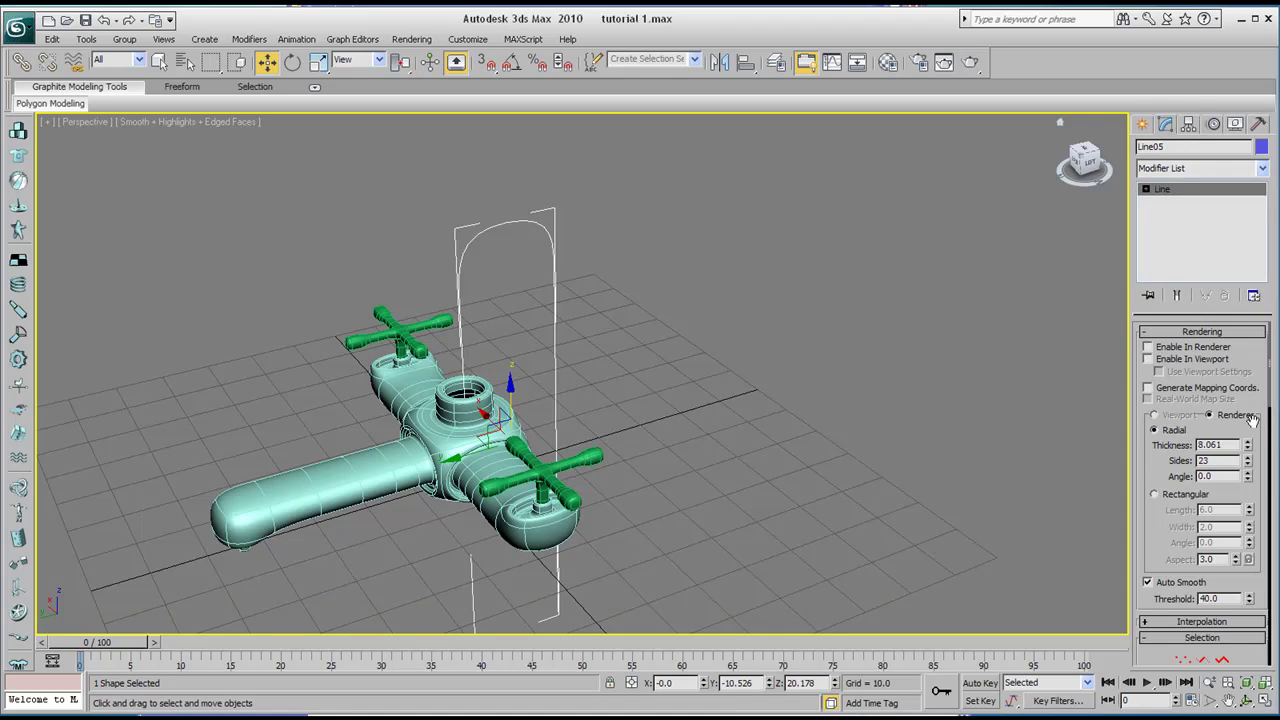
Enable the arched line in both the renderer and the viewport so it forms a round pipe
{"action": "left_click_drag", "start_coordinate": [1253, 421], "coordinate": [1253, 419]}
{"action": "middle_click_drag", "start_coordinate": [516, 238], "coordinate": [510, 230]}
{"action": "scroll", "coordinate": [509, 230], "scroll_direction": "up", "scroll_amount": 3}
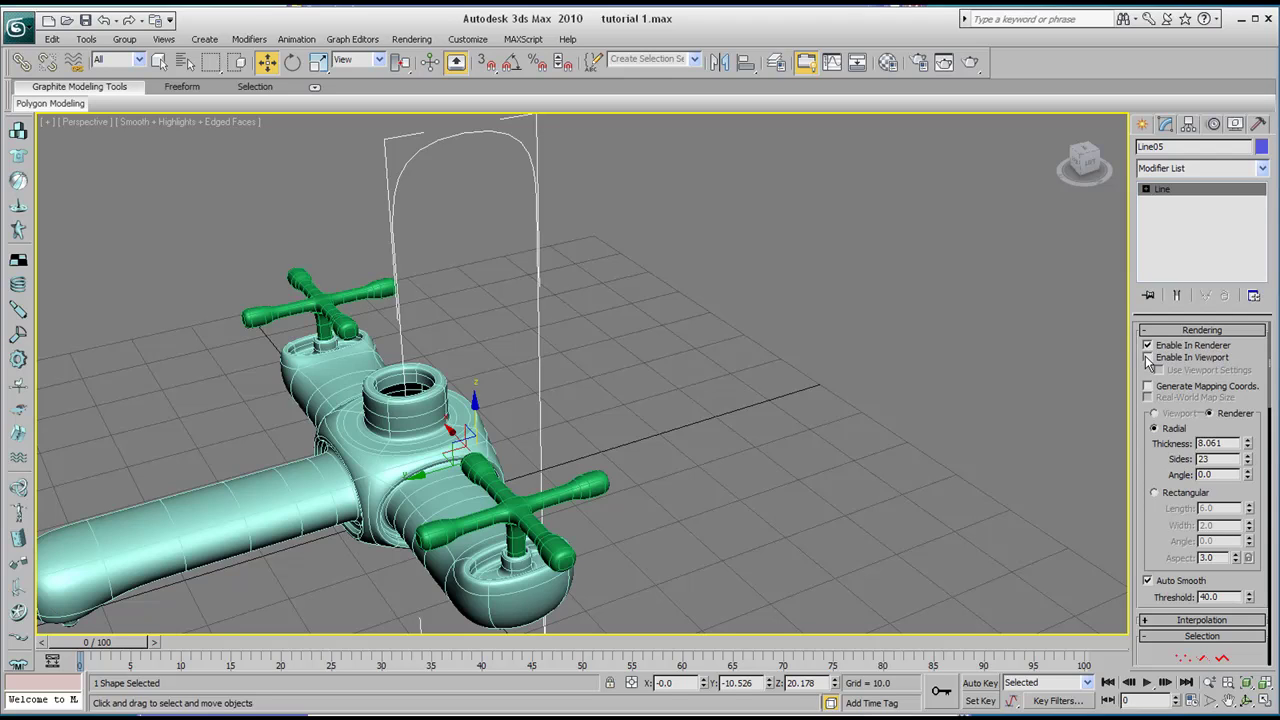
{"action": "left_click", "coordinate": [1148, 358]}
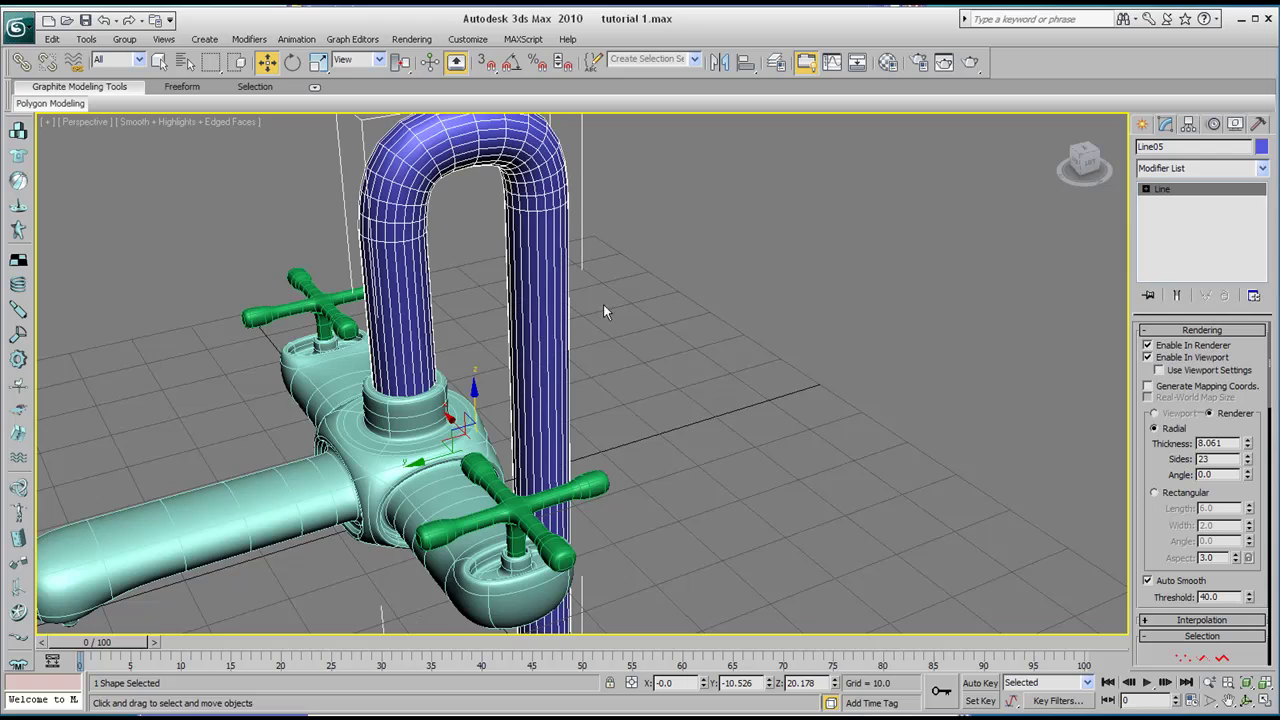
Toggle the line's renderer and viewport display options off and on to compare their effect
{"action": "middle_click_drag", "start_coordinate": [603, 312], "coordinate": [623, 349], "text": "alt"}
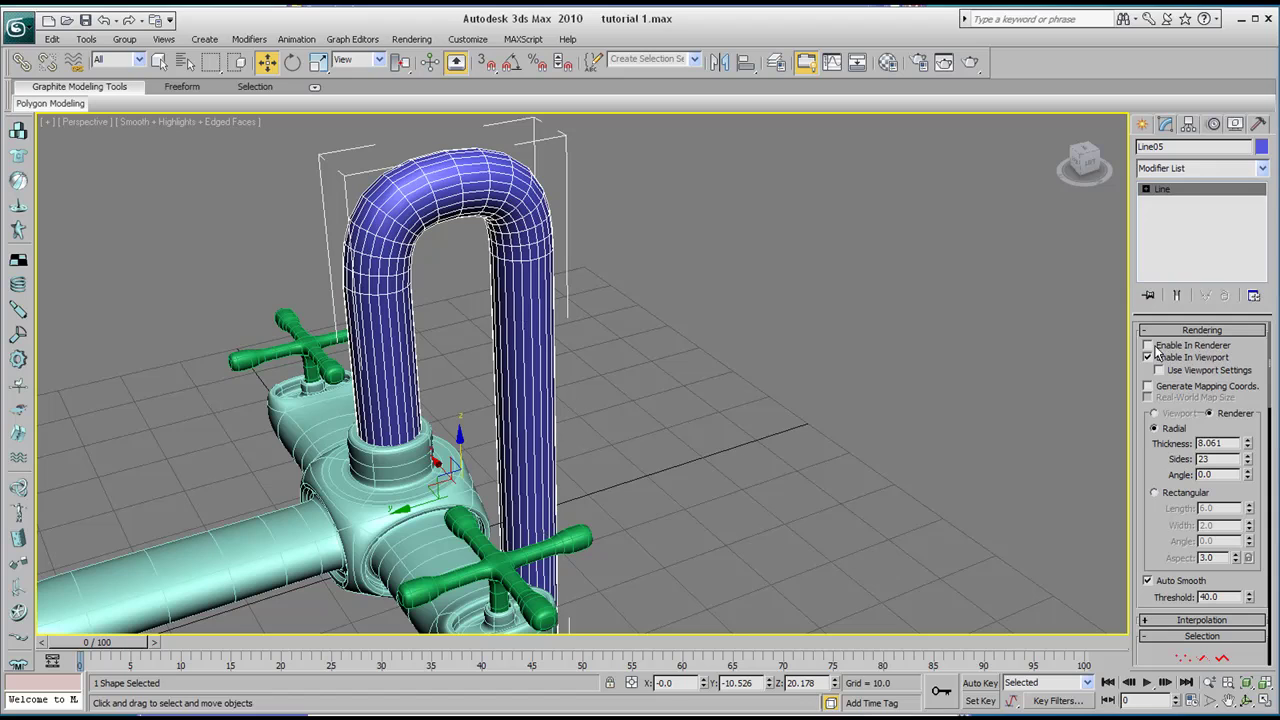
{"action": "middle_click_drag", "start_coordinate": [540, 395], "coordinate": [554, 377]}
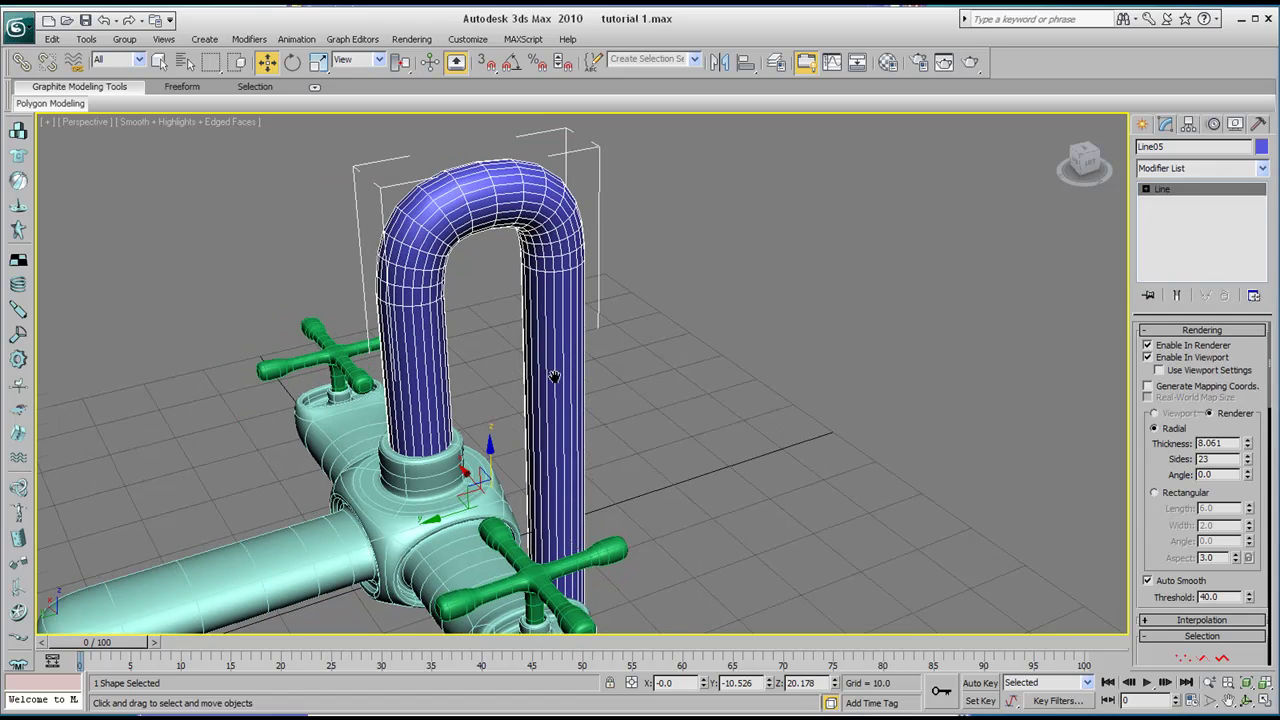
{"action": "left_click", "coordinate": [1148, 357]}
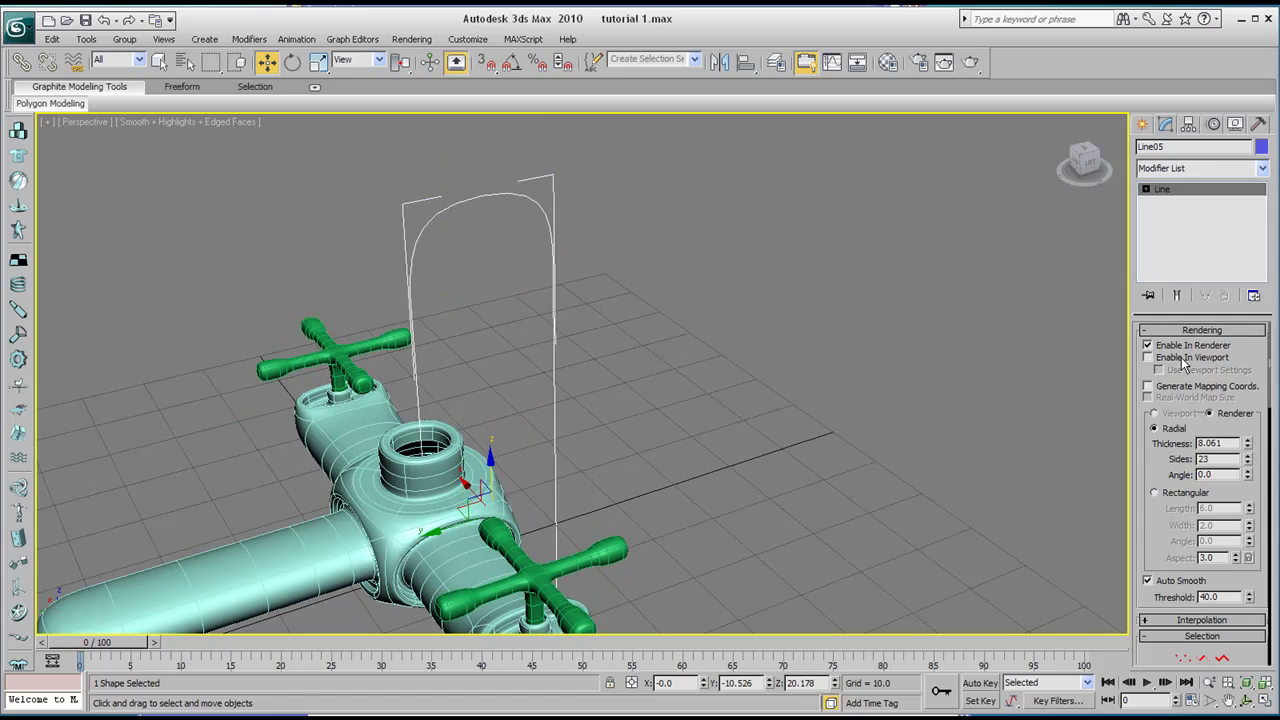
{"action": "left_click", "coordinate": [1148, 357]}
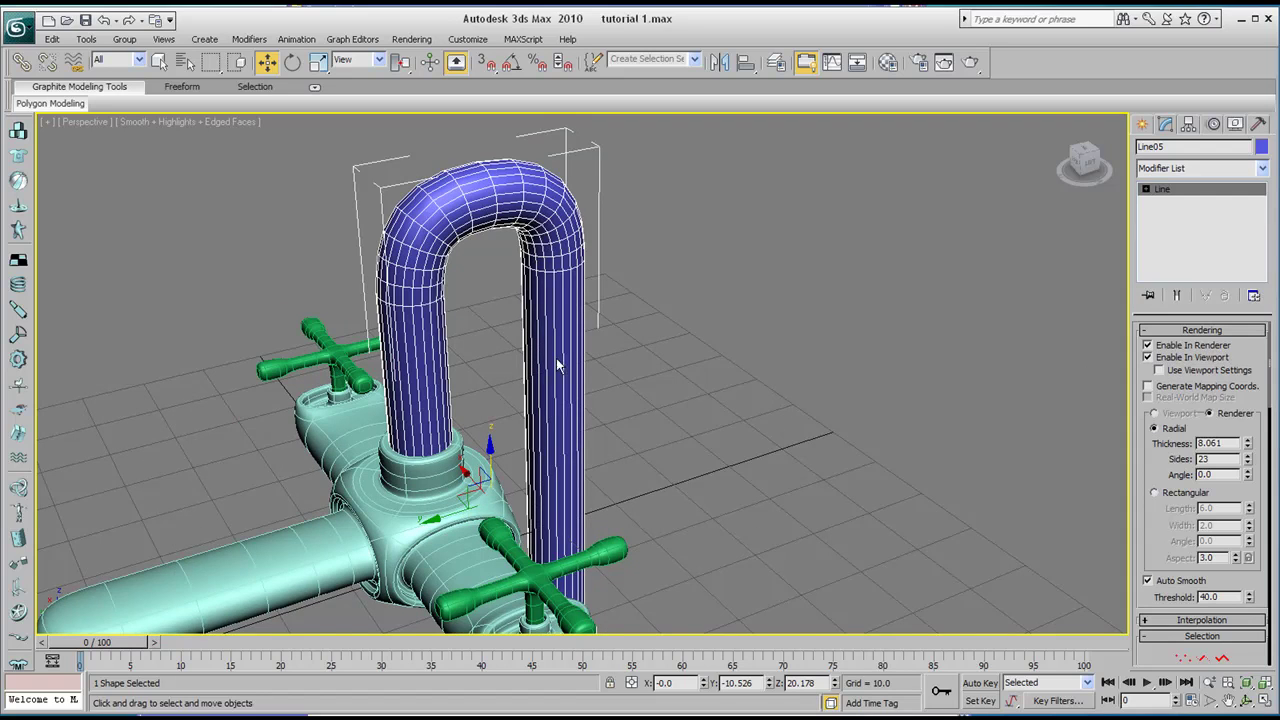
Set the pipe's radial thickness to 7.98 and check its fit in the neck from behind
{"action": "middle_click_drag", "start_coordinate": [558, 366], "coordinate": [589, 386]}
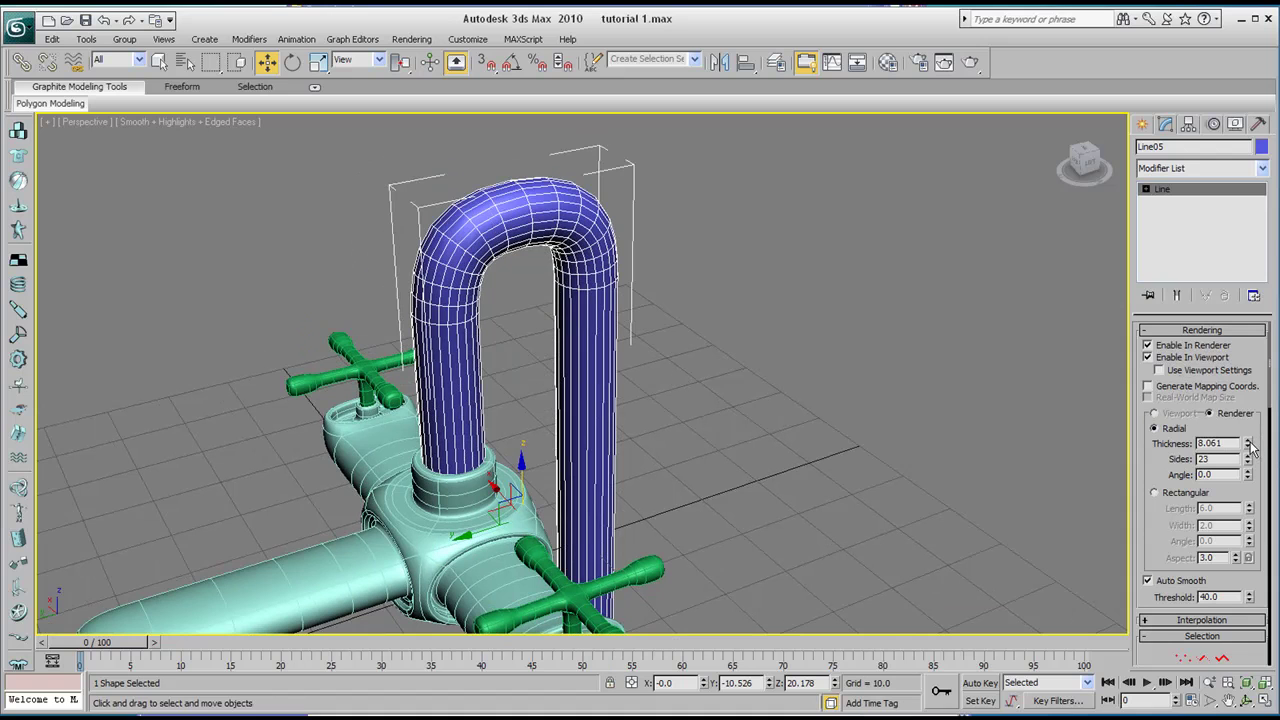
{"action": "left_click_drag", "start_coordinate": [1250, 445], "coordinate": [1196, 427]}
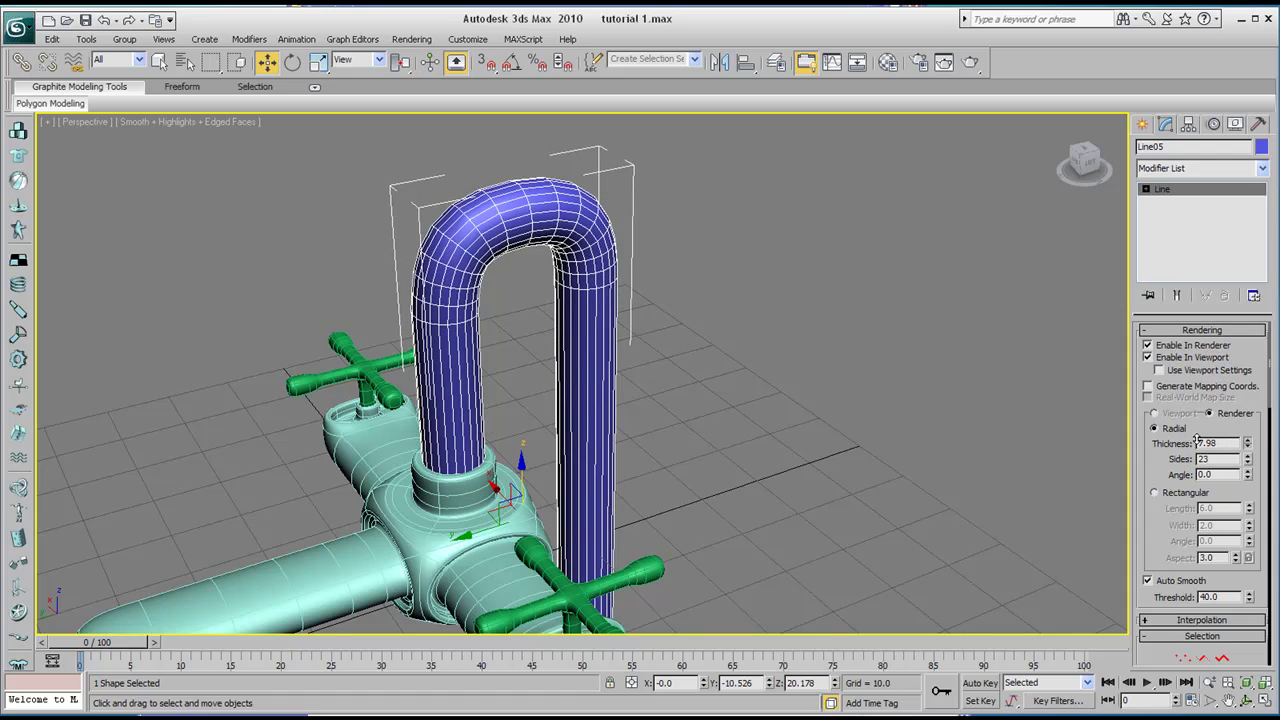
{"action": "left_click", "coordinate": [1248, 702]}
{"action": "left_click_drag", "start_coordinate": [730, 396], "coordinate": [689, 337]}
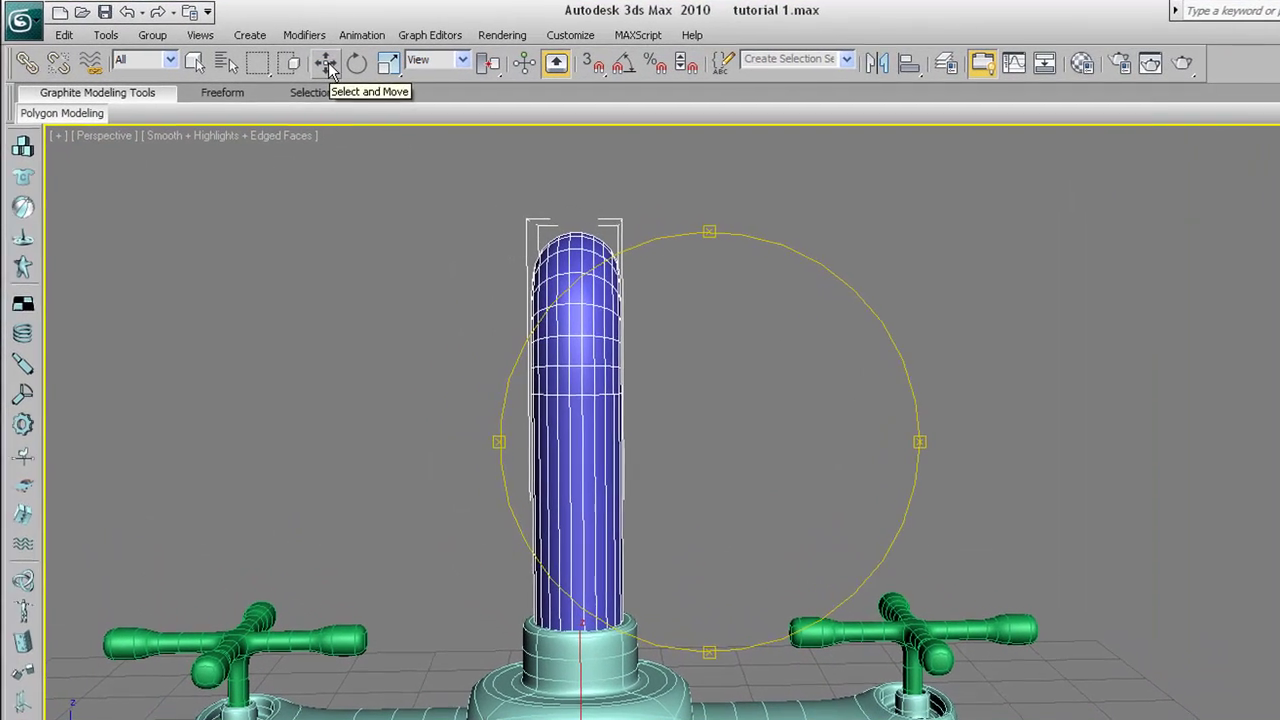
Try shifting the pipe about 0.45 units along X in the neck, and undo the move
{"action": "left_click", "coordinate": [267, 62]}
{"action": "middle_click_drag", "start_coordinate": [623, 627], "coordinate": [619, 579]}
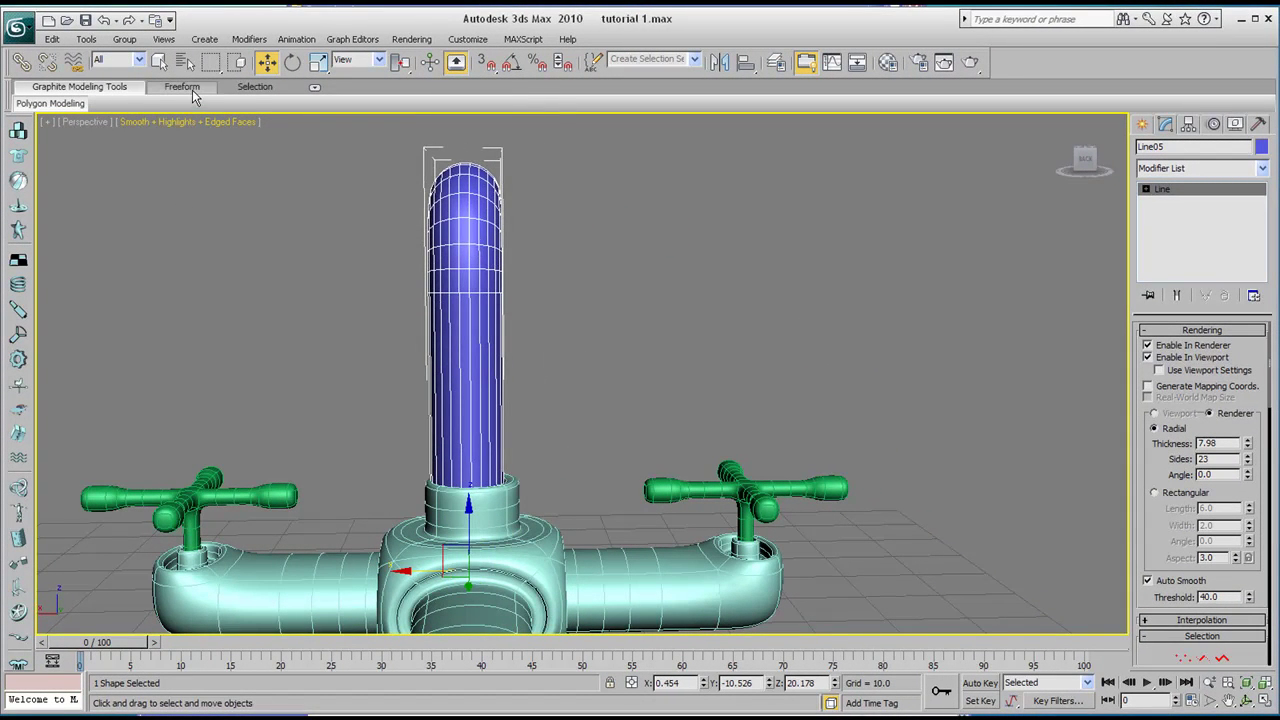
{"action": "key", "text": "ctrl+z"}
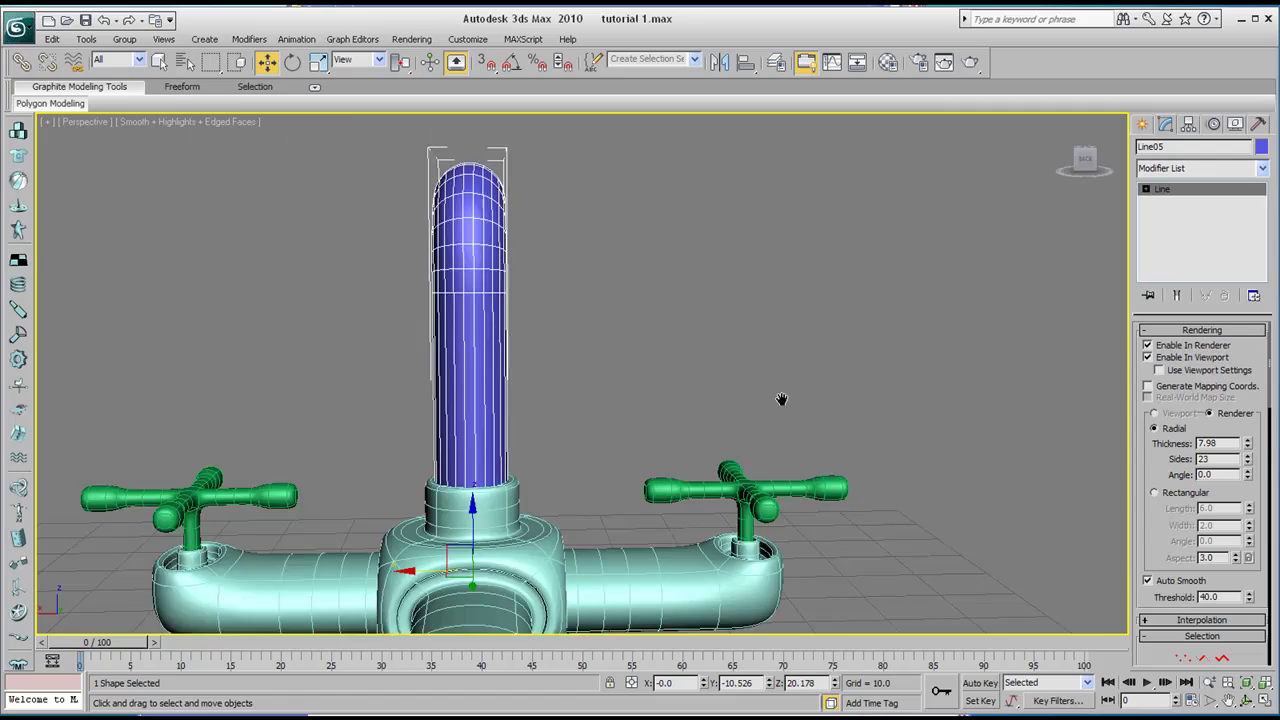
Hide the edged faces and inspect the whole tap with its arched pipe from several angles
{"action": "middle_click_drag", "start_coordinate": [782, 399], "coordinate": [698, 265]}
{"action": "left_click", "coordinate": [1247, 701]}
{"action": "left_click_drag", "start_coordinate": [597, 381], "coordinate": [548, 356]}
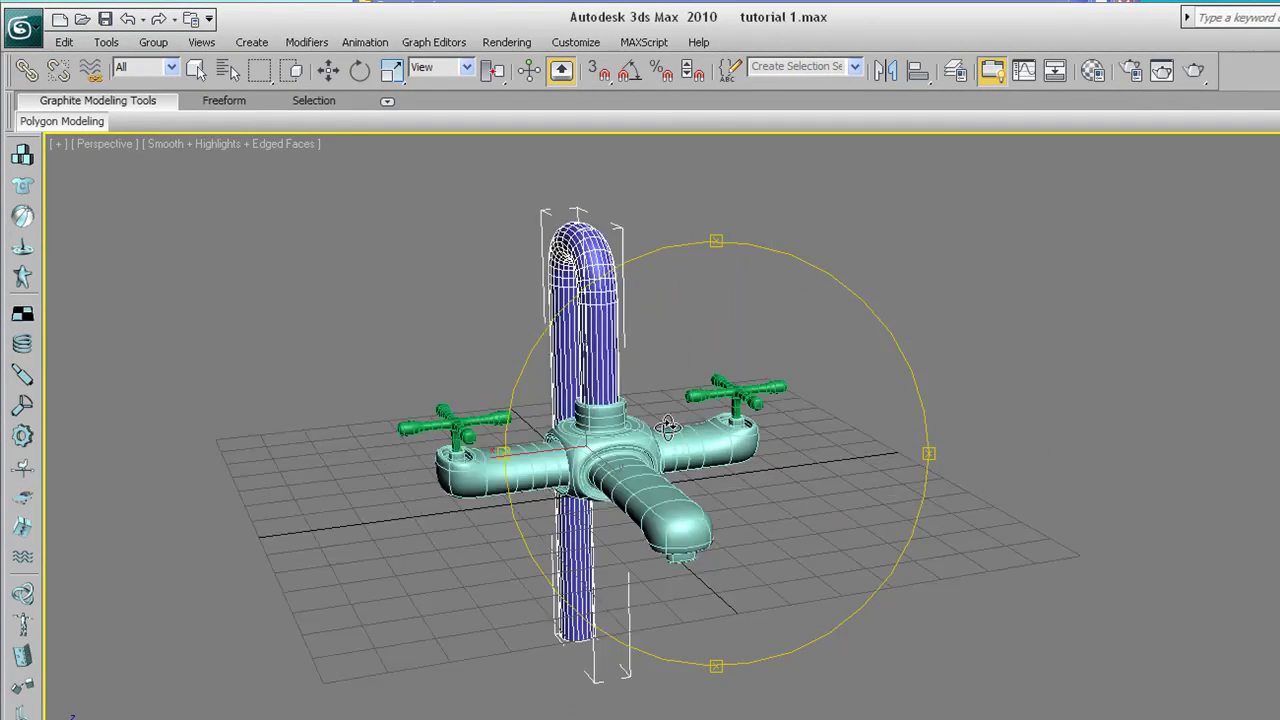
{"action": "left_click_drag", "start_coordinate": [668, 427], "coordinate": [633, 448]}
{"action": "key", "text": "F4"}
{"action": "scroll", "coordinate": [633, 448], "scroll_direction": "up", "scroll_amount": 3}
{"action": "scroll", "coordinate": [633, 448], "scroll_direction": "down", "scroll_amount": 4}
{"action": "middle_click_drag", "start_coordinate": [636, 450], "coordinate": [641, 453]}
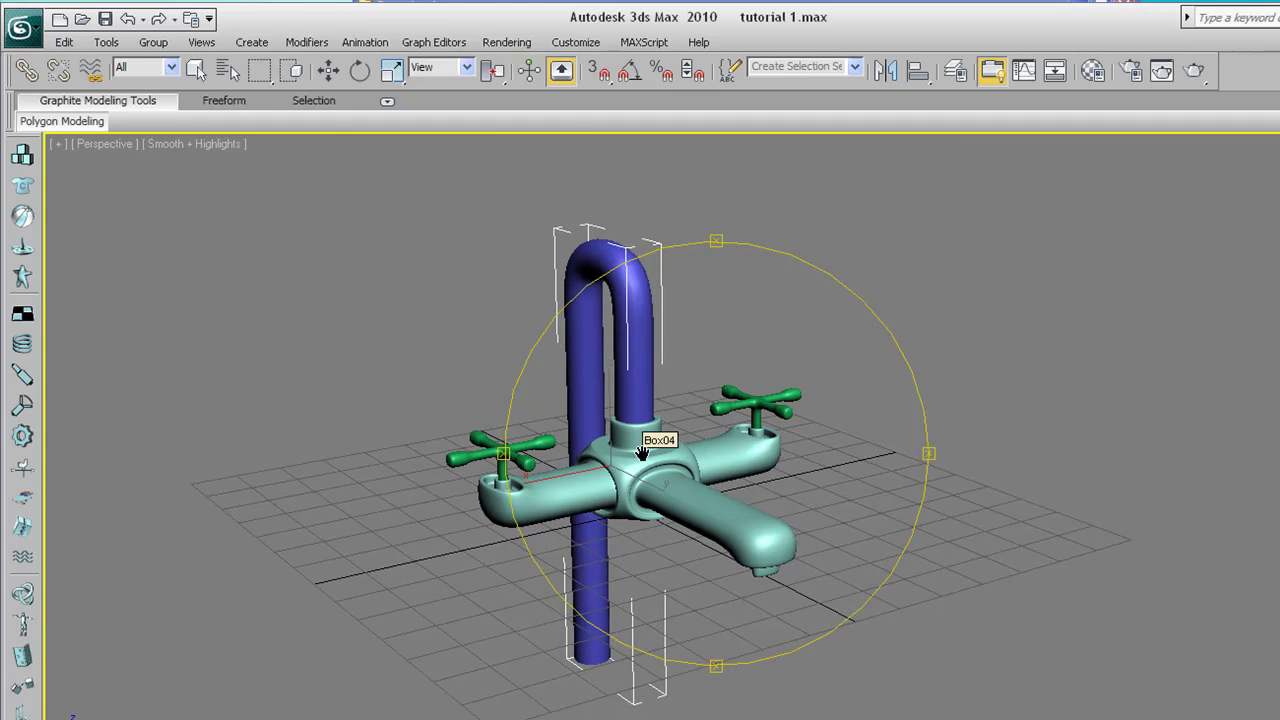
{"action": "left_click_drag", "start_coordinate": [641, 453], "coordinate": [573, 468]}
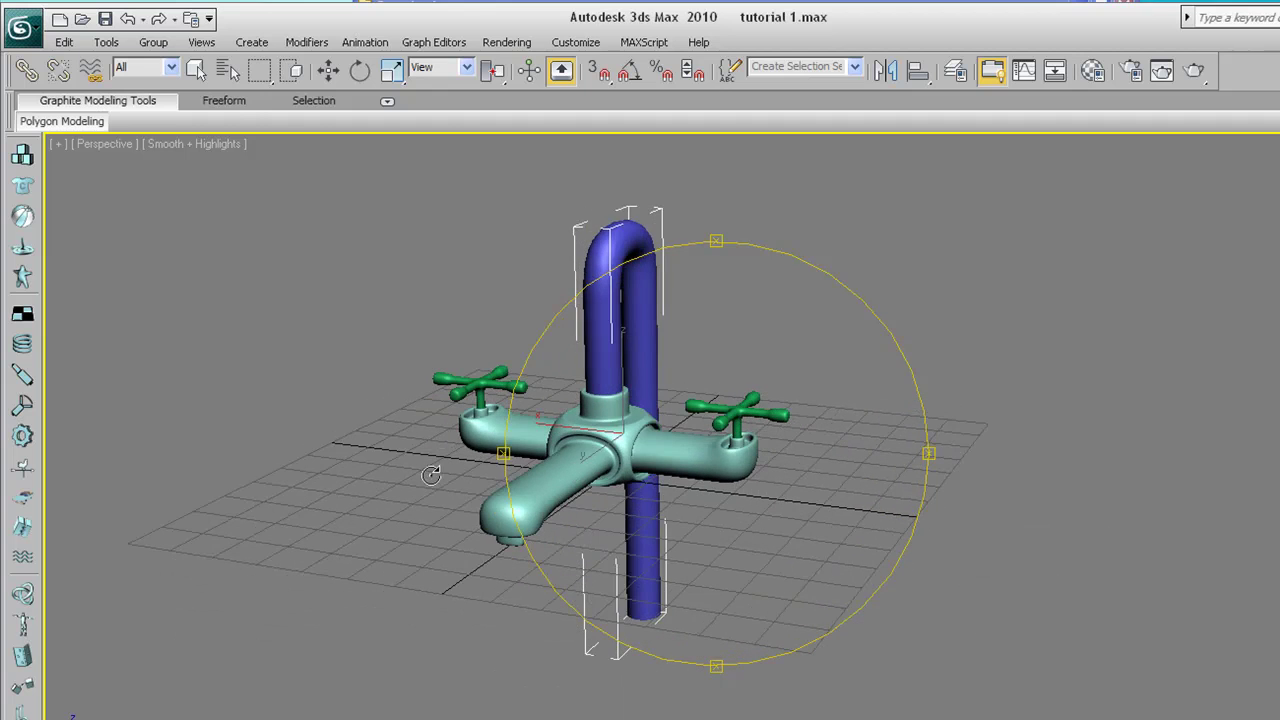
{"action": "middle_click_drag", "start_coordinate": [567, 438], "coordinate": [594, 452]}
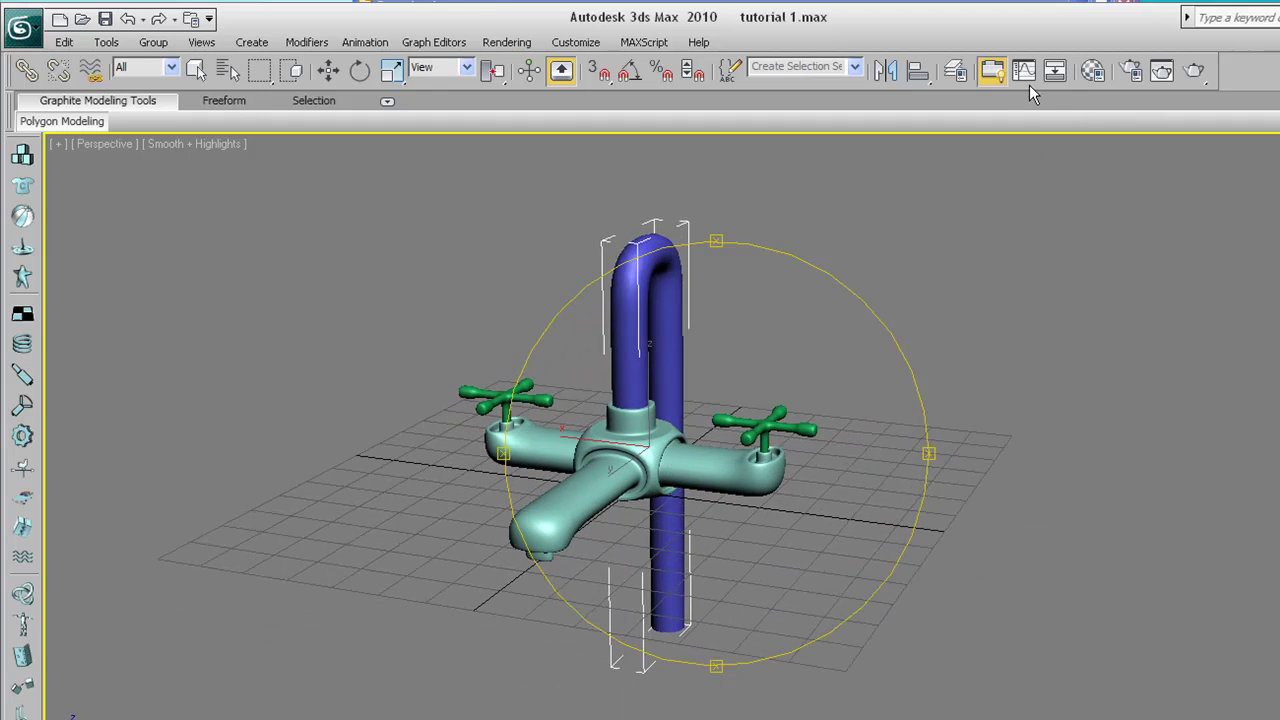
Unhide the "original stuff" layer and select all of its objects
{"action": "left_click", "coordinate": [955, 72]}
{"action": "left_click", "coordinate": [977, 441]}
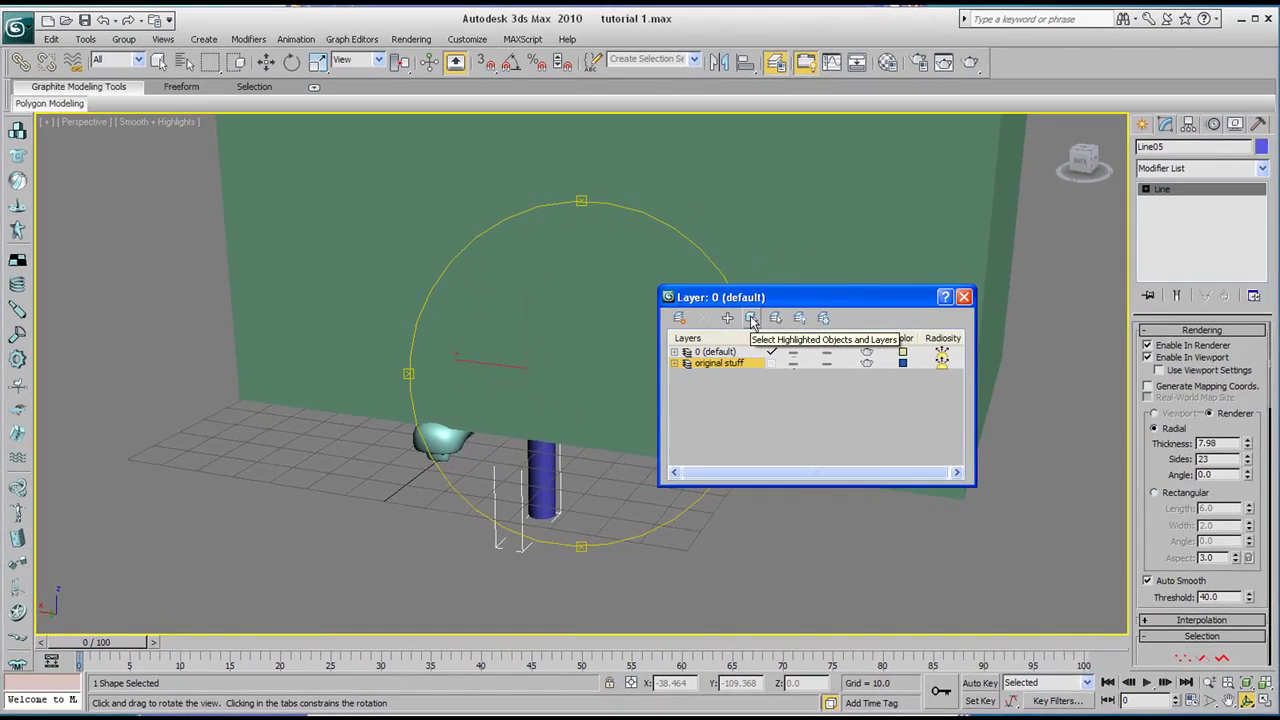
{"action": "left_click", "coordinate": [751, 320]}
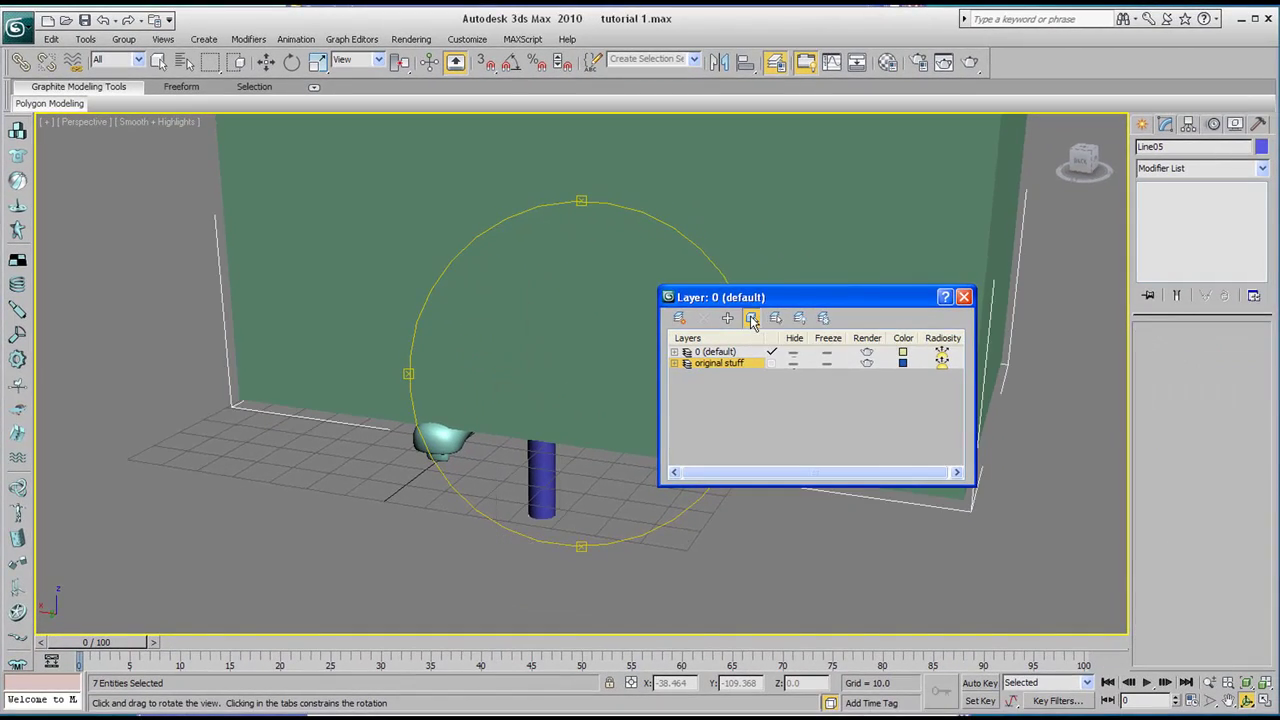
{"action": "left_click_drag", "start_coordinate": [791, 297], "coordinate": [907, 455]}
Move the original cabinet, basin, tap and glass along X until they stand clear of the new tap, and deselect them
{"action": "middle_click_drag", "start_coordinate": [600, 337], "coordinate": [558, 452]}
{"action": "key", "text": "z"}
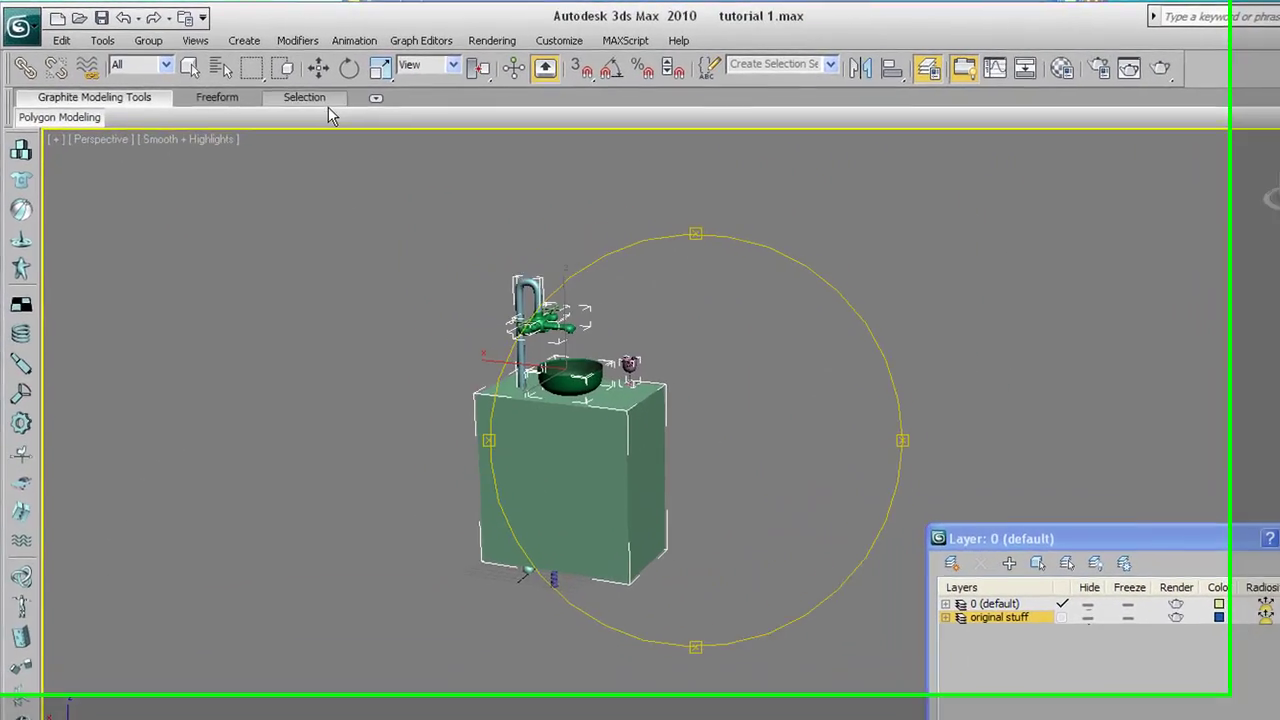
{"action": "left_click", "coordinate": [318, 67]}
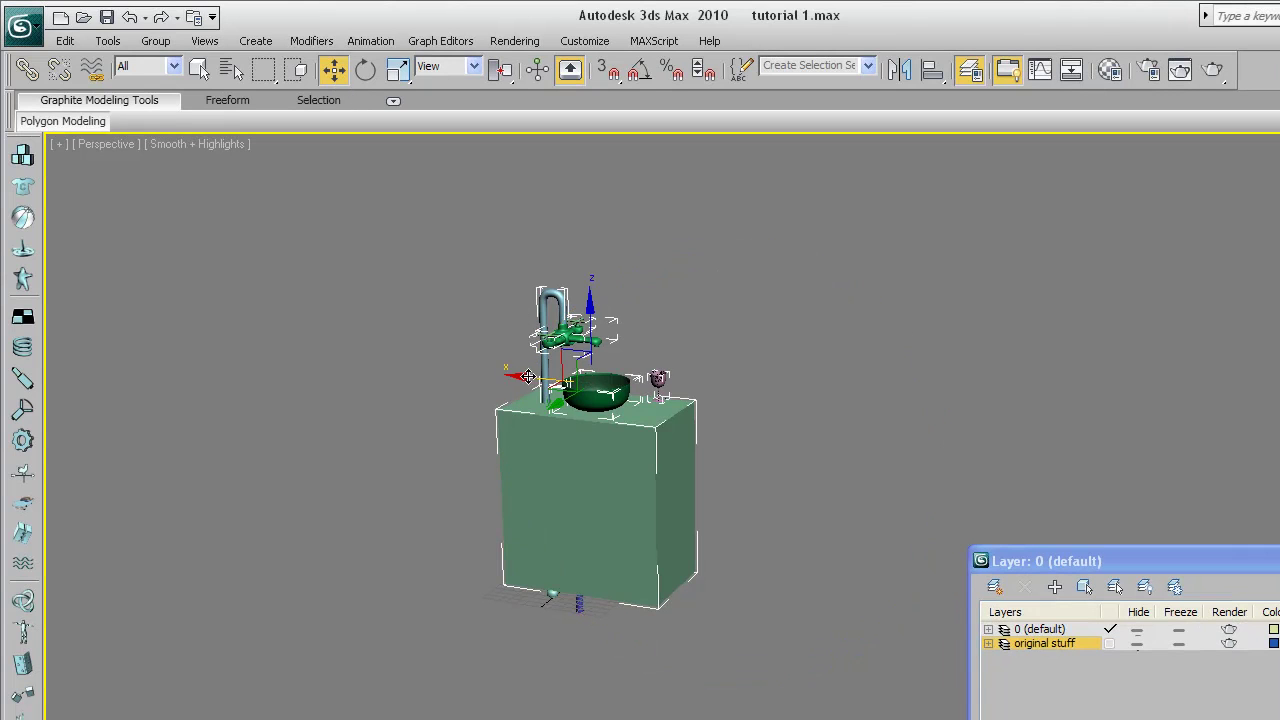
{"action": "left_click_drag", "start_coordinate": [528, 377], "coordinate": [733, 398]}
{"action": "middle_click_drag", "start_coordinate": [797, 417], "coordinate": [665, 377]}
{"action": "left_click", "coordinate": [868, 383]}
Compare the new mixer tap with the original tap above the basin, examining each one up close
{"action": "scroll", "coordinate": [791, 410], "scroll_direction": "up", "scroll_amount": 5}
{"action": "middle_click_drag", "start_coordinate": [559, 538], "coordinate": [935, 210]}
{"action": "scroll", "coordinate": [640, 396], "scroll_direction": "up", "scroll_amount": 2}
{"action": "middle_click_drag", "start_coordinate": [637, 394], "coordinate": [697, 310]}
{"action": "scroll", "coordinate": [568, 485], "scroll_direction": "up", "scroll_amount": 5}
{"action": "middle_click_drag", "start_coordinate": [359, 522], "coordinate": [355, 570]}
{"action": "scroll", "coordinate": [359, 551], "scroll_direction": "down", "scroll_amount": 5}
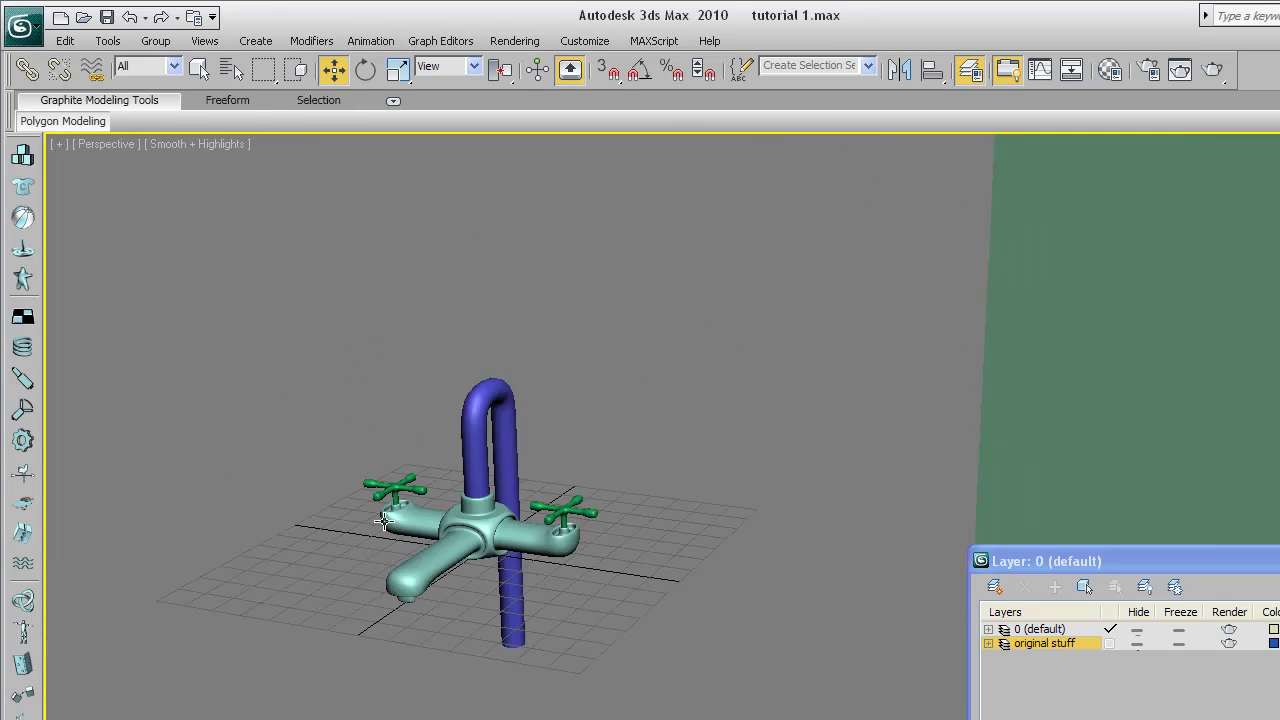
{"action": "middle_click_drag", "start_coordinate": [637, 349], "coordinate": [366, 549]}
{"action": "scroll", "coordinate": [640, 420], "scroll_direction": "down", "scroll_amount": 2}
{"action": "middle_click_drag", "start_coordinate": [715, 400], "coordinate": [598, 498]}
{"action": "scroll", "coordinate": [640, 401], "scroll_direction": "up", "scroll_amount": 3}
{"action": "scroll", "coordinate": [640, 401], "scroll_direction": "down", "scroll_amount": 3}
{"action": "middle_click_drag", "start_coordinate": [640, 401], "coordinate": [625, 415]}
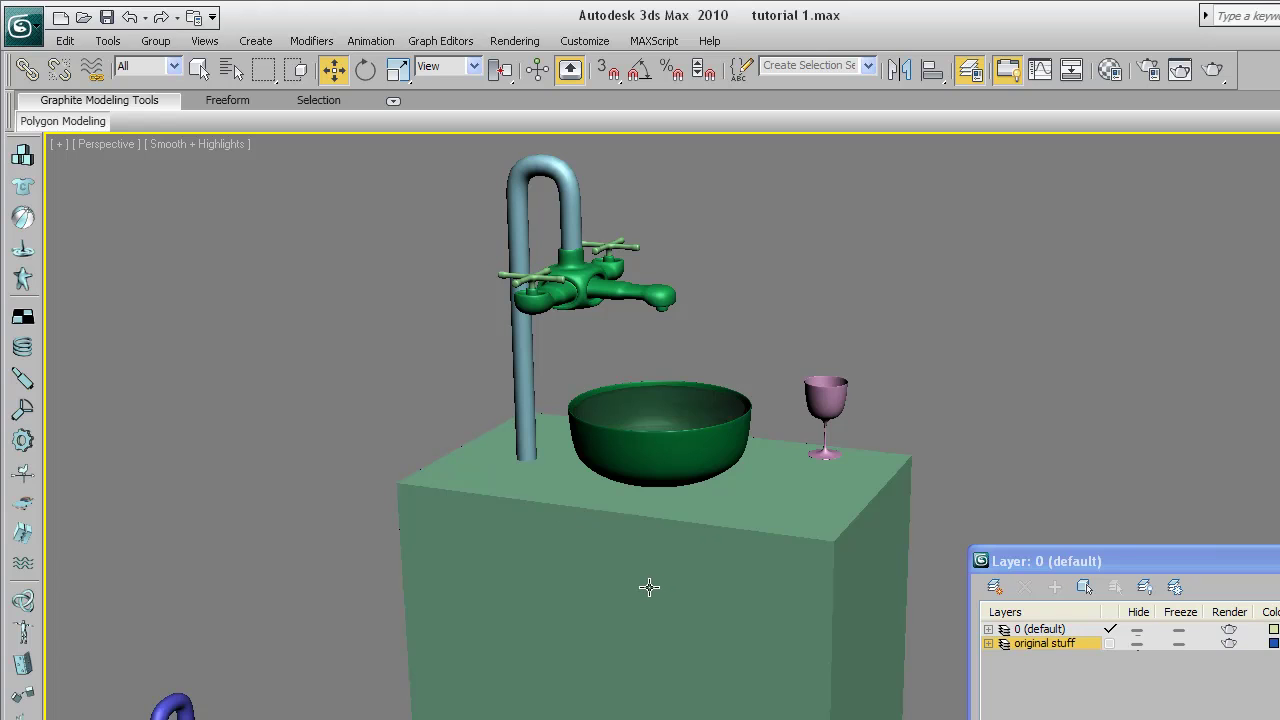
{"action": "middle_click_drag", "start_coordinate": [439, 656], "coordinate": [637, 443]}
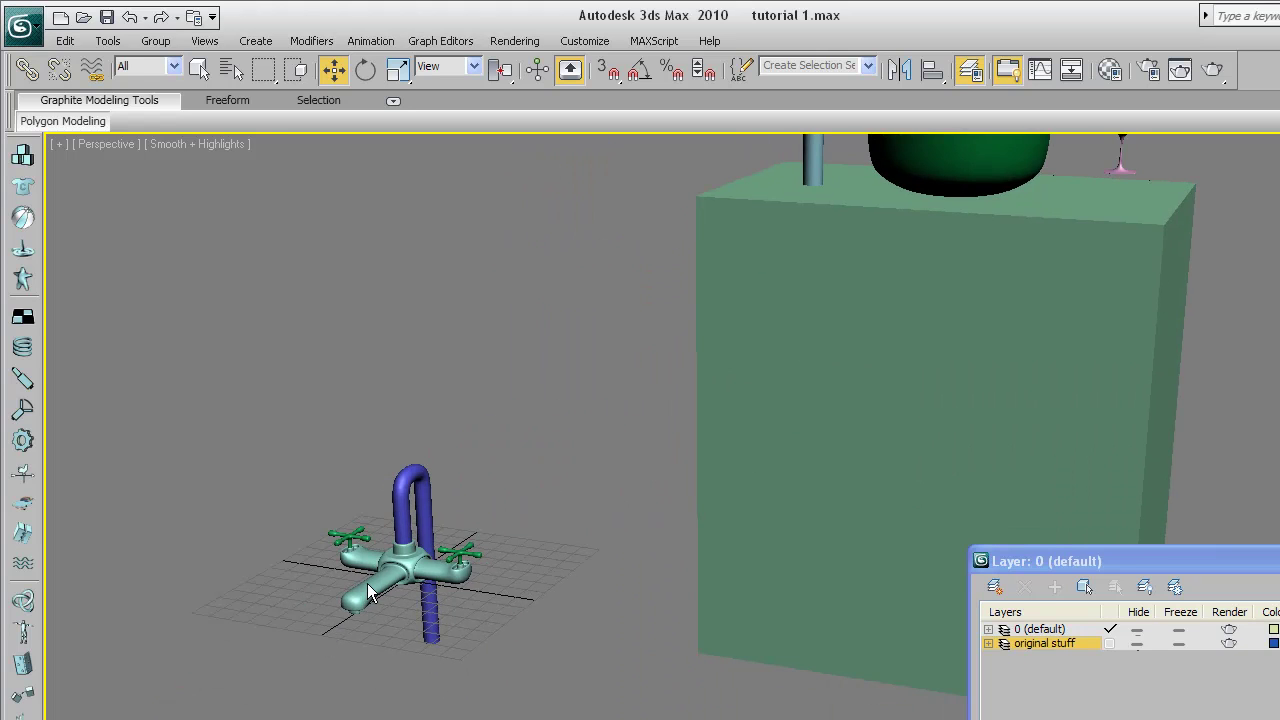
{"action": "scroll", "coordinate": [345, 595], "scroll_direction": "up", "scroll_amount": 4}
{"action": "middle_click_drag", "start_coordinate": [241, 629], "coordinate": [511, 499]}
{"action": "scroll", "coordinate": [484, 494], "scroll_direction": "up", "scroll_amount": 3}
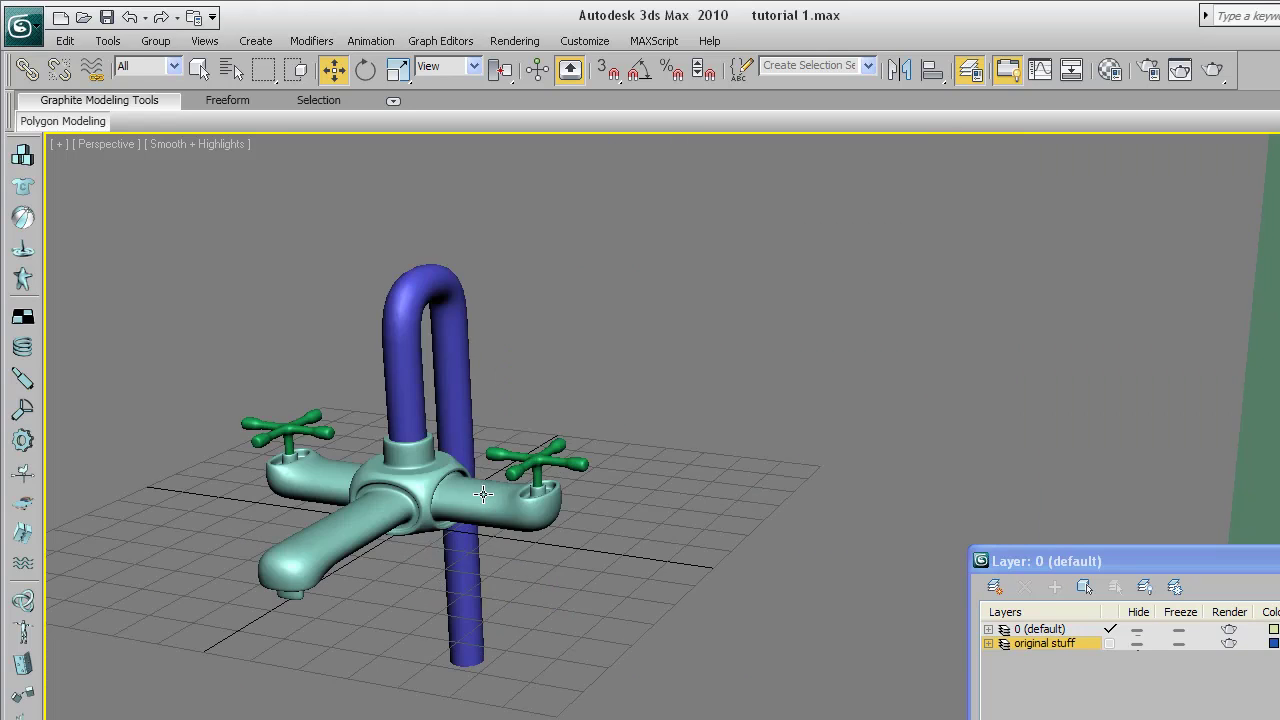